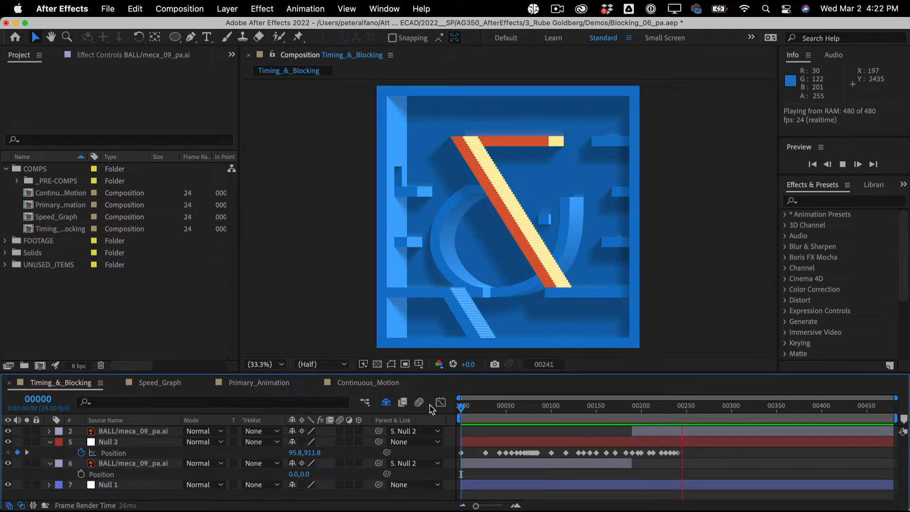
# Review the ball's animation across the Timing_&_Blocking timeline, examining the motion path of Null 2 and the BALL layer parented to it.
pyautogui.press('space')
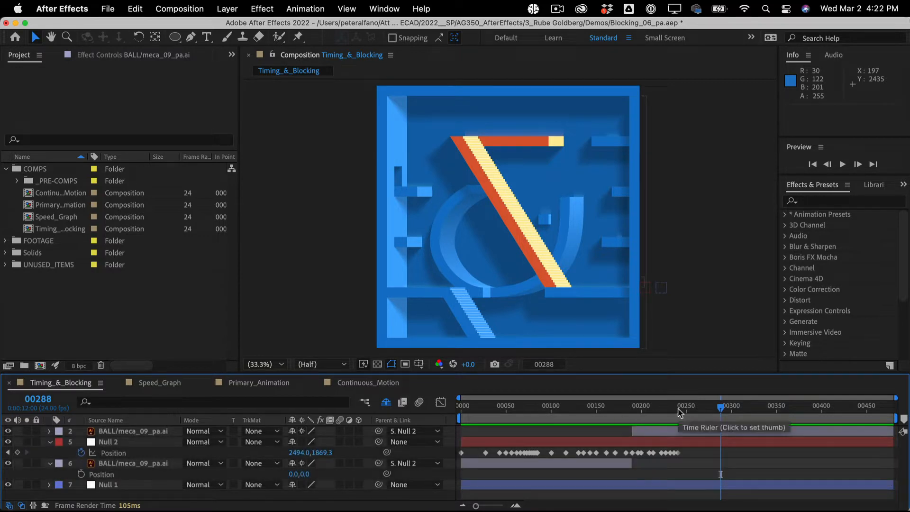
pyautogui.click(678, 416)
pyautogui.click(676, 412)
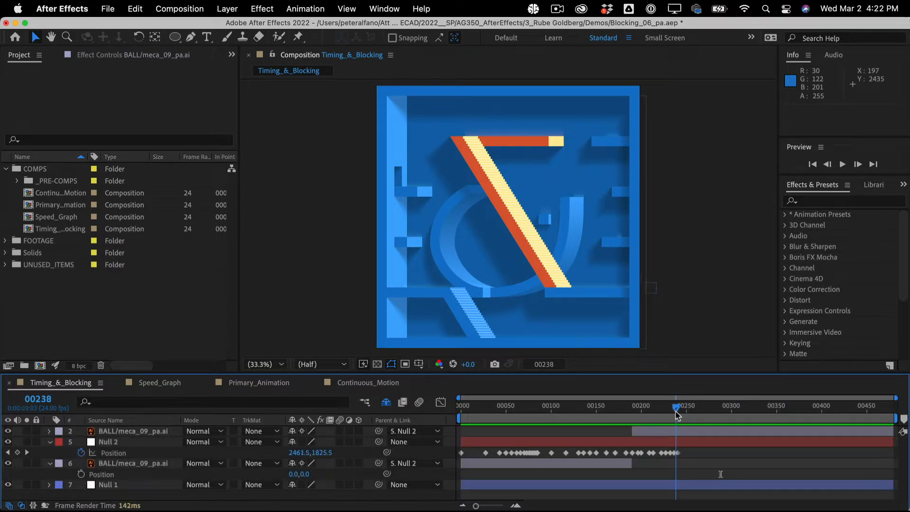
pyautogui.moveTo(676, 415); pyautogui.dragTo(552, 392)
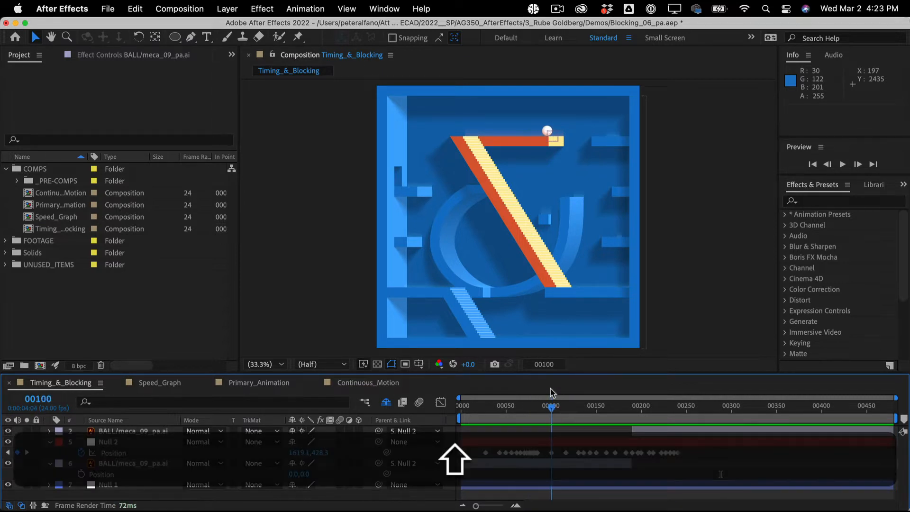
pyautogui.click(162, 442)
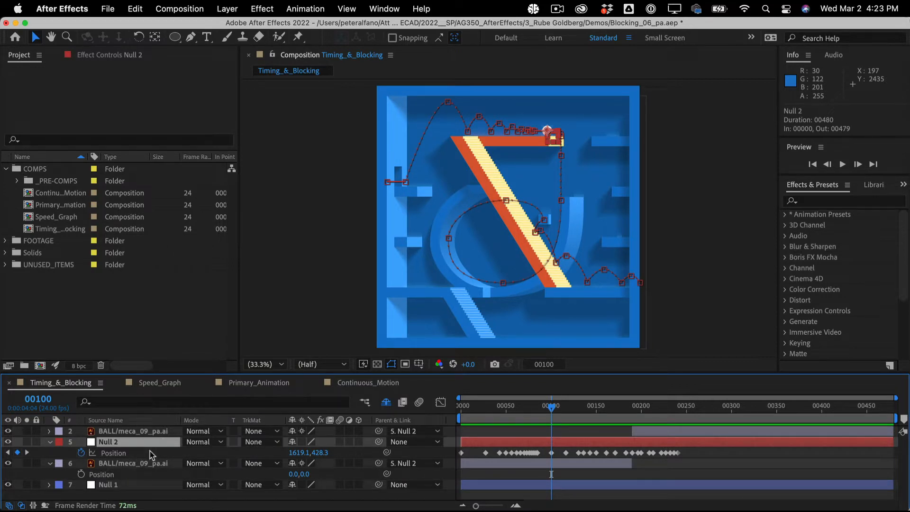
pyautogui.click(156, 467)
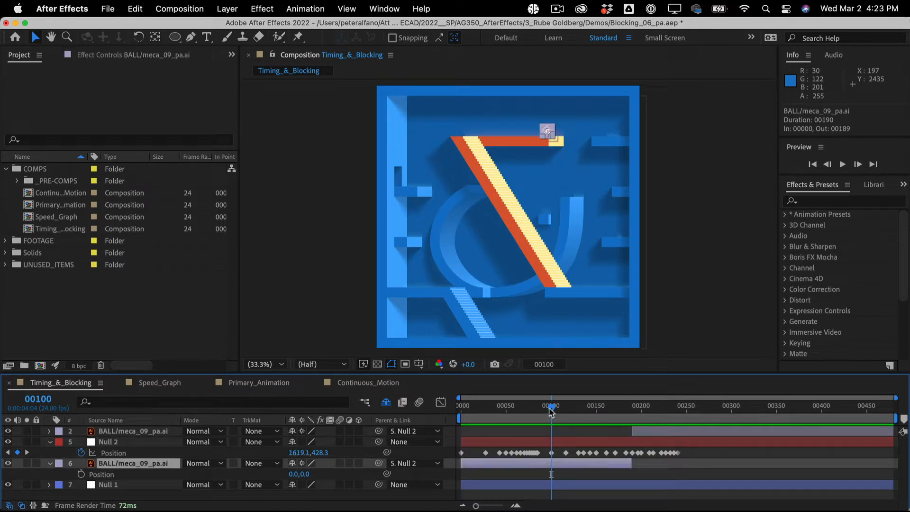
pyautogui.moveTo(550, 411); pyautogui.dragTo(416, 402)
pyautogui.press('space')
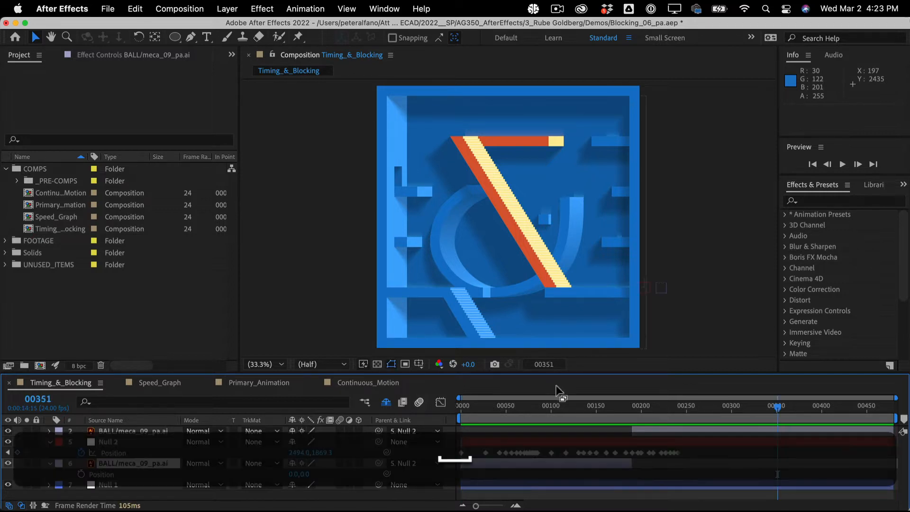
pyautogui.click(535, 406)
pyautogui.moveTo(528, 412); pyautogui.dragTo(629, 387)
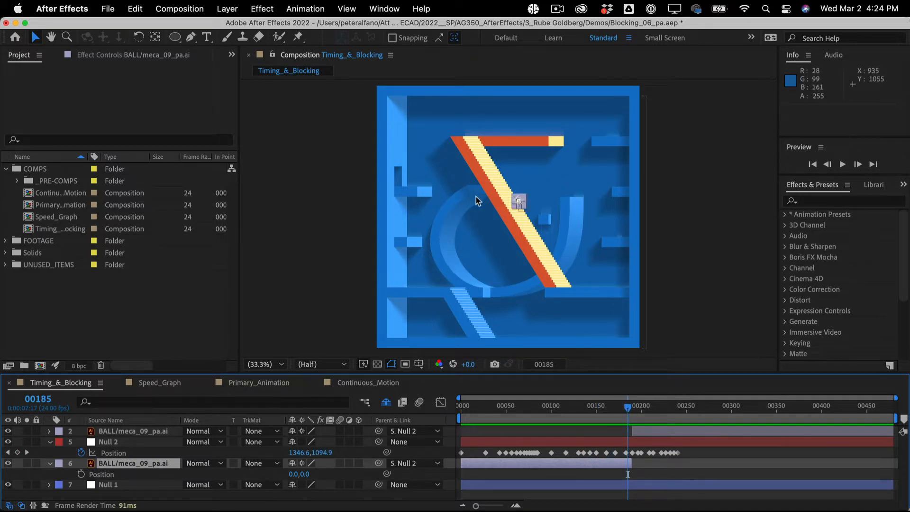
pyautogui.moveTo(572, 418); pyautogui.dragTo(569, 388)
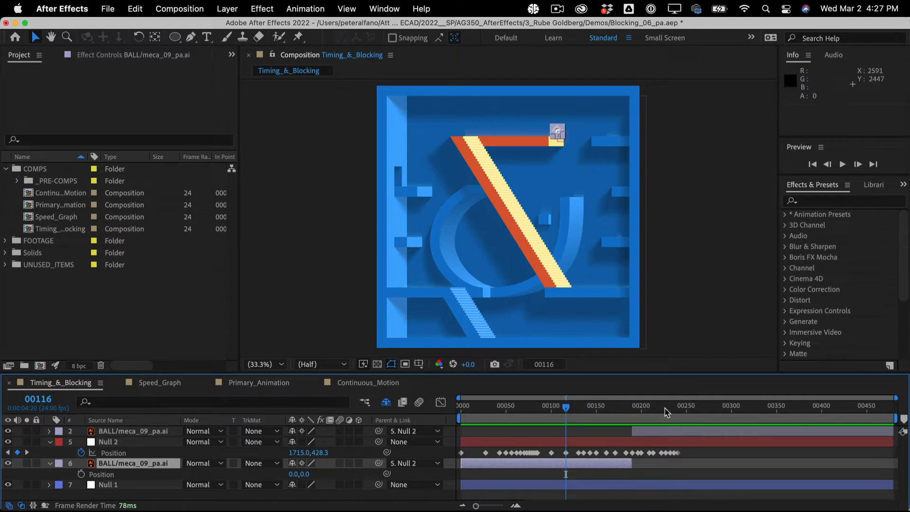
# End the work area at frame 240 and trim the composition to the work area.
pyautogui.moveTo(665, 408); pyautogui.dragTo(681, 410)
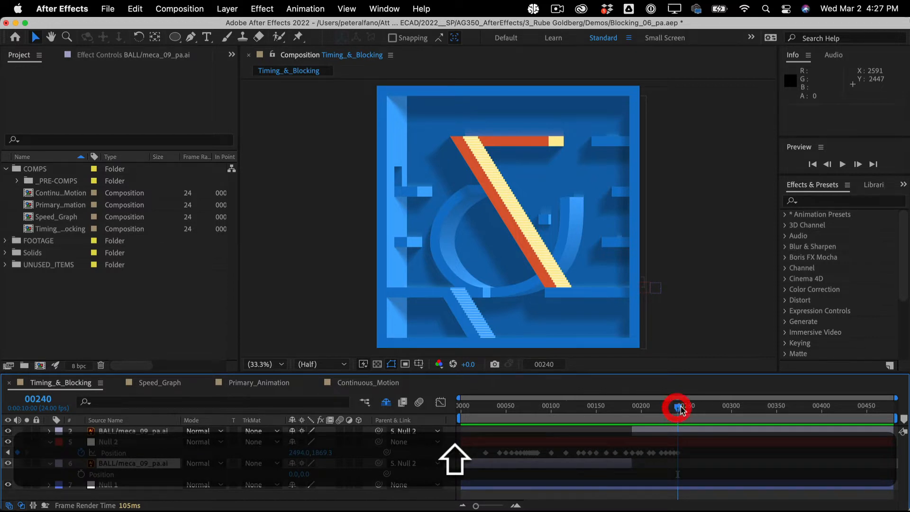
pyautogui.press('n')
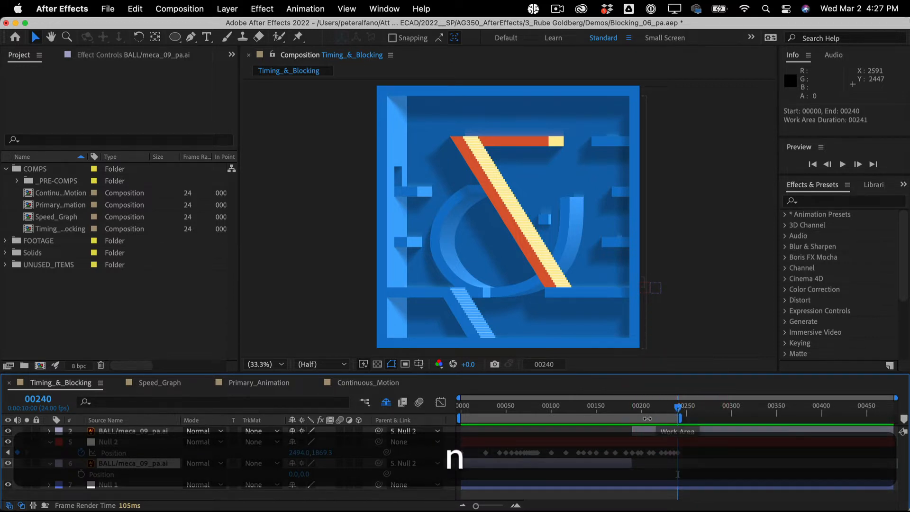
pyautogui.rightClick(648, 417)
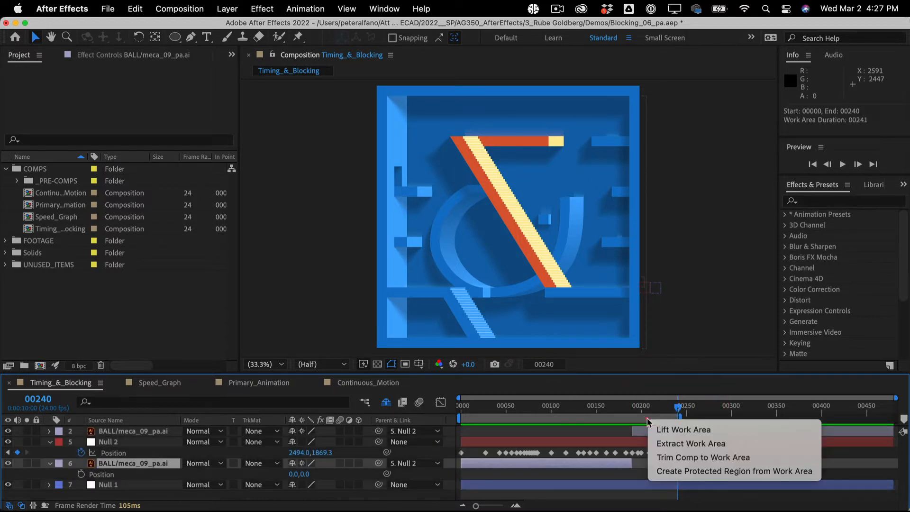
pyautogui.click(668, 458)
# Hide the blending mode, track matte and layer switch columns in the timeline.
pyautogui.click(518, 399)
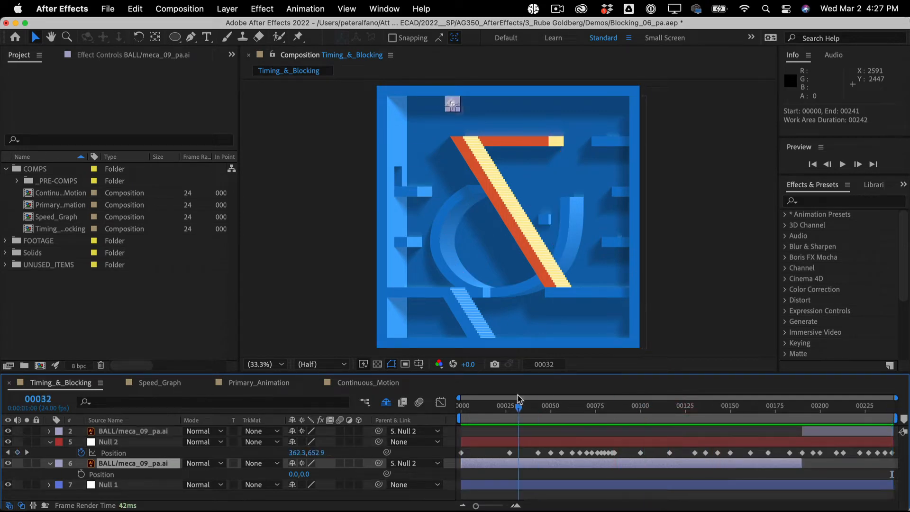
pyautogui.click(519, 399)
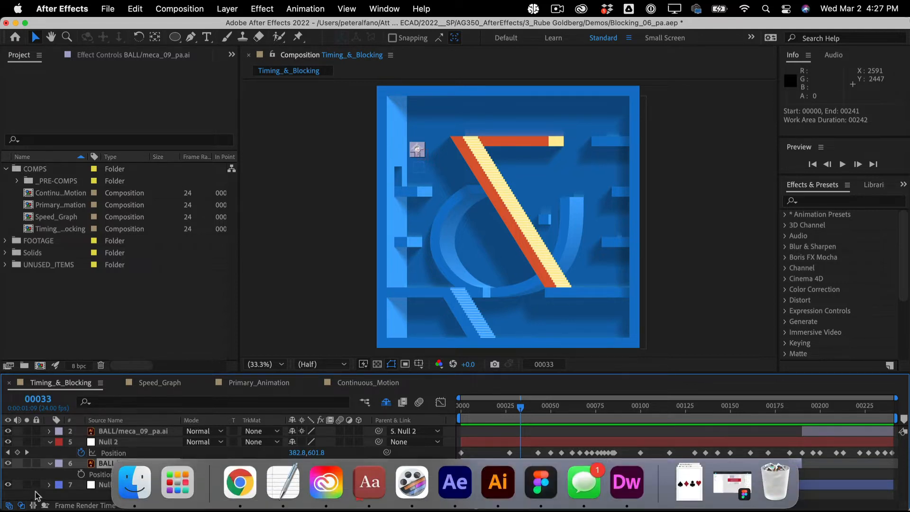
pyautogui.click(21, 505)
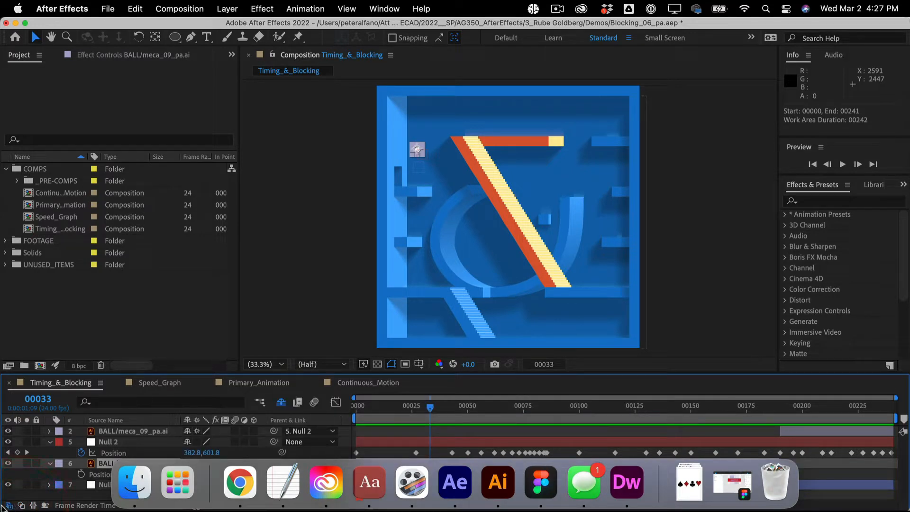
pyautogui.click(8, 505)
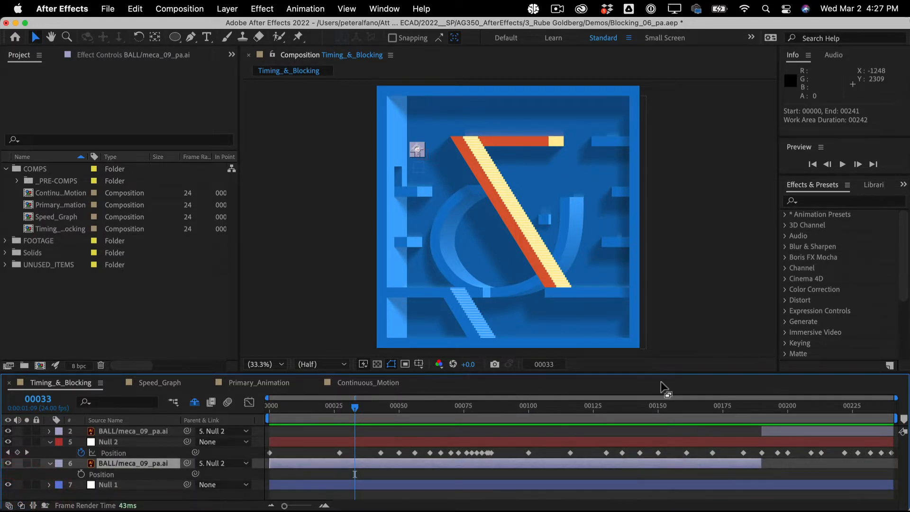
# Split the Null 2 layer at frame 116, where the ball rests at the end of the upper ramp.
pyautogui.moveTo(355, 408)
pyautogui.mouseDown()
pyautogui.moveTo(243, 408)
pyautogui.moveTo(465, 404)
pyautogui.moveTo(572, 383)
pyautogui.mouseUp()
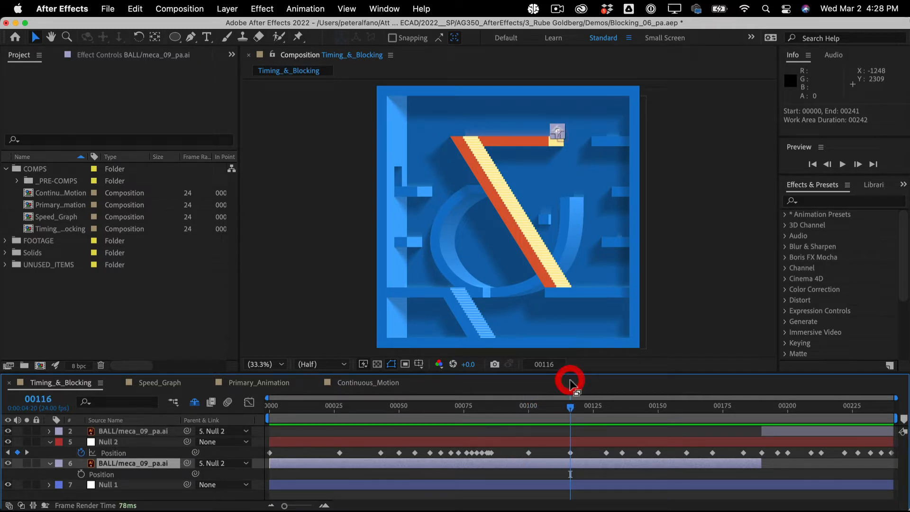
pyautogui.click(558, 443)
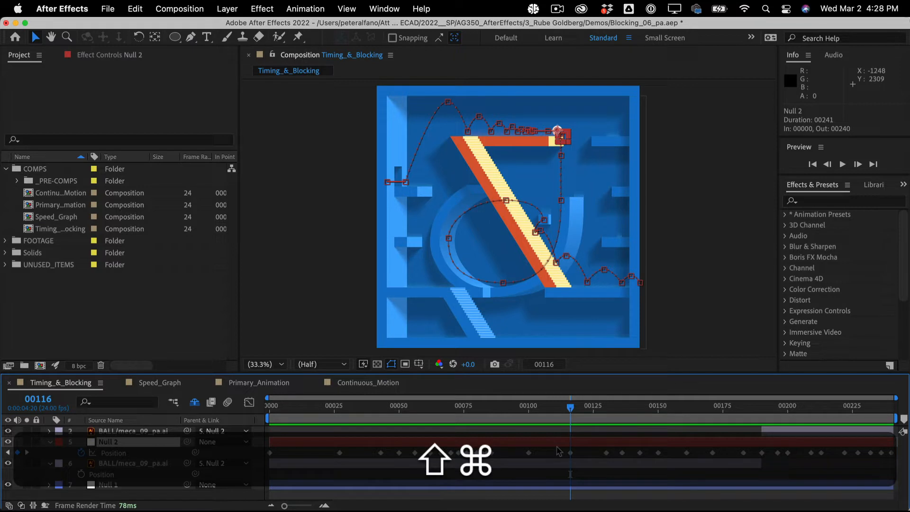
pyautogui.press('super+shift+d')
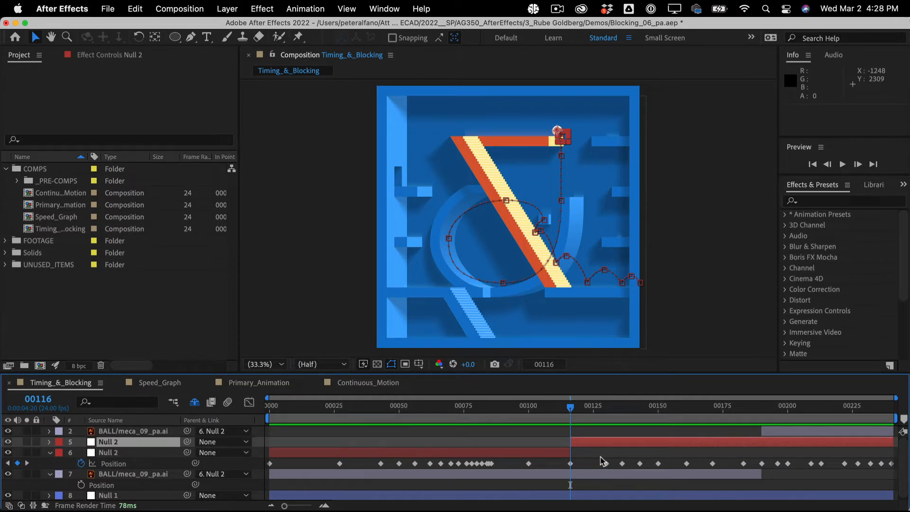
# Show the position keyframes of the second Null 2 segment and delete all of its keyframes before frame 116.
pyautogui.press('u')
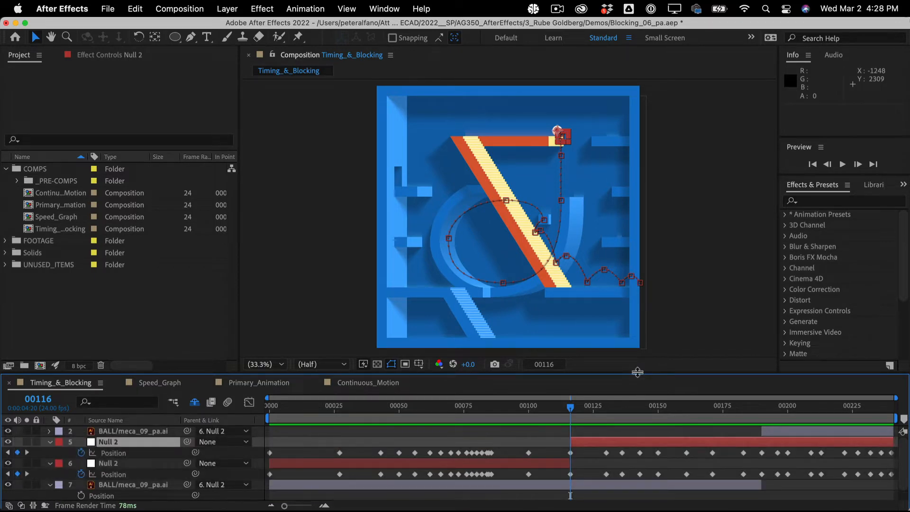
pyautogui.moveTo(638, 372); pyautogui.dragTo(646, 290)
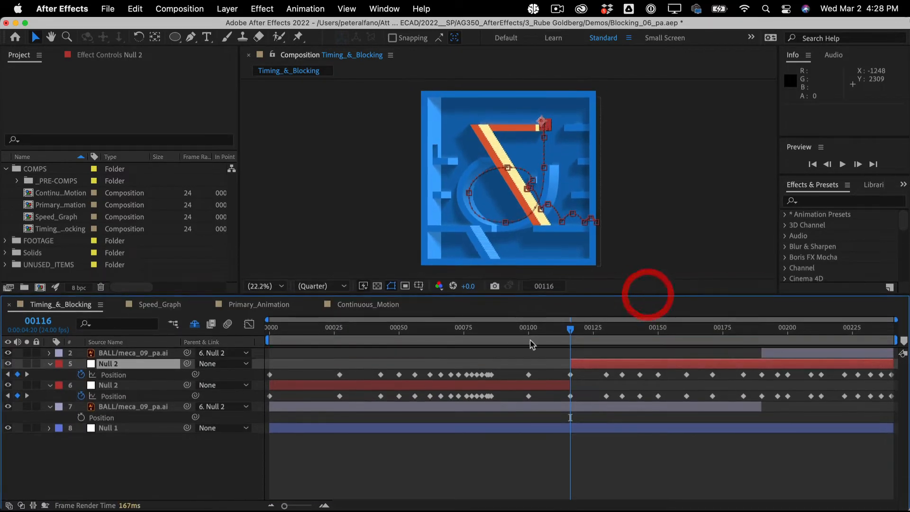
pyautogui.moveTo(540, 371); pyautogui.dragTo(260, 382)
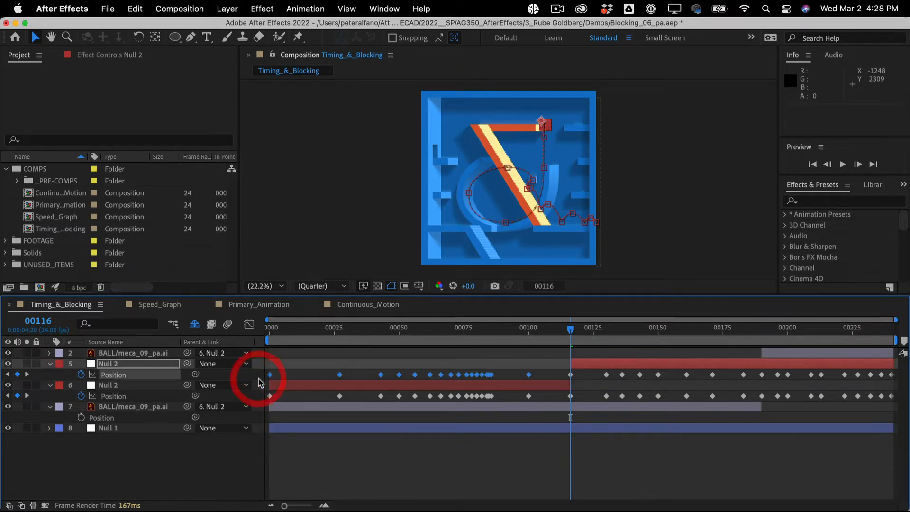
pyautogui.press('BackSpace')
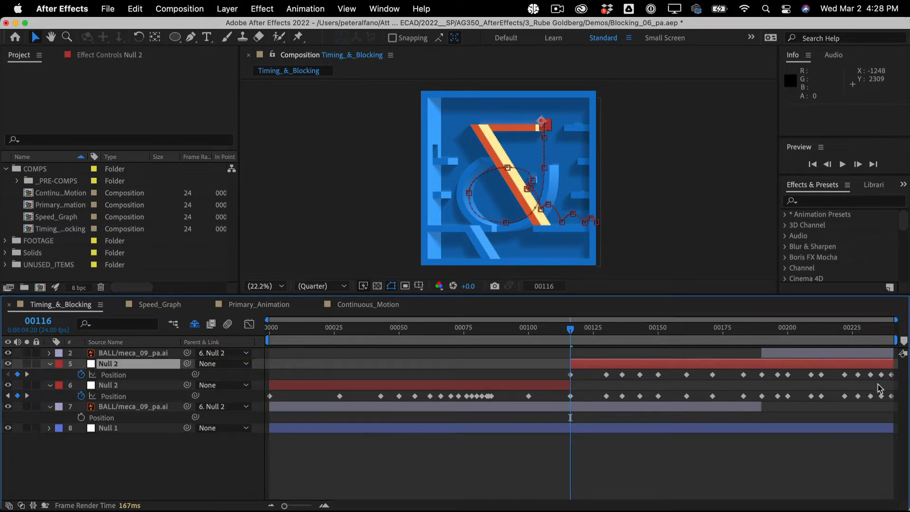
# Delete all position keyframes after frame 116 from the first Null 2 segment.
pyautogui.moveTo(891, 388); pyautogui.dragTo(597, 406)
pyautogui.press('BackSpace')
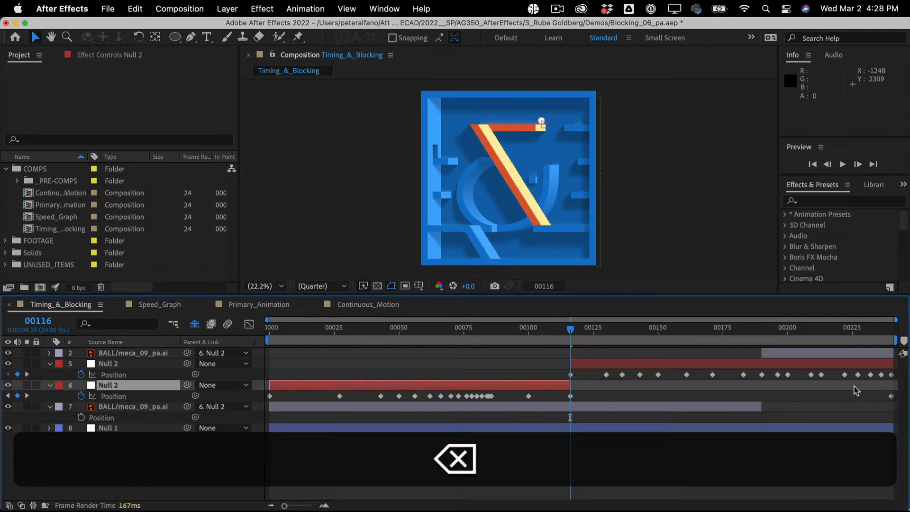
pyautogui.click(891, 395)
pyautogui.press('BackSpace')
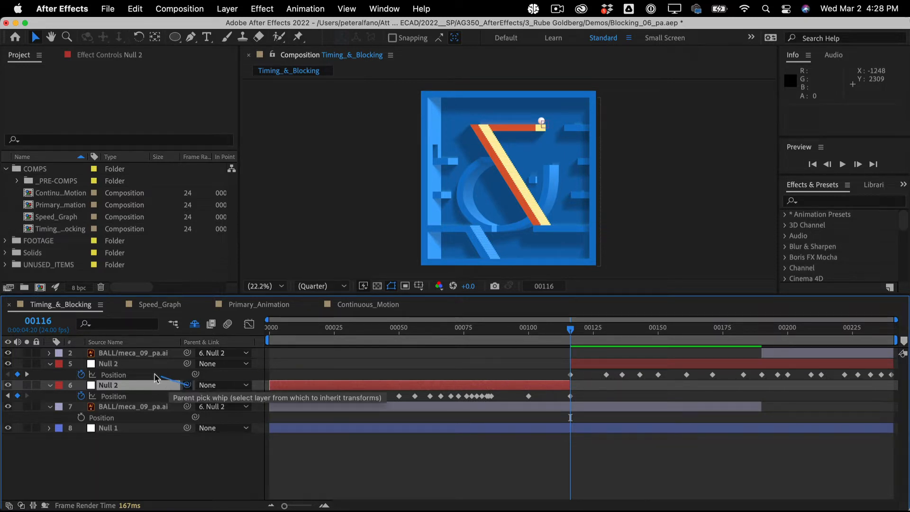
# Parent the first Null 2 segment to the second one and preview the ball's motion across the split.
pyautogui.moveTo(188, 385); pyautogui.dragTo(134, 369)
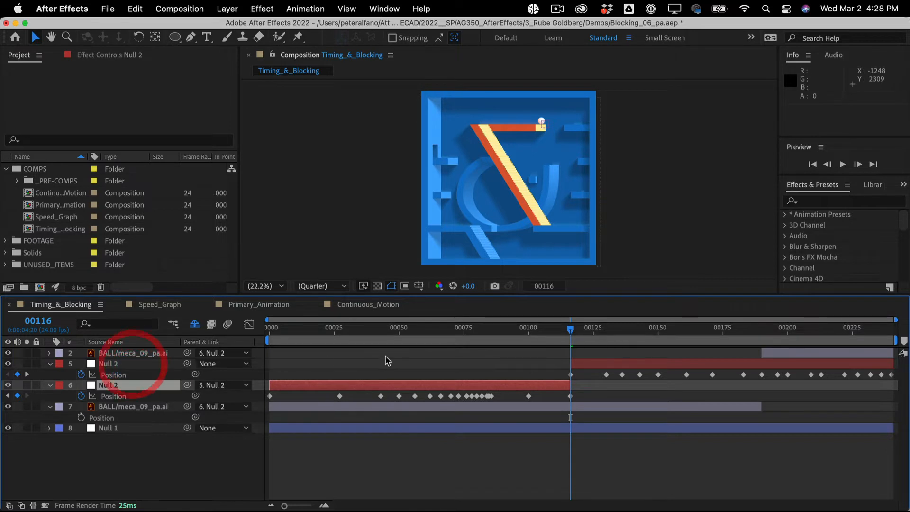
pyautogui.moveTo(561, 335)
pyautogui.mouseDown()
pyautogui.moveTo(339, 327)
pyautogui.moveTo(550, 327)
pyautogui.mouseUp()
pyautogui.press('space')
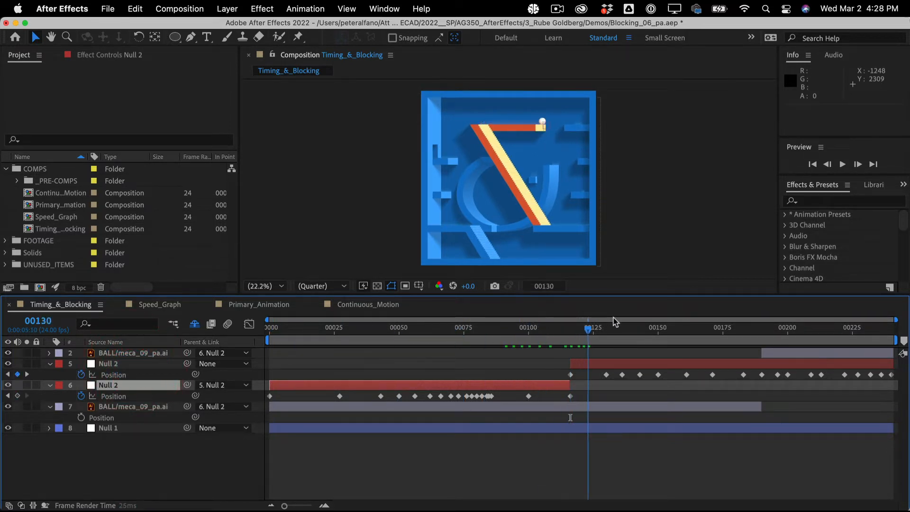
pyautogui.moveTo(644, 336); pyautogui.dragTo(557, 339)
pyautogui.moveTo(586, 342); pyautogui.dragTo(162, 291)
pyautogui.press('space')
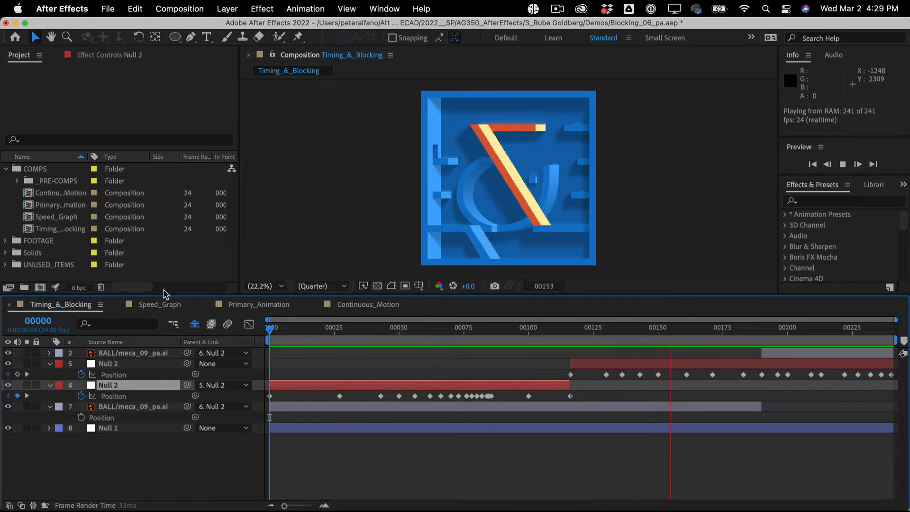
pyautogui.press('space')
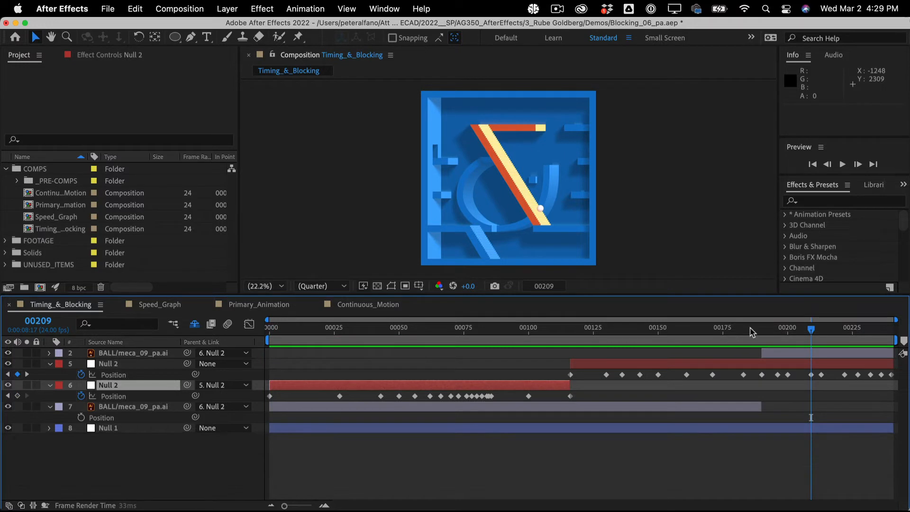
# Split the second Null 2 segment at frame 190, where the second BALL layer starts.
pyautogui.moveTo(750, 332); pyautogui.dragTo(761, 331)
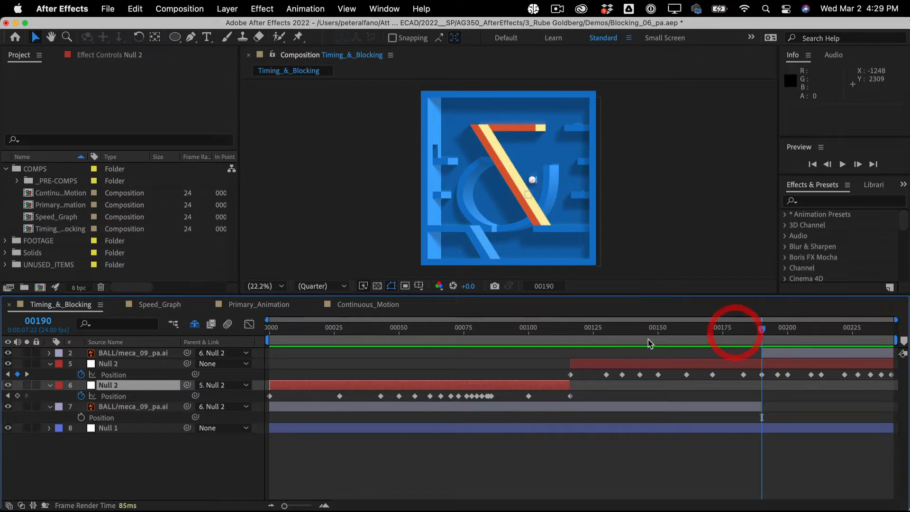
pyautogui.click(691, 366)
pyautogui.press('shift+super+d')
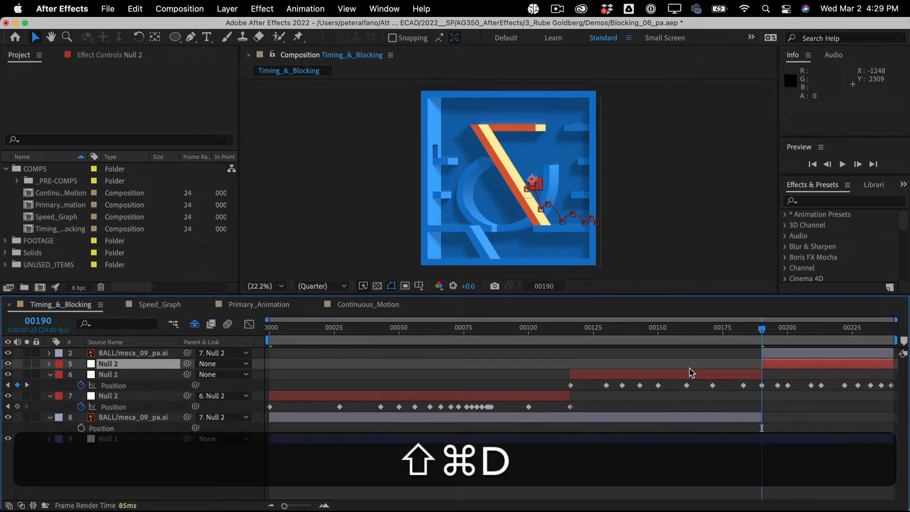
# Delete the position keyframes after frame 190 from the middle Null 2 segment and those before frame 190 from the last segment.
pyautogui.moveTo(775, 378); pyautogui.dragTo(907, 420)
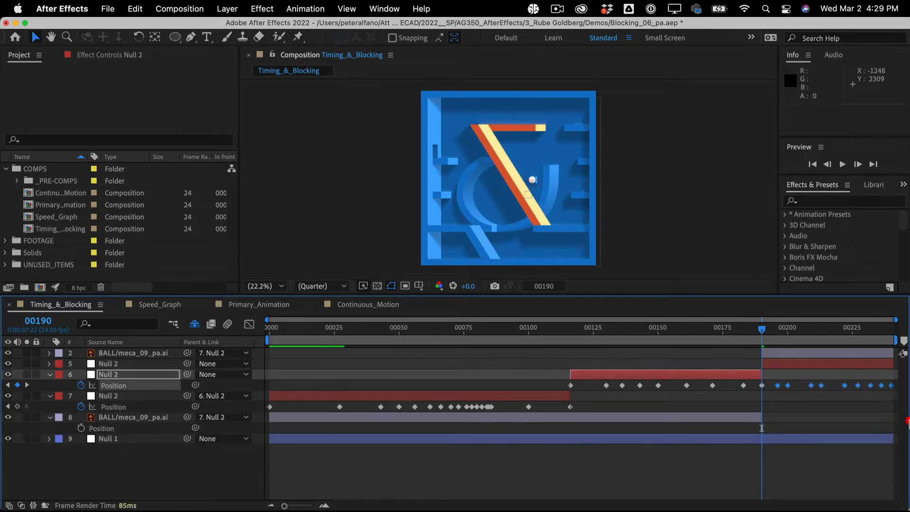
pyautogui.press('BackSpace')
pyautogui.click(853, 369)
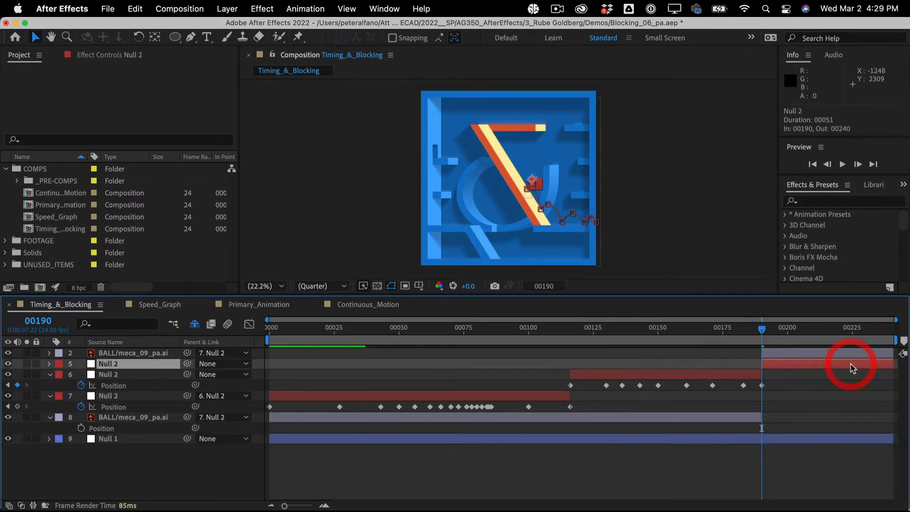
pyautogui.press('u')
pyautogui.moveTo(561, 364); pyautogui.dragTo(754, 383)
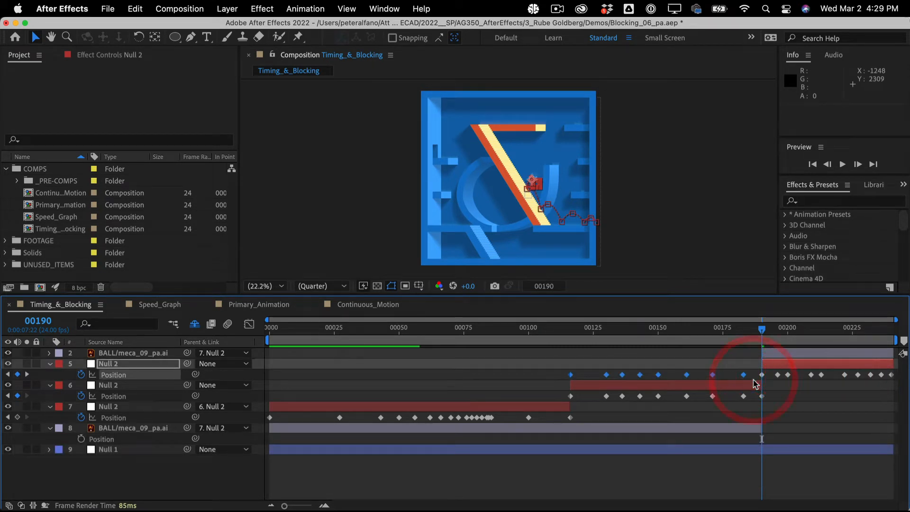
pyautogui.press('BackSpace')
# Parent the middle Null 2 segment to the last Null 2 segment.
pyautogui.click(714, 386)
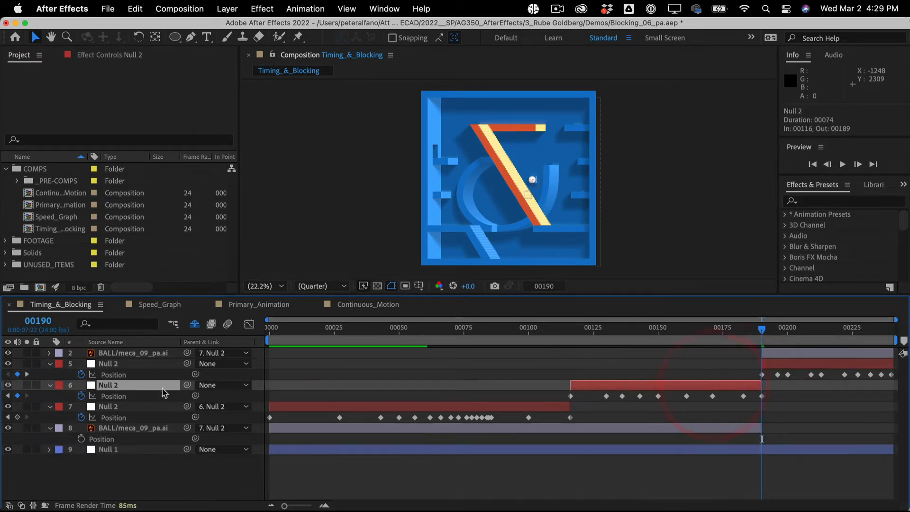
pyautogui.moveTo(128, 379); pyautogui.dragTo(109, 364)
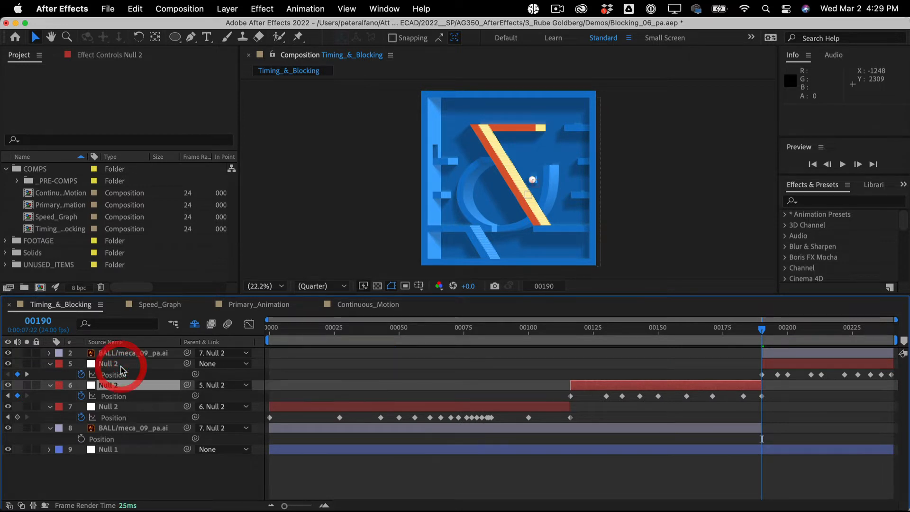
# Scrub through the whole animation and check how the three chained Null 2 segments carry the ball across each split.
pyautogui.moveTo(694, 331); pyautogui.dragTo(285, 329)
pyautogui.moveTo(570, 329); pyautogui.dragTo(245, 271)
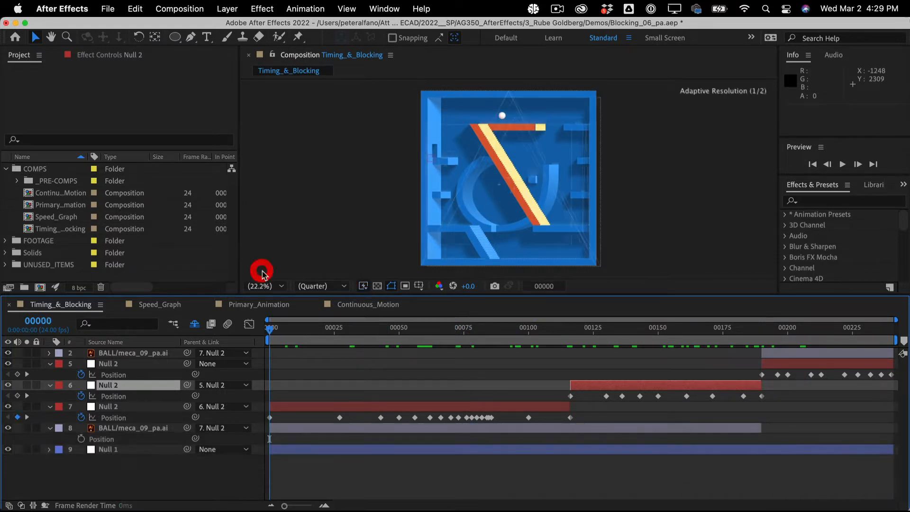
pyautogui.click(321, 408)
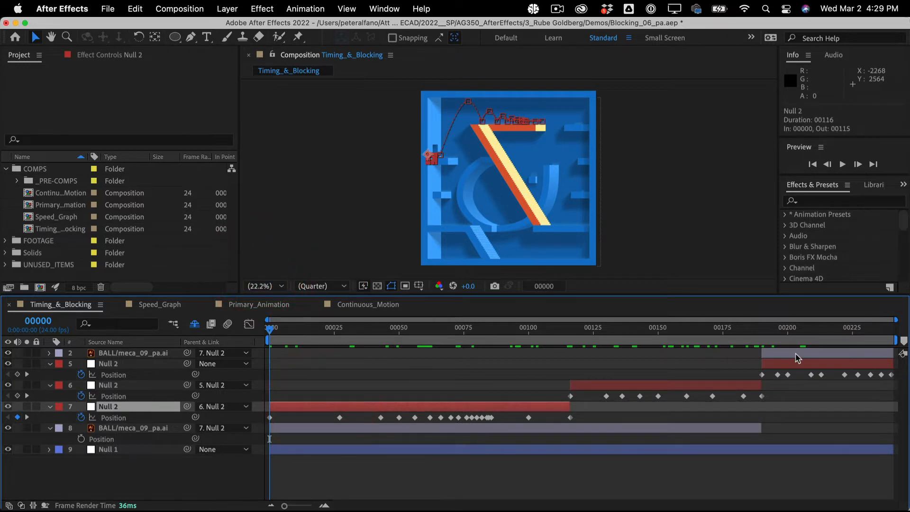
pyautogui.click(807, 366)
pyautogui.click(696, 387)
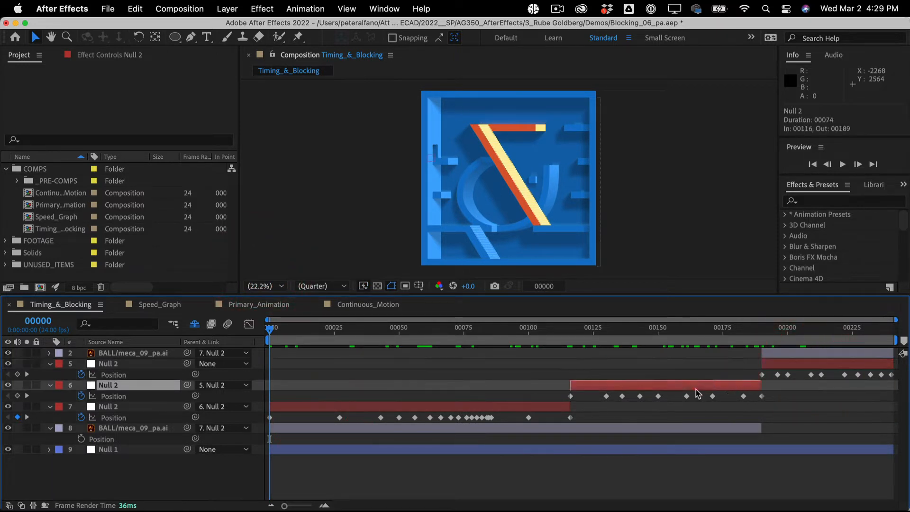
pyautogui.moveTo(544, 340); pyautogui.dragTo(687, 323)
pyautogui.click(116, 365)
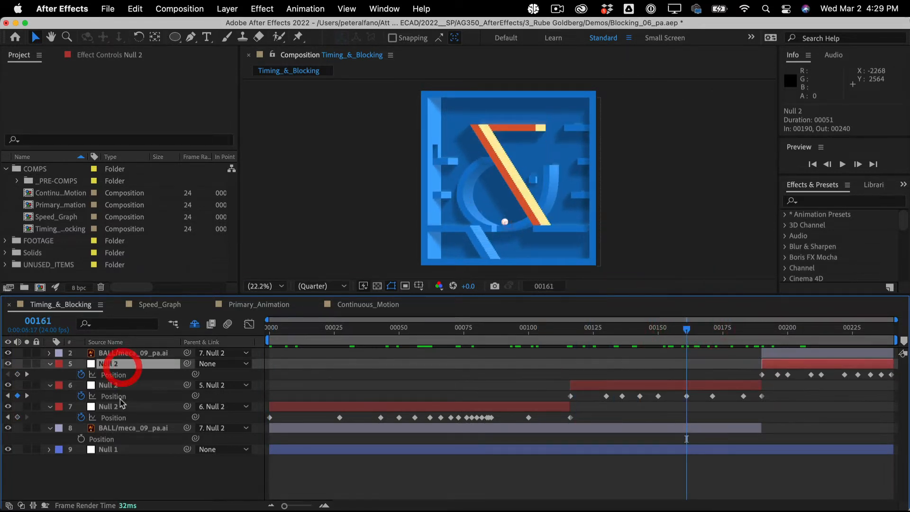
pyautogui.keyDown('shift'); pyautogui.click(108, 406); pyautogui.keyUp('shift')
pyautogui.moveTo(666, 339); pyautogui.dragTo(422, 337)
pyautogui.moveTo(520, 342); pyautogui.dragTo(695, 353)
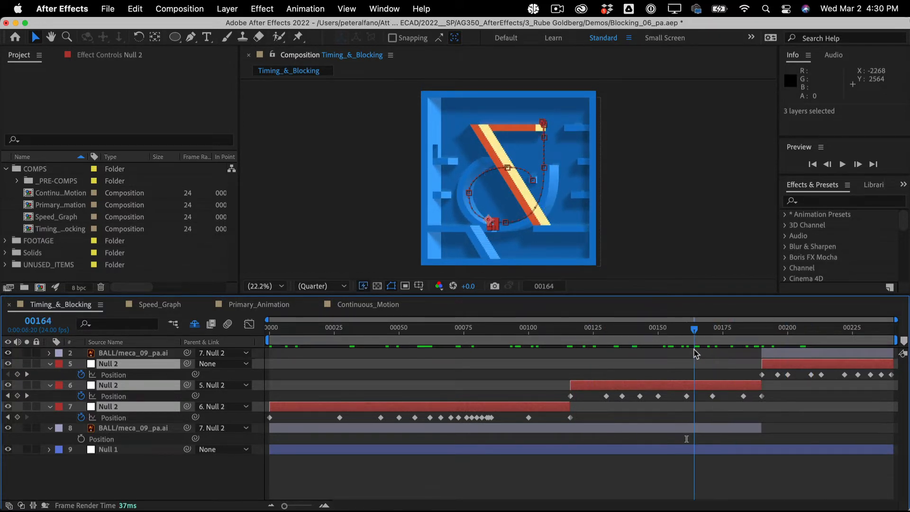
pyautogui.click(355, 461)
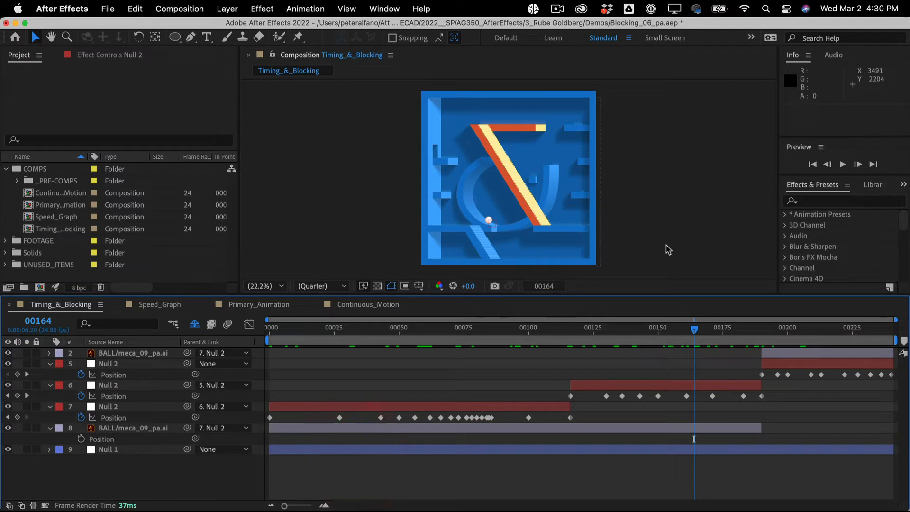
# Try to extend the last and middle Null 2 layer bars across the full composition, and preview with all three segments selected.
pyautogui.moveTo(764, 365); pyautogui.dragTo(258, 346)
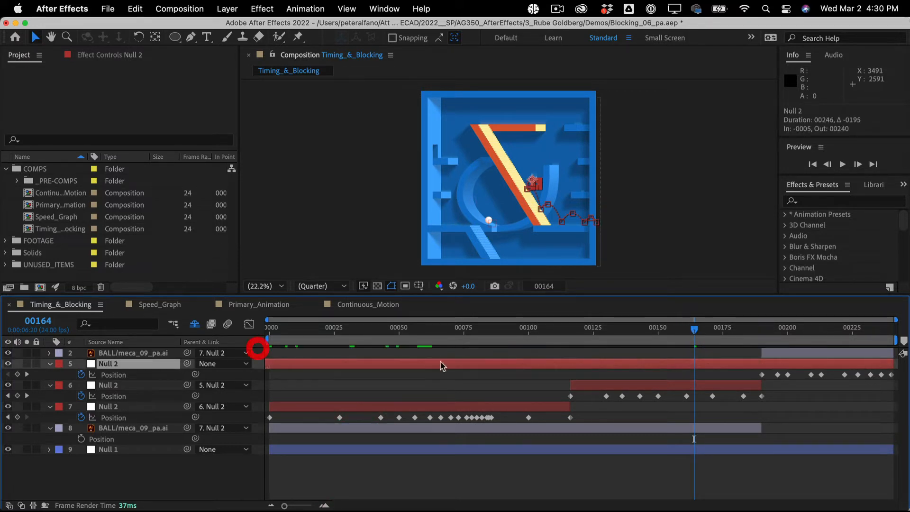
pyautogui.moveTo(570, 385); pyautogui.dragTo(247, 372)
pyautogui.moveTo(763, 387); pyautogui.dragTo(896, 386)
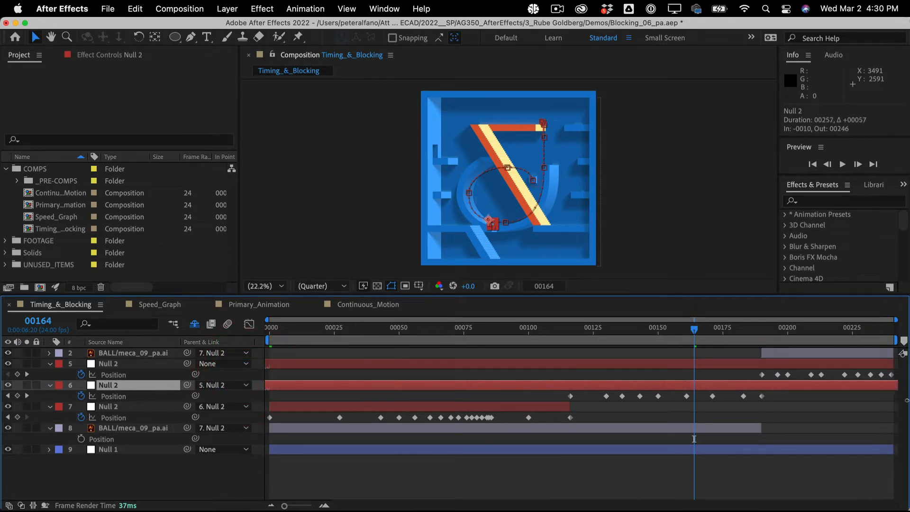
pyautogui.moveTo(622, 332); pyautogui.dragTo(609, 303)
pyautogui.click(384, 364)
pyautogui.keyDown('shift'); pyautogui.click(376, 408); pyautogui.keyUp('shift')
pyautogui.press('space')
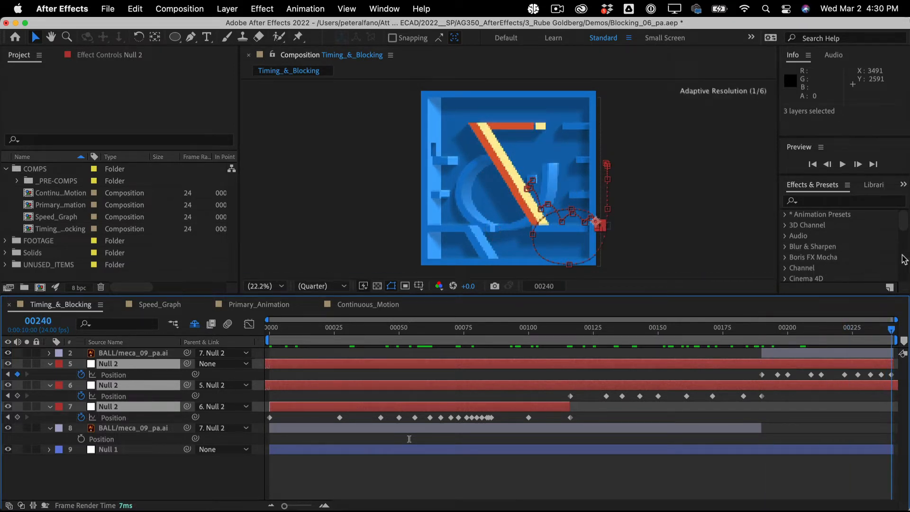
# Undo the layer bar extensions on the last and middle Null 2 segments.
pyautogui.click(782, 278)
pyautogui.press('super+z')
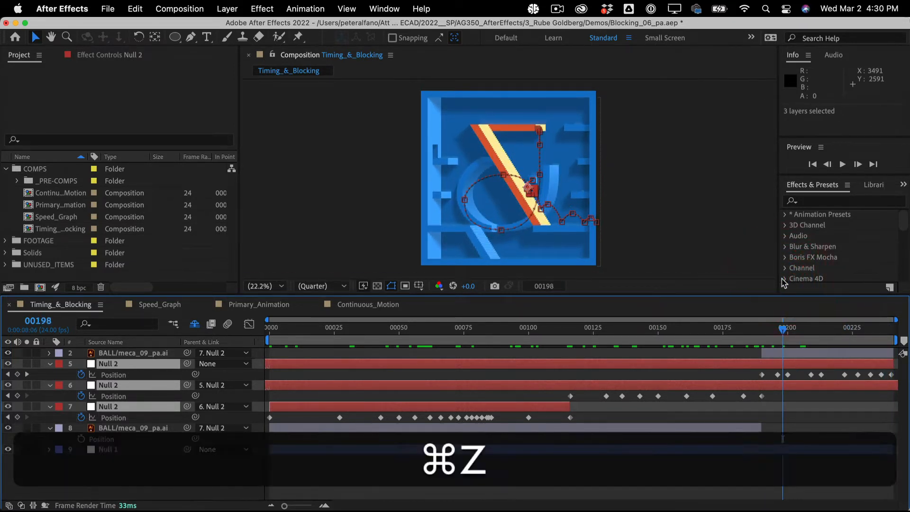
pyautogui.press('super+z')
pyautogui.press('super+z')
pyautogui.press('super+z')
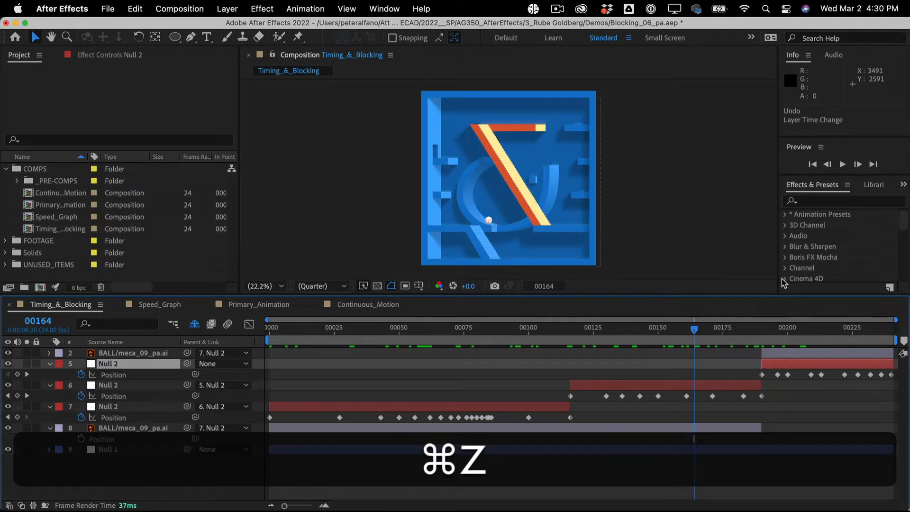
# Preview the ball's motion from frame 9 in an enlarged composition view at 40% magnification.
pyautogui.moveTo(504, 338); pyautogui.dragTo(293, 332)
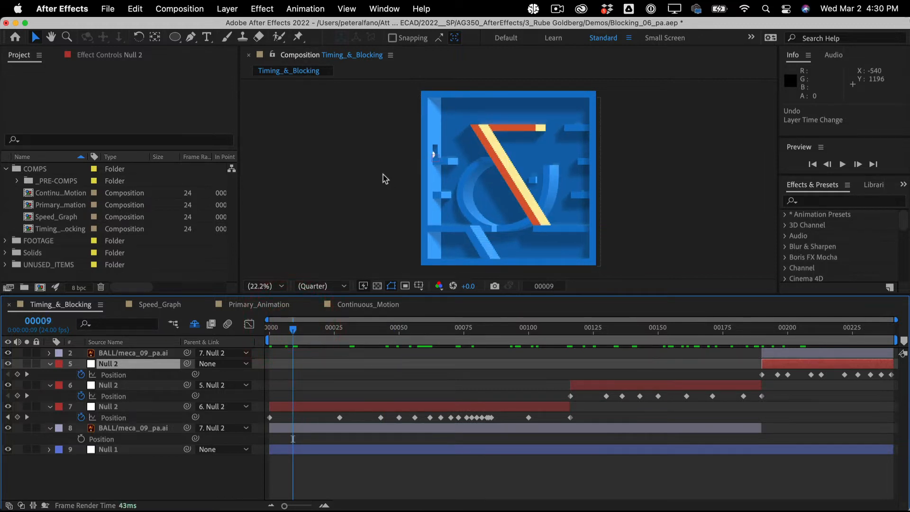
pyautogui.press('.')
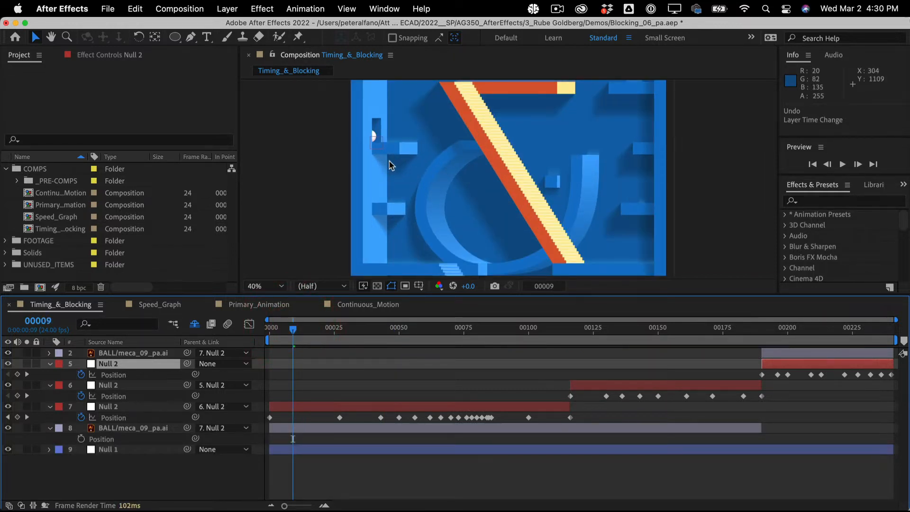
pyautogui.click(399, 152)
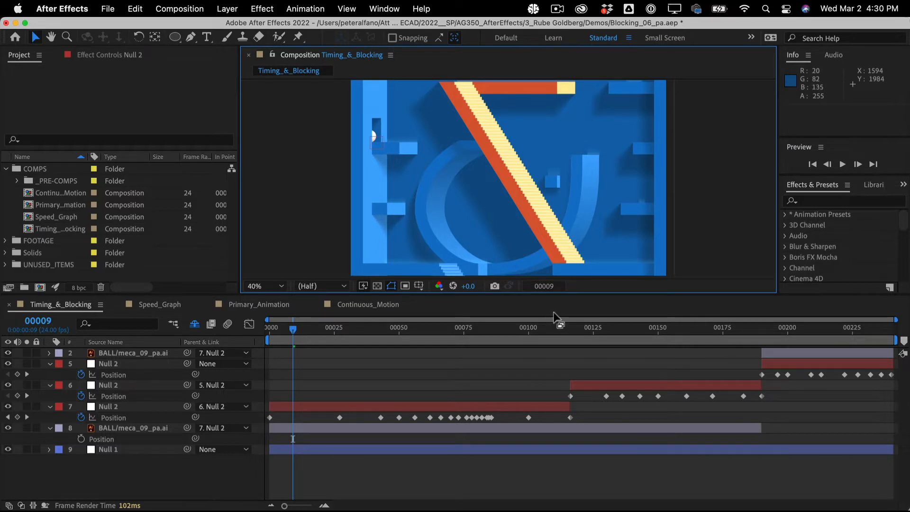
pyautogui.moveTo(560, 296); pyautogui.dragTo(544, 349)
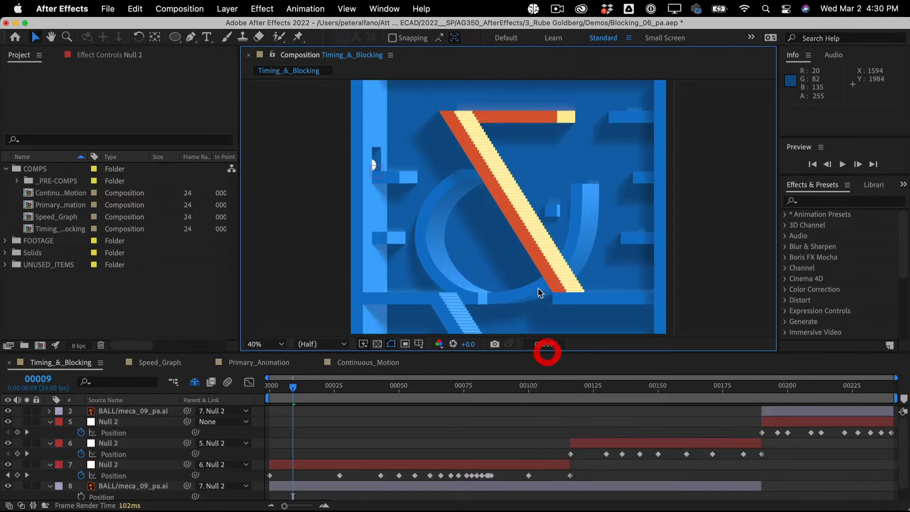
pyautogui.press('space')
pyautogui.moveTo(549, 135); pyautogui.dragTo(534, 189)
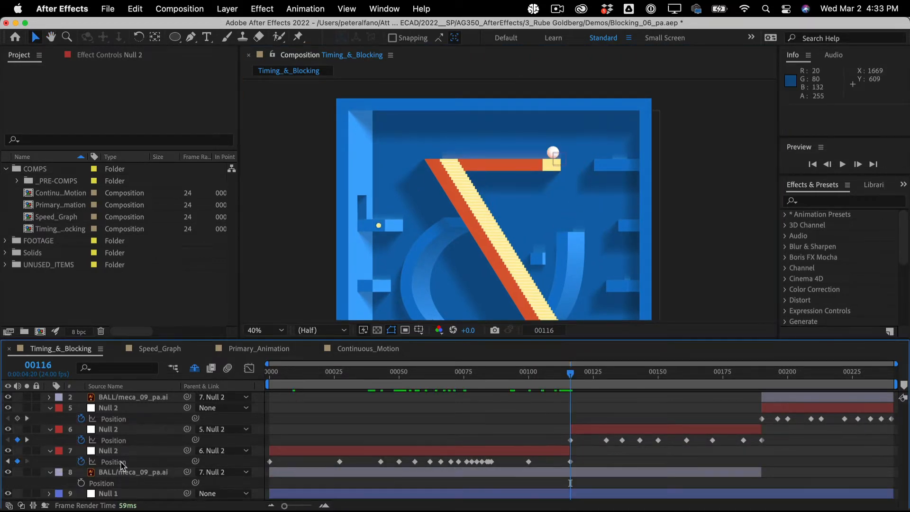
# Show the first Null 2 segment's Position in the Graph Editor, separate its dimensions, and fit all graphs to the view.
pyautogui.click(114, 462)
pyautogui.moveTo(441, 366); pyautogui.dragTo(416, 374)
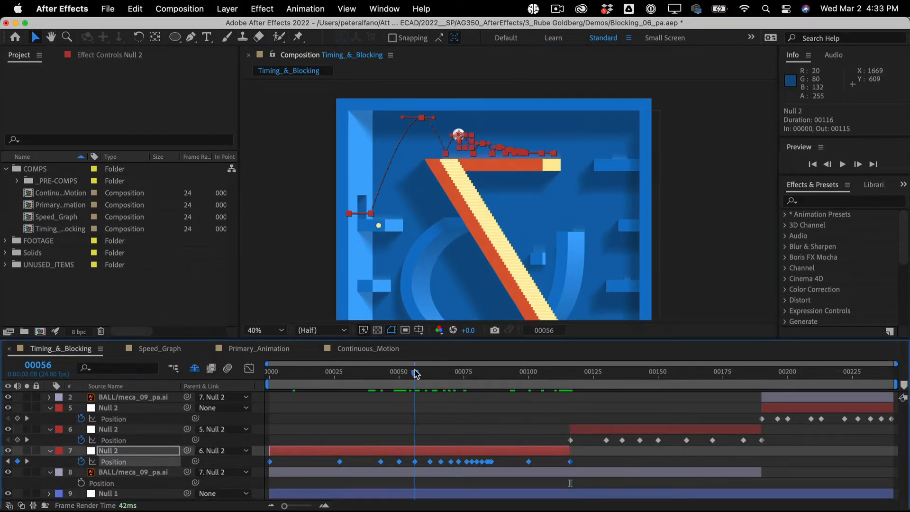
pyautogui.click(249, 368)
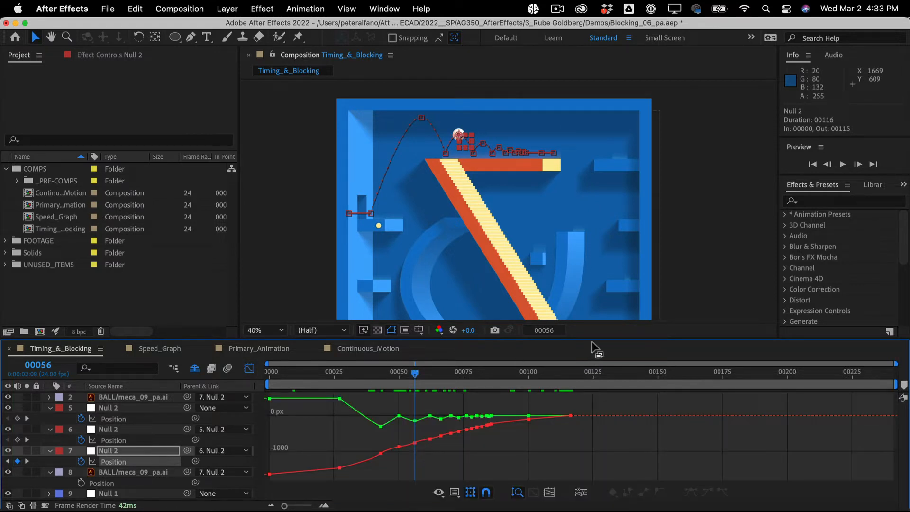
pyautogui.moveTo(594, 337); pyautogui.dragTo(594, 304)
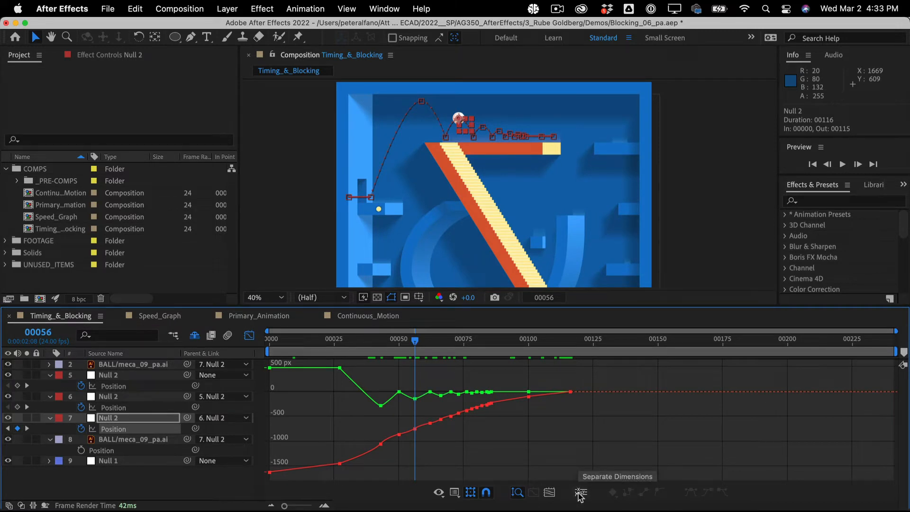
pyautogui.click(580, 494)
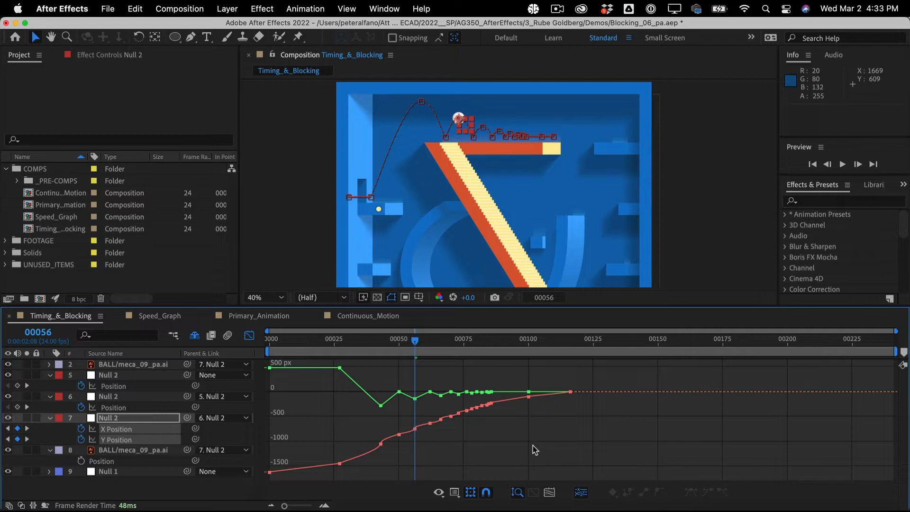
pyautogui.click(549, 494)
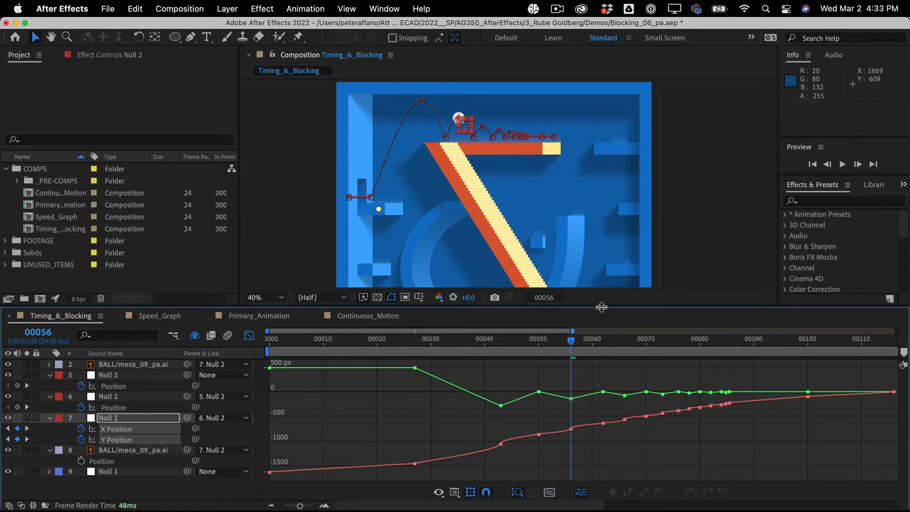
pyautogui.moveTo(602, 308); pyautogui.dragTo(619, 235)
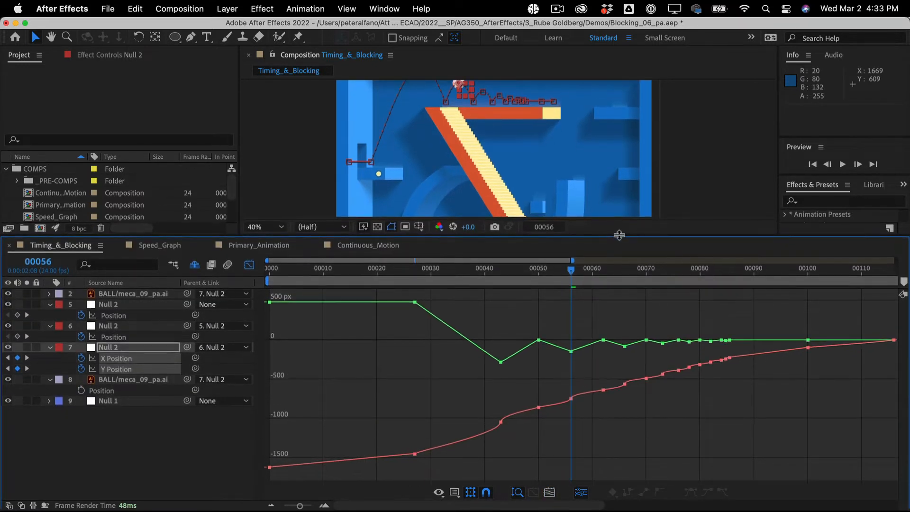
# Delete the first Null 2 segment's X Position keyframe at the first bounce peak, frame 43.
pyautogui.moveTo(540, 276); pyautogui.dragTo(415, 279)
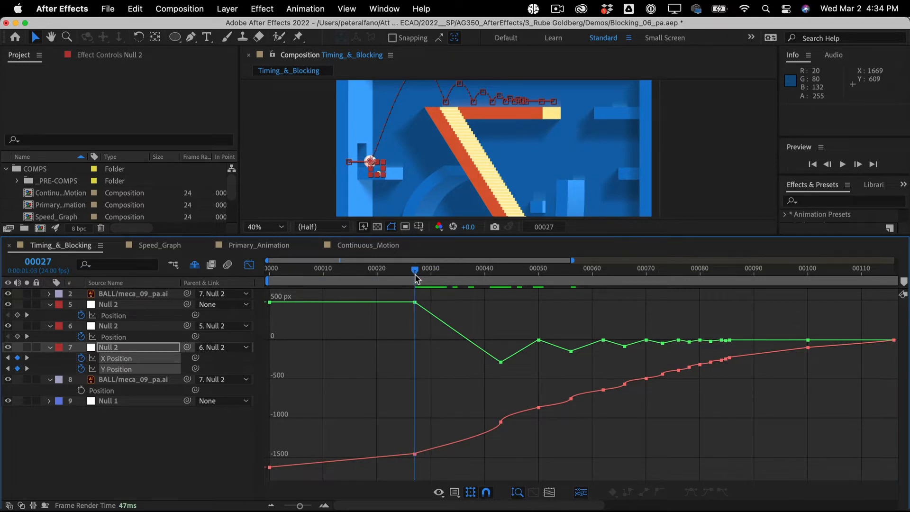
pyautogui.moveTo(416, 279); pyautogui.dragTo(502, 271)
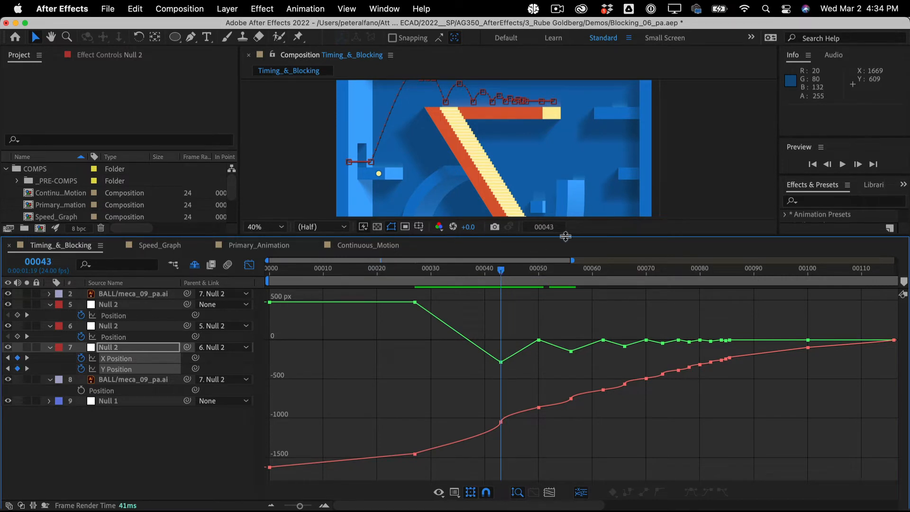
pyautogui.moveTo(566, 236); pyautogui.dragTo(562, 285)
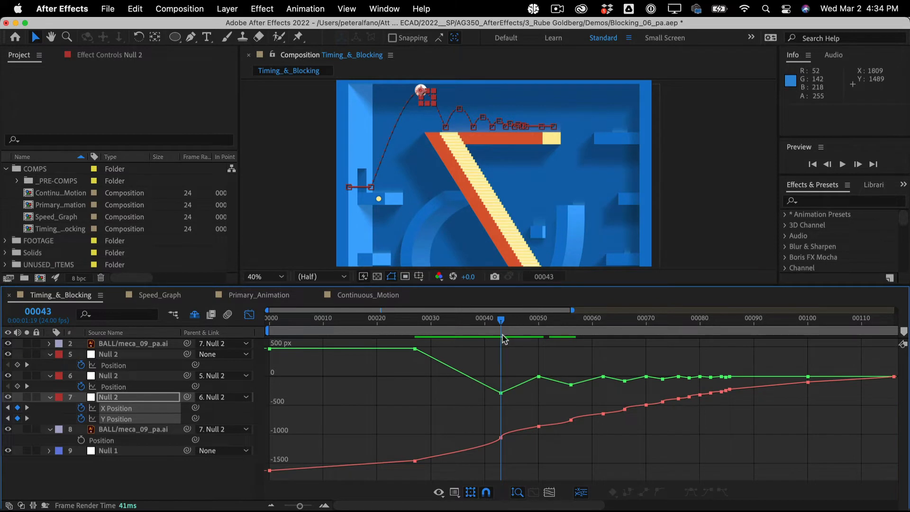
pyautogui.moveTo(497, 326)
pyautogui.mouseDown()
pyautogui.moveTo(447, 316)
pyautogui.moveTo(493, 314)
pyautogui.moveTo(436, 315)
pyautogui.moveTo(541, 309)
pyautogui.moveTo(499, 310)
pyautogui.mouseUp()
pyautogui.moveTo(486, 432); pyautogui.dragTo(506, 451)
pyautogui.press('Delete')
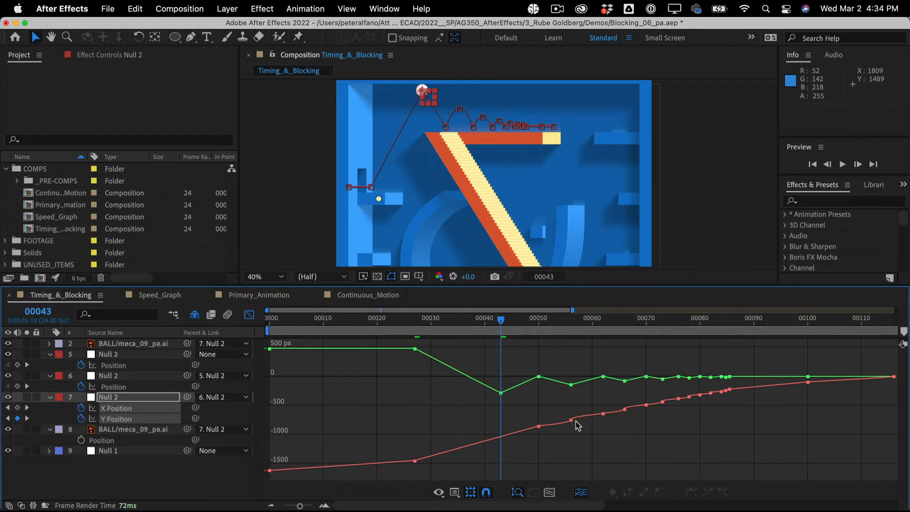
# Delete the X Position keyframes at the next bounce peaks, frames 56, 66 and 73.
pyautogui.moveTo(575, 428); pyautogui.dragTo(575, 429)
pyautogui.press('Delete')
pyautogui.moveTo(632, 420); pyautogui.dragTo(632, 420)
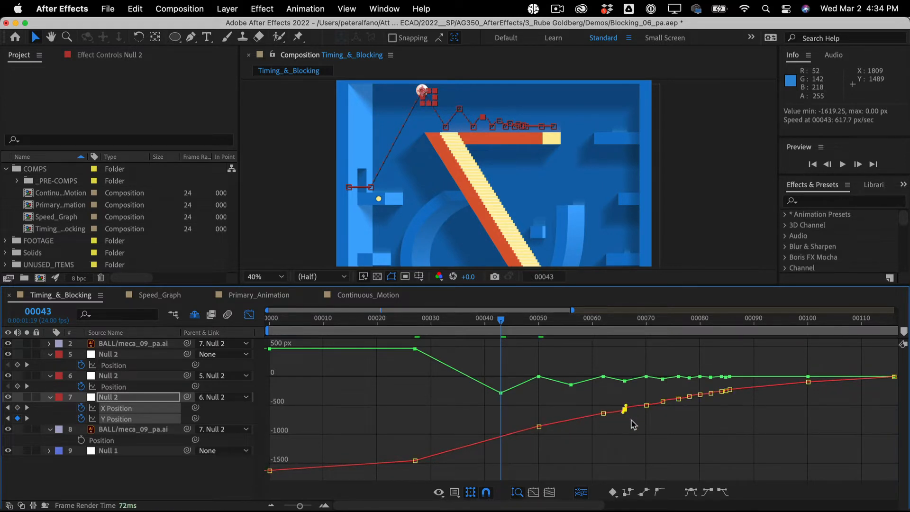
pyautogui.click(632, 423)
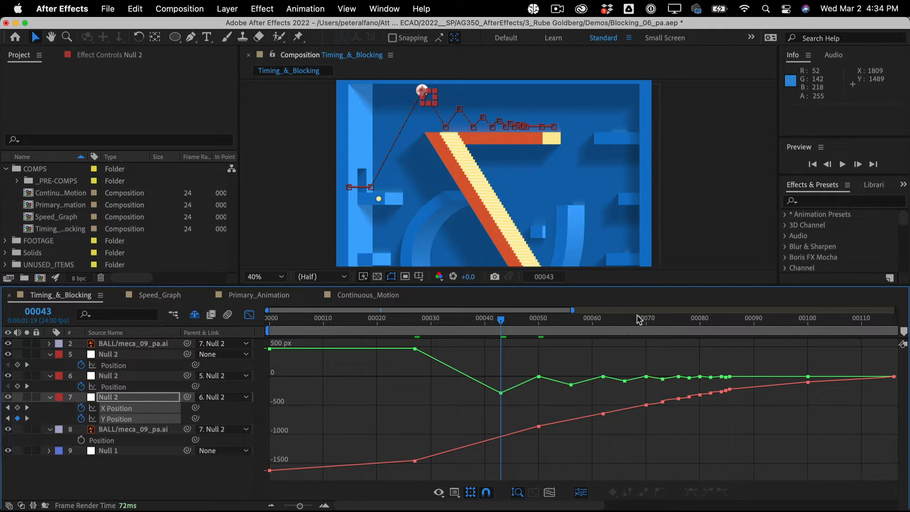
pyautogui.moveTo(637, 319); pyautogui.dragTo(679, 320)
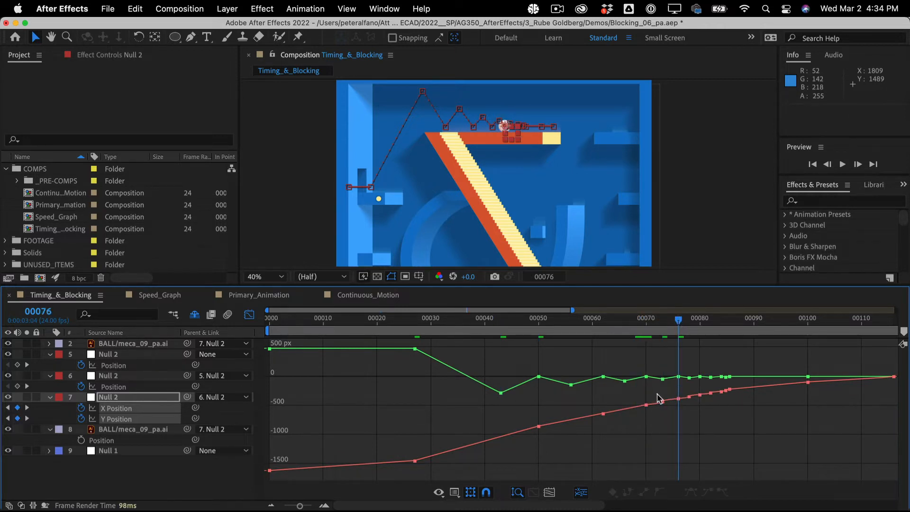
pyautogui.moveTo(667, 414); pyautogui.dragTo(667, 414)
pyautogui.press('Delete')
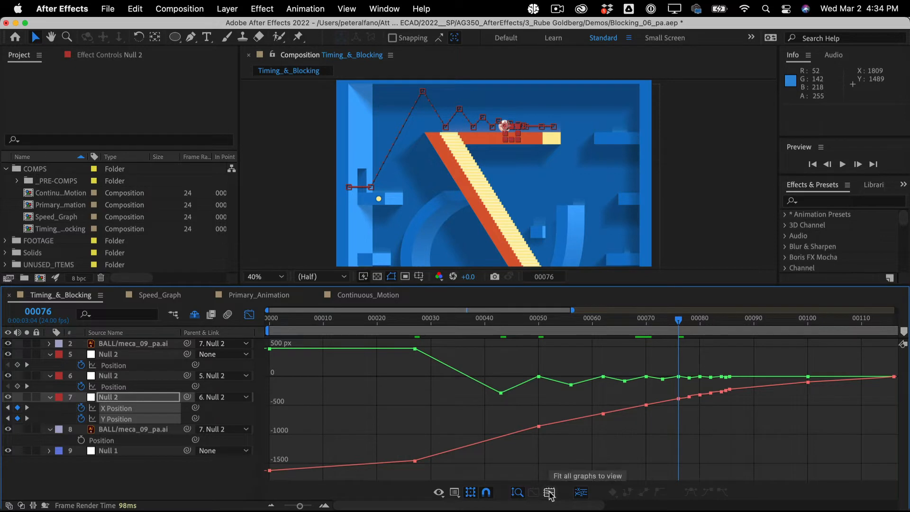
# Delete the first Null 2 segment's X Position keyframes at the small bounce peaks at frames 78, 82 and just before 85.
pyautogui.moveTo(663, 371); pyautogui.dragTo(750, 415)
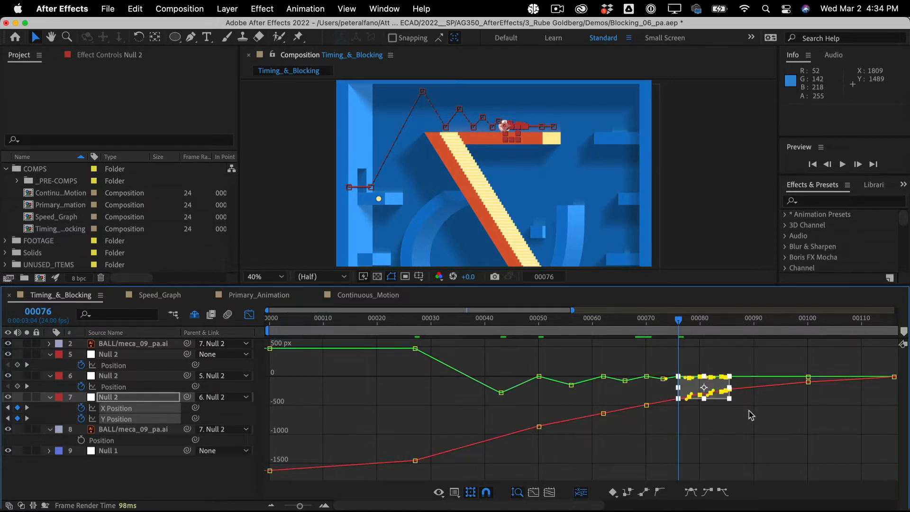
pyautogui.click(533, 492)
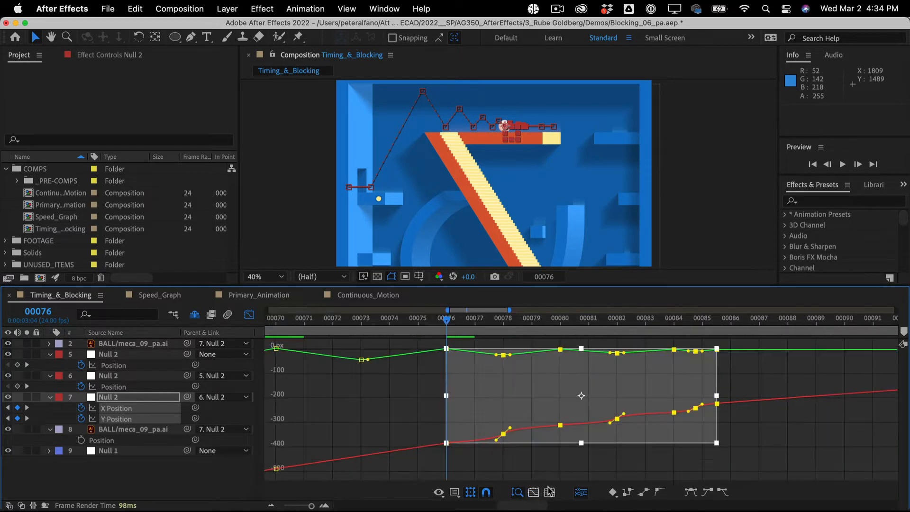
pyautogui.click(571, 477)
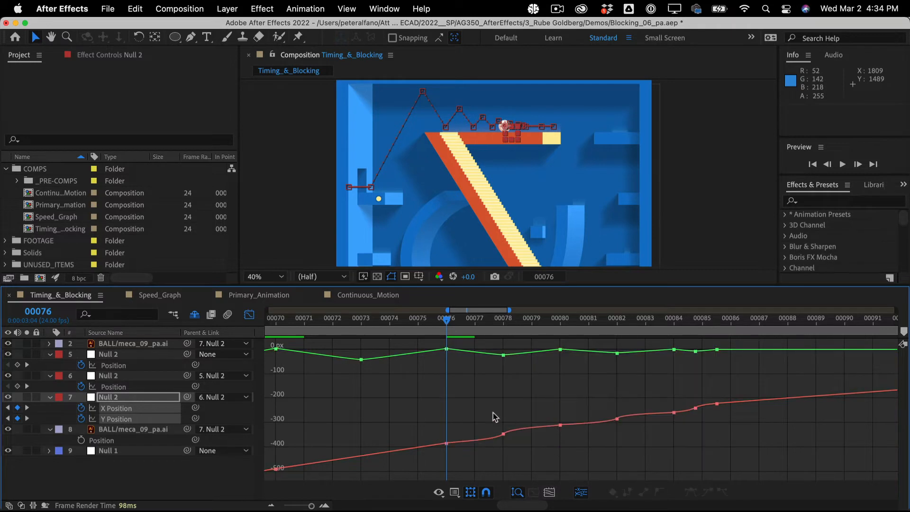
pyautogui.moveTo(493, 412); pyautogui.dragTo(508, 462)
pyautogui.press('Delete')
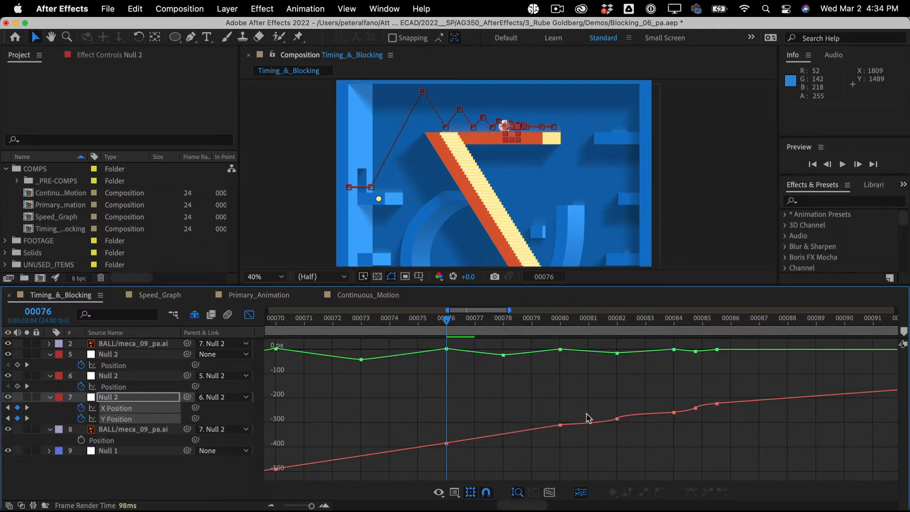
pyautogui.moveTo(601, 406); pyautogui.dragTo(634, 465)
pyautogui.press('Delete')
pyautogui.moveTo(691, 399); pyautogui.dragTo(706, 429)
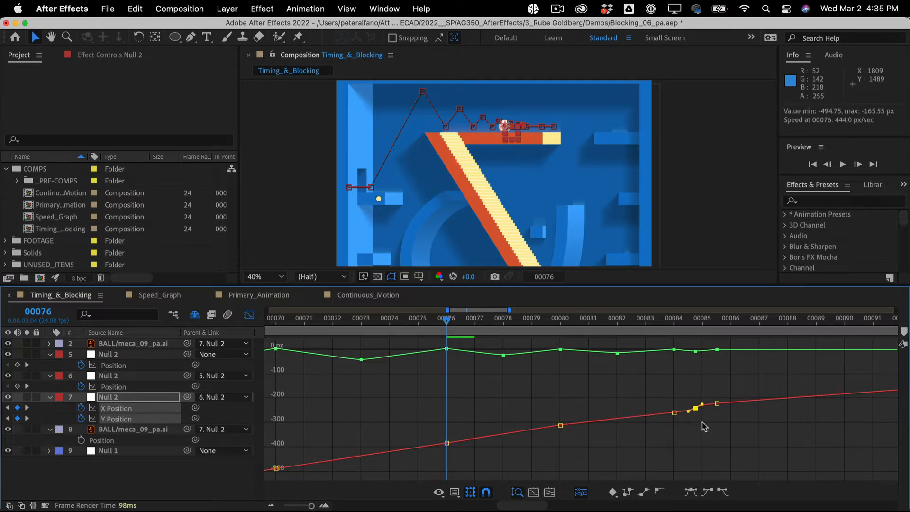
pyautogui.press('Delete')
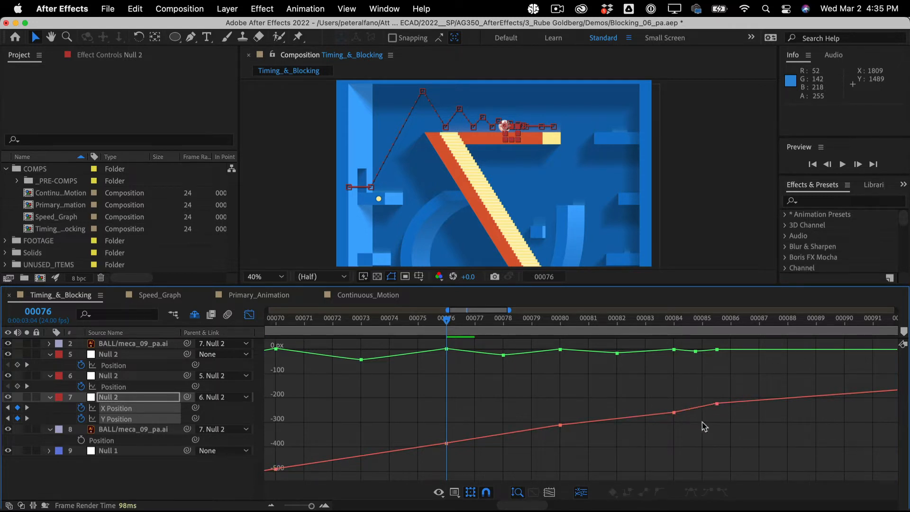
# Raise the X Position keyframe at frame 84 to about -241 px to even out the curve.
pyautogui.click(674, 324)
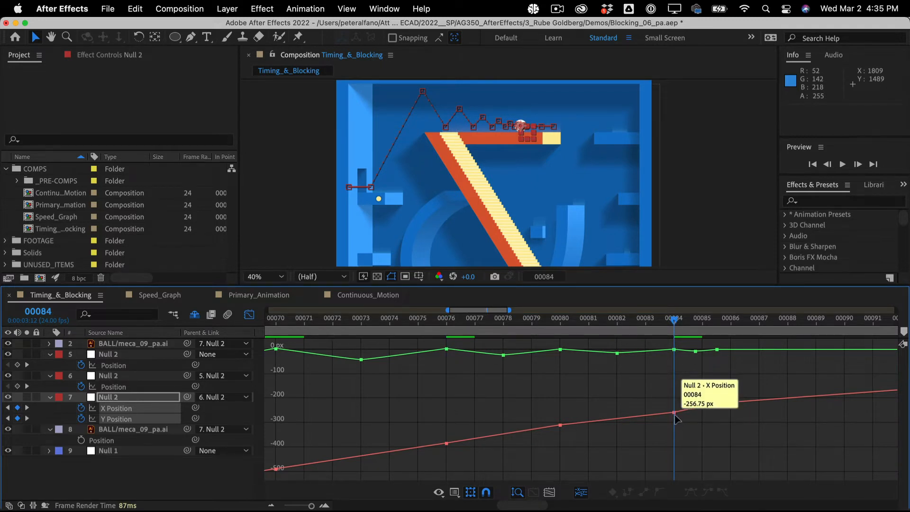
pyautogui.moveTo(674, 413); pyautogui.dragTo(674, 411)
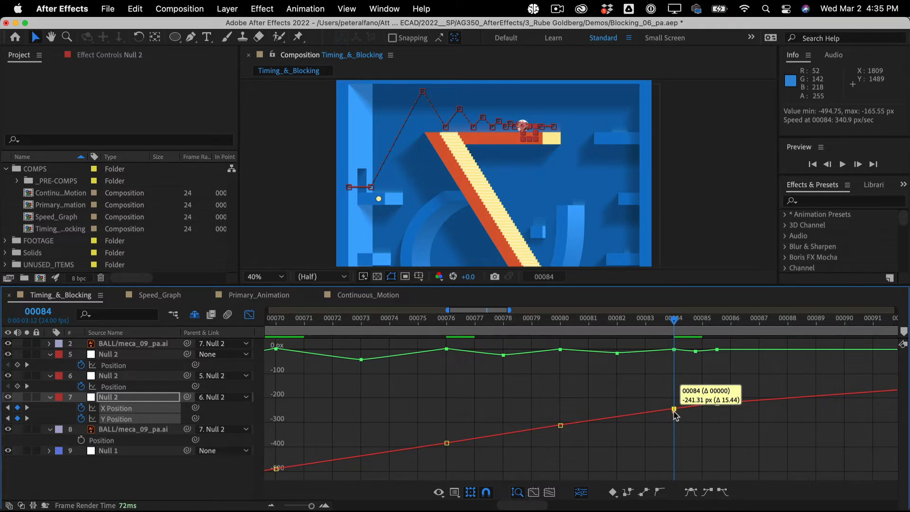
pyautogui.moveTo(675, 412); pyautogui.dragTo(675, 411)
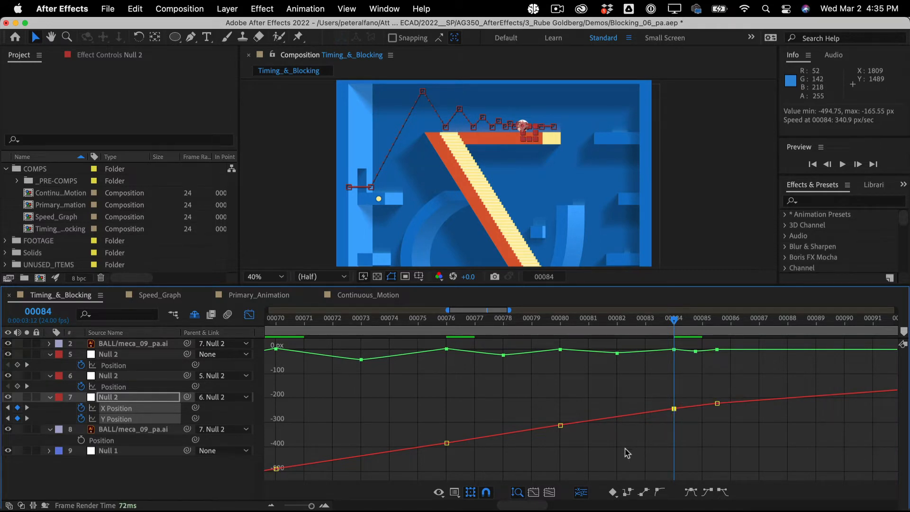
# Raise the X Position keyframes at frames 62 and 70 slightly to smooth the slope between frames 50 and 84.
pyautogui.click(624, 320)
pyautogui.moveTo(619, 321); pyautogui.dragTo(275, 311)
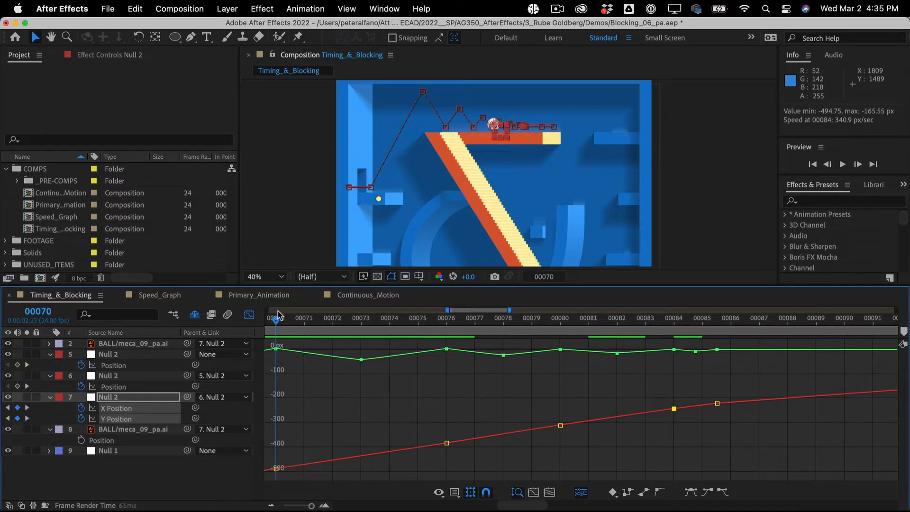
pyautogui.click(548, 492)
pyautogui.moveTo(531, 445); pyautogui.dragTo(729, 389)
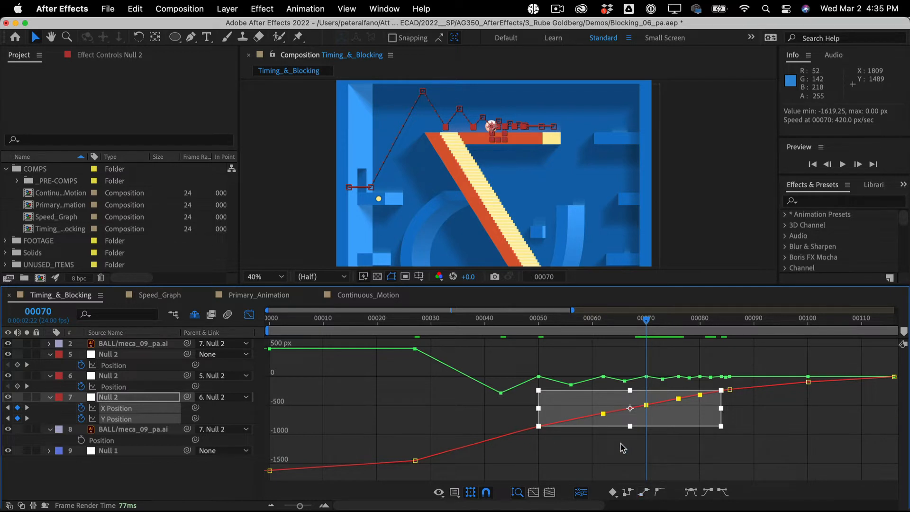
pyautogui.click(534, 492)
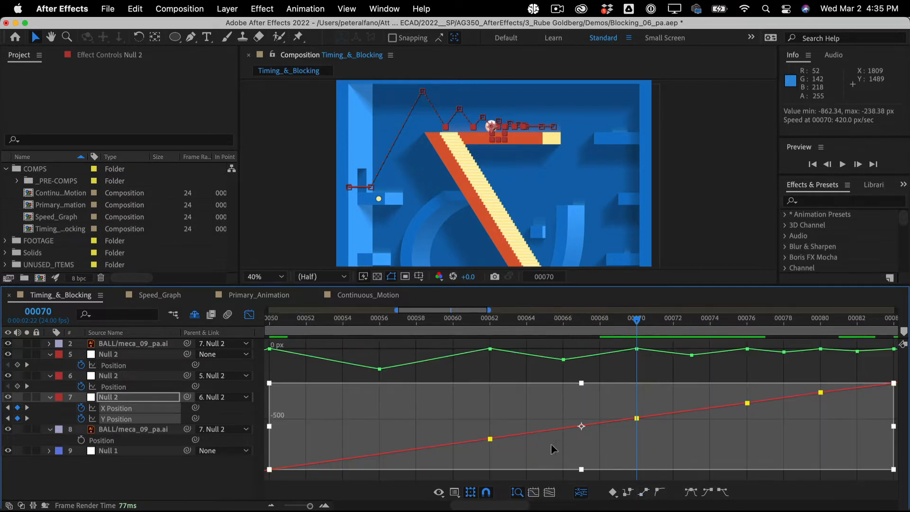
pyautogui.click(498, 379)
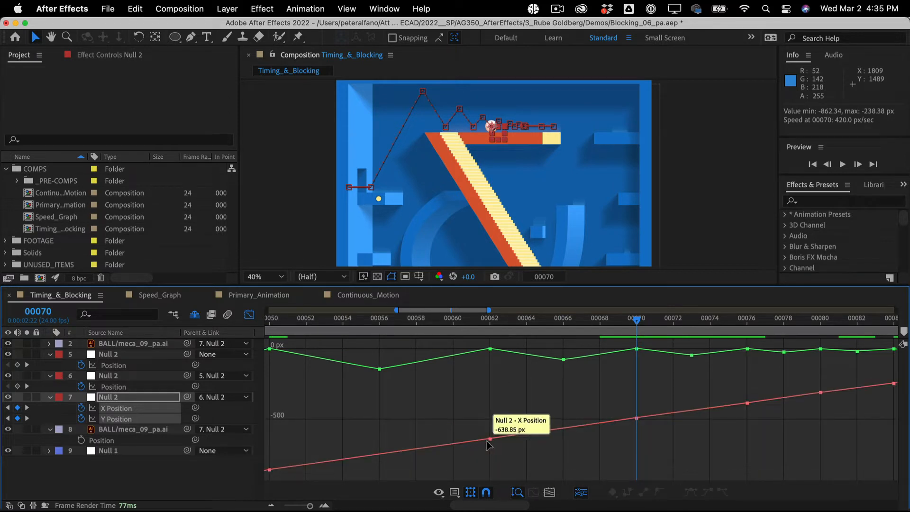
pyautogui.moveTo(490, 438); pyautogui.dragTo(489, 438)
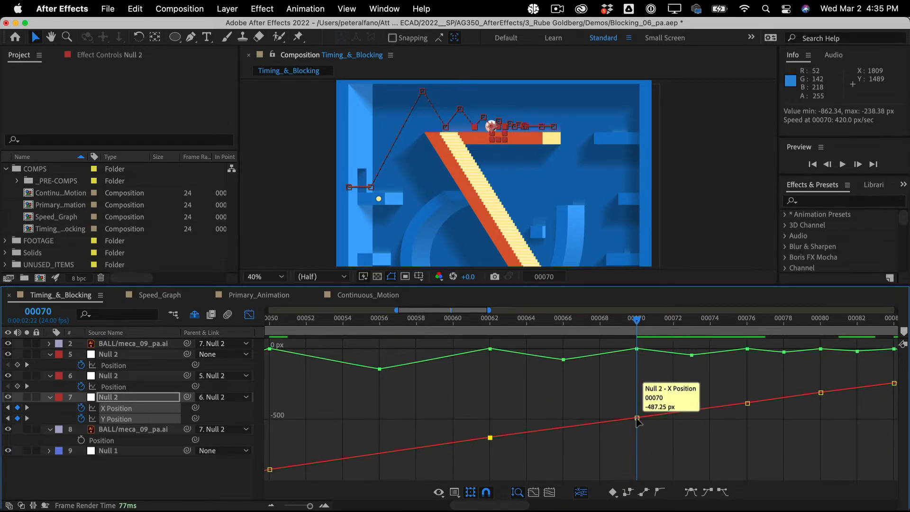
pyautogui.moveTo(637, 418); pyautogui.dragTo(636, 418)
pyautogui.click(482, 394)
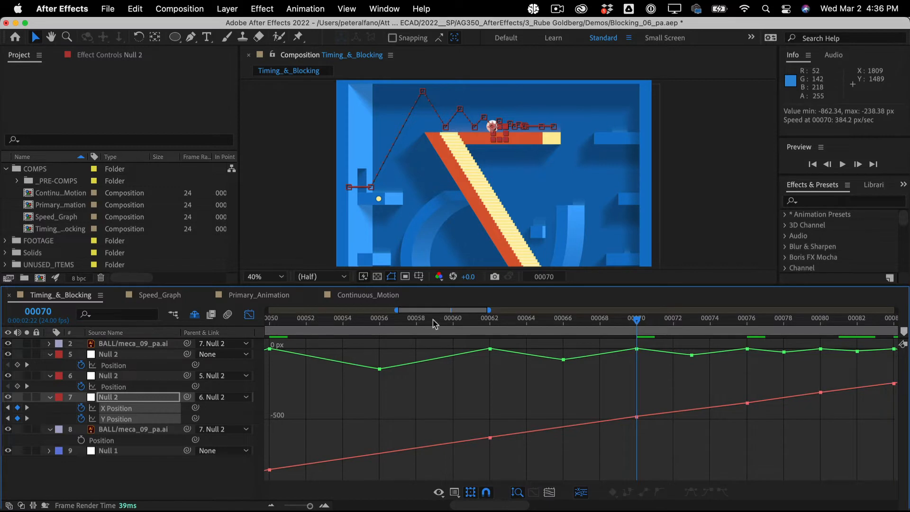
# Apply Easy Ease to the X Position keyframe at frame 27 and shorten its outgoing handle to about one frame.
pyautogui.moveTo(397, 310); pyautogui.dragTo(219, 297)
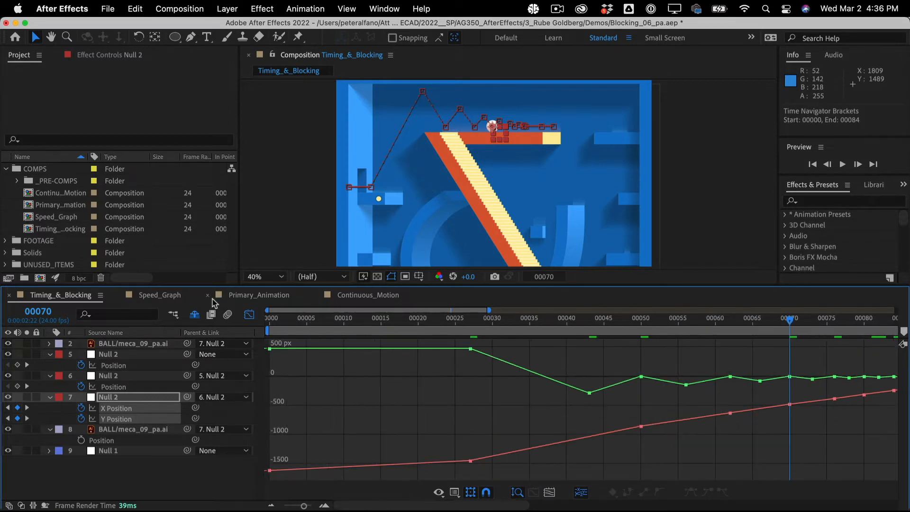
pyautogui.click(472, 322)
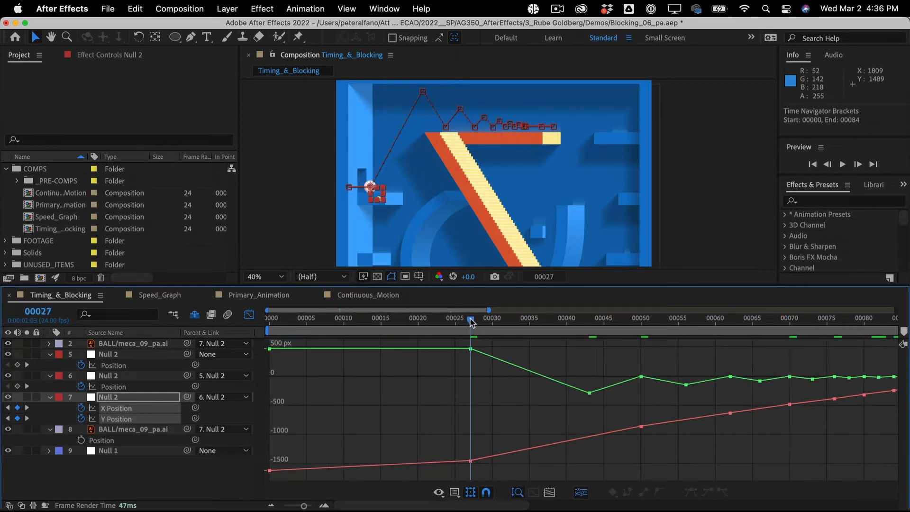
pyautogui.moveTo(470, 323)
pyautogui.mouseDown()
pyautogui.moveTo(313, 323)
pyautogui.moveTo(469, 323)
pyautogui.mouseUp()
pyautogui.moveTo(444, 432); pyautogui.dragTo(501, 483)
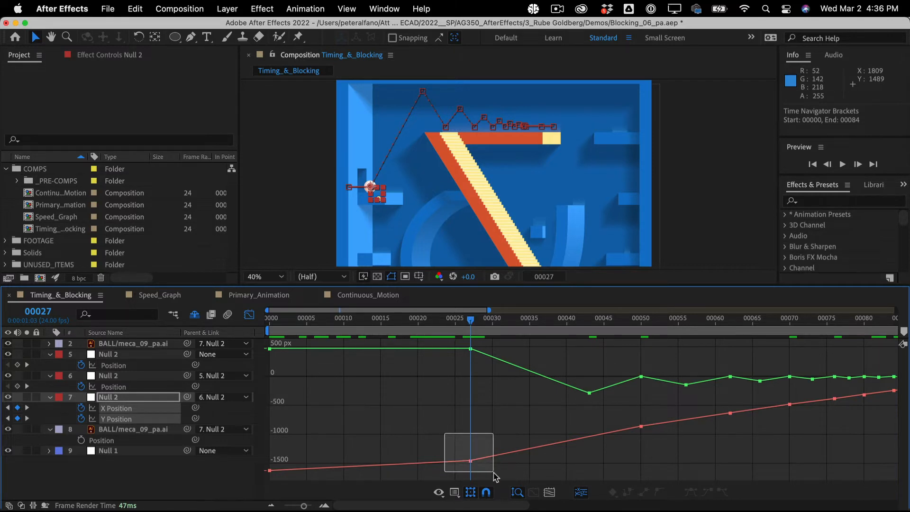
pyautogui.click(691, 493)
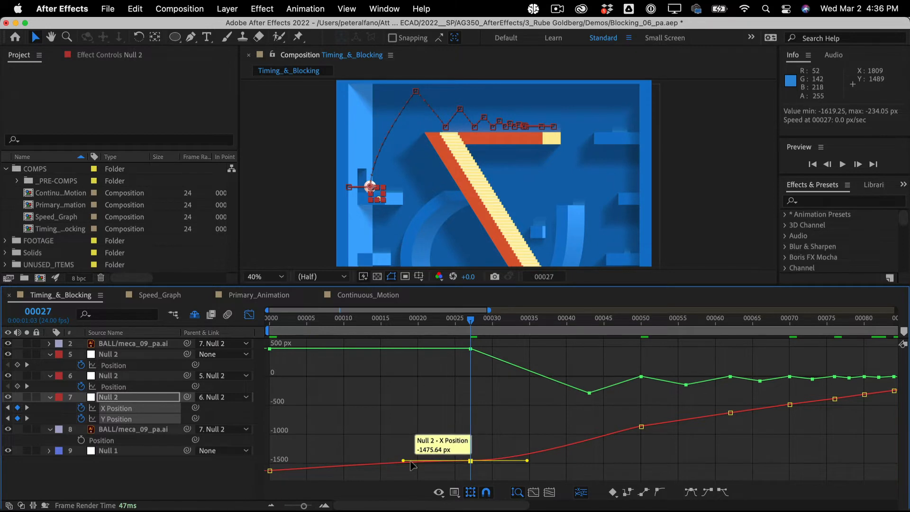
pyautogui.moveTo(526, 461); pyautogui.dragTo(477, 465)
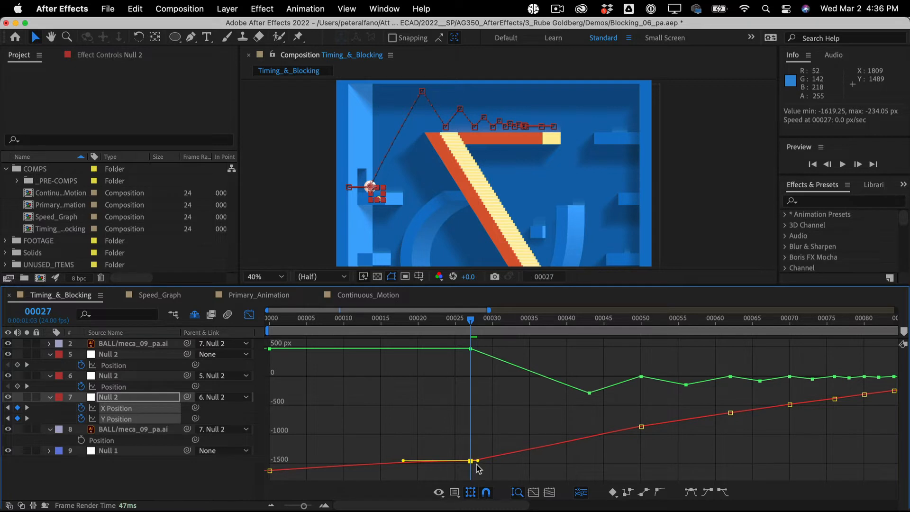
# Preview the ball's motion from frame 0.
pyautogui.moveTo(472, 328); pyautogui.dragTo(634, 317)
pyautogui.moveTo(540, 317); pyautogui.dragTo(231, 356)
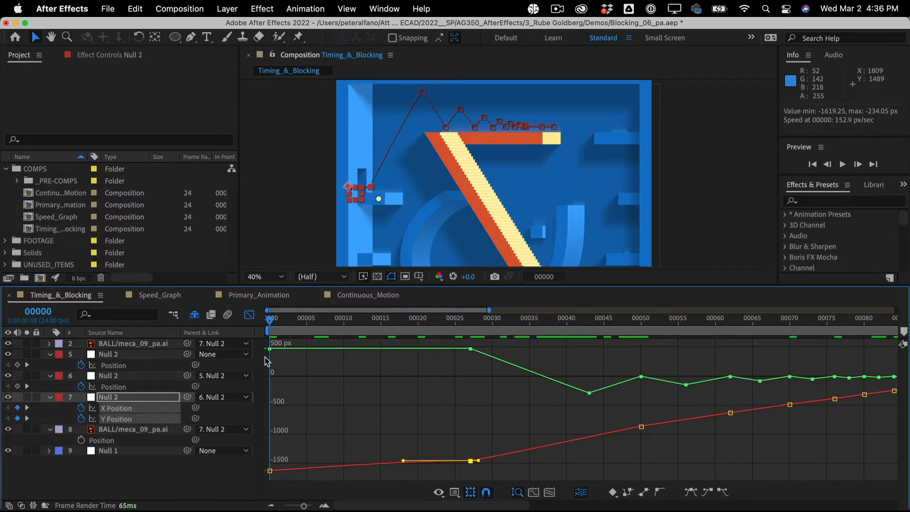
pyautogui.press('space')
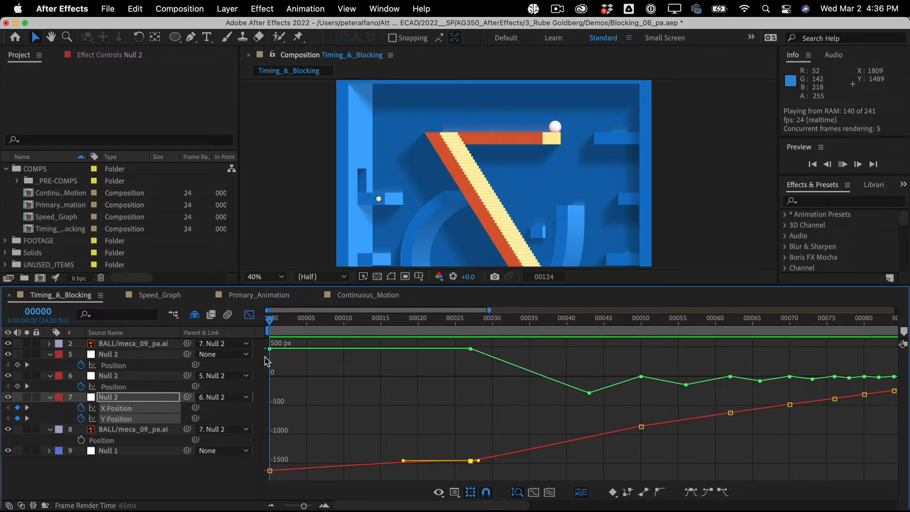
pyautogui.press('space')
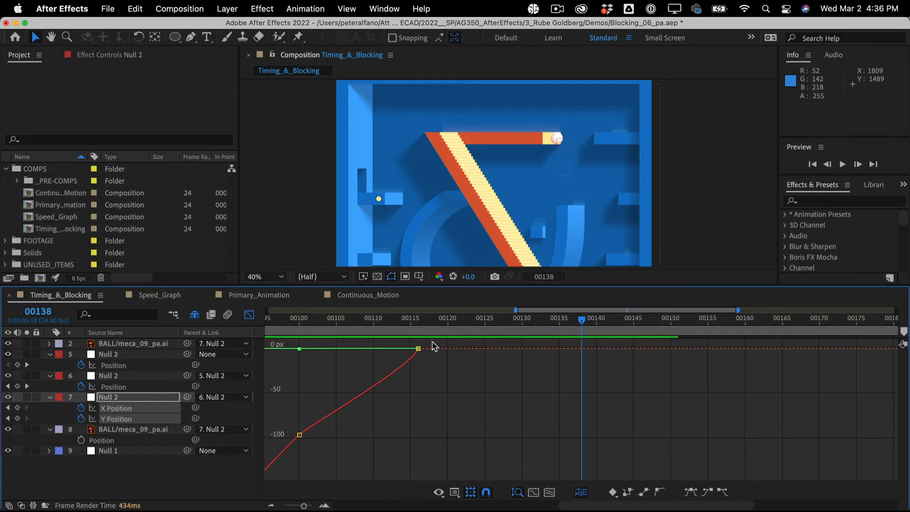
# Flatten the incoming handle of the final X Position keyframe at frame 116 and extend it back to about frame 109.
pyautogui.moveTo(432, 320); pyautogui.dragTo(419, 321)
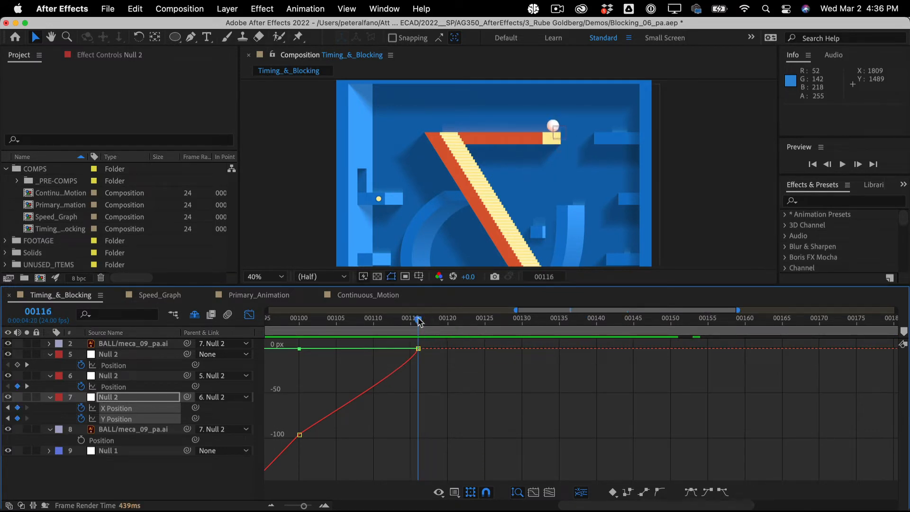
pyautogui.click(299, 434)
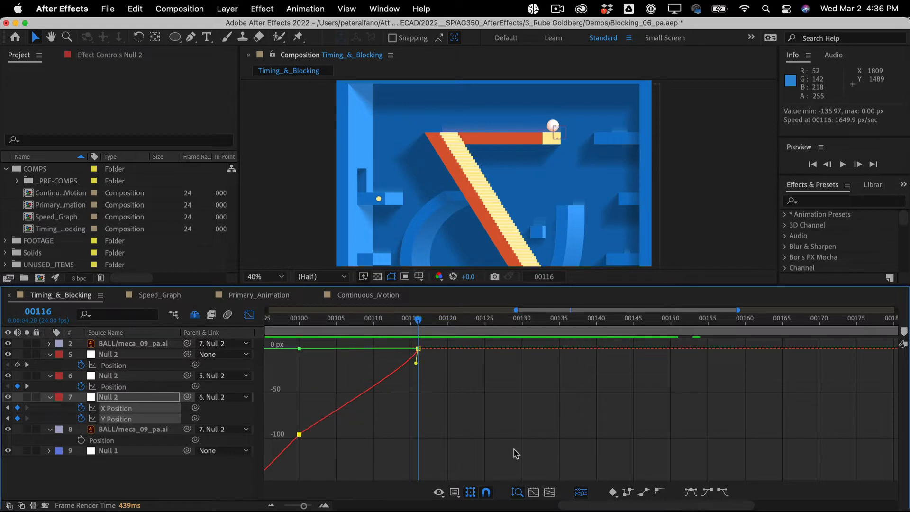
pyautogui.click(533, 492)
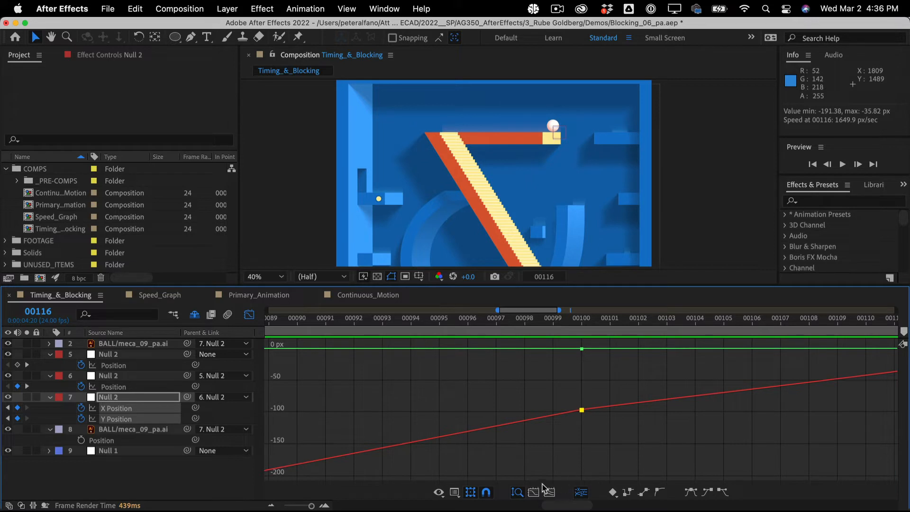
pyautogui.hscroll(5, 632, 438)
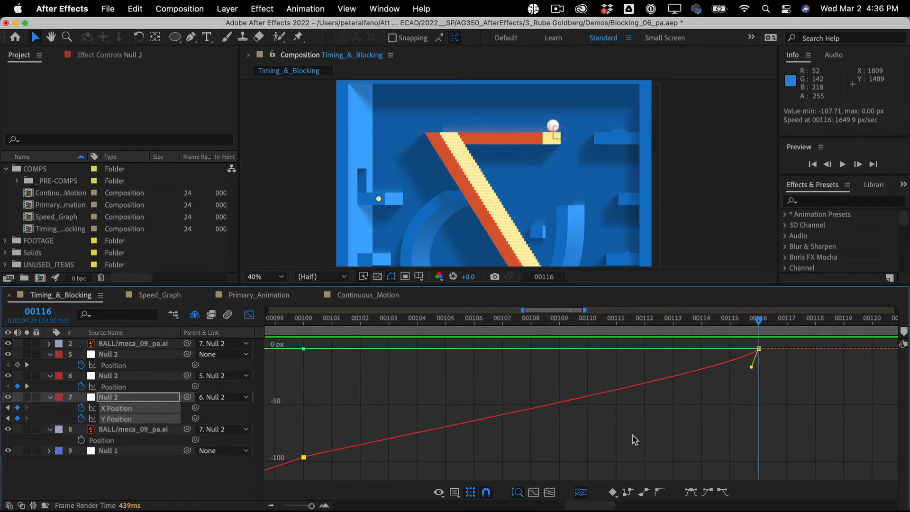
pyautogui.hscroll(-2, 635, 440)
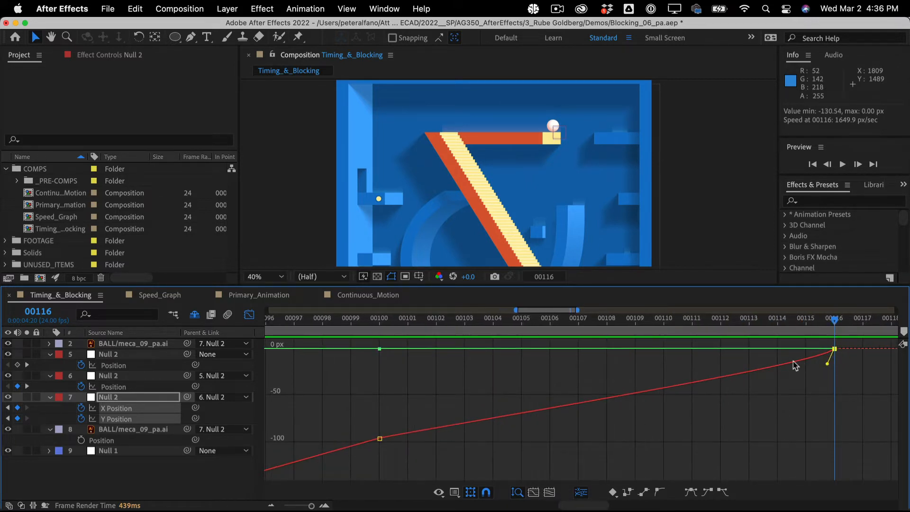
pyautogui.moveTo(827, 363); pyautogui.dragTo(641, 362)
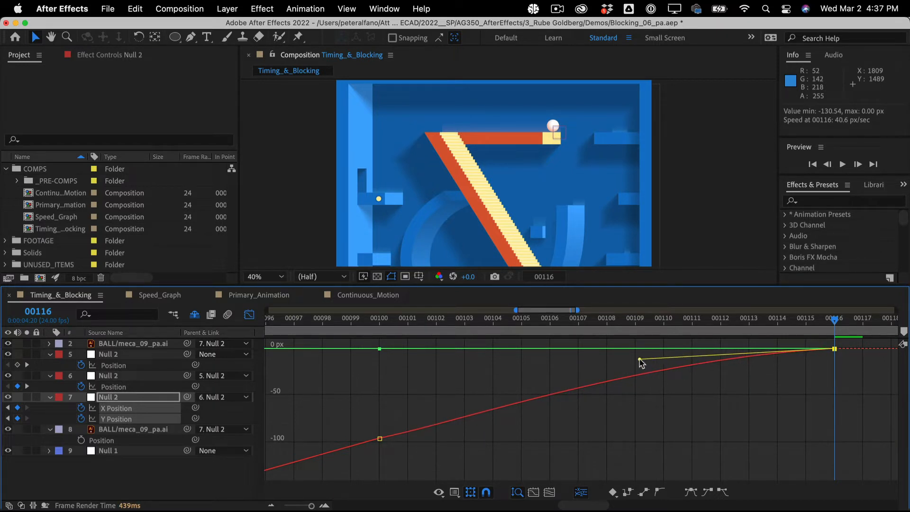
# Raise the X Position keyframe at frame 100 slightly to smooth the curve.
pyautogui.click(385, 322)
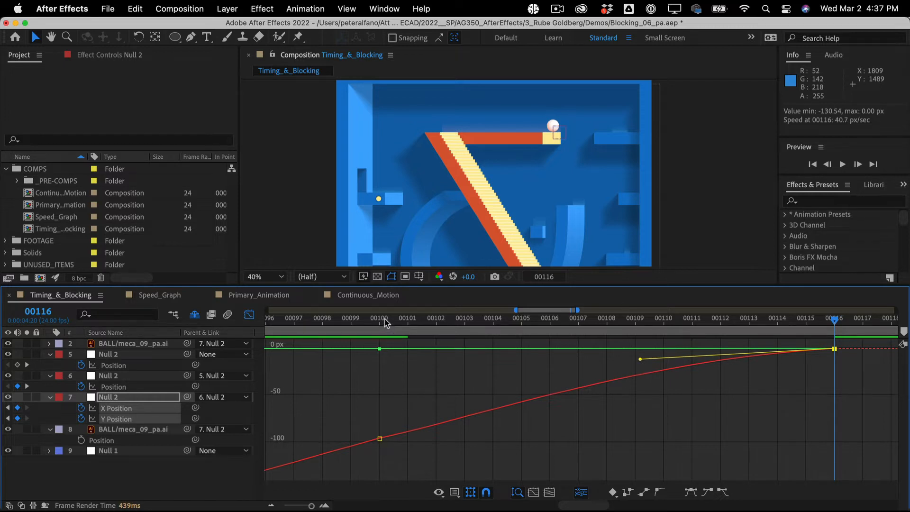
pyautogui.moveTo(380, 440)
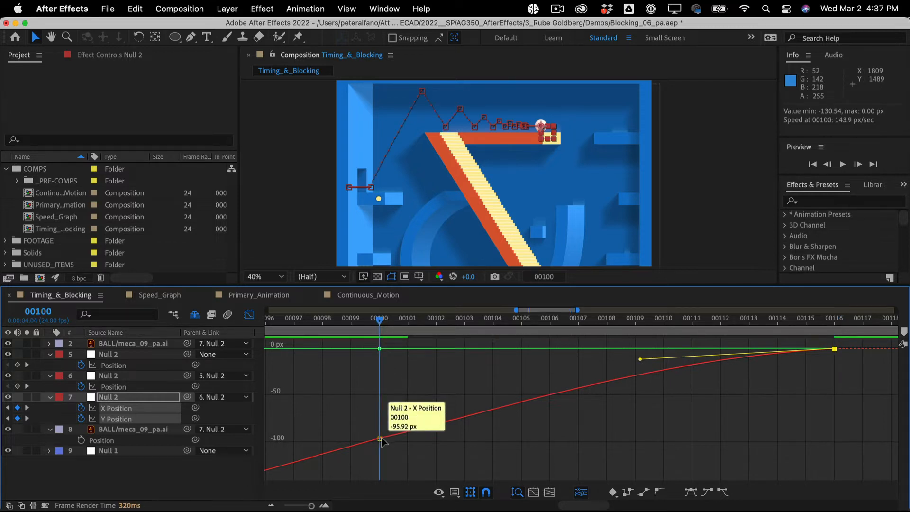
pyautogui.moveTo(379, 438); pyautogui.dragTo(380, 436)
# Delete the X Position keyframe at frame 100.
pyautogui.click(549, 492)
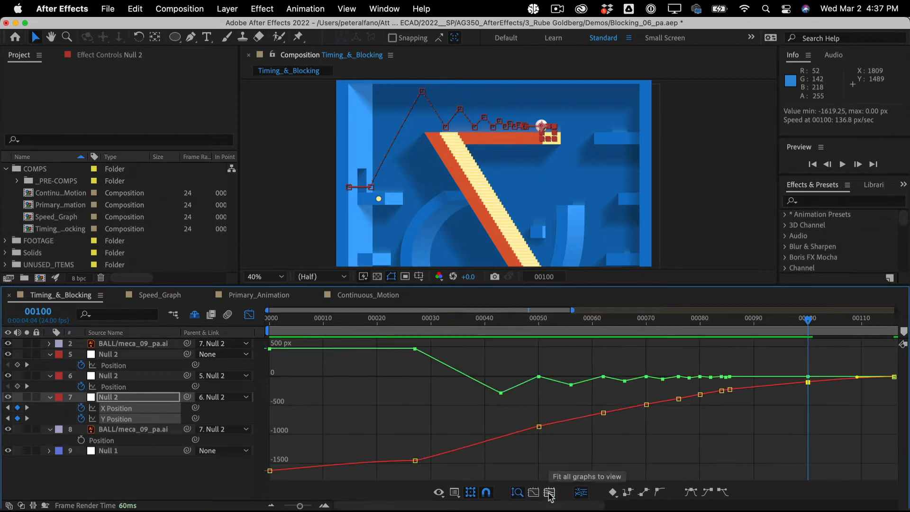
pyautogui.moveTo(732, 394)
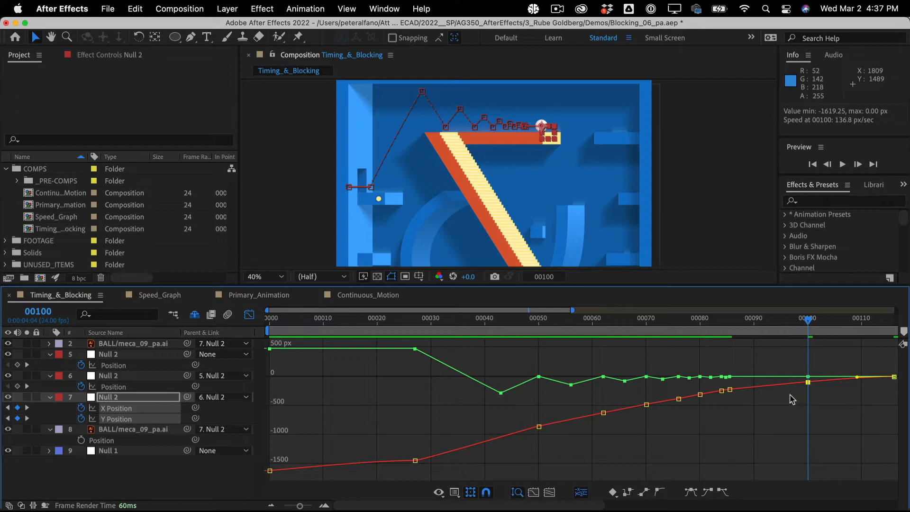
pyautogui.click(804, 432)
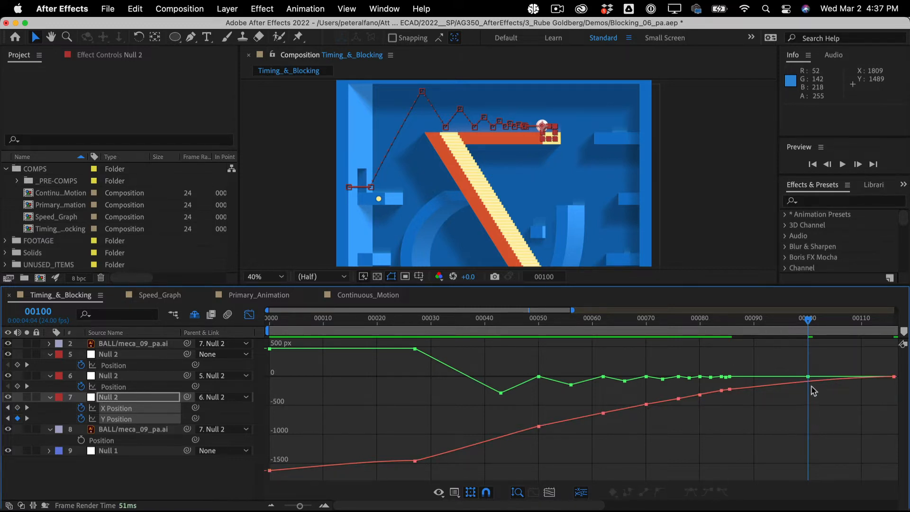
# Extend the incoming handle of the final X Position keyframe at frame 116 back to about frame 98.
pyautogui.doubleClick(733, 394)
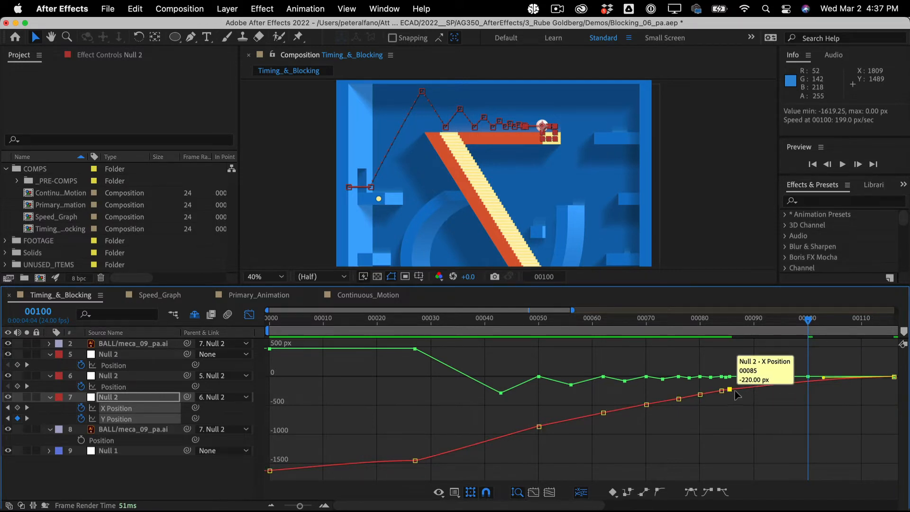
pyautogui.keyDown('shift'); pyautogui.click(895, 378); pyautogui.keyUp('shift')
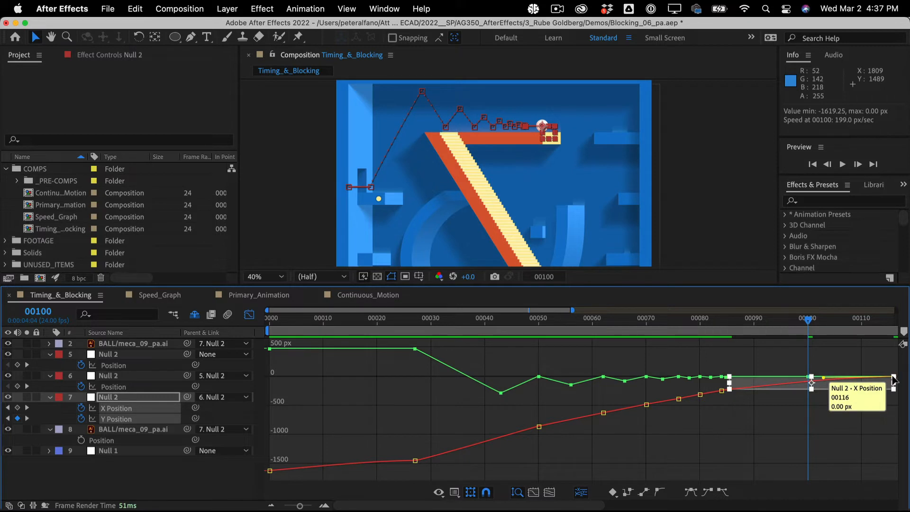
pyautogui.click(537, 494)
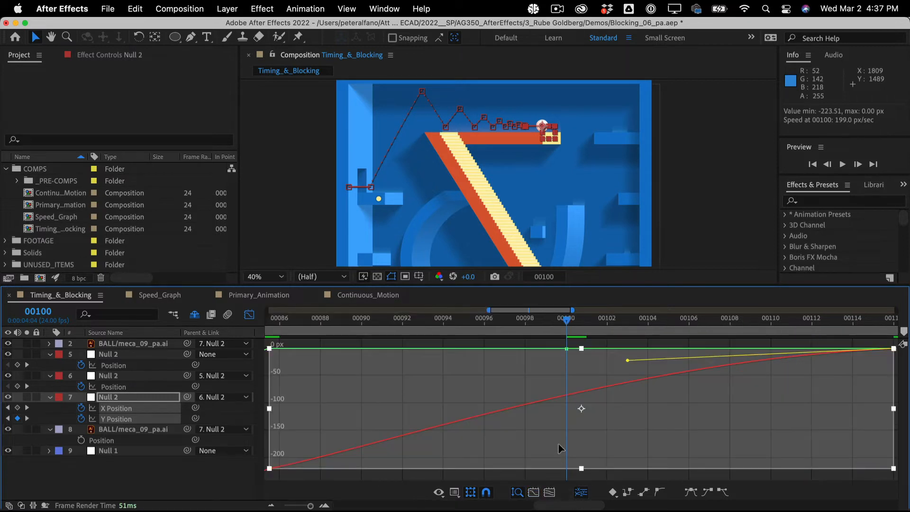
pyautogui.click(601, 335)
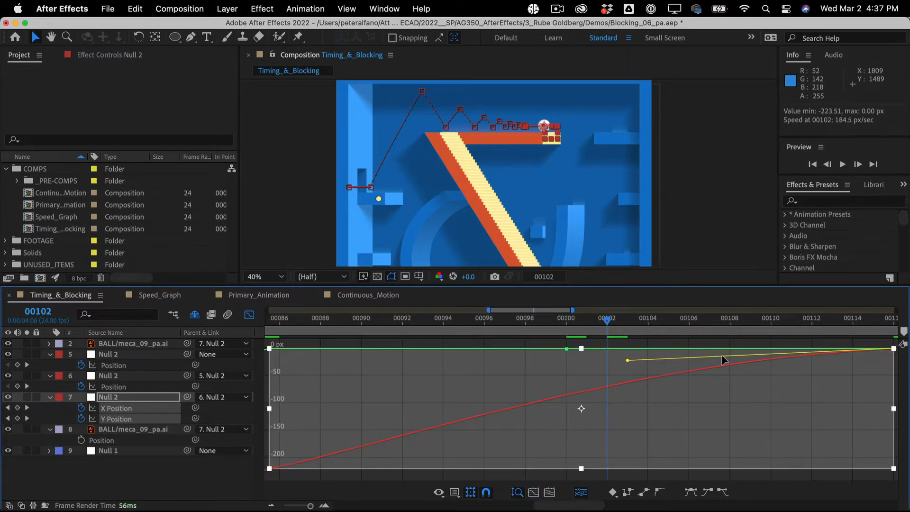
pyautogui.click(688, 335)
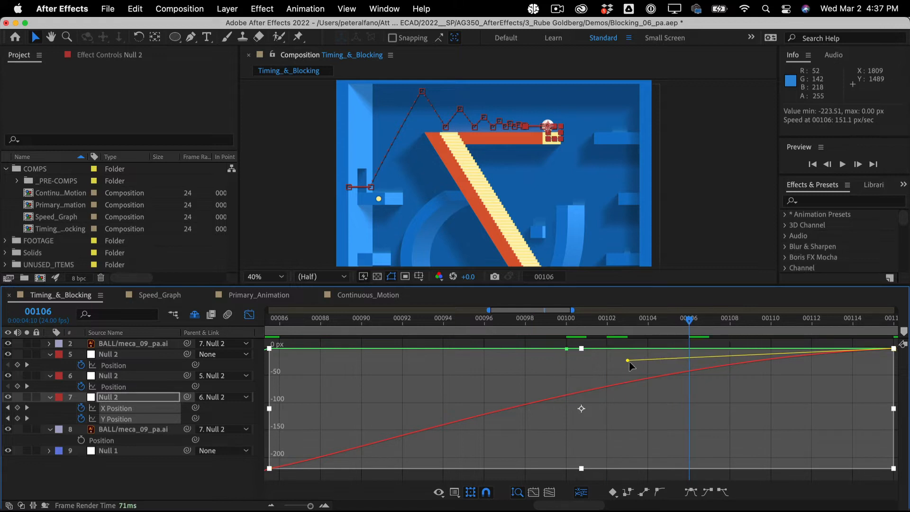
pyautogui.moveTo(628, 362); pyautogui.dragTo(529, 372)
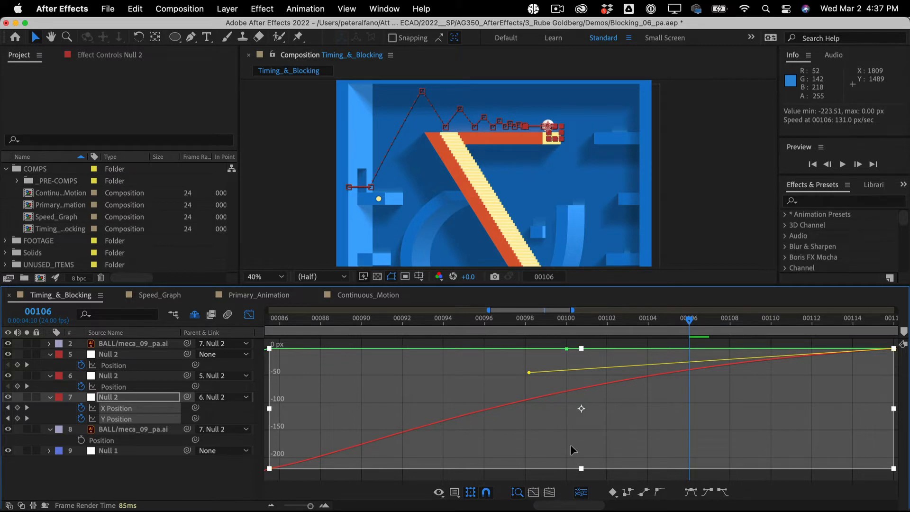
pyautogui.click(533, 346)
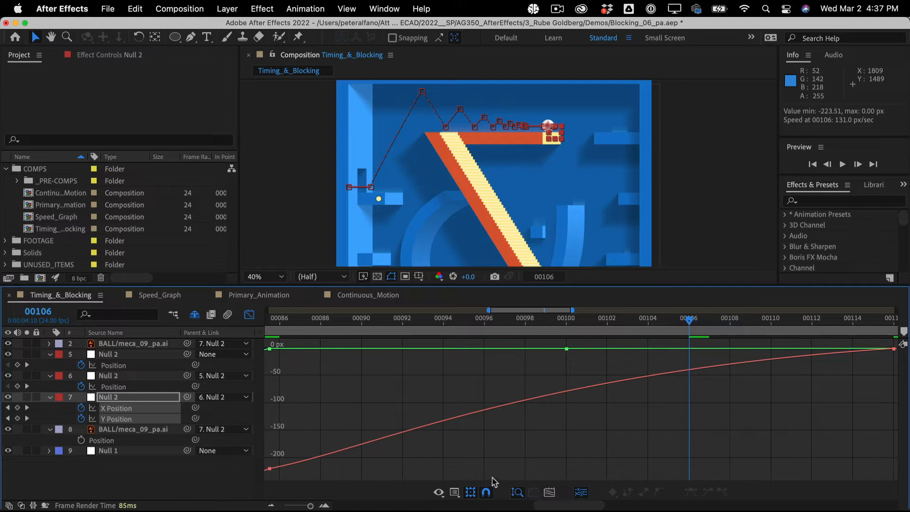
# Convert the X Position keyframe at frame 85 to Auto Bezier and raise its outgoing handle at about frame 91 to smooth the curve.
pyautogui.hscroll(-5, 463, 443)
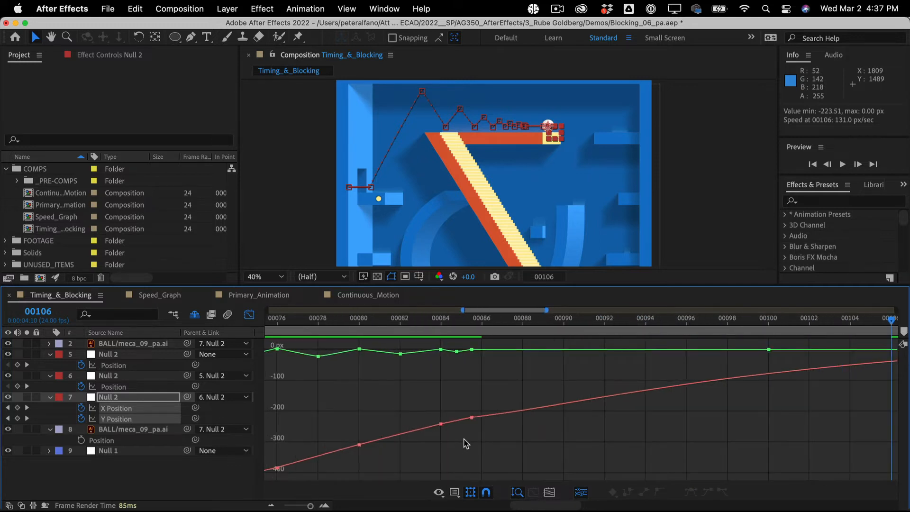
pyautogui.moveTo(459, 407); pyautogui.dragTo(489, 432)
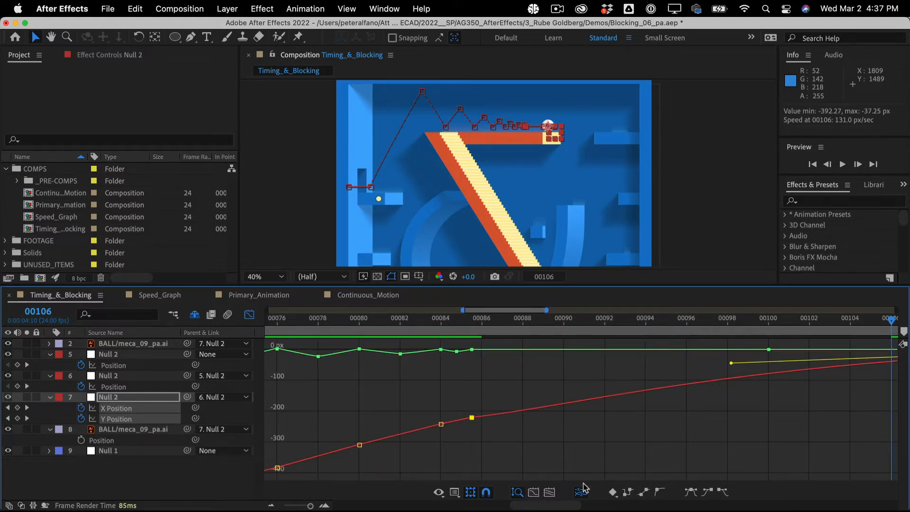
pyautogui.click(657, 493)
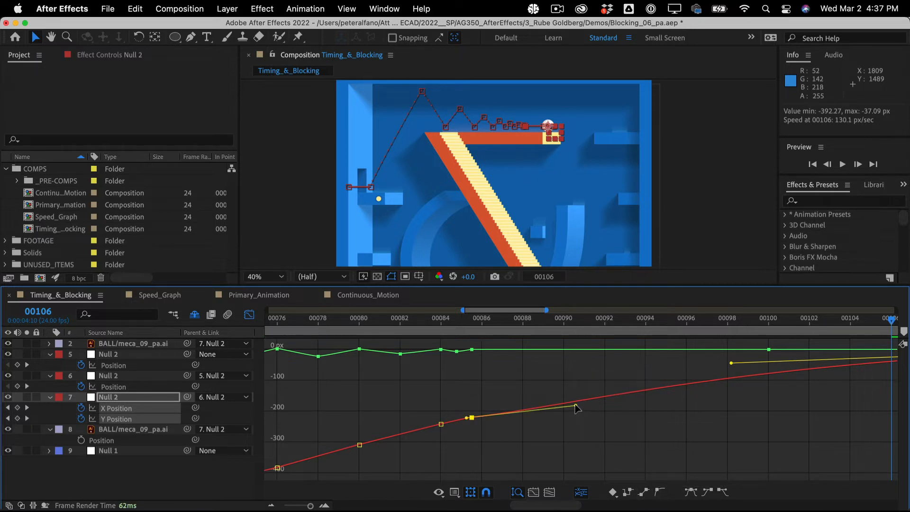
pyautogui.moveTo(575, 407)
pyautogui.mouseDown()
pyautogui.moveTo(568, 384)
pyautogui.moveTo(579, 404)
pyautogui.moveTo(576, 396)
pyautogui.mouseUp()
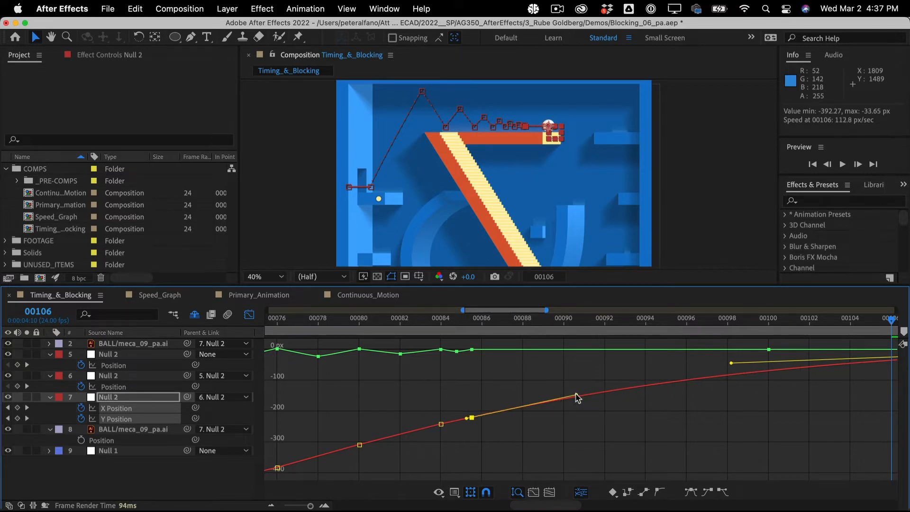
# Preview the ball's motion from the beginning and examine the whole X Position curve up to frame 116.
pyautogui.moveTo(474, 323); pyautogui.dragTo(82, 272)
pyautogui.press('space')
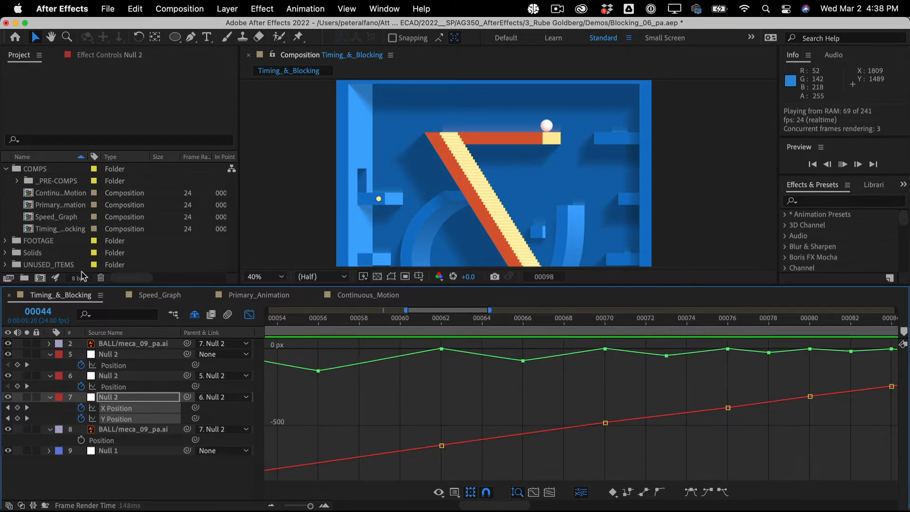
pyautogui.press('space')
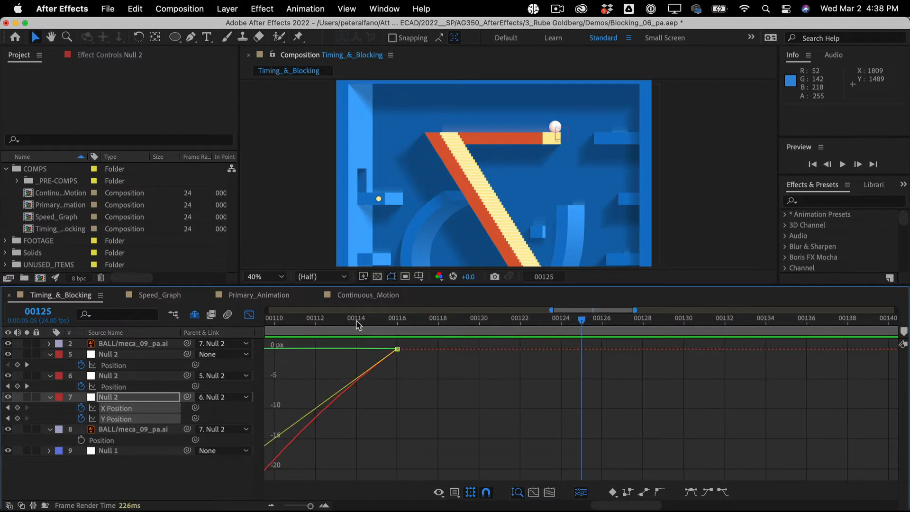
pyautogui.moveTo(549, 309); pyautogui.dragTo(267, 311)
pyautogui.click(440, 410)
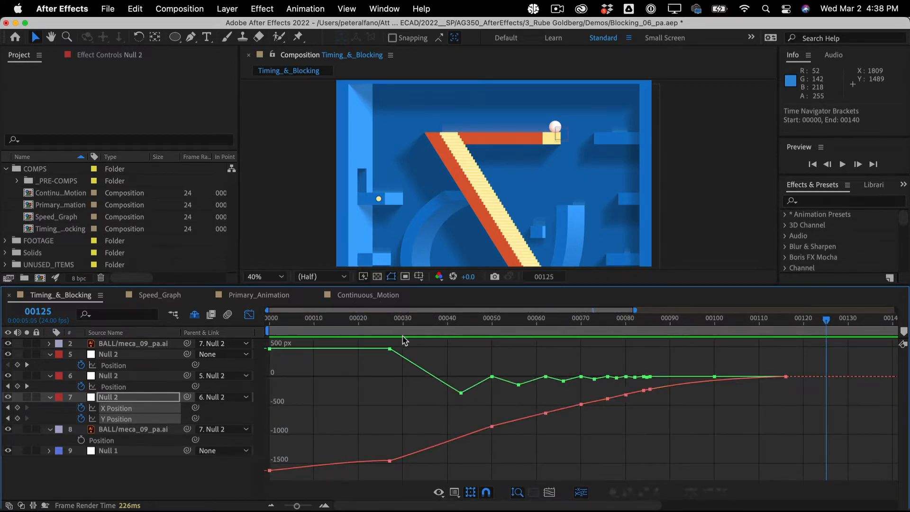
pyautogui.press('space')
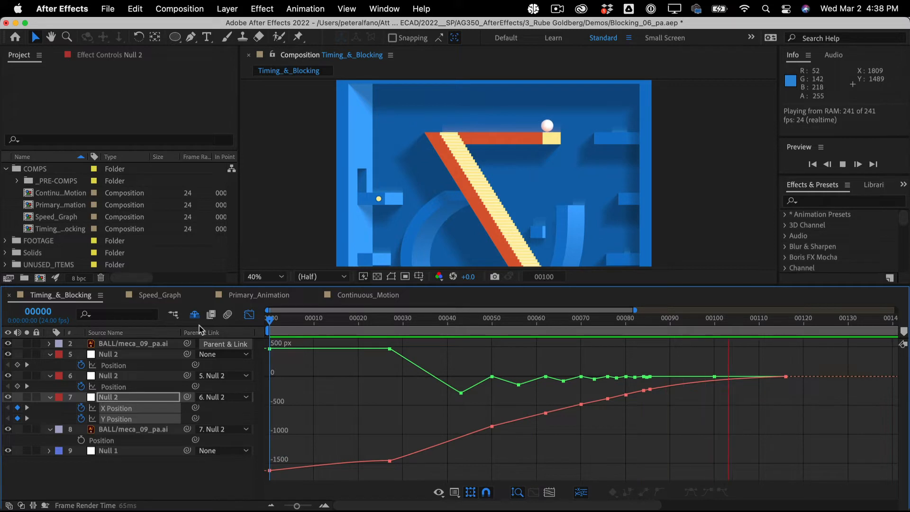
pyautogui.press('space')
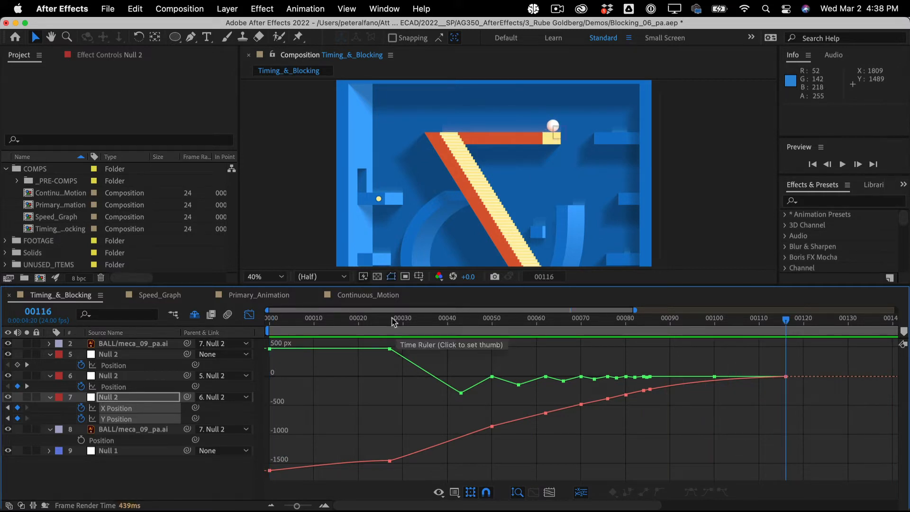
# Apply Easy Ease Out to the Y Position keyframe at frame 27 and shorten its outgoing handle to about two frames.
pyautogui.moveTo(392, 323)
pyautogui.mouseDown()
pyautogui.moveTo(468, 322)
pyautogui.moveTo(389, 317)
pyautogui.mouseUp()
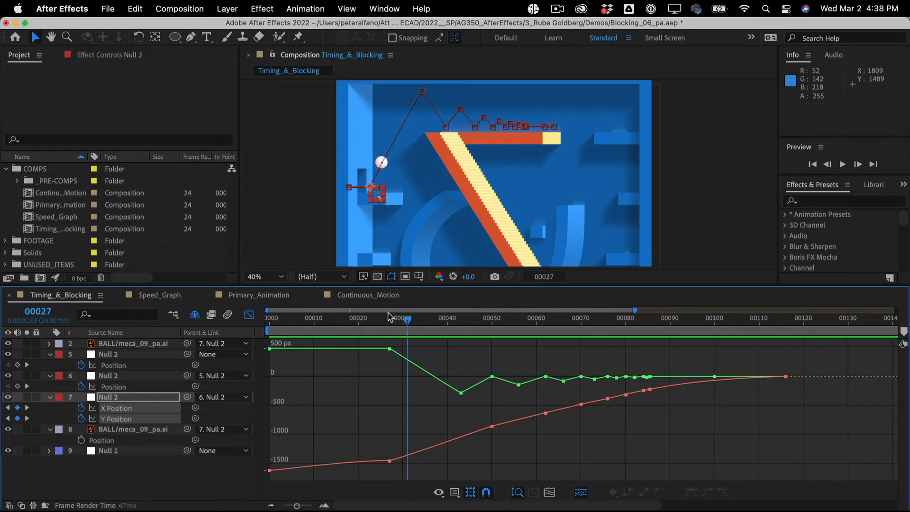
pyautogui.click(389, 349)
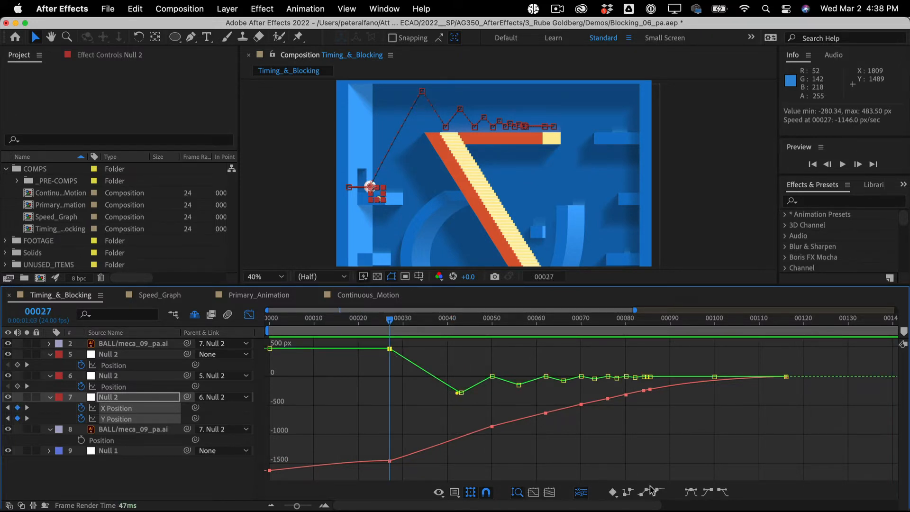
pyautogui.click(722, 493)
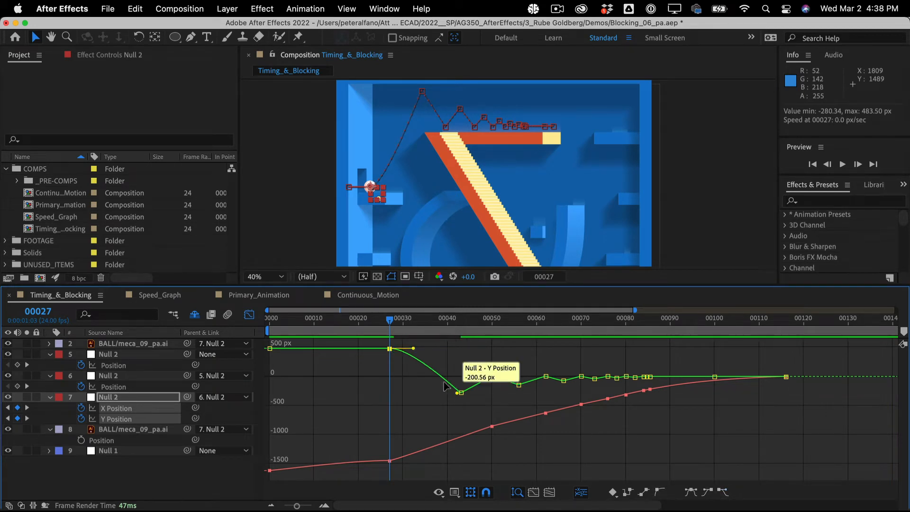
pyautogui.moveTo(413, 349); pyautogui.dragTo(397, 349)
# Isolate the Y Position curve of the Null 2 on layer 7 in the graph editor.
pyautogui.moveTo(441, 413); pyautogui.dragTo(476, 394)
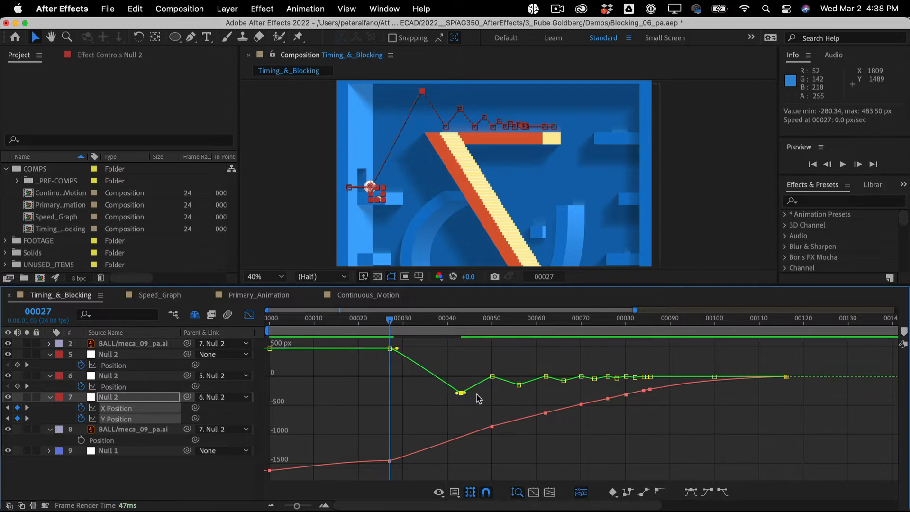
pyautogui.click(103, 474)
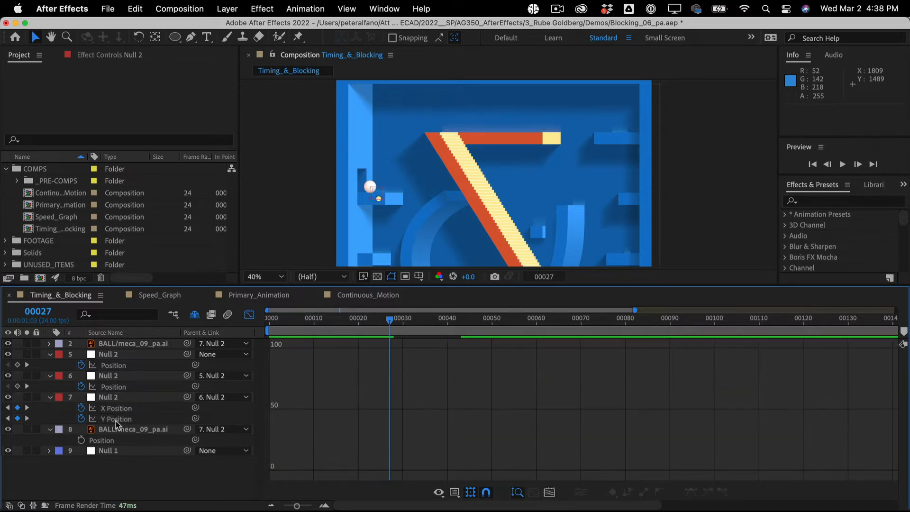
pyautogui.click(117, 419)
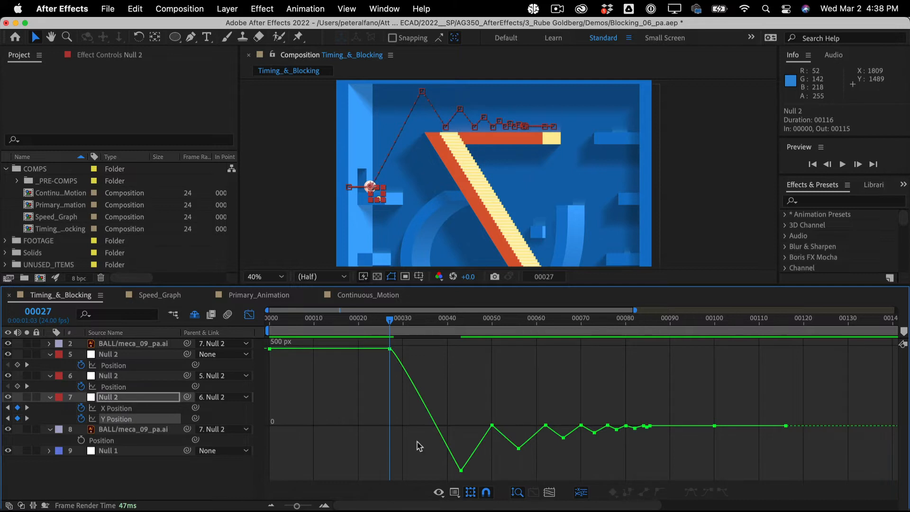
# Apply Easy Ease to the Y Position bounce-peak keyframes at frames 43, 56, 66, 73, 78 and 82.
pyautogui.click(460, 471)
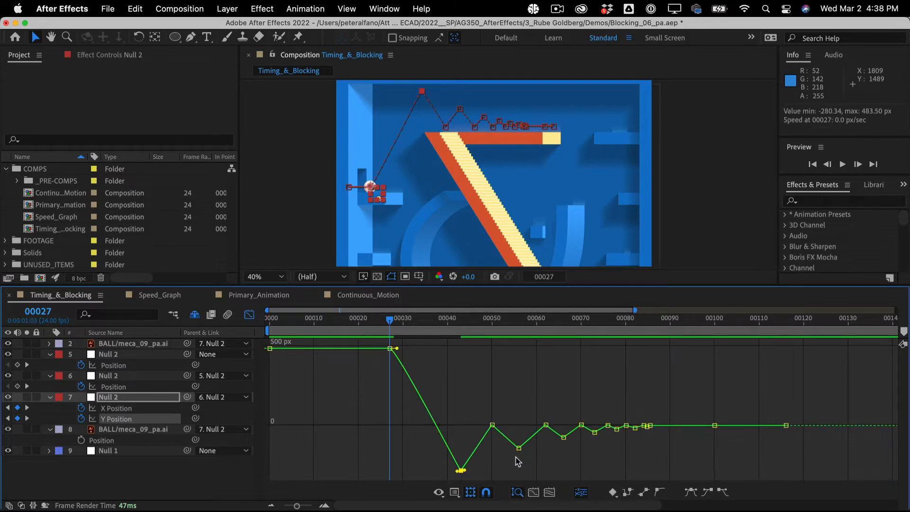
pyautogui.keyDown('shift'); pyautogui.click(519, 448); pyautogui.keyUp('shift')
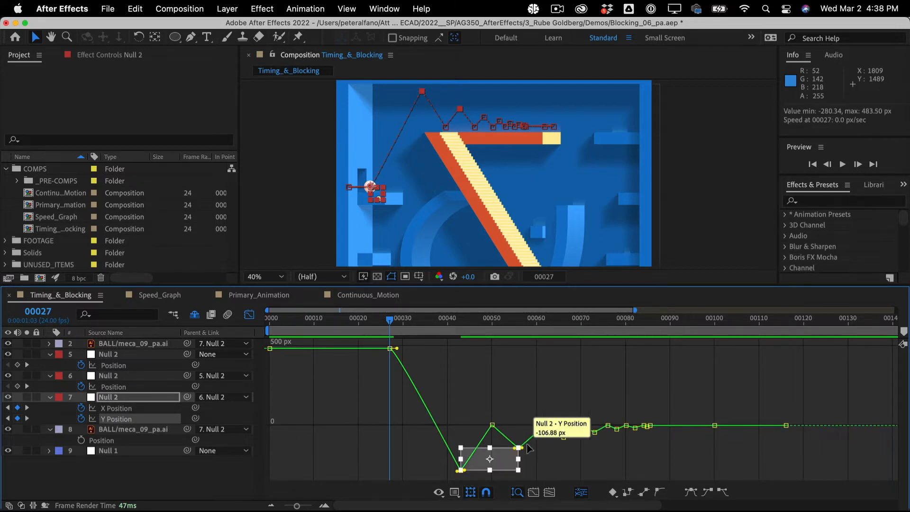
pyautogui.keyDown('shift'); pyautogui.click(563, 437); pyautogui.keyUp('shift')
pyautogui.keyDown('shift'); pyautogui.click(594, 433); pyautogui.keyUp('shift')
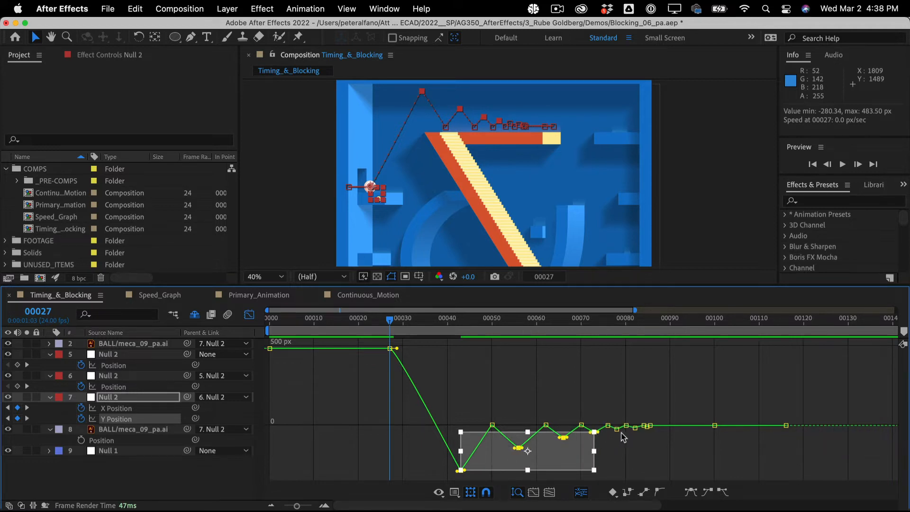
pyautogui.keyDown('shift'); pyautogui.click(617, 429); pyautogui.keyUp('shift')
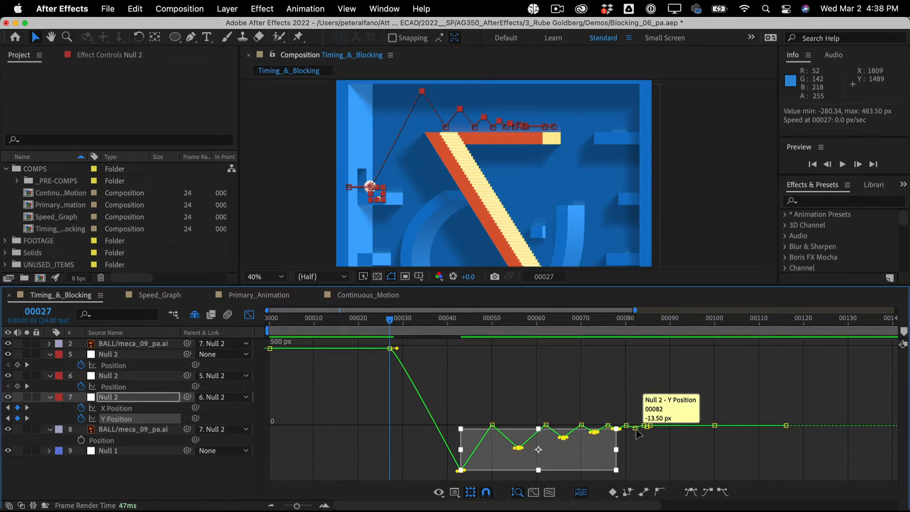
pyautogui.keyDown('shift'); pyautogui.click(635, 427); pyautogui.keyUp('shift')
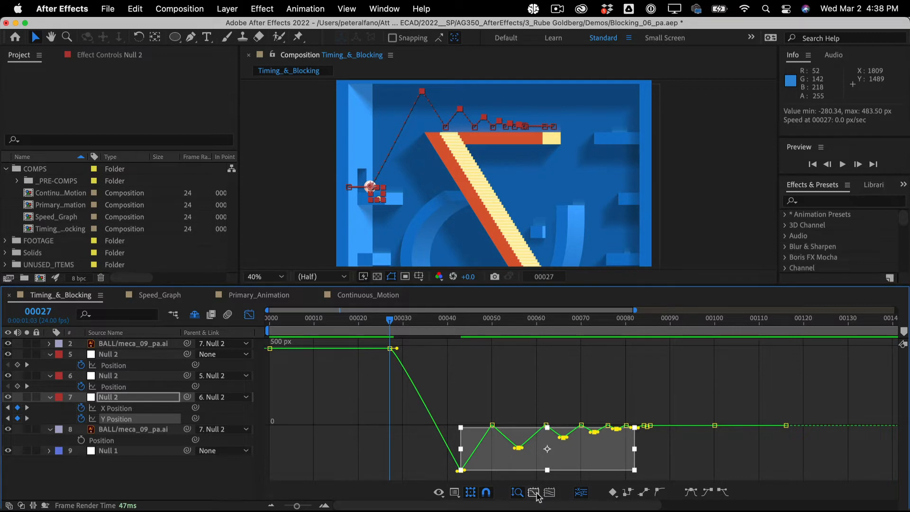
pyautogui.click(536, 493)
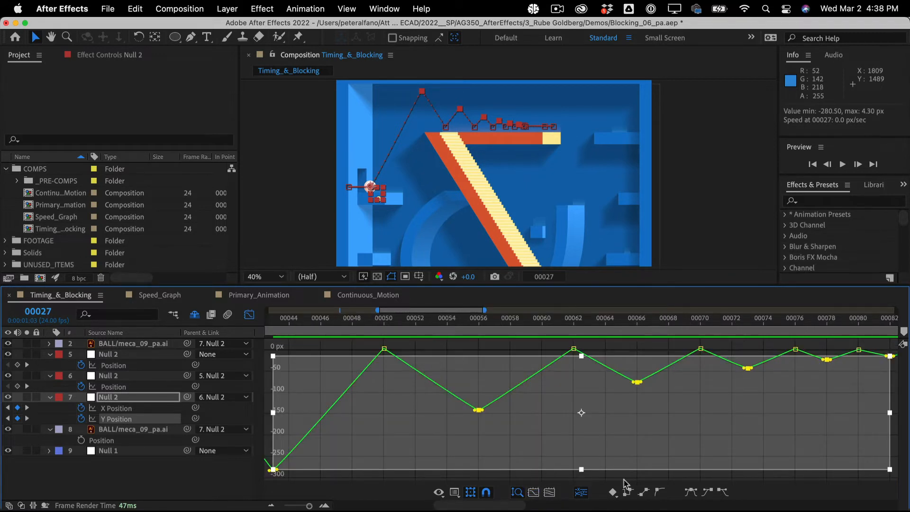
pyautogui.click(690, 493)
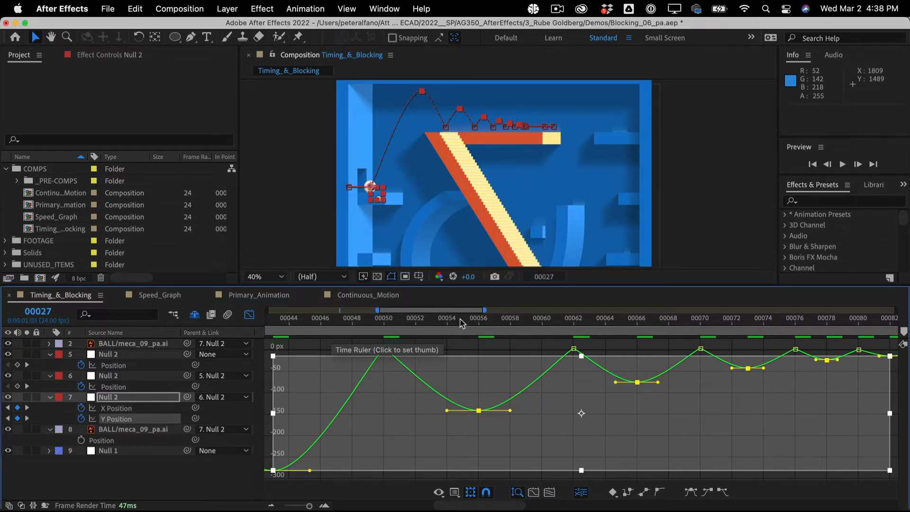
# Apply Easy Ease to the last small Y Position bounce-peak keyframe, just after frame 84.
pyautogui.hscroll(5, 785, 409)
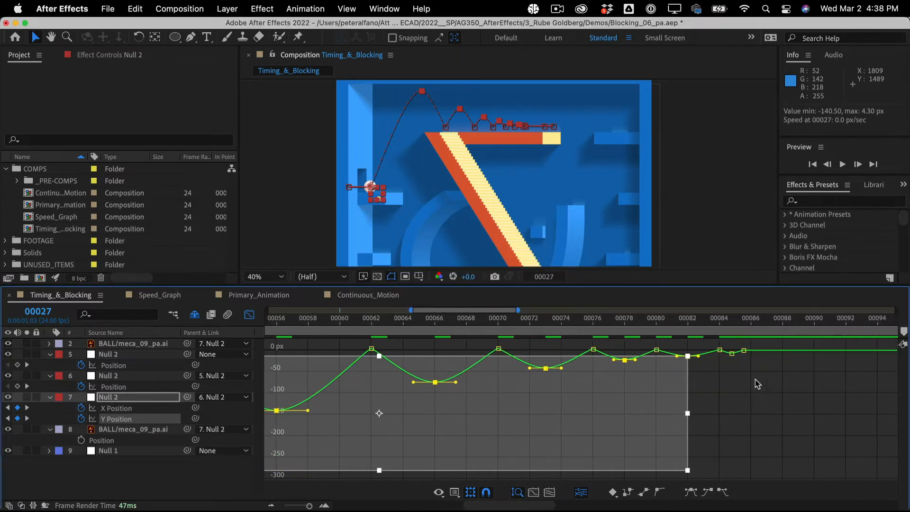
pyautogui.click(731, 354)
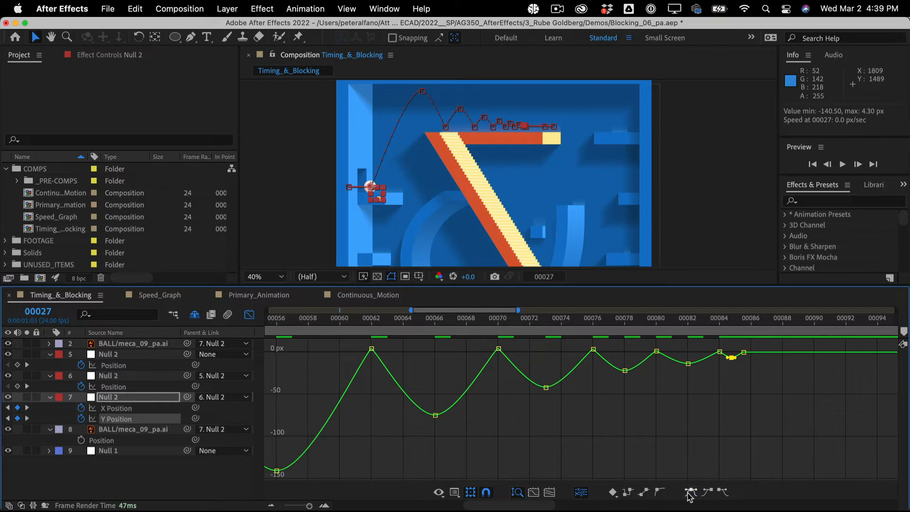
pyautogui.hscroll(-12, 555, 410)
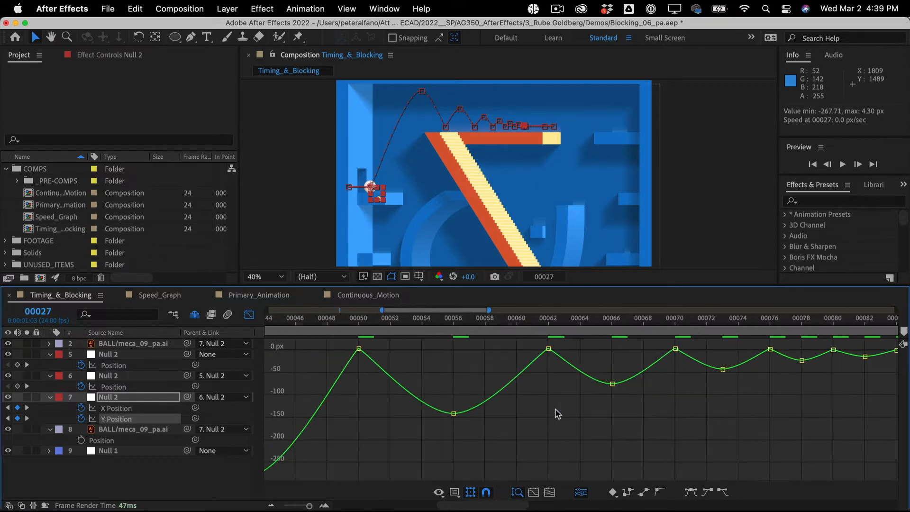
# Apply Easy Ease to the Y Position floor-contact keyframe at frame 50 and angle both handles independently downward into a sharp point.
pyautogui.hscroll(-3, 556, 410)
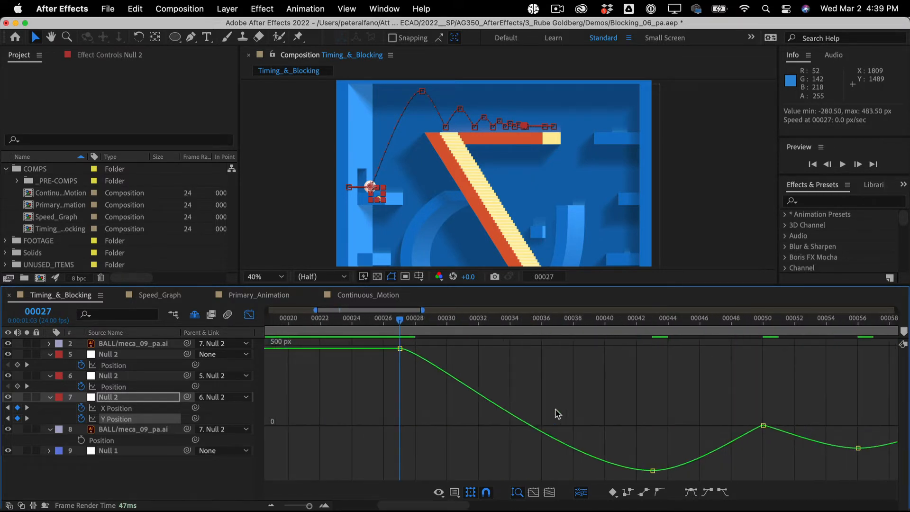
pyautogui.moveTo(725, 409); pyautogui.dragTo(741, 455)
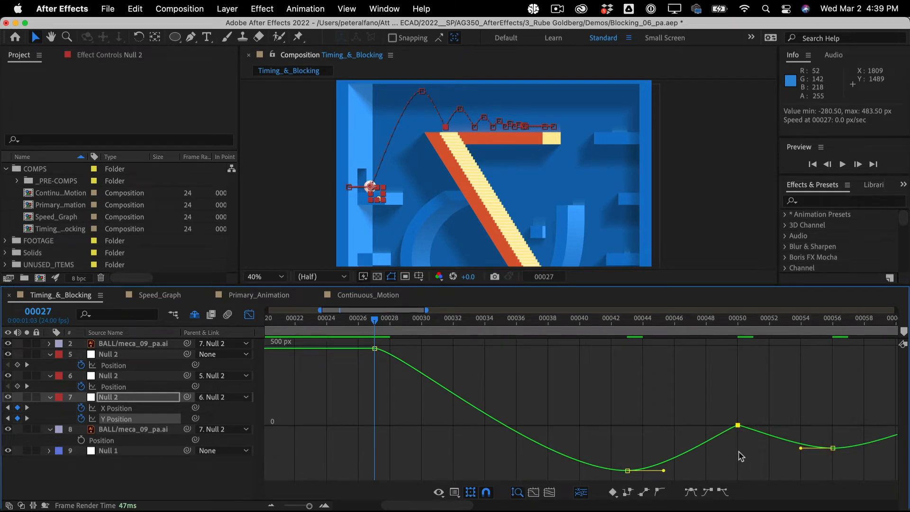
pyautogui.click(691, 491)
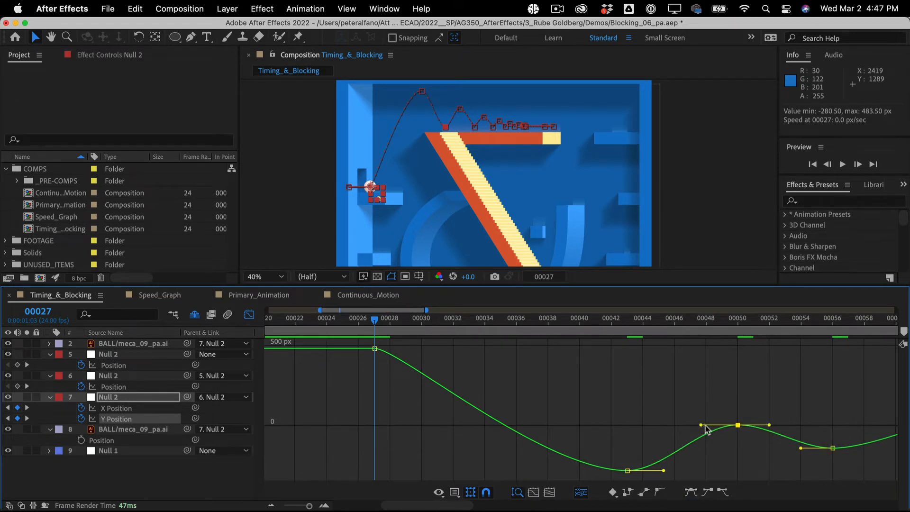
pyautogui.moveTo(702, 425); pyautogui.dragTo(717, 445)
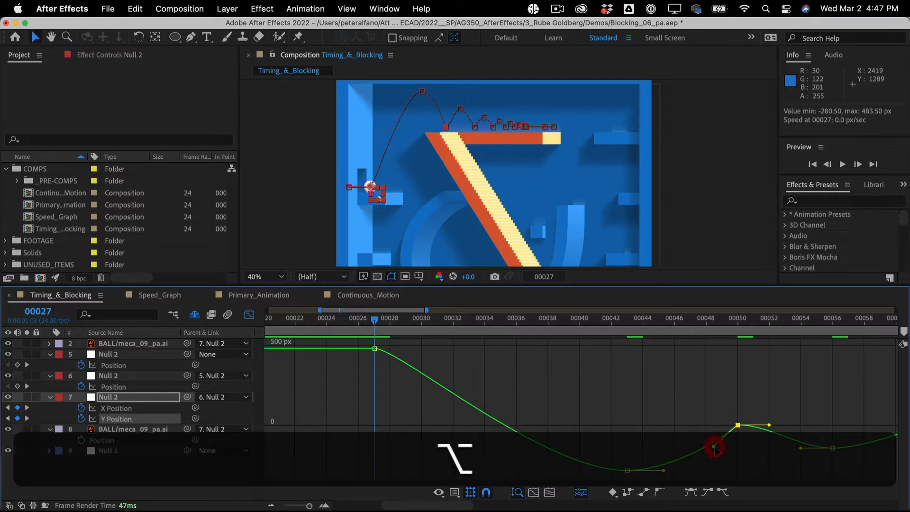
pyautogui.moveTo(770, 427); pyautogui.dragTo(766, 436)
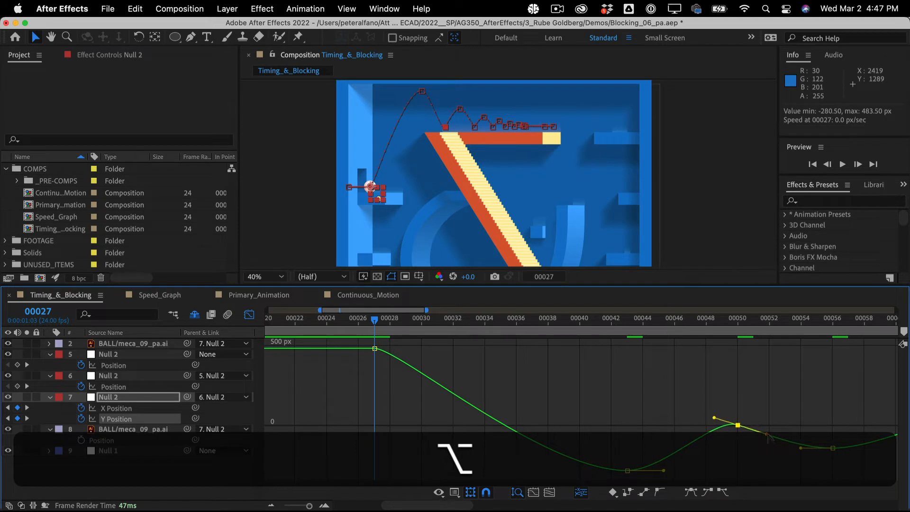
pyautogui.press('super+z')
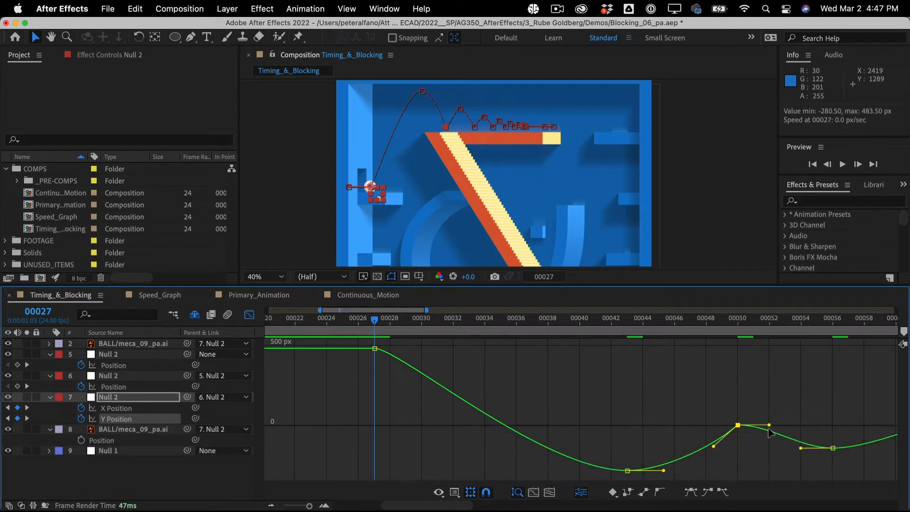
pyautogui.moveTo(769, 425); pyautogui.dragTo(463, 397)
pyautogui.press('space')
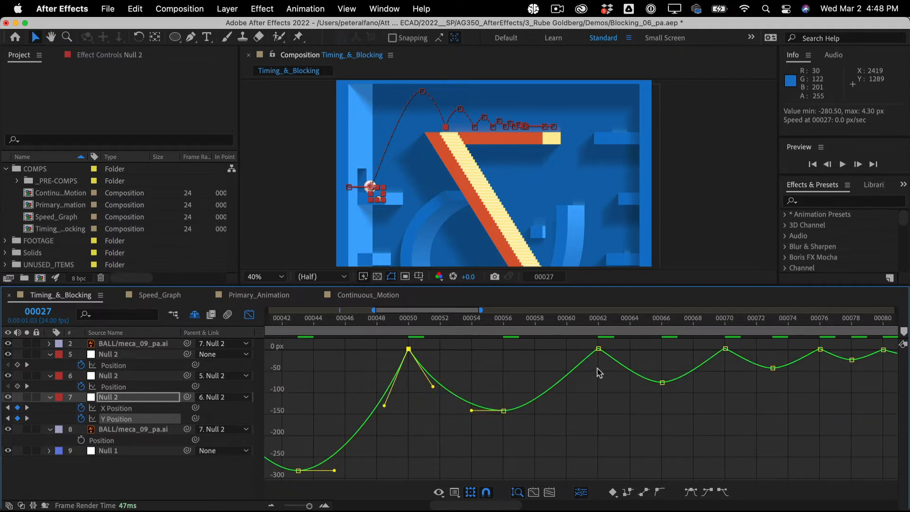
# Ease the Y Position contact keyframe at frame 62 and split its handles downward for a sharp bounce.
pyautogui.click(598, 349)
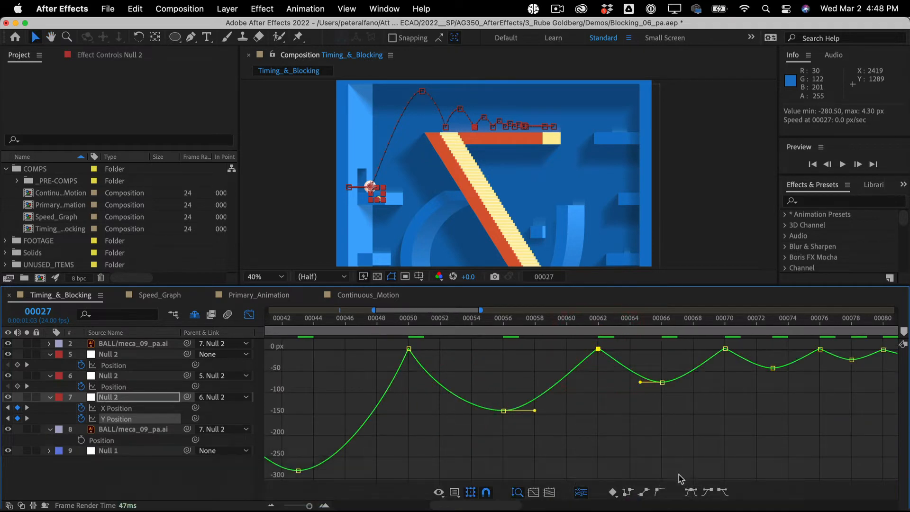
pyautogui.click(690, 493)
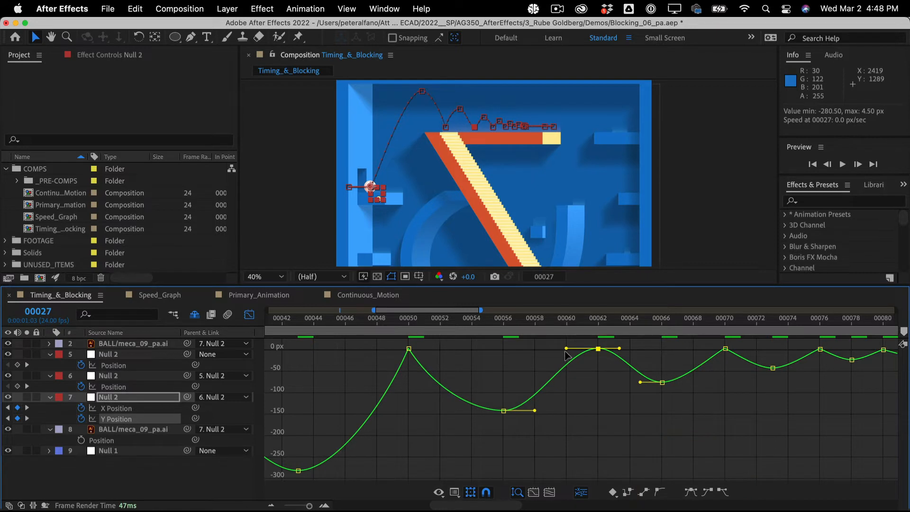
pyautogui.press('alt')
pyautogui.moveTo(567, 350); pyautogui.dragTo(582, 372)
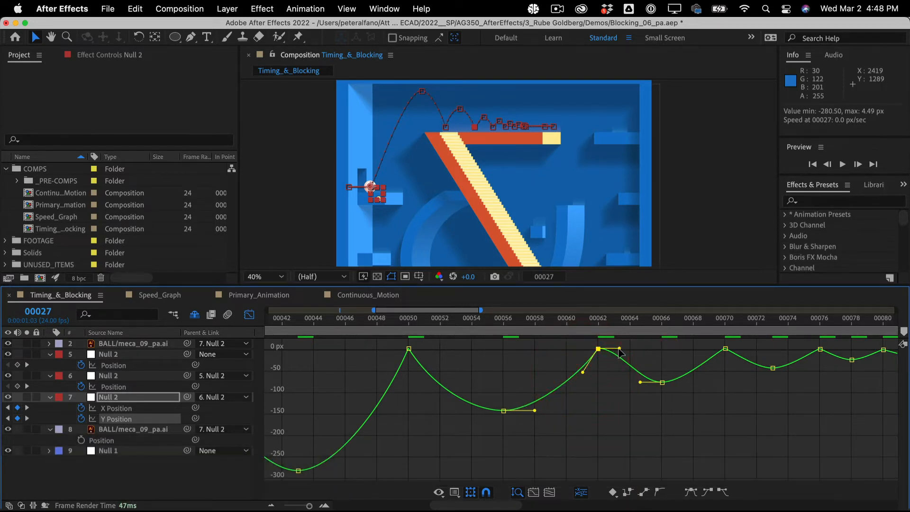
pyautogui.moveTo(620, 348); pyautogui.dragTo(615, 366)
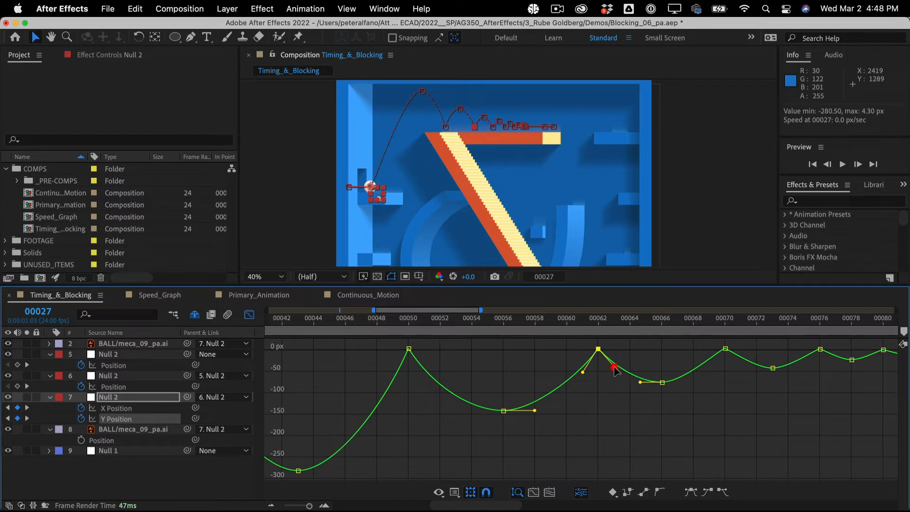
# Give the Y Position contact keyframe at frame 70 Easy Ease and pull its two handles down separately into a V.
pyautogui.click(725, 349)
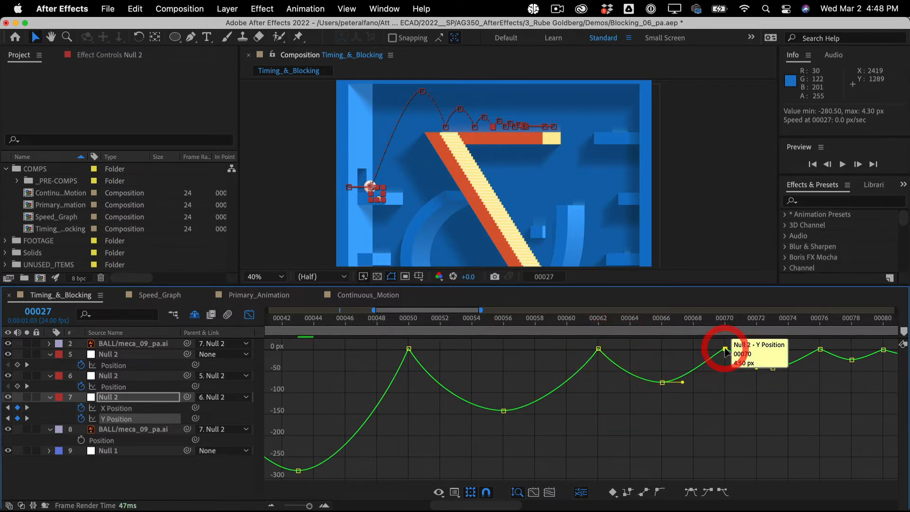
pyautogui.click(691, 492)
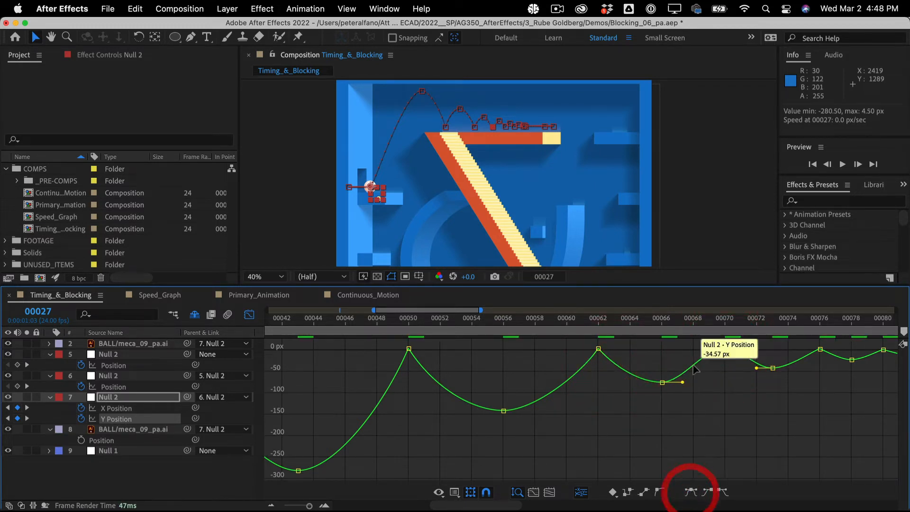
pyautogui.moveTo(704, 349); pyautogui.dragTo(738, 359)
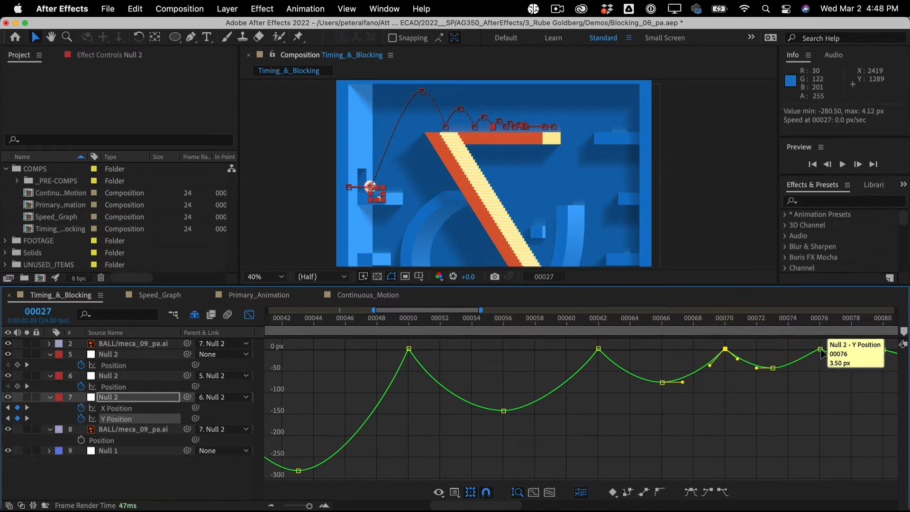
pyautogui.click(821, 350)
pyautogui.keyDown('shift'); pyautogui.click(883, 351); pyautogui.keyUp('shift')
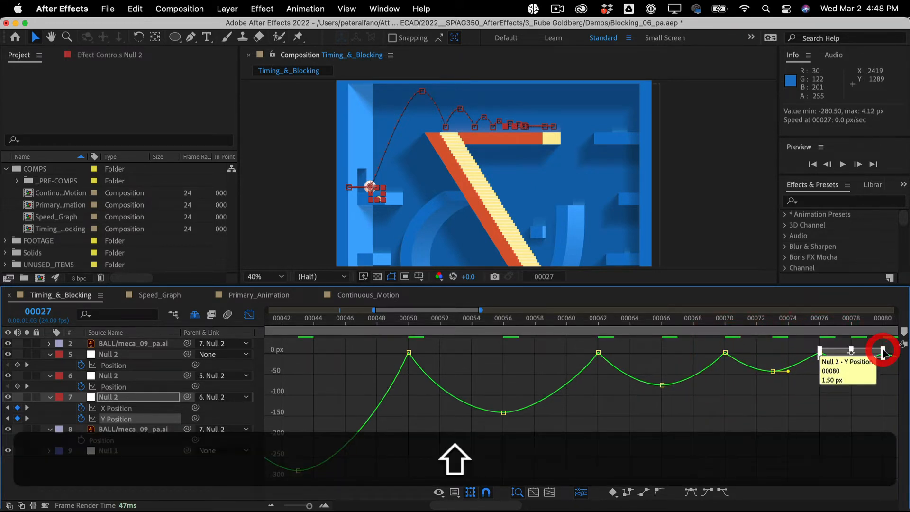
pyautogui.click(534, 492)
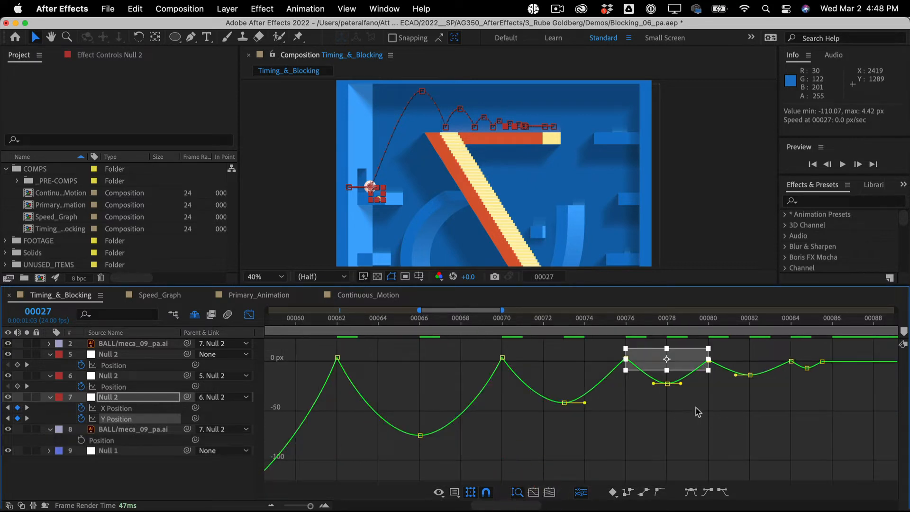
pyautogui.moveTo(603, 345); pyautogui.dragTo(867, 358)
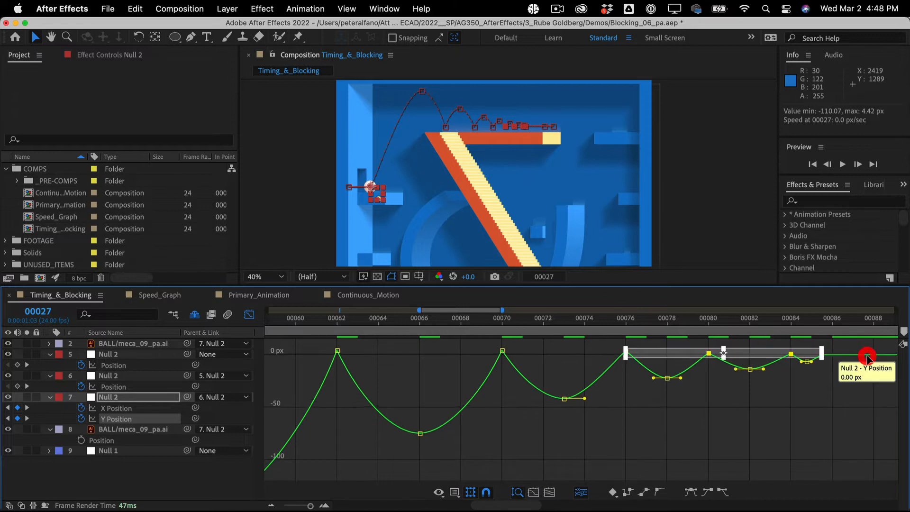
pyautogui.click(531, 492)
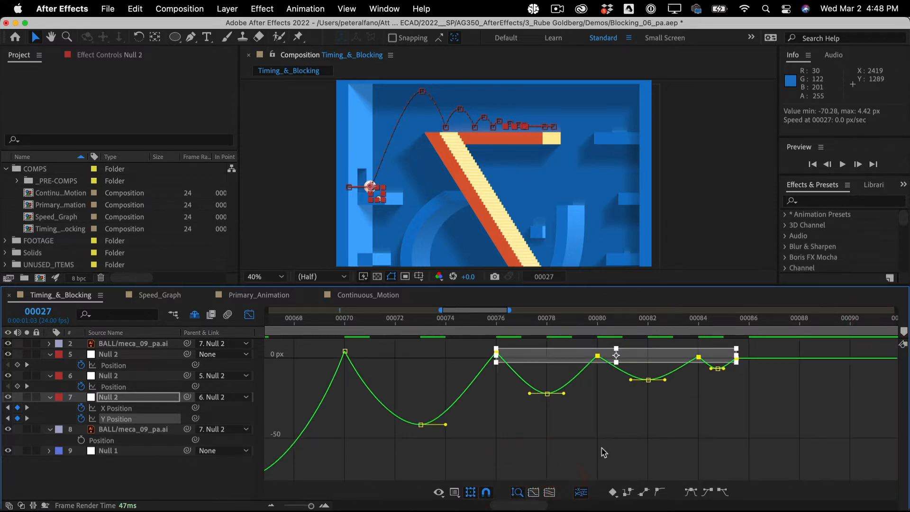
pyautogui.click(630, 445)
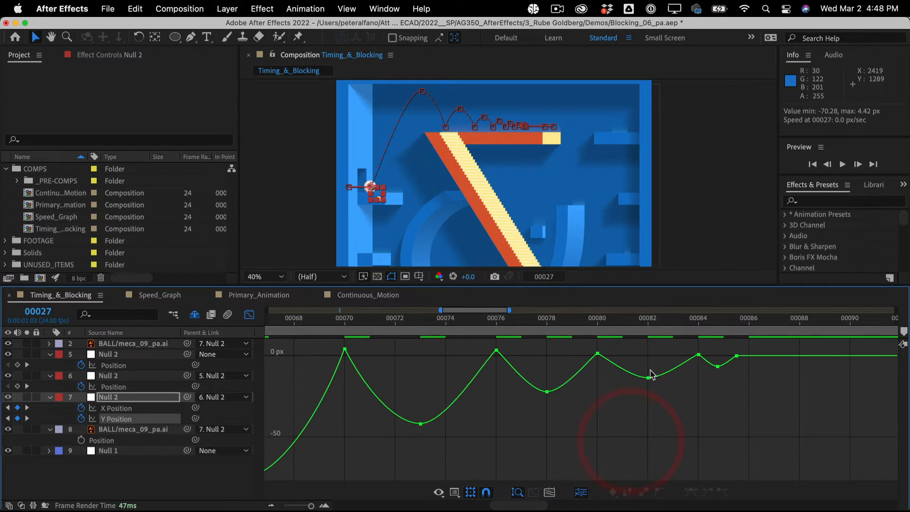
# Apply Easy Ease to the Y Position contact keyframe at frame 76 and break its handles downward into a sharp point.
pyautogui.click(496, 351)
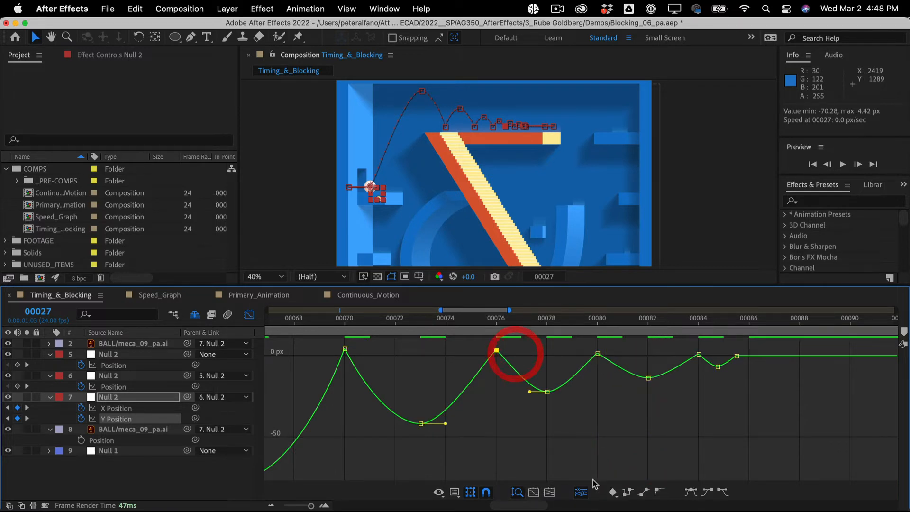
pyautogui.click(691, 493)
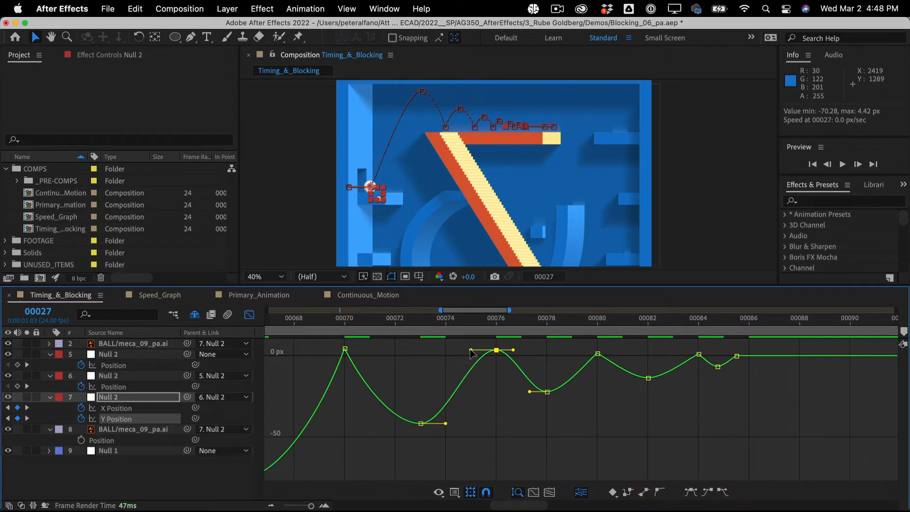
pyautogui.moveTo(471, 351); pyautogui.dragTo(504, 365)
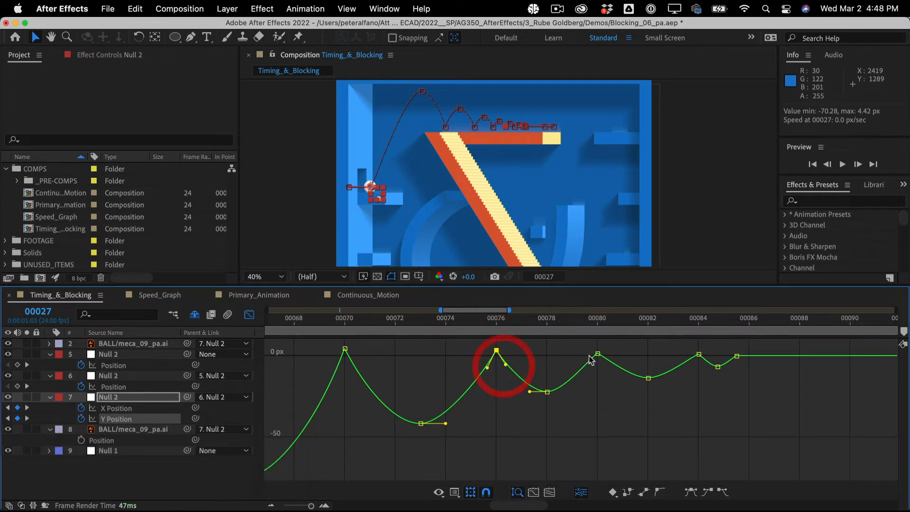
# Apply Easy Ease to the Y Position contact keyframes at frames 80 and 84 together.
pyautogui.moveTo(587, 346); pyautogui.dragTo(612, 360)
pyautogui.press('shift')
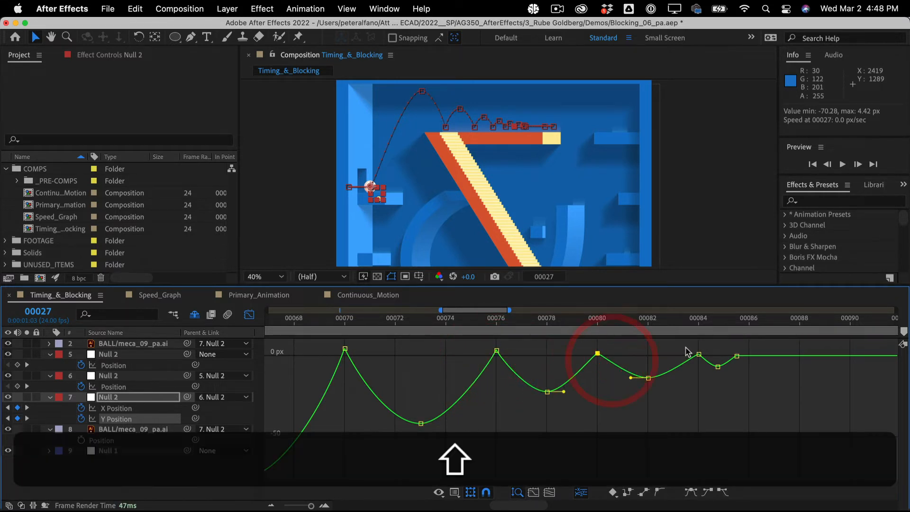
pyautogui.moveTo(707, 359); pyautogui.dragTo(706, 358)
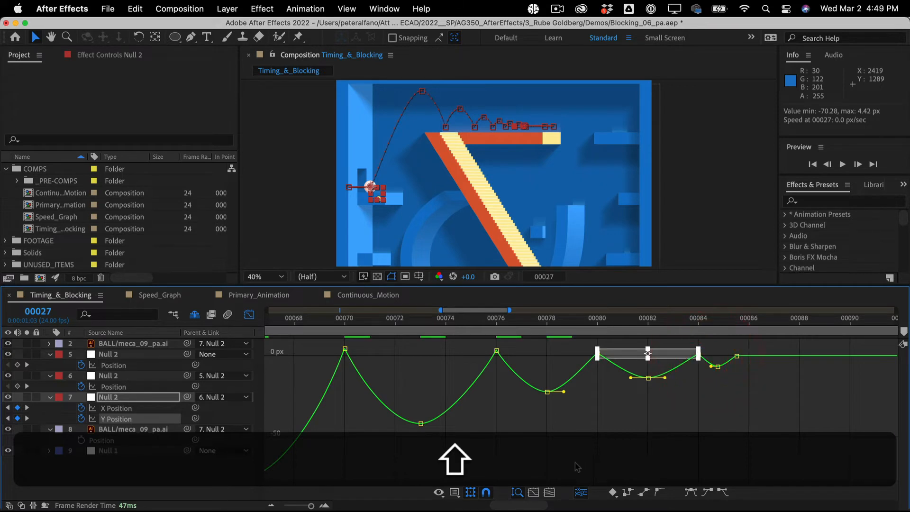
pyautogui.click(690, 493)
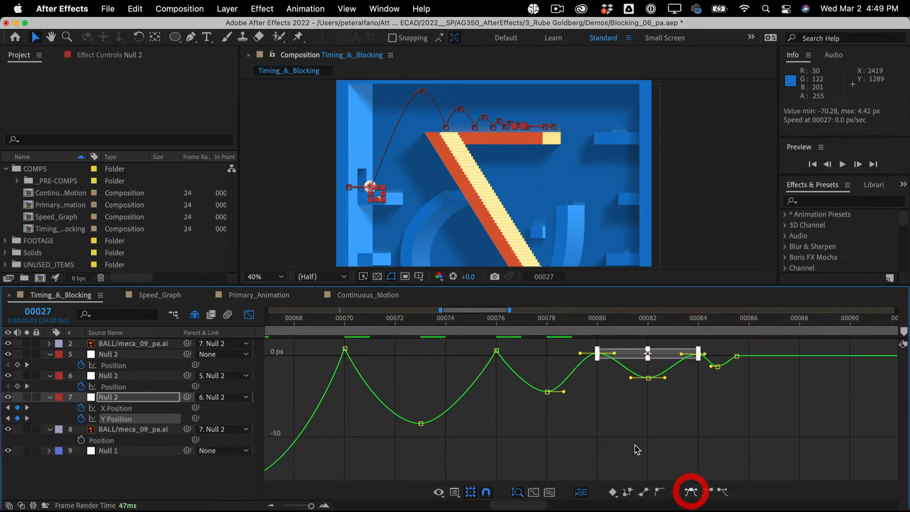
# Break the handles of the Y Position contact keyframes at frames 80 and 84 and angle each side downward into a sharp V.
pyautogui.click(575, 349)
pyautogui.click(598, 353)
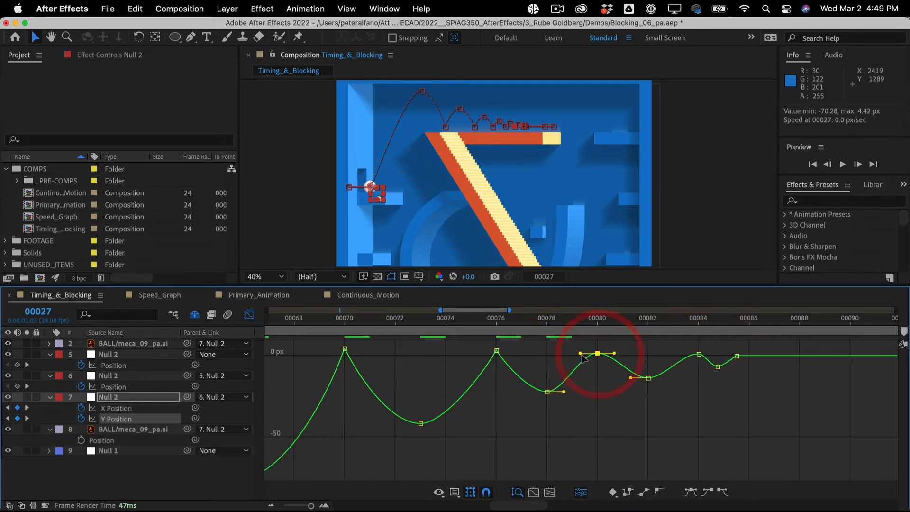
pyautogui.moveTo(581, 354); pyautogui.dragTo(610, 368)
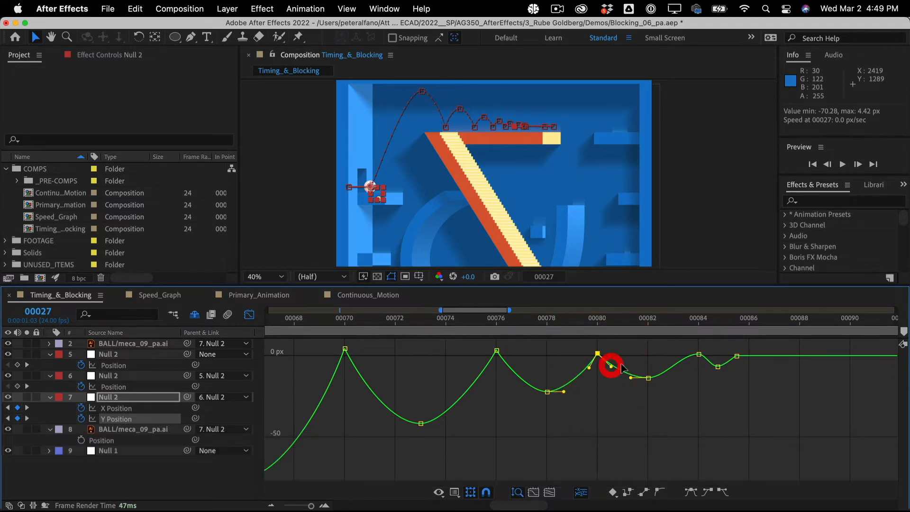
pyautogui.click(698, 355)
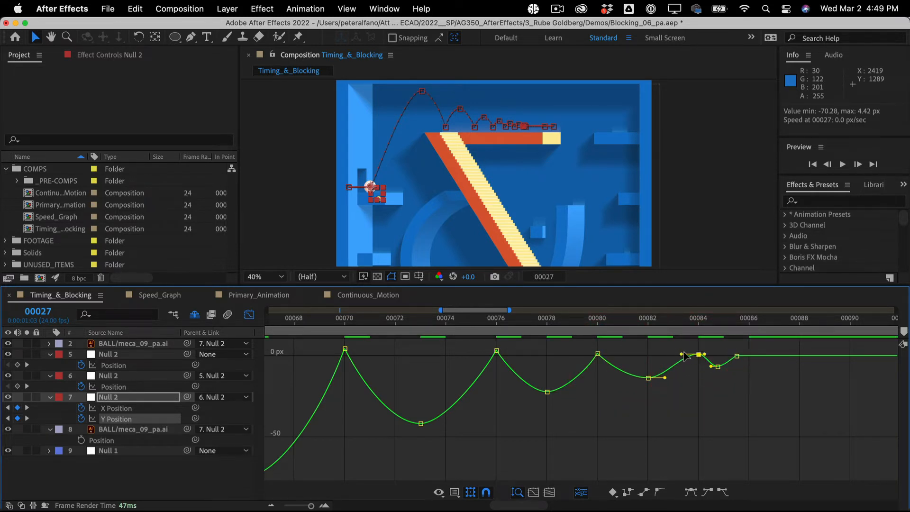
pyautogui.moveTo(681, 355); pyautogui.dragTo(706, 363)
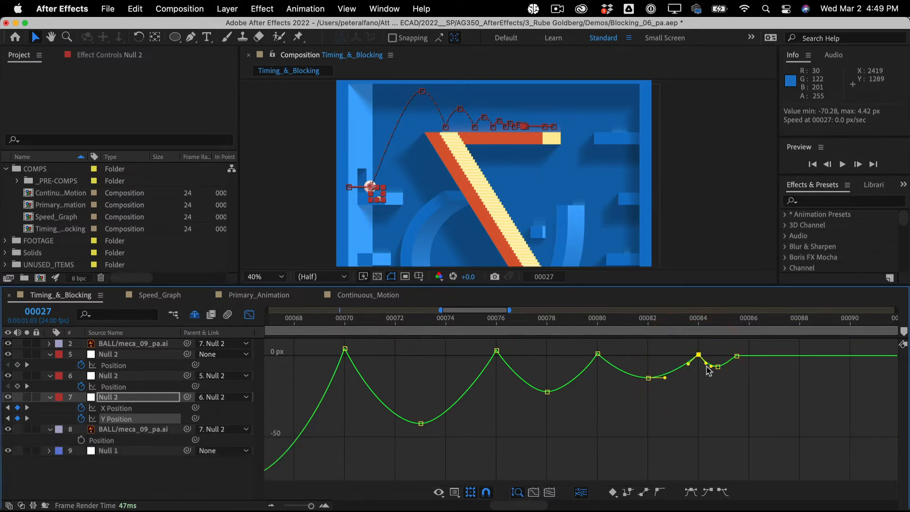
# Scrub through the eased bounces and play the animation from frame 0 to check the ball's motion.
pyautogui.click(648, 319)
pyautogui.moveTo(650, 325); pyautogui.dragTo(736, 313)
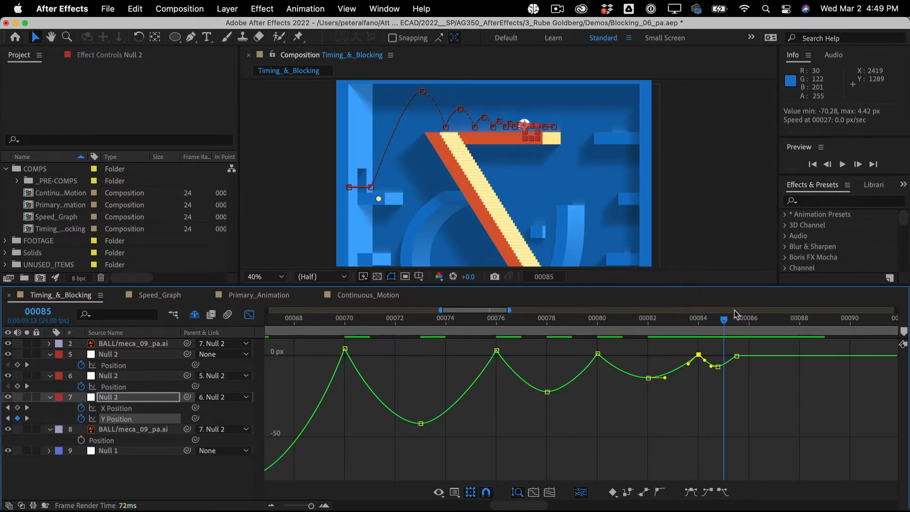
pyautogui.moveTo(674, 317); pyautogui.dragTo(314, 284)
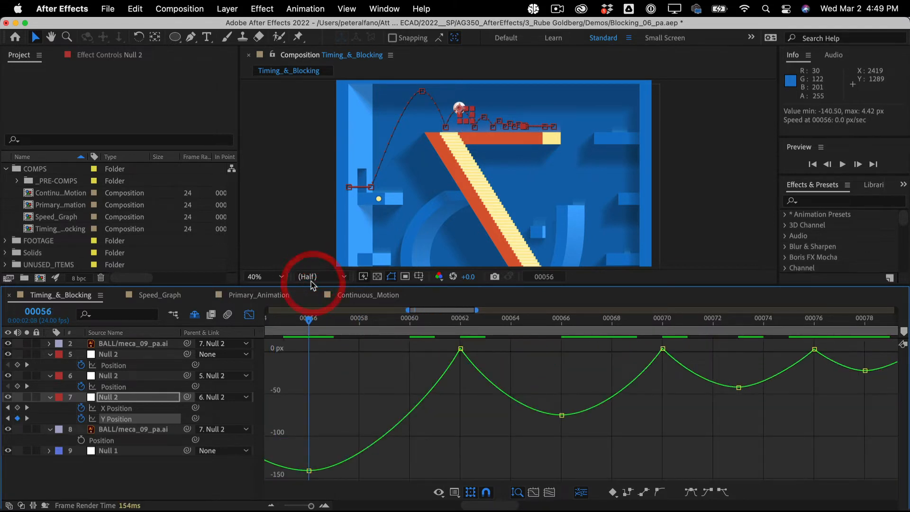
pyautogui.press('-')
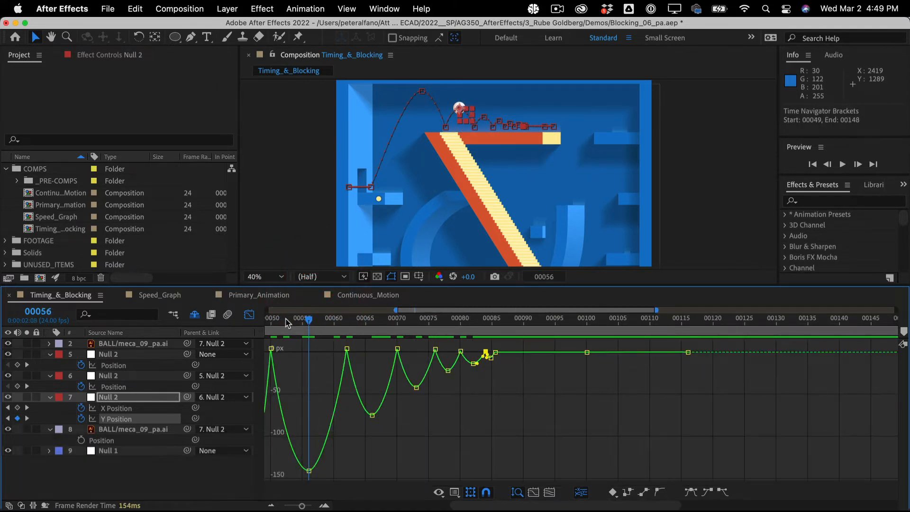
pyautogui.press('Home')
pyautogui.click(198, 321)
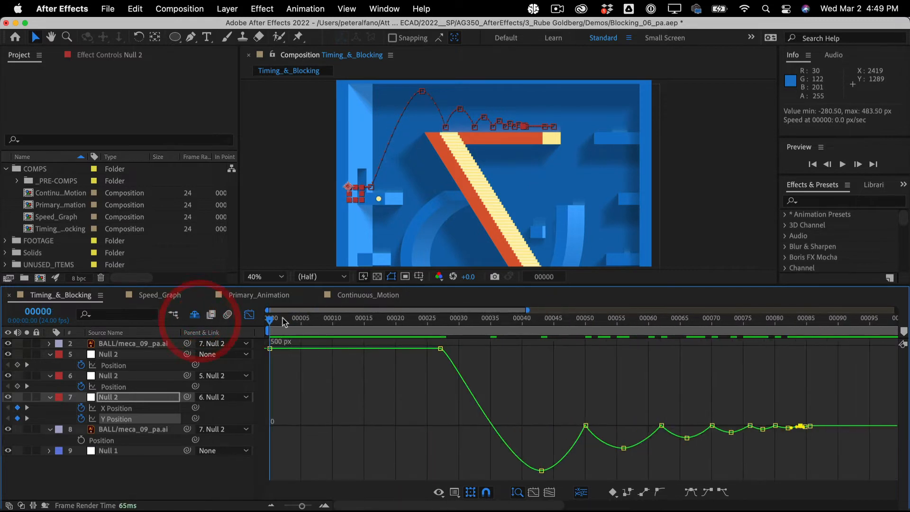
pyautogui.press('space')
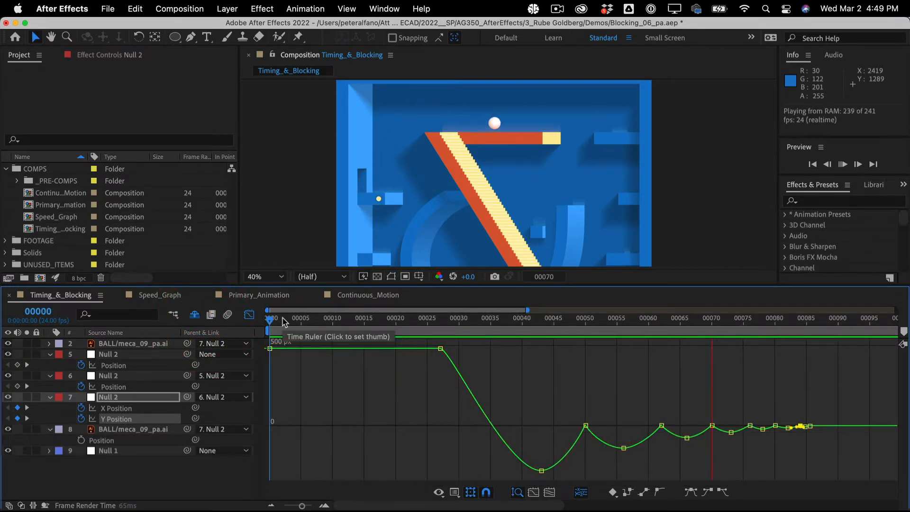
pyautogui.press('space')
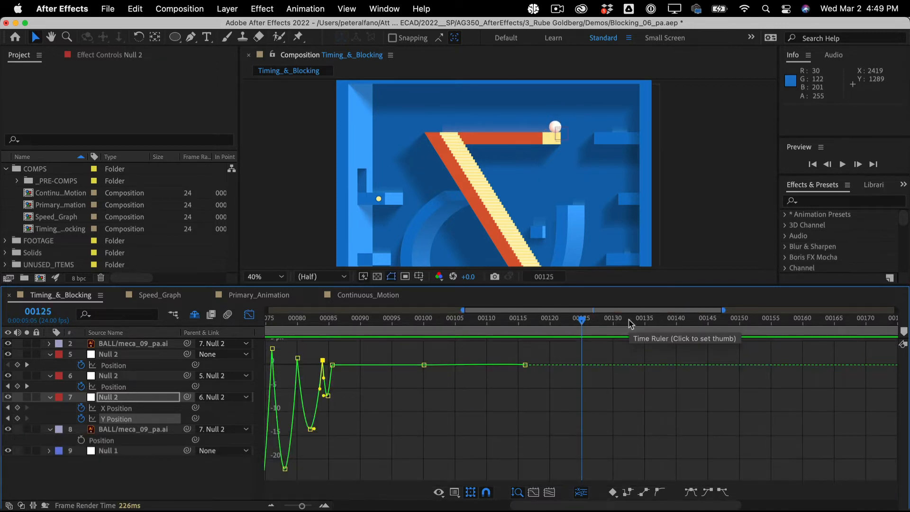
# End the work area at frame 125 and scrub through the first bounces with the whole Y Position curve in view.
pyautogui.press('n')
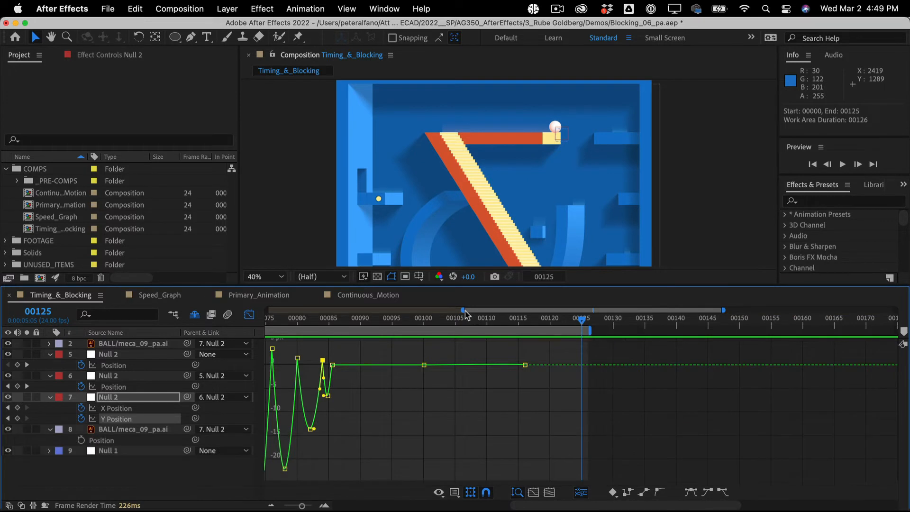
pyautogui.moveTo(463, 310); pyautogui.dragTo(261, 303)
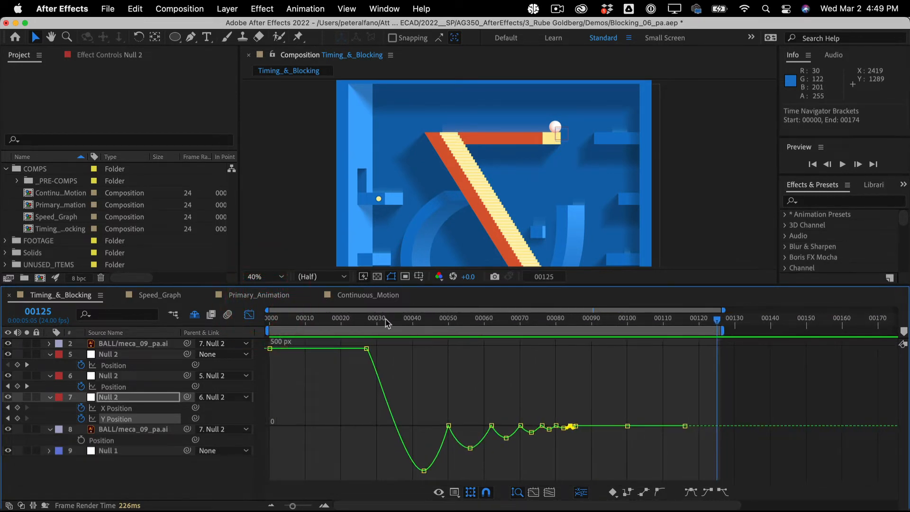
pyautogui.moveTo(384, 322); pyautogui.dragTo(425, 323)
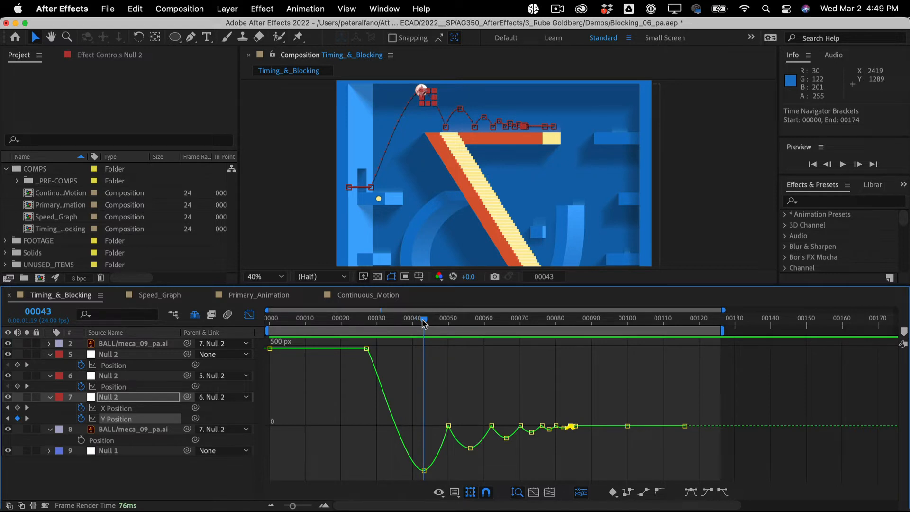
pyautogui.moveTo(424, 324); pyautogui.dragTo(498, 316)
# Examine the ball's contact with the red platform up close at frame 50 against the selected Y Position contact keyframes.
pyautogui.click(464, 376)
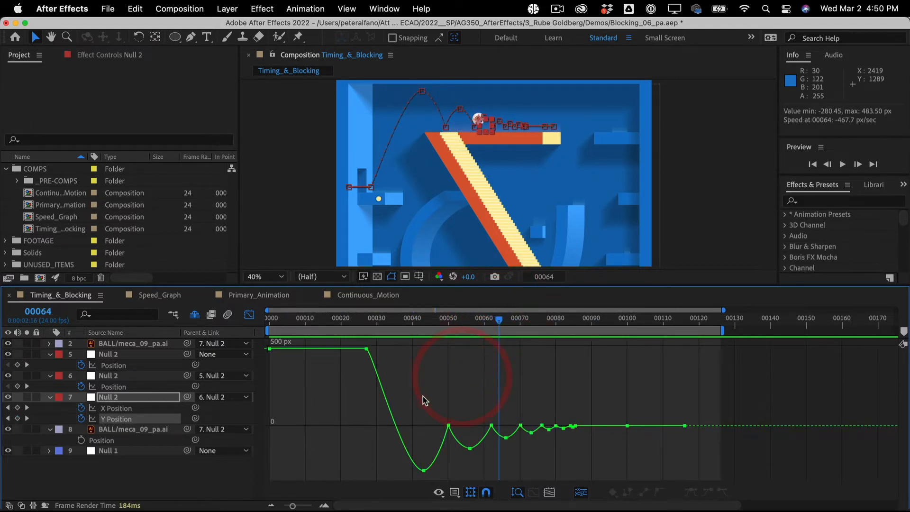
pyautogui.moveTo(423, 396); pyautogui.dragTo(606, 427)
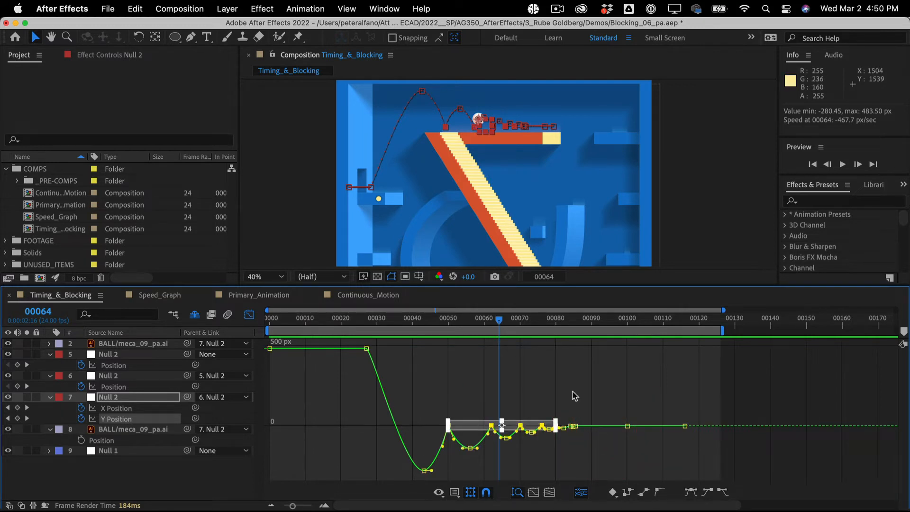
pyautogui.press('super+equal')
pyautogui.press('super+equal')
pyautogui.press('super+equal')
pyautogui.press('super+equal')
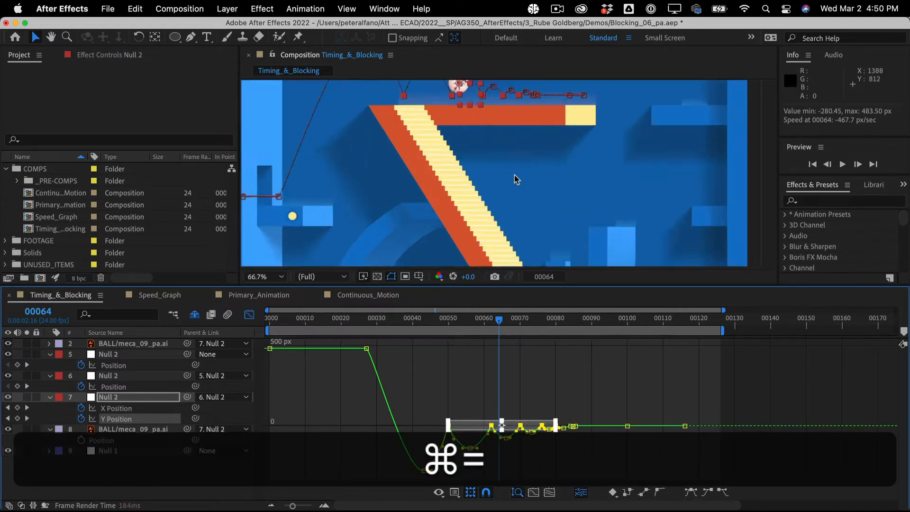
pyautogui.press('space')
pyautogui.moveTo(435, 125); pyautogui.dragTo(584, 361)
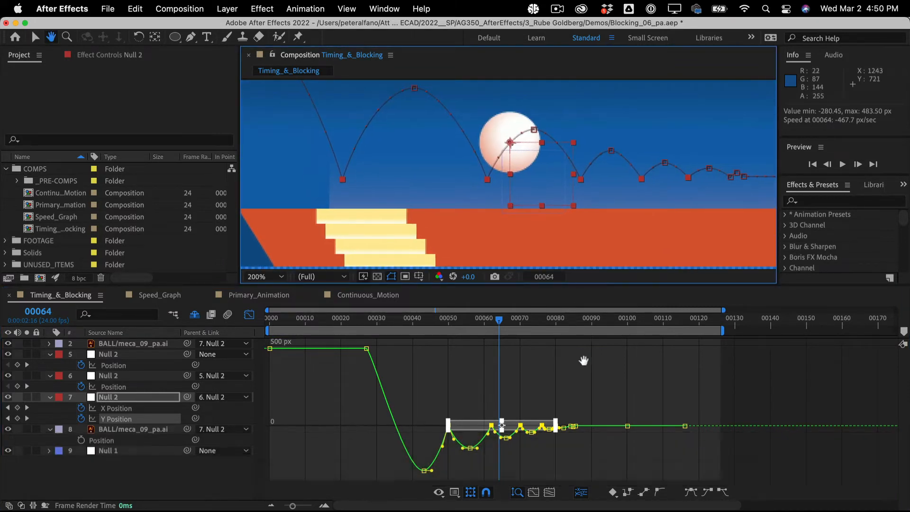
pyautogui.click(449, 321)
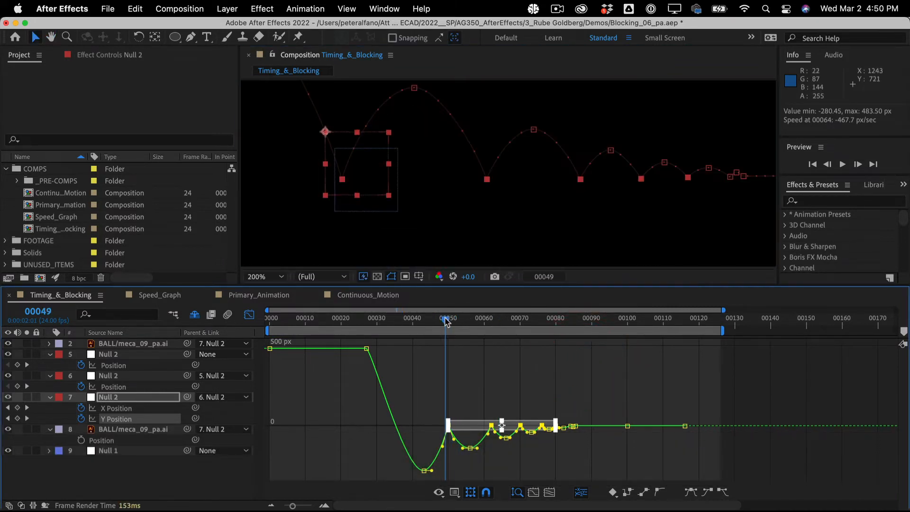
pyautogui.click(450, 321)
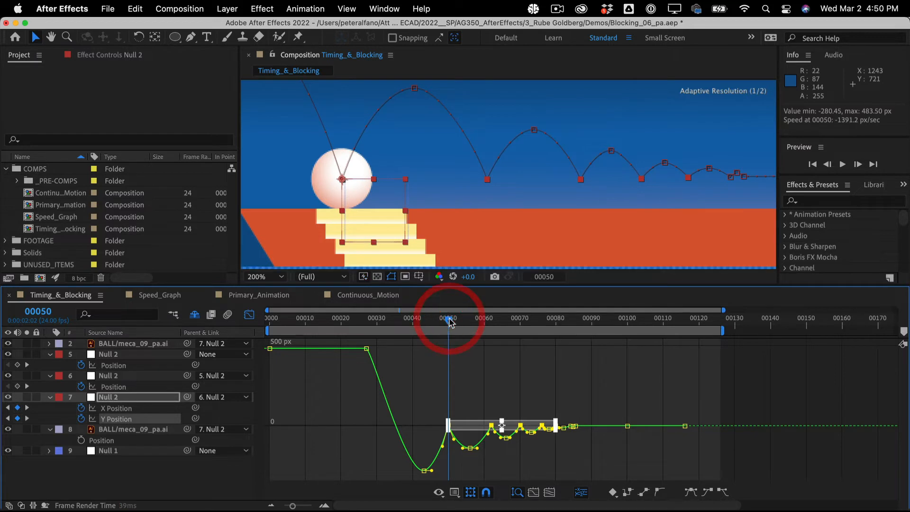
pyautogui.click(488, 330)
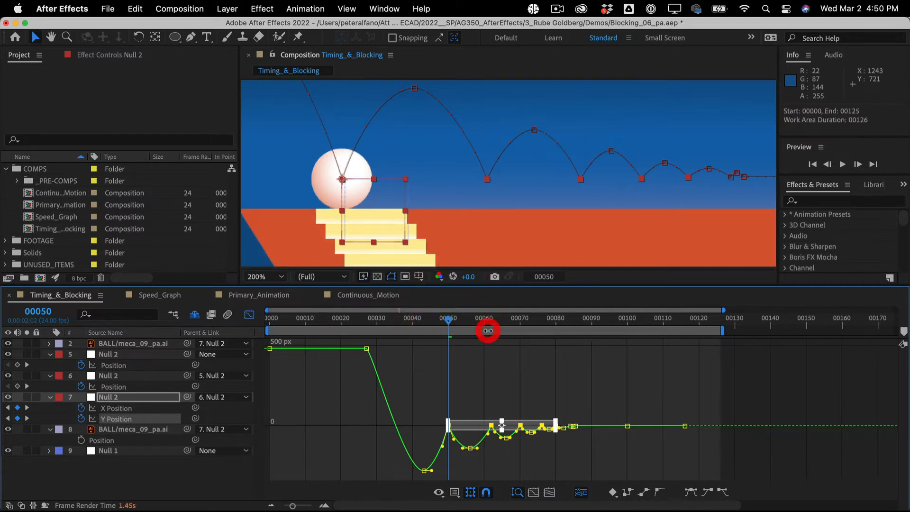
pyautogui.click(413, 397)
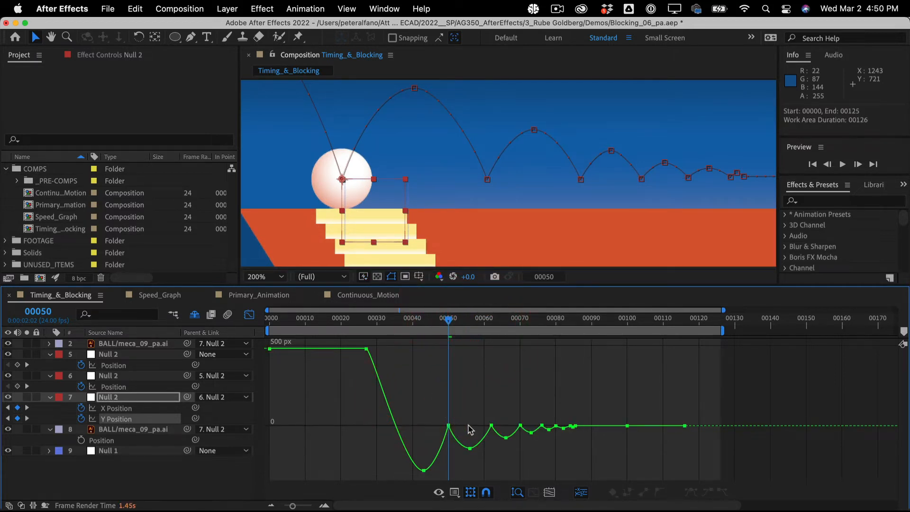
# Fit the Y Position contact keyframes in the graph, inspect the ball's contact at frame 62, and turn graph snapping off.
pyautogui.moveTo(490, 428)
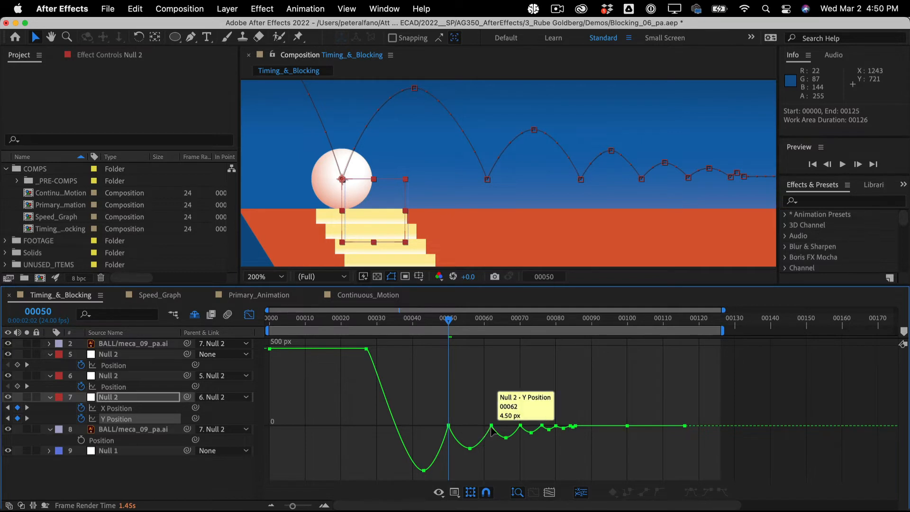
pyautogui.moveTo(438, 401); pyautogui.dragTo(588, 428)
pyautogui.click(533, 492)
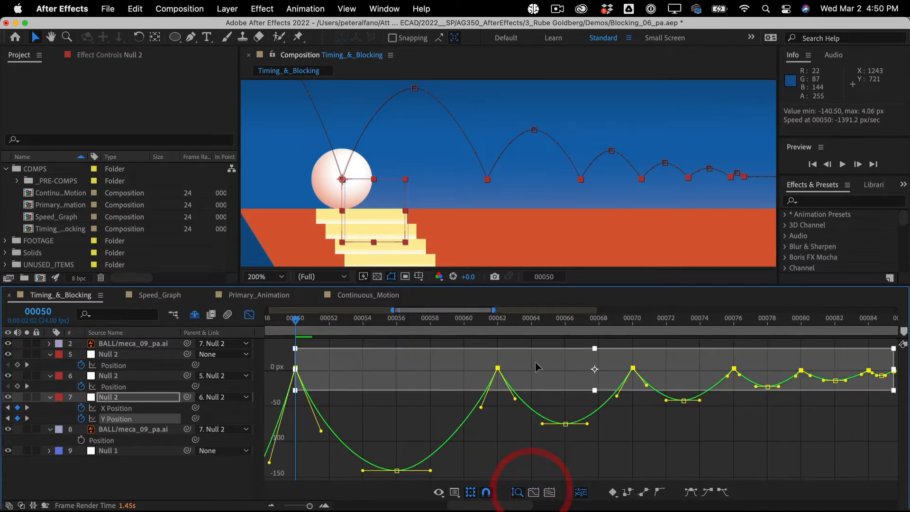
pyautogui.click(519, 335)
pyautogui.click(494, 322)
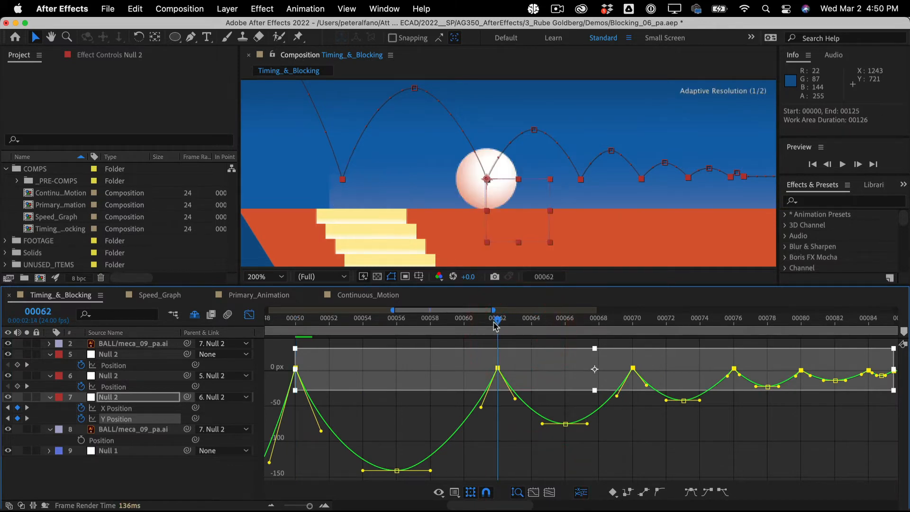
pyautogui.click(496, 322)
pyautogui.click(486, 492)
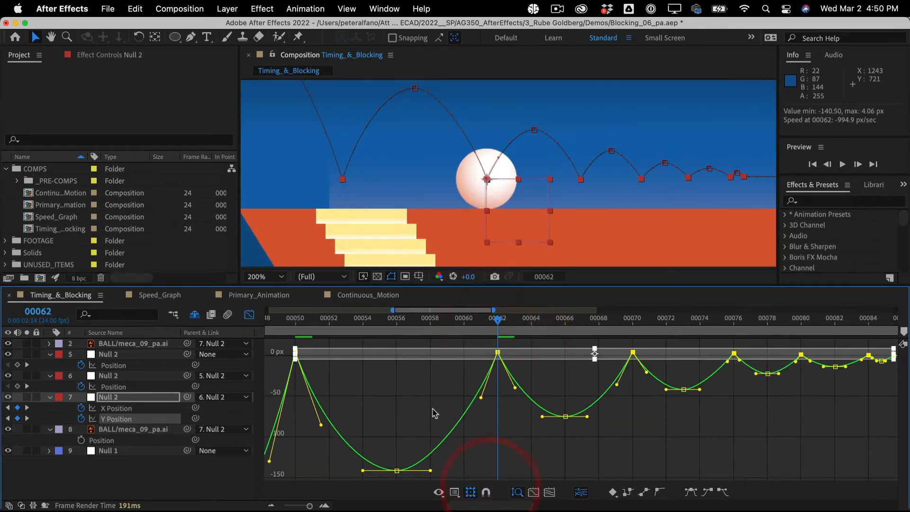
# Show the property values beside the layers and compare the Y Position values of the contact keyframes from frame 50 to 85.
pyautogui.click(296, 430)
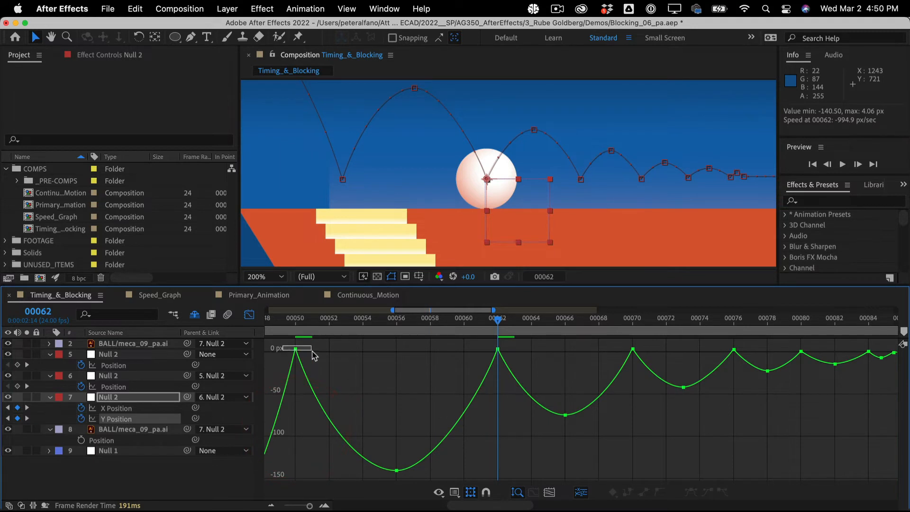
pyautogui.moveTo(313, 356); pyautogui.dragTo(312, 356)
pyautogui.click(32, 505)
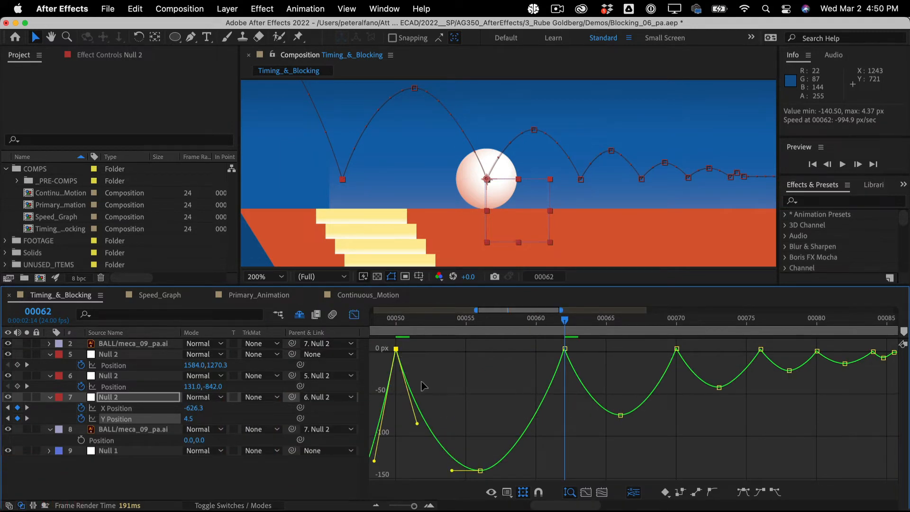
pyautogui.click(565, 349)
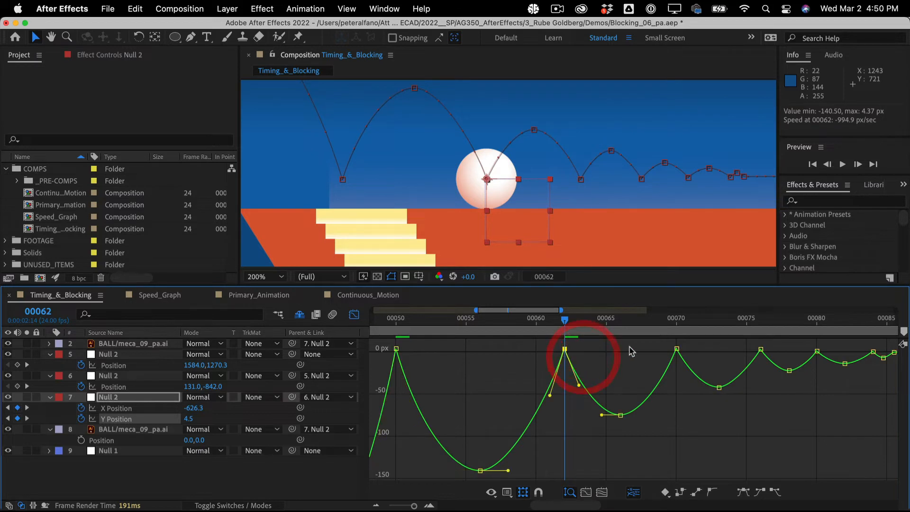
pyautogui.click(767, 368)
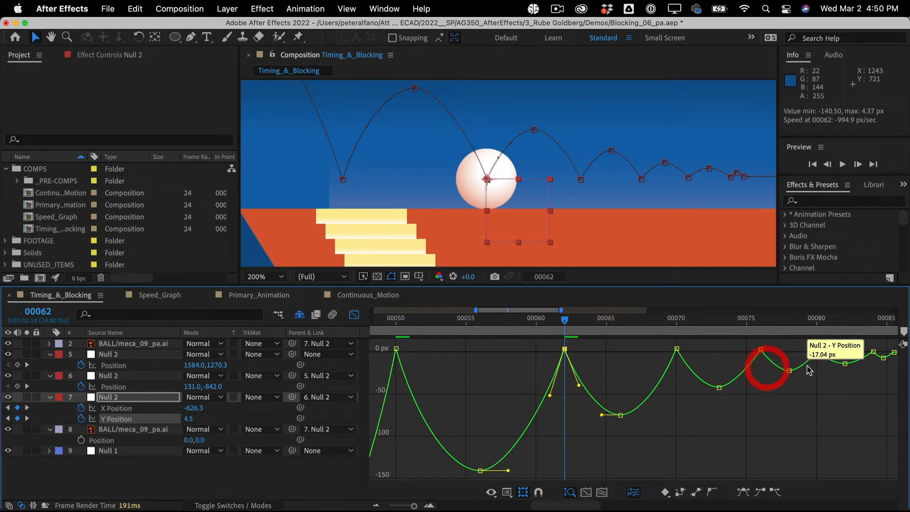
pyautogui.click(813, 315)
pyautogui.click(816, 352)
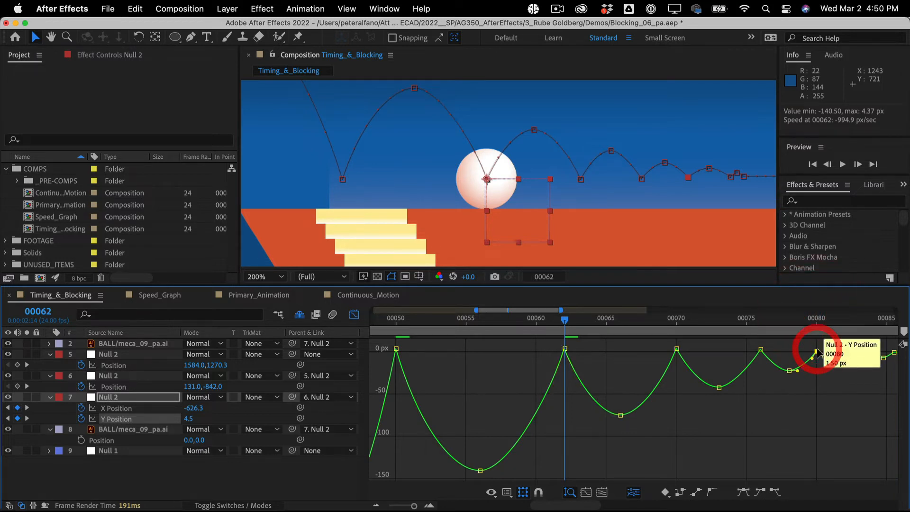
pyautogui.click(761, 348)
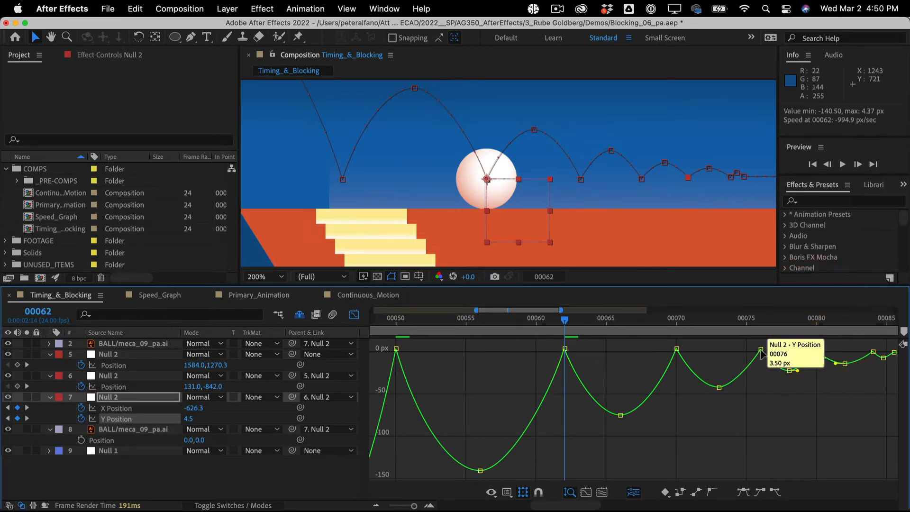
pyautogui.hscroll(5, 780, 402)
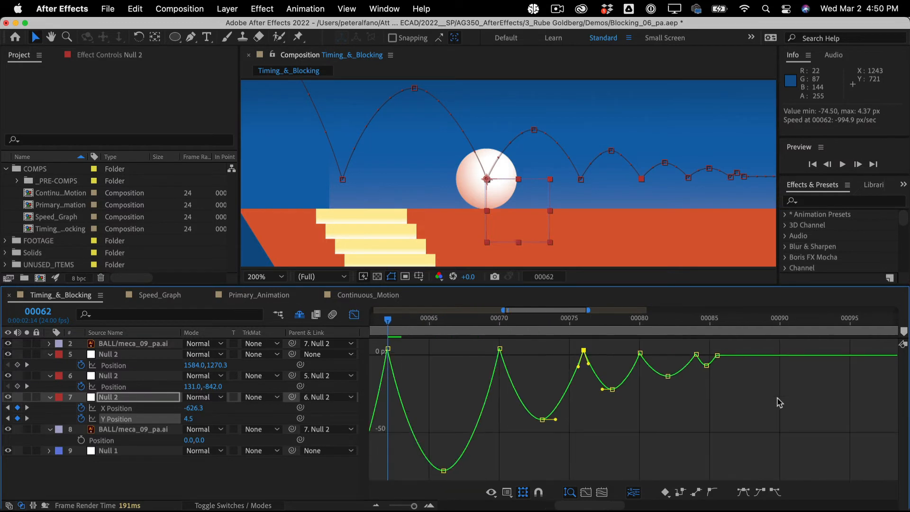
pyautogui.click(697, 354)
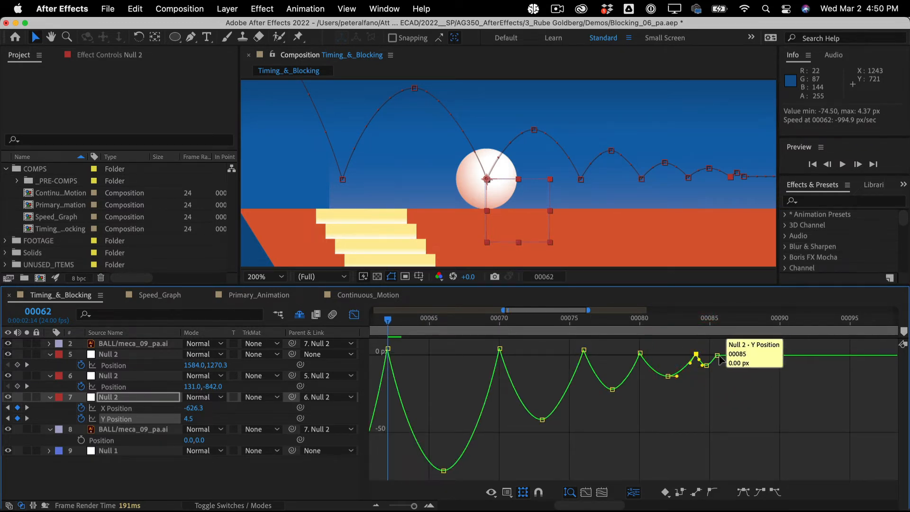
pyautogui.click(717, 356)
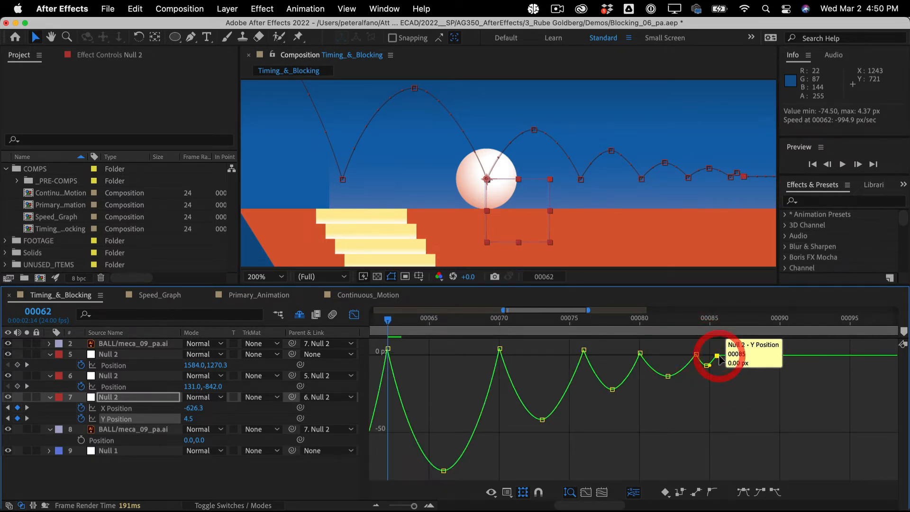
pyautogui.click(729, 400)
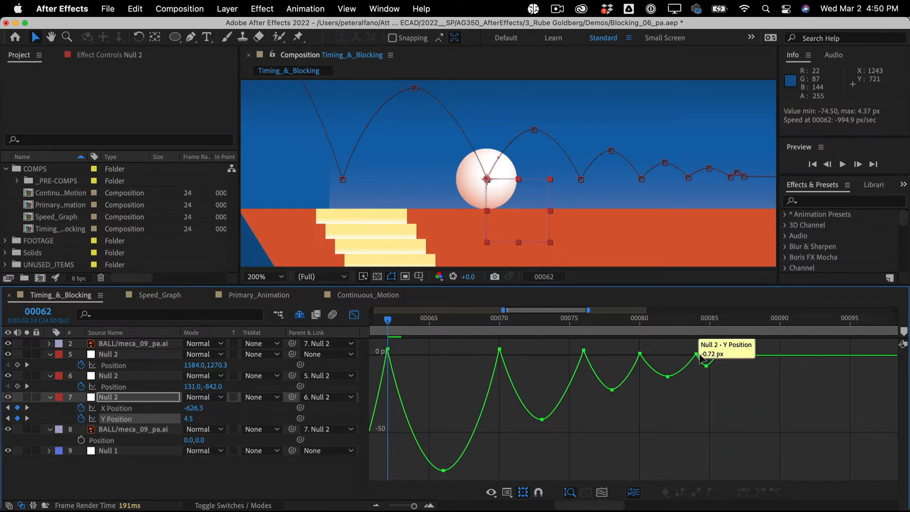
pyautogui.click(654, 352)
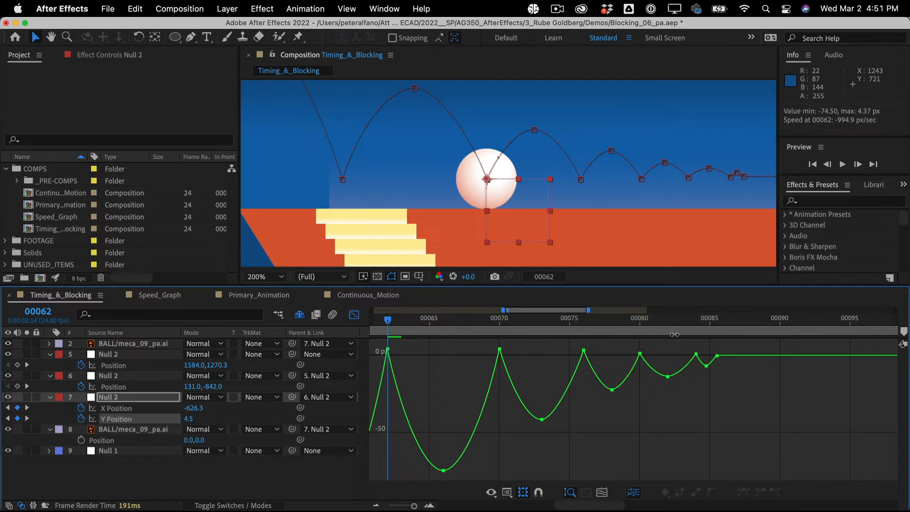
pyautogui.click(706, 351)
# Move to frame 80, turn graph snapping on, and adjust that frame's Y Position contact keyframe to 4.5.
pyautogui.keyDown('shift'); pyautogui.click(640, 319); pyautogui.keyUp('shift')
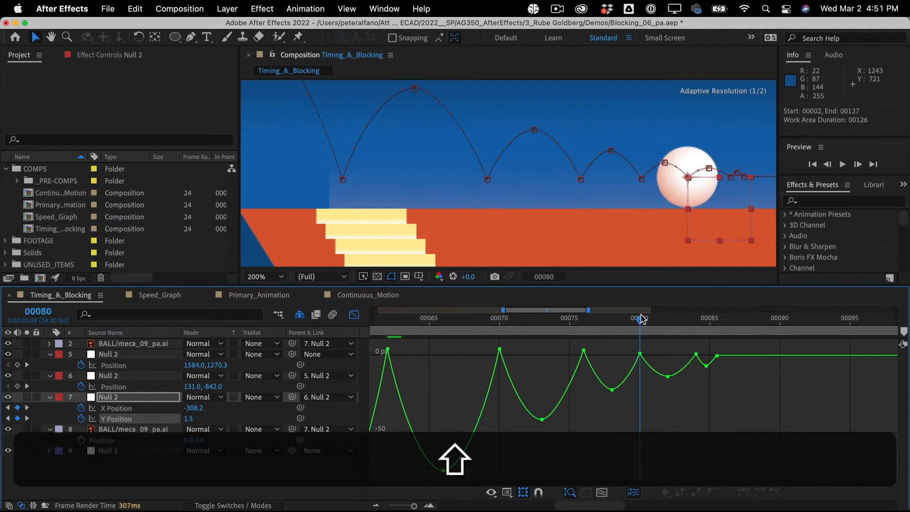
pyautogui.click(625, 397)
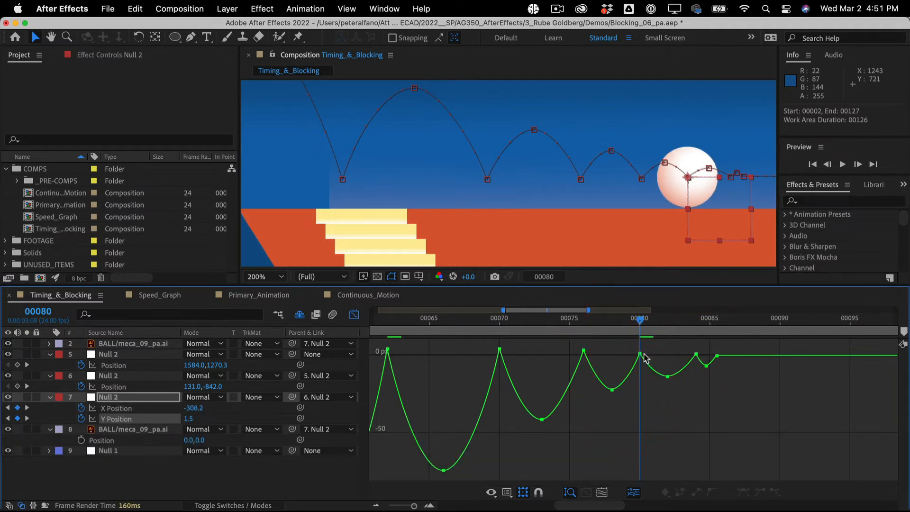
pyautogui.moveTo(641, 356)
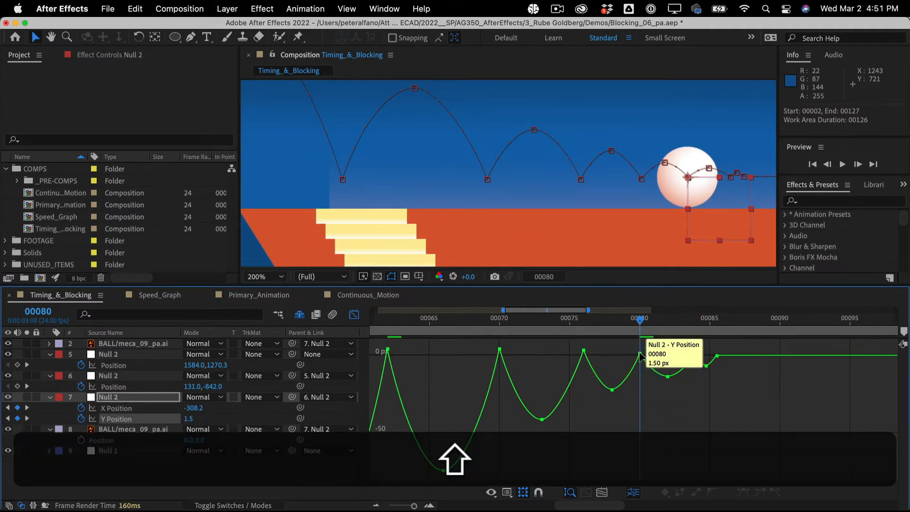
pyautogui.moveTo(641, 356); pyautogui.dragTo(639, 354)
pyautogui.click(538, 493)
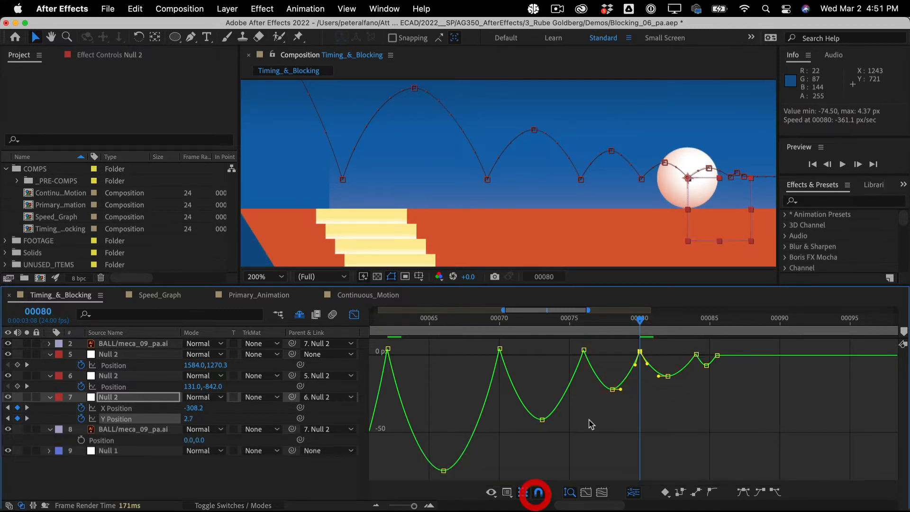
pyautogui.moveTo(641, 355)
pyautogui.moveTo(641, 353); pyautogui.dragTo(640, 350)
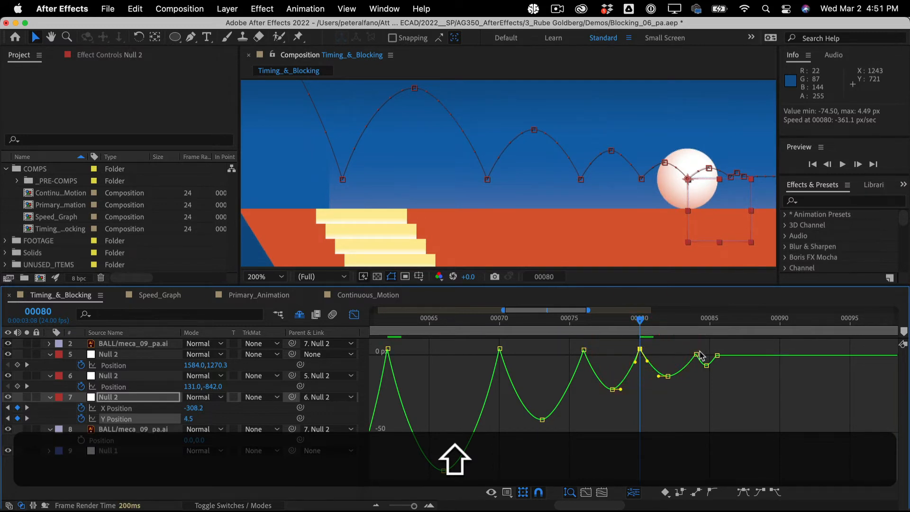
# Align the Y Position contact keyframe at frame 84 with the earlier contacts and move the final bounce keyframe to frame 86 at 3.5.
pyautogui.moveTo(699, 356)
pyautogui.moveTo(696, 354); pyautogui.dragTo(720, 352)
pyautogui.press('shift+super+z')
pyautogui.click(700, 406)
pyautogui.moveTo(719, 356)
pyautogui.click(721, 321)
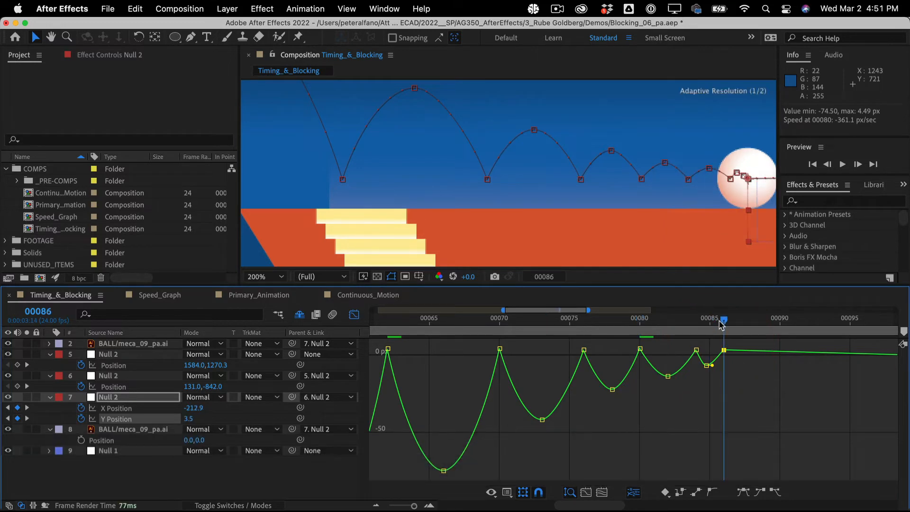
# Delete the two leftover Y Position keyframes at frames 100 and 116 after the final bounce.
pyautogui.hscroll(8, 787, 400)
pyautogui.hscroll(-3, 786, 401)
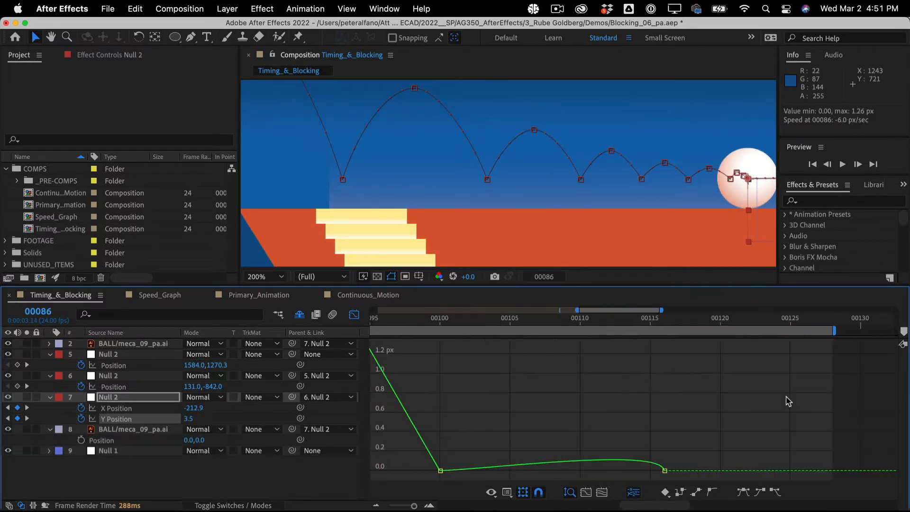
pyautogui.hscroll(-5, 786, 401)
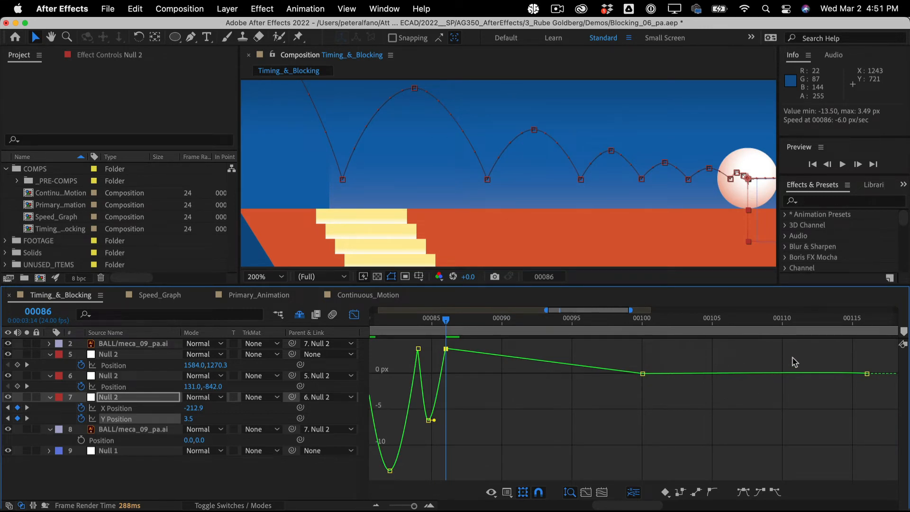
pyautogui.moveTo(617, 352); pyautogui.dragTo(886, 414)
pyautogui.press('BackSpace')
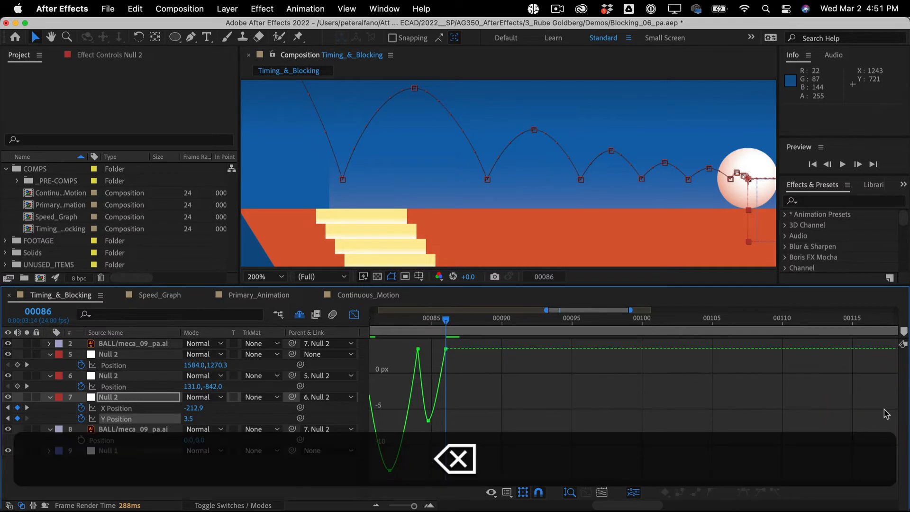
# Fit the last bounce's Y Position curve in view and lengthen the outgoing handle of the frame 84 contact keyframe.
pyautogui.moveTo(419, 452); pyautogui.dragTo(446, 415)
pyautogui.click(587, 495)
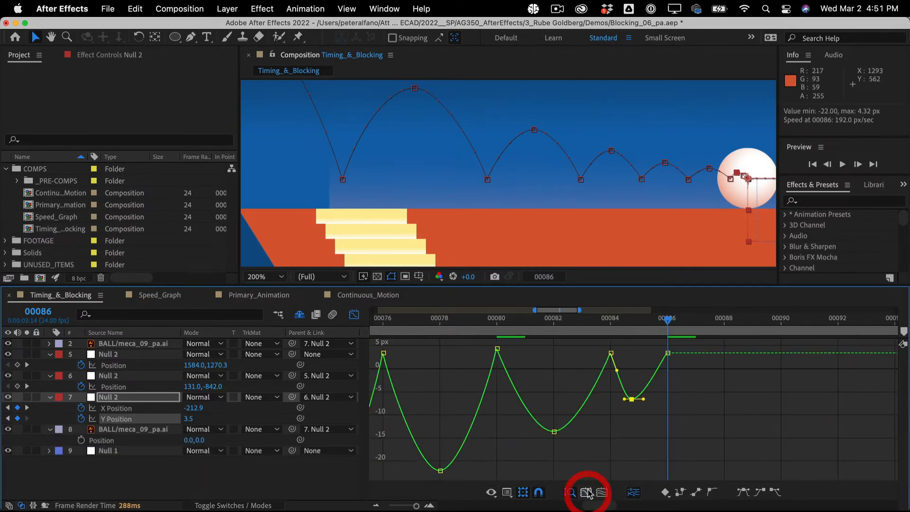
pyautogui.click(616, 373)
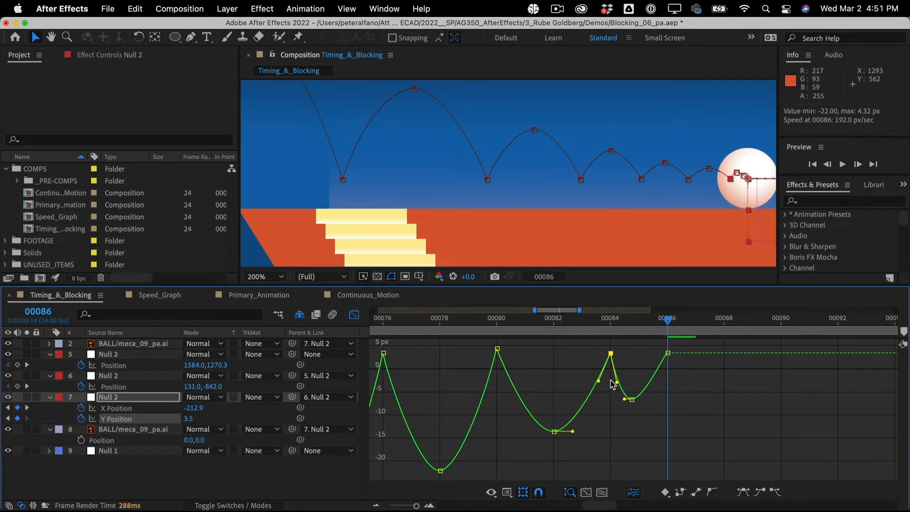
# Move the last bounce's peak Y Position keyframe to frame 85 at -6.5 px.
pyautogui.click(632, 399)
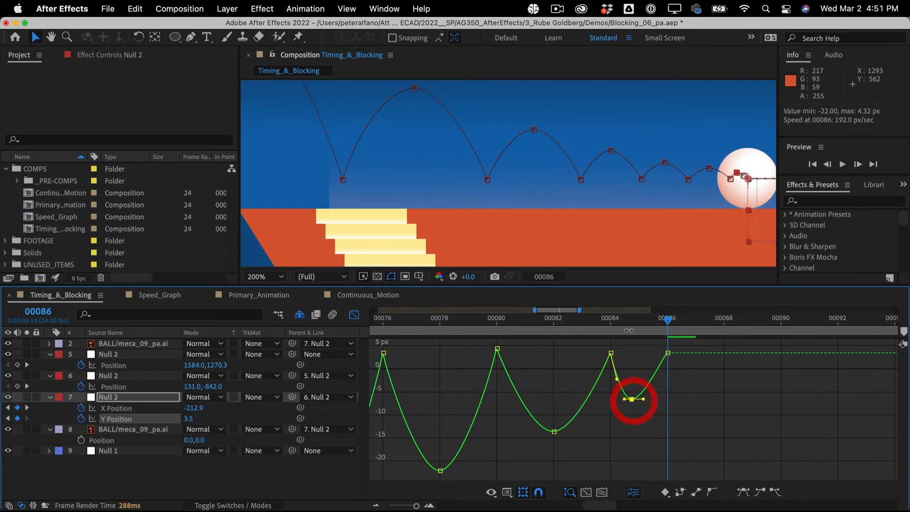
pyautogui.click(616, 324)
pyautogui.click(633, 321)
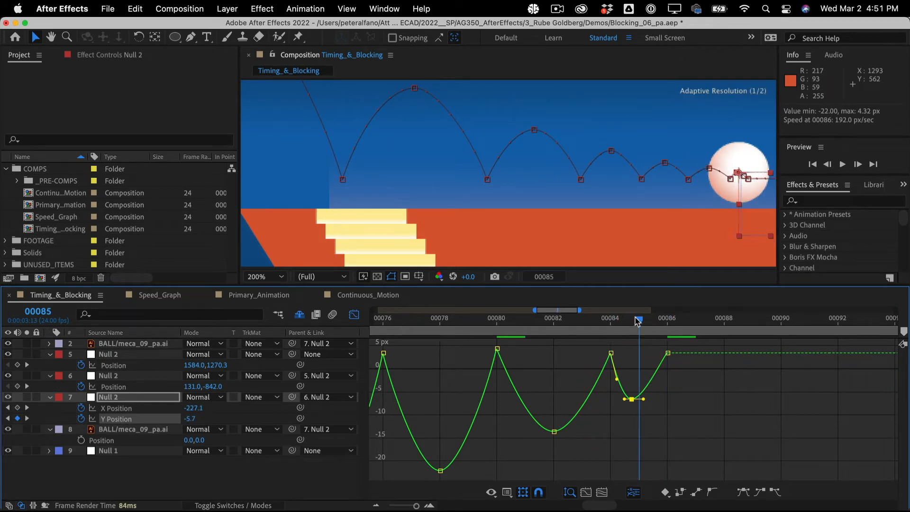
pyautogui.moveTo(635, 401)
pyautogui.moveTo(634, 400); pyautogui.dragTo(642, 400)
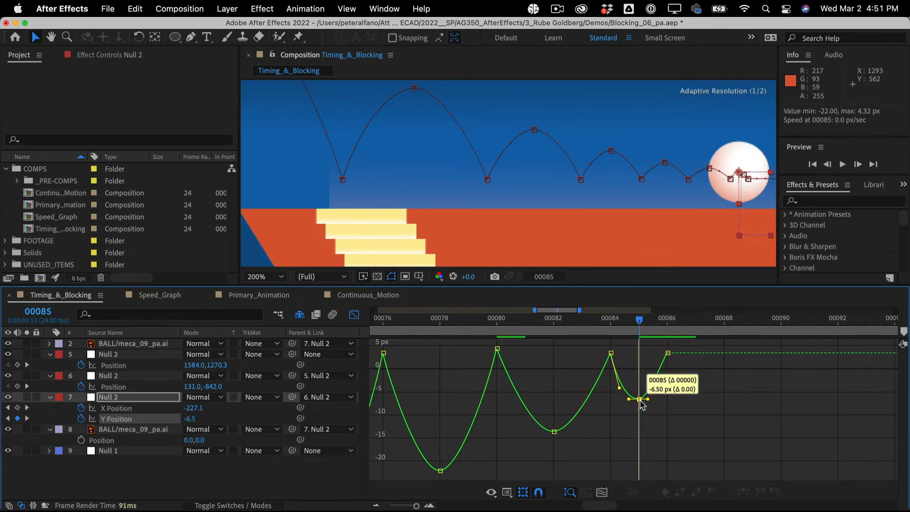
# Reshape the incoming handle of the final Y Position keyframe at frame 86 so the curve meets the contact steeply.
pyautogui.click(666, 322)
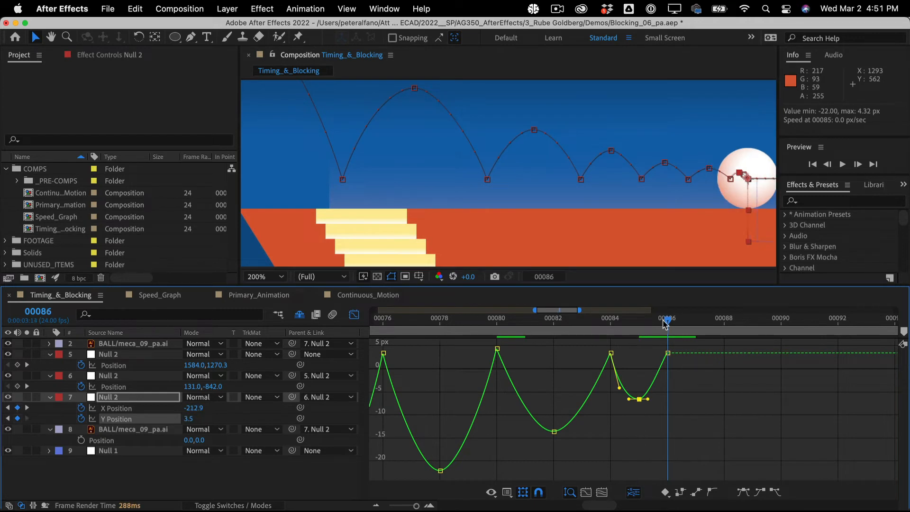
pyautogui.keyDown('shift'); pyautogui.click(666, 354); pyautogui.keyUp('shift')
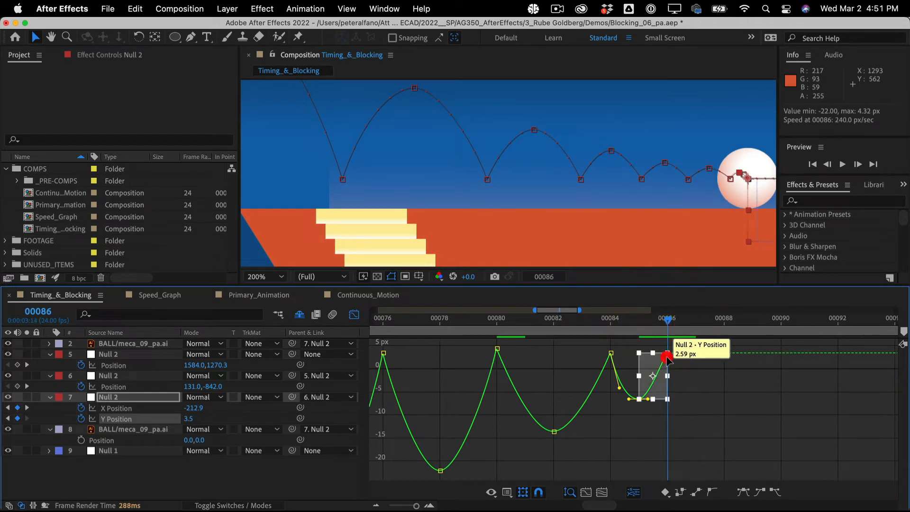
pyautogui.click(735, 433)
pyautogui.moveTo(642, 346); pyautogui.dragTo(688, 367)
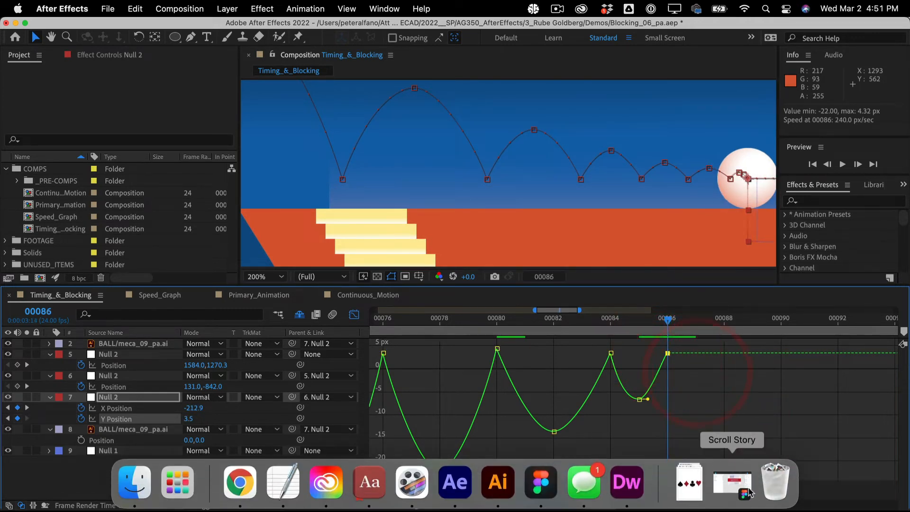
pyautogui.click(760, 491)
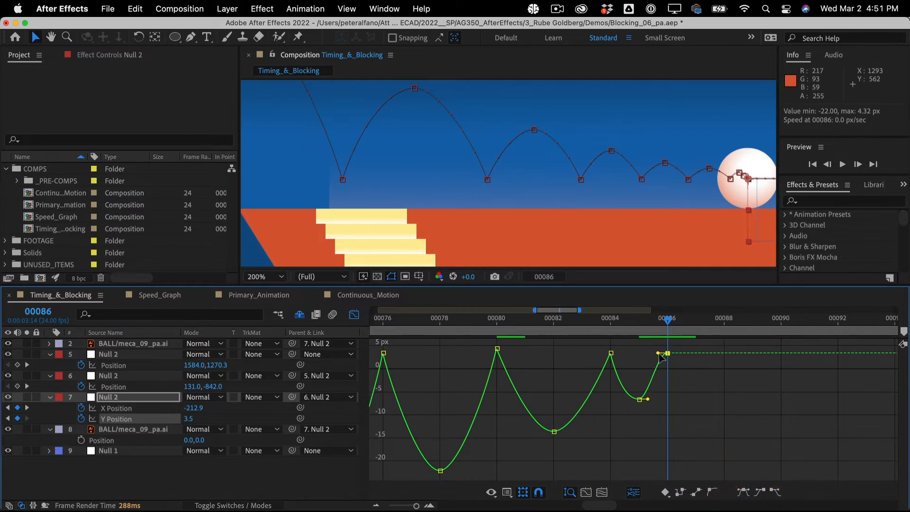
pyautogui.moveTo(660, 354); pyautogui.dragTo(669, 372)
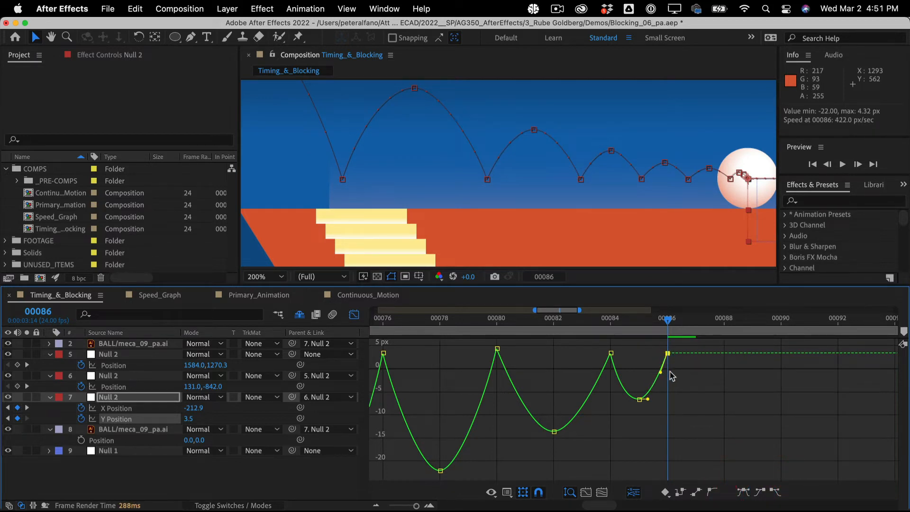
pyautogui.press('alt')
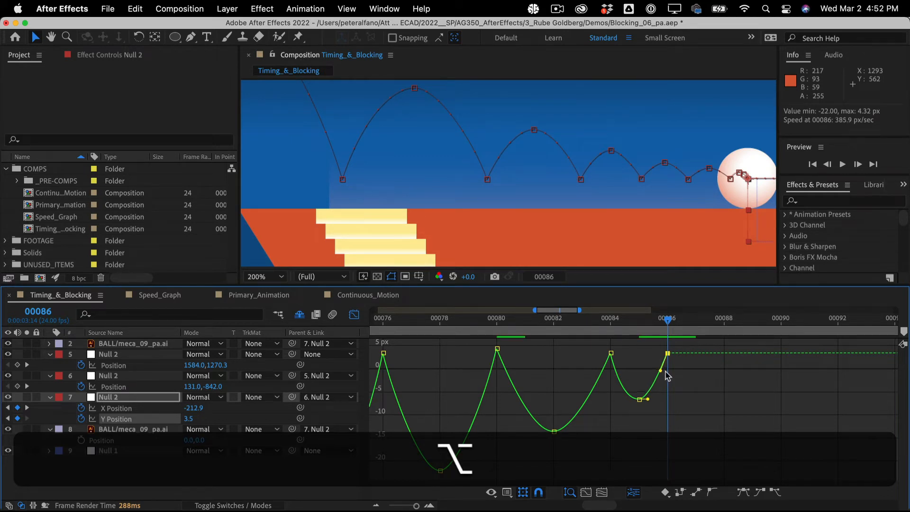
# Extend the work area view back to frame 0 and preview the ball's whole bounce animation.
pyautogui.click(613, 322)
pyautogui.press('super+minus')
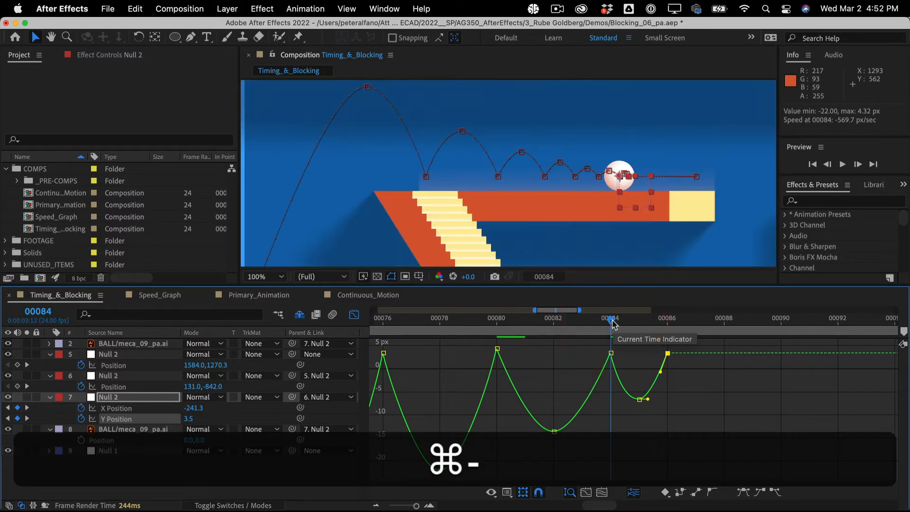
pyautogui.press('super+minus')
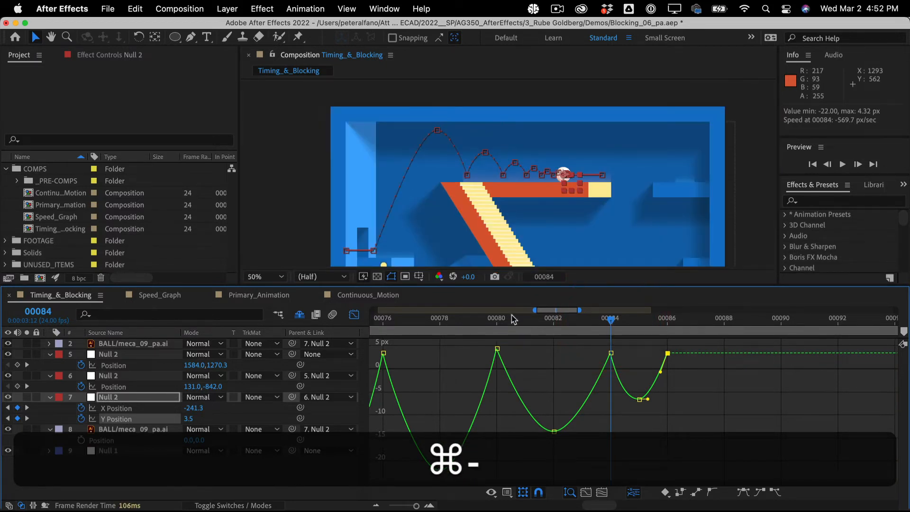
pyautogui.moveTo(534, 310); pyautogui.dragTo(341, 319)
pyautogui.press('space')
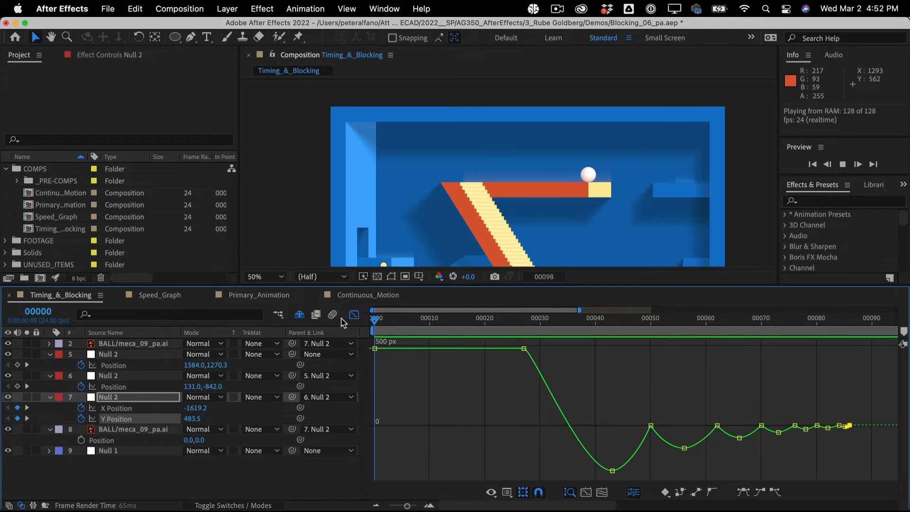
pyautogui.press('space')
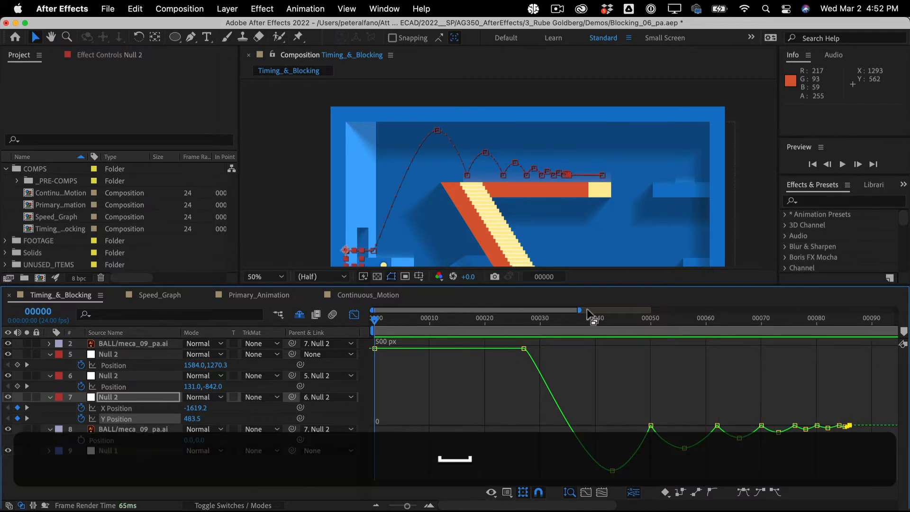
# Lower the ball's first arc peak at frame 43 to a Y Position of about -249 and leave the graph editor.
pyautogui.moveTo(592, 318); pyautogui.dragTo(613, 318)
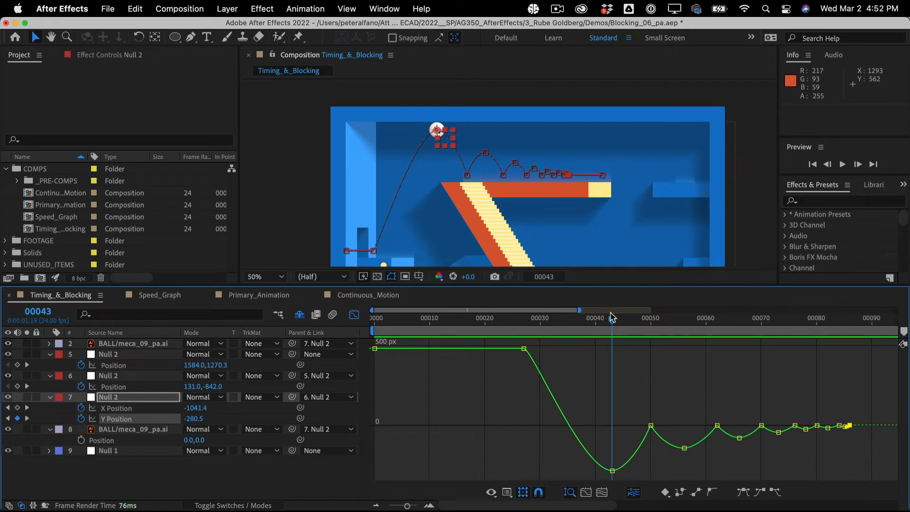
pyautogui.moveTo(613, 472)
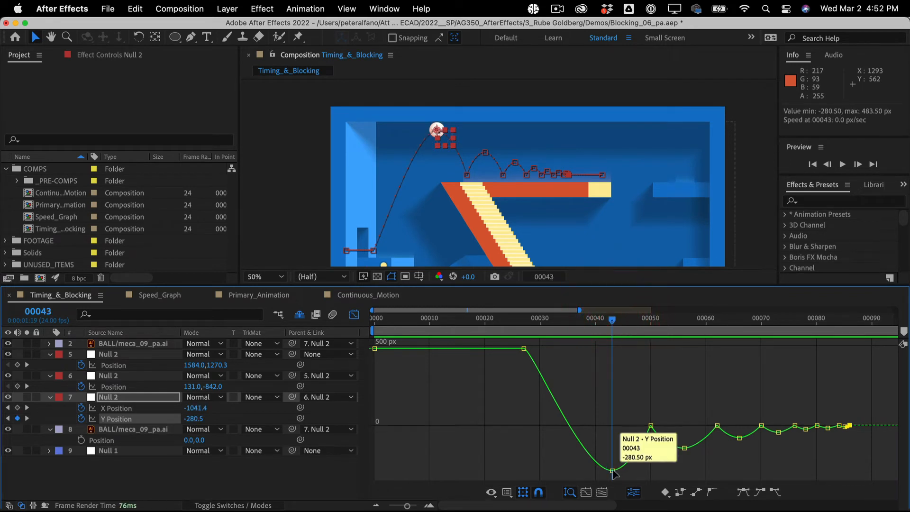
pyautogui.moveTo(612, 471); pyautogui.dragTo(613, 470)
pyautogui.click(474, 472)
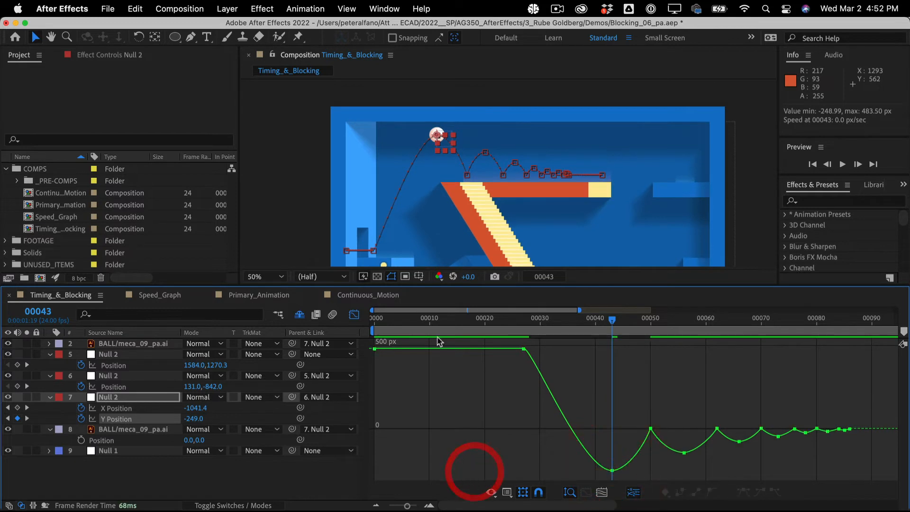
pyautogui.click(354, 317)
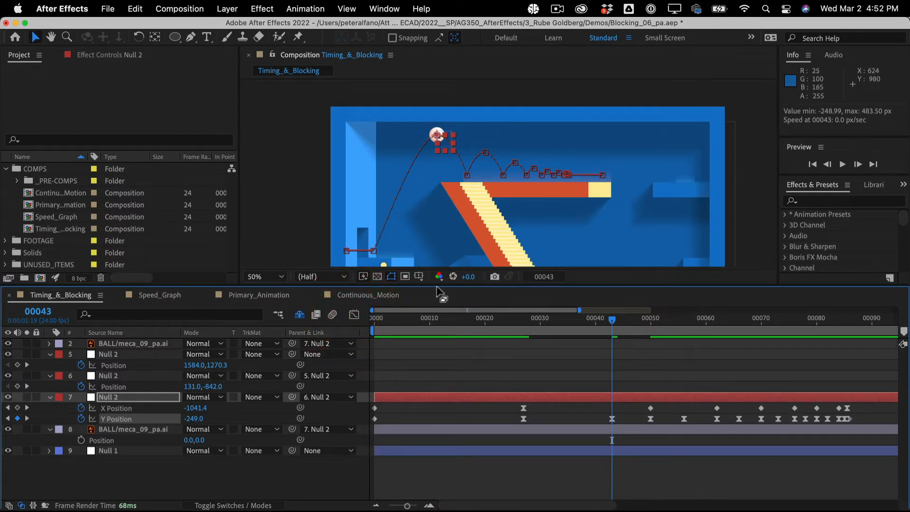
# Reveal the hidden shy layers in the timeline and move the current time to frame 27.
pyautogui.moveTo(438, 286); pyautogui.dragTo(434, 343)
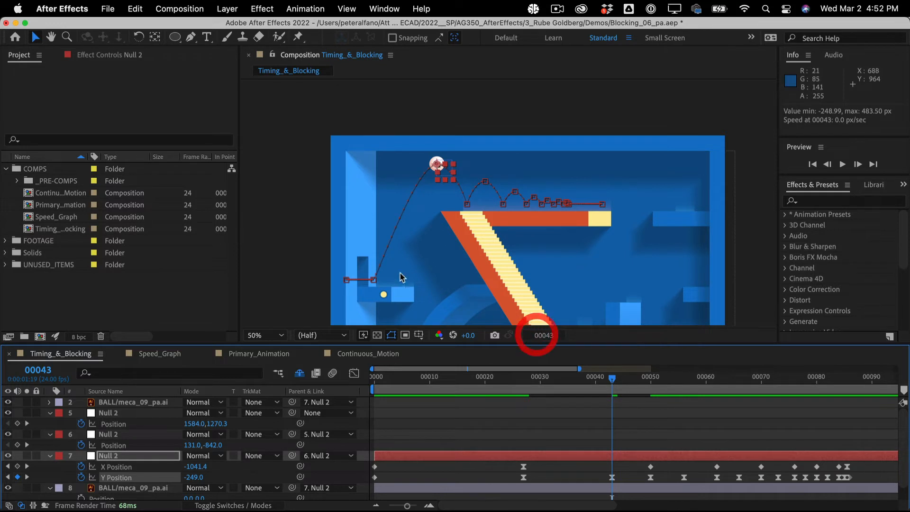
pyautogui.click(291, 288)
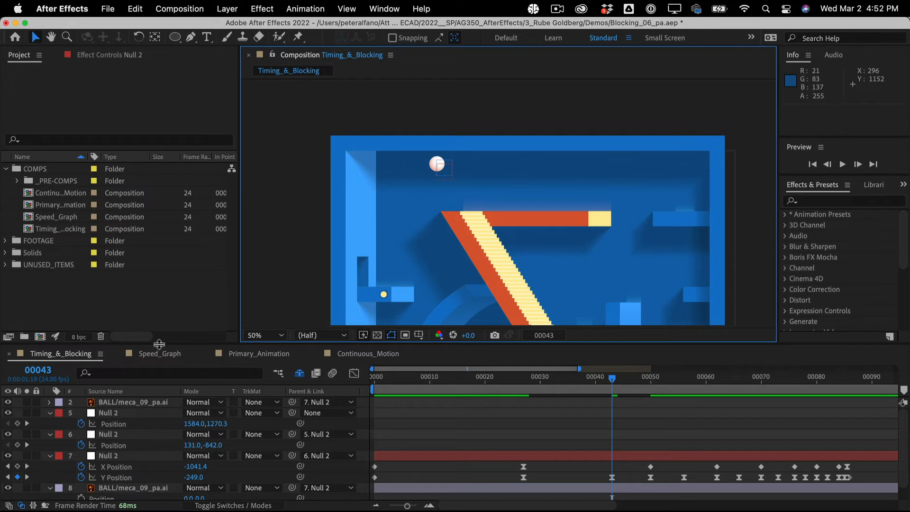
pyautogui.moveTo(159, 338); pyautogui.dragTo(156, 304)
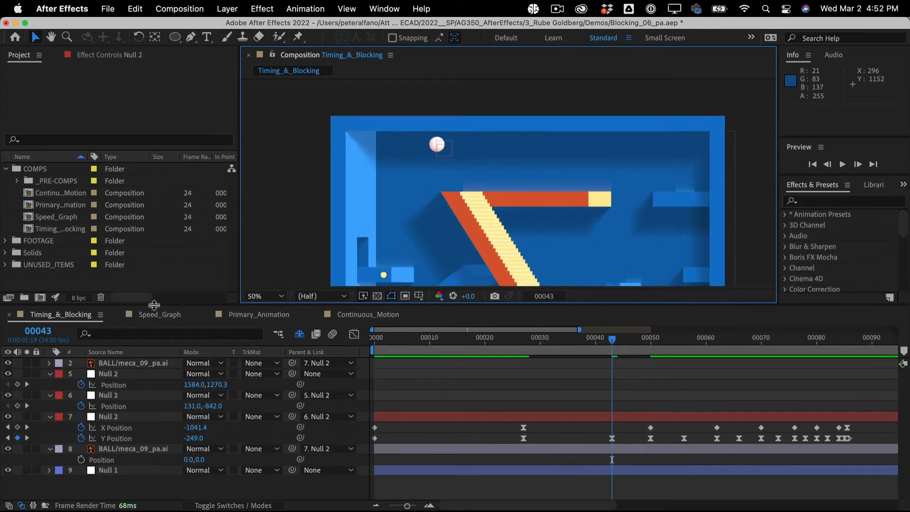
pyautogui.click(295, 335)
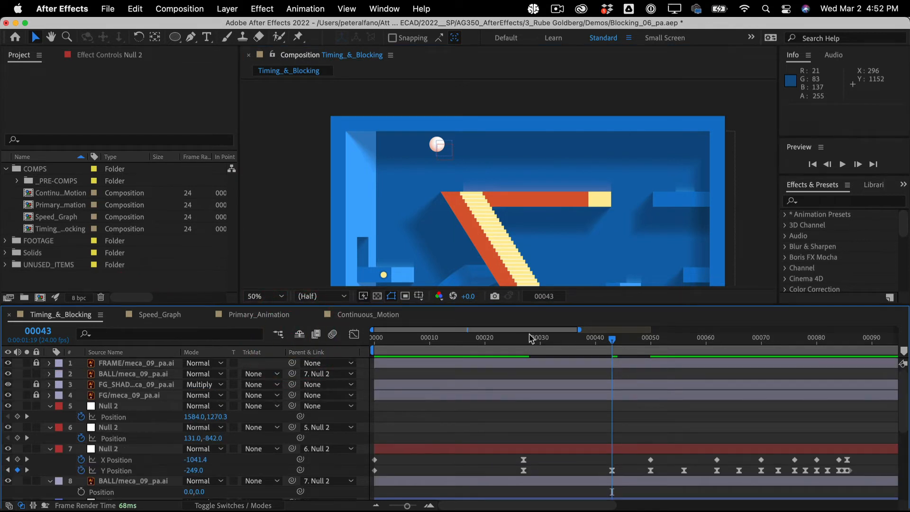
pyautogui.moveTo(529, 337); pyautogui.dragTo(522, 350)
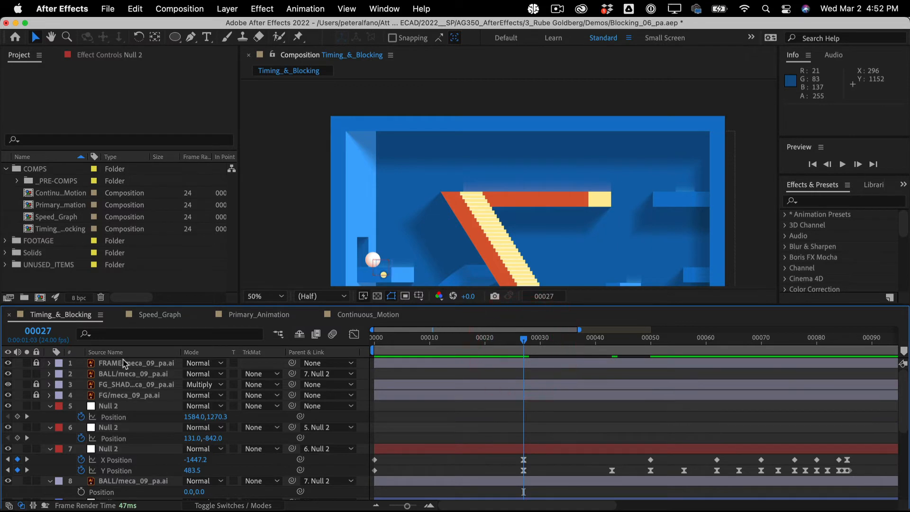
pyautogui.moveTo(130, 304); pyautogui.dragTo(128, 260)
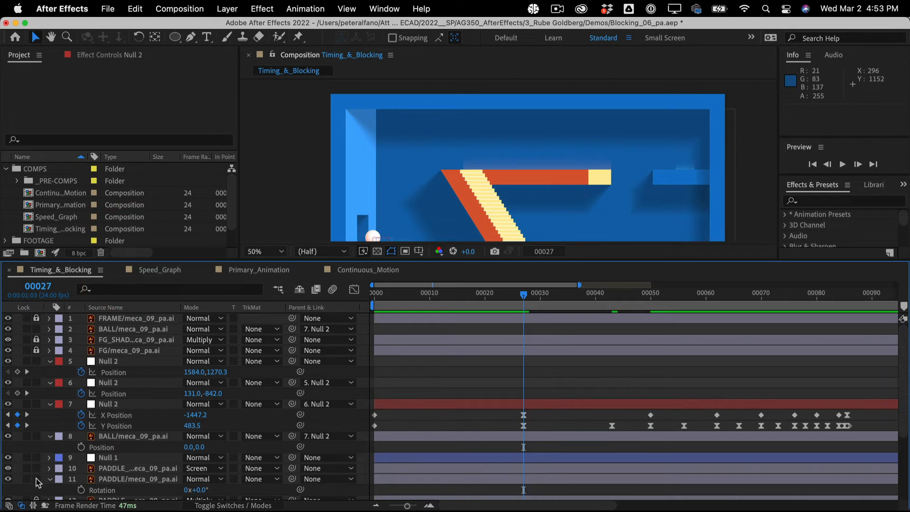
# Show layer names instead of source names in the timeline and unlock the PADDLE_SHADOW layer.
pyautogui.click(116, 468)
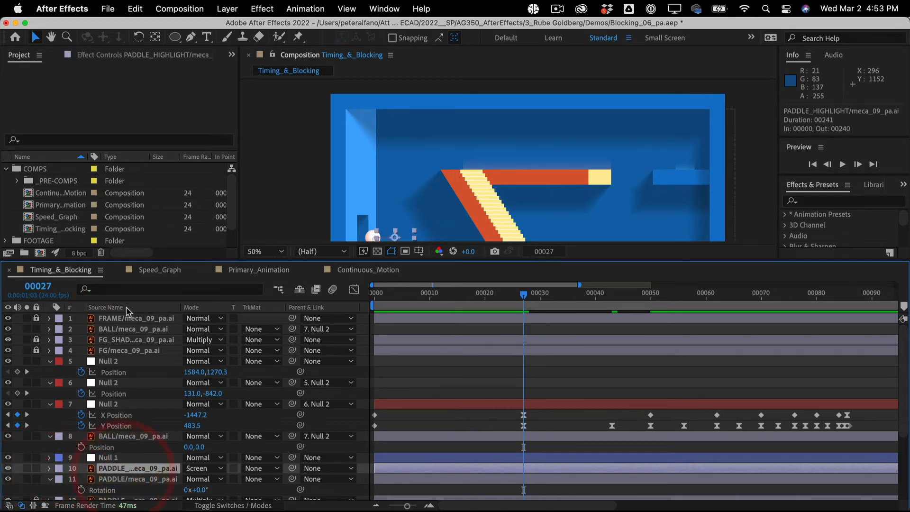
pyautogui.click(125, 307)
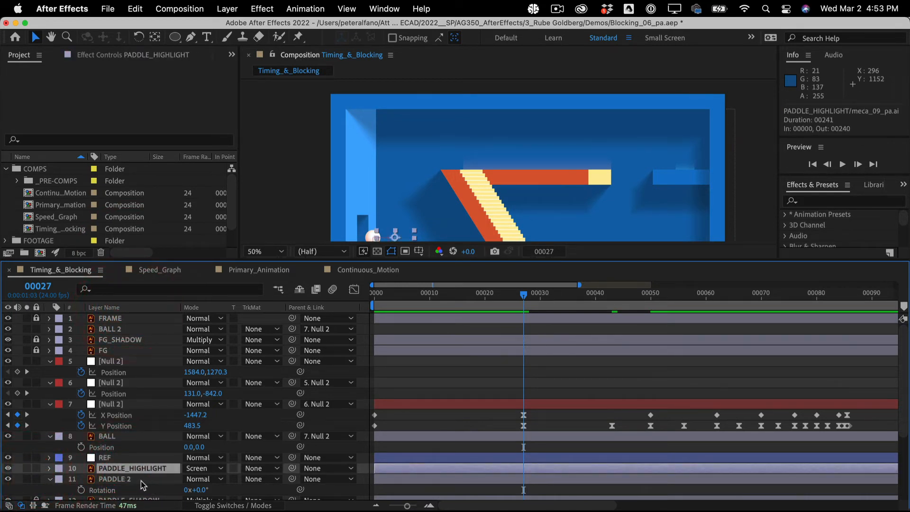
pyautogui.click(142, 483)
pyautogui.scroll(-3, 142, 484)
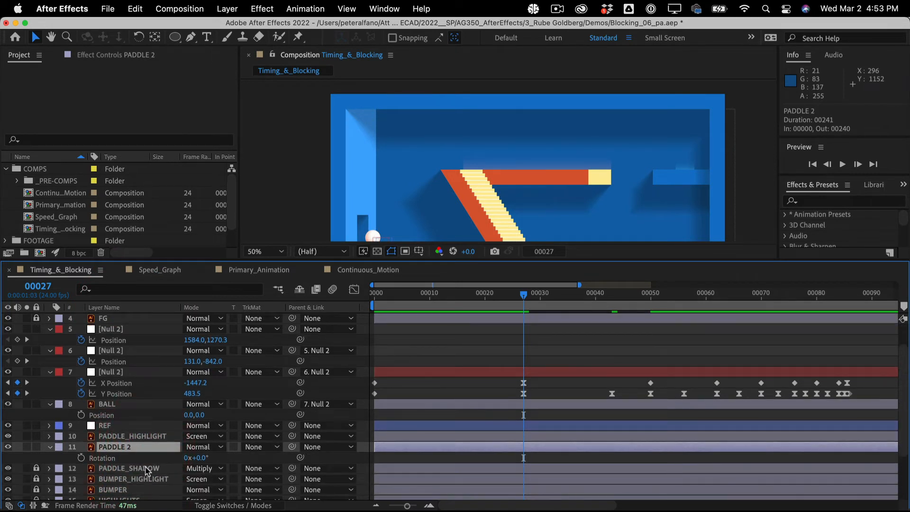
pyautogui.click(142, 468)
pyautogui.click(36, 467)
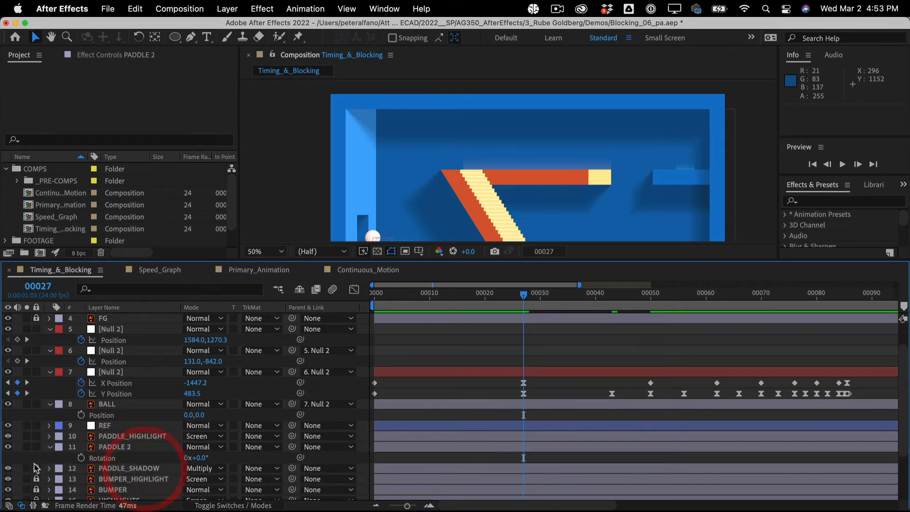
# Parent the PADDLE_SHADOW and PADDLE_HIGHLIGHT layers to PADDLE 2.
pyautogui.click(109, 470)
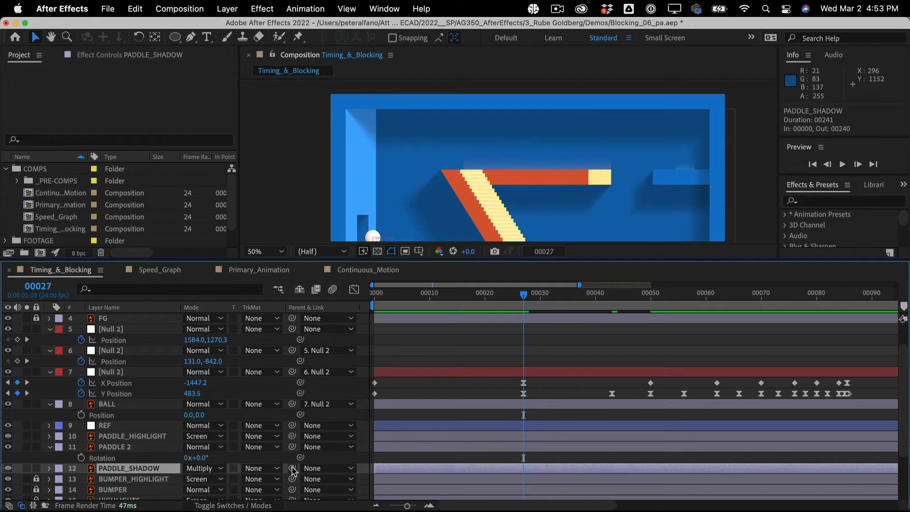
pyautogui.moveTo(293, 469); pyautogui.dragTo(113, 446)
pyautogui.click(119, 436)
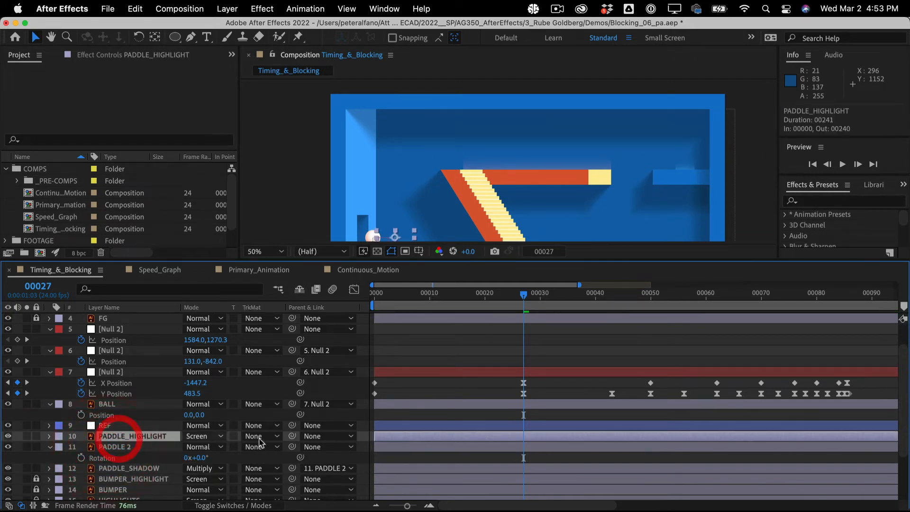
pyautogui.moveTo(293, 436); pyautogui.dragTo(127, 450)
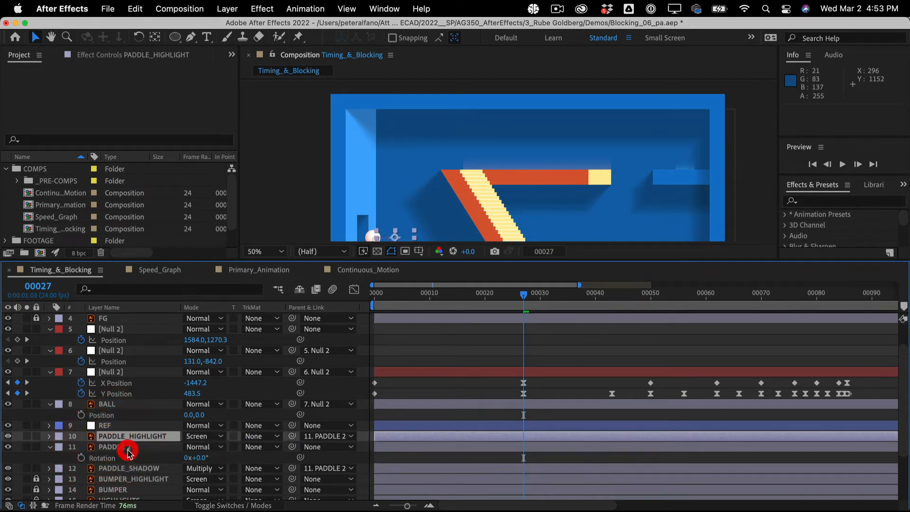
# Select PADDLE 2 and display the grid over the paddle at 200% magnification.
pyautogui.click(126, 448)
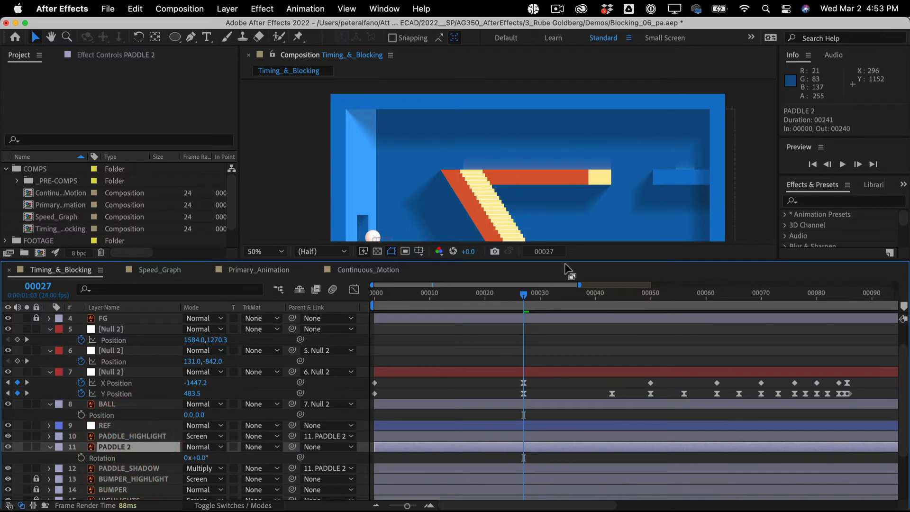
pyautogui.moveTo(566, 264); pyautogui.dragTo(560, 317)
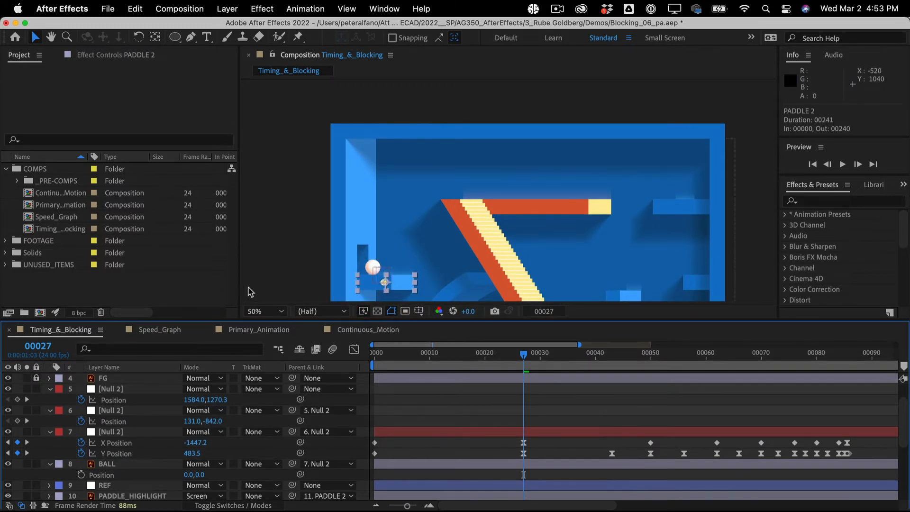
pyautogui.press('super+=')
pyautogui.press('super+=')
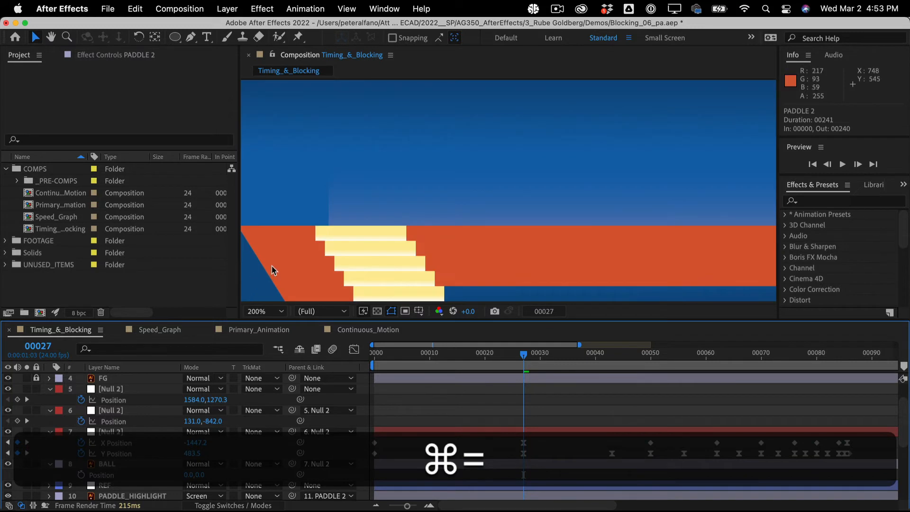
pyautogui.moveTo(341, 232); pyautogui.dragTo(719, 2)
pyautogui.moveTo(499, 166); pyautogui.dragTo(525, 106)
pyautogui.press('super+apostrophe')
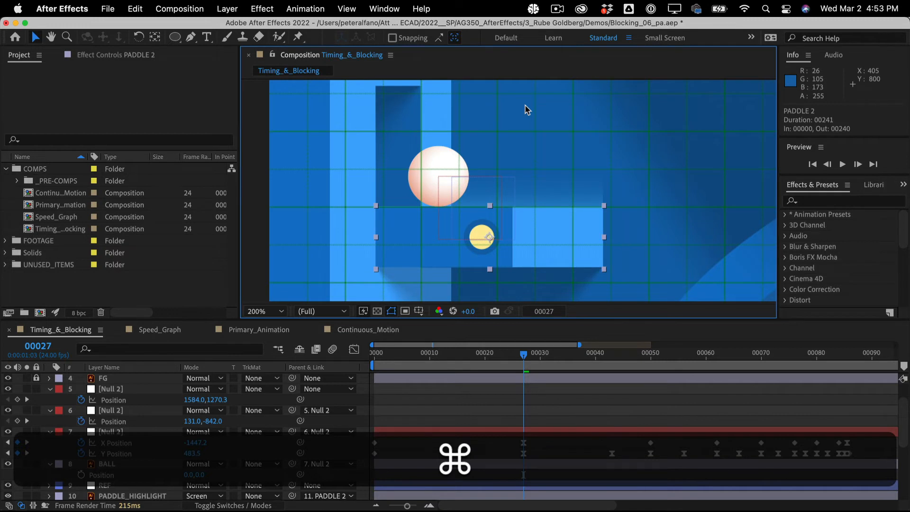
# Set the grid preferences to a gridline every 96 pixels with 4 subdivisions.
pyautogui.moveTo(58, 47)
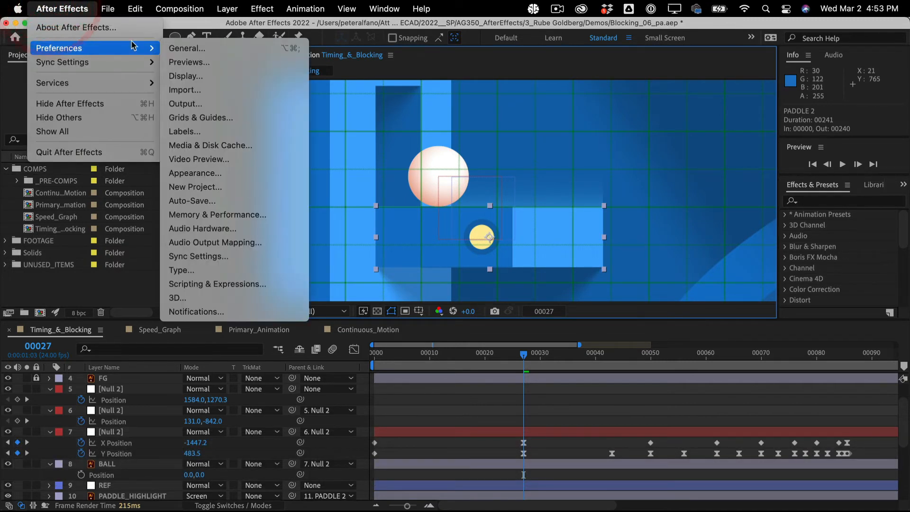
pyautogui.click(203, 116)
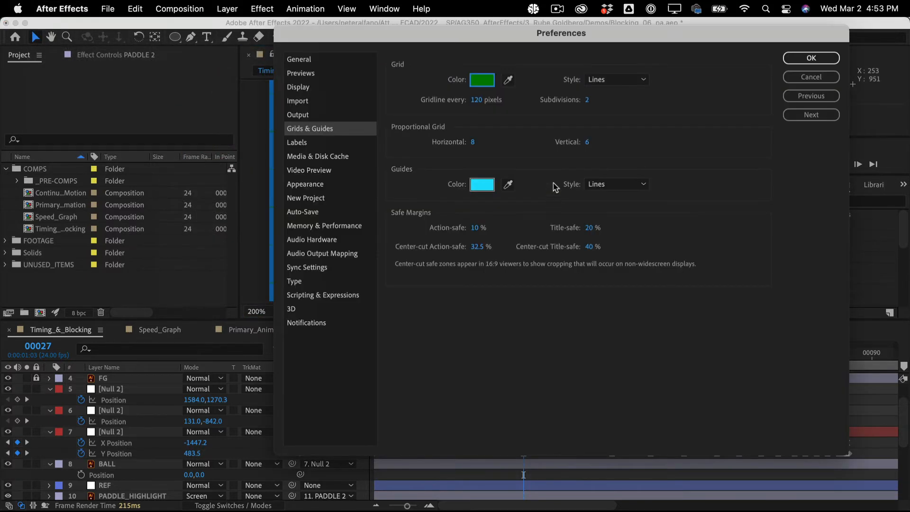
pyautogui.click(477, 101)
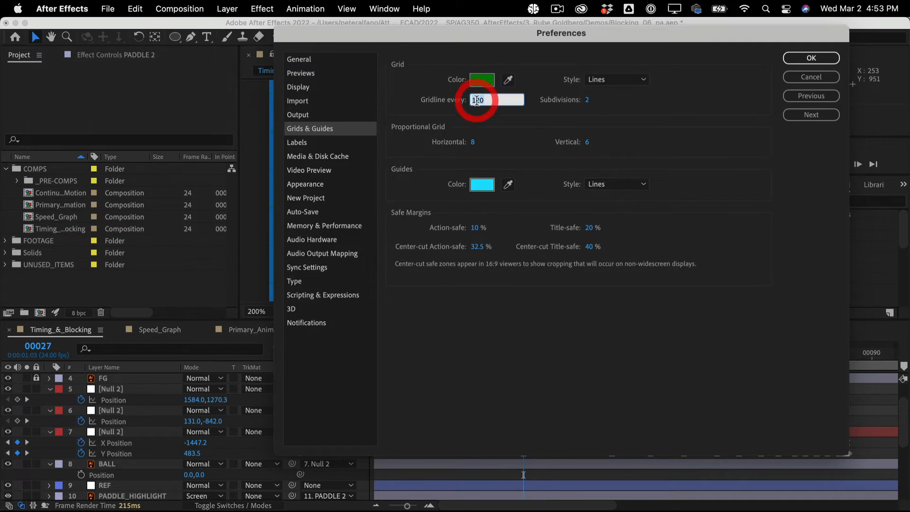
pyautogui.write('96')
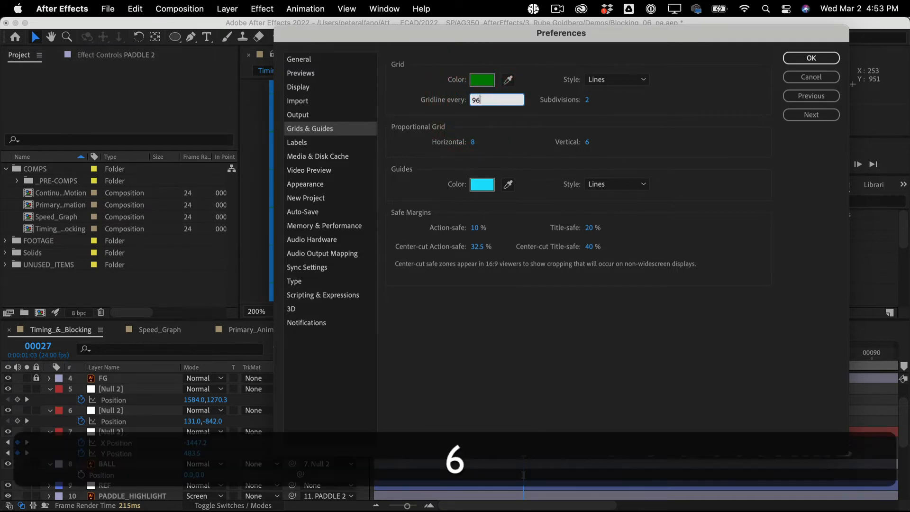
pyautogui.click(587, 99)
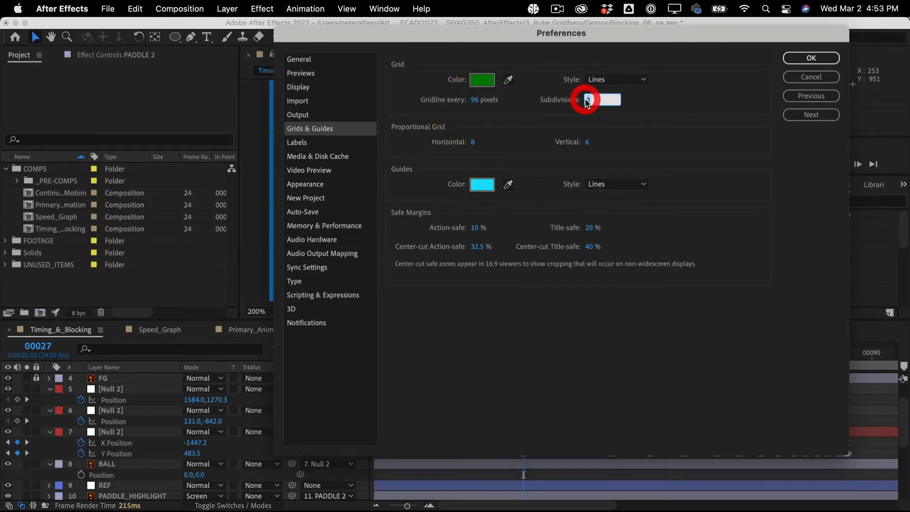
pyautogui.write('4')
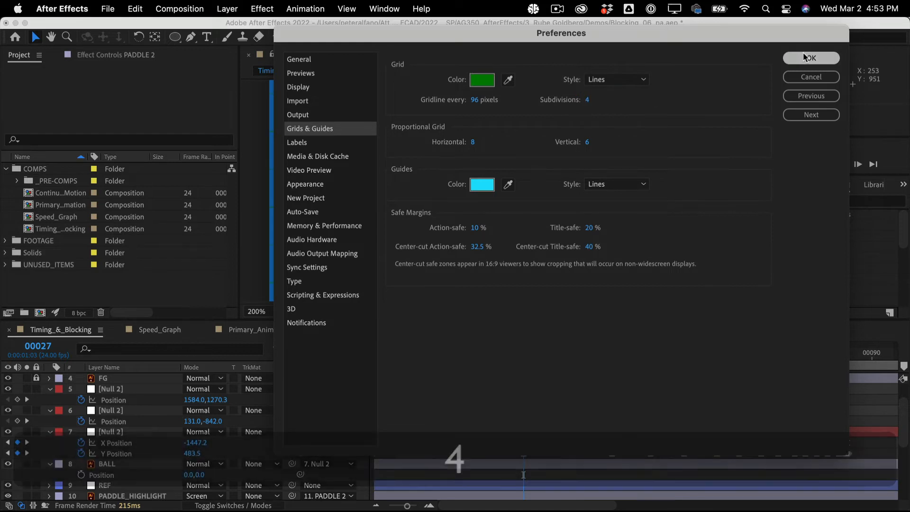
pyautogui.click(796, 57)
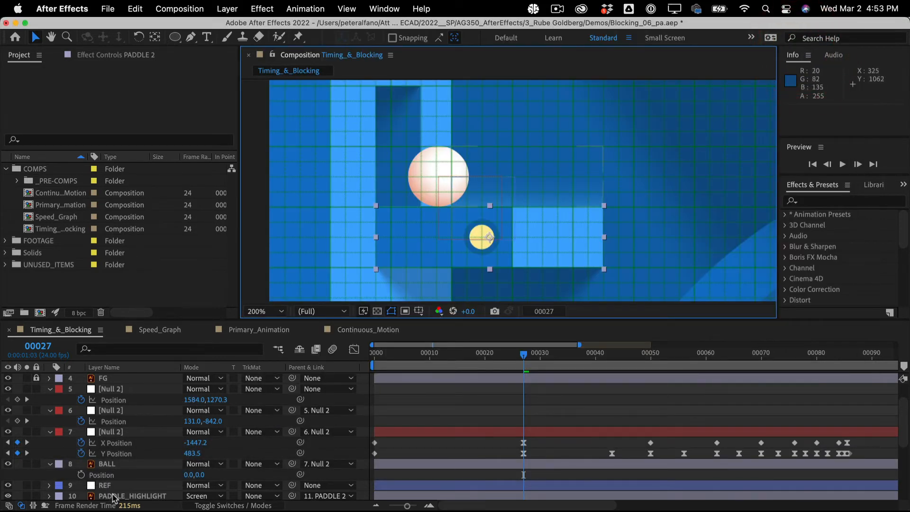
# Move PADDLE 2's anchor point onto the paddle's yellow pivot circle with the Pan Behind tool.
pyautogui.scroll(-3, 114, 497)
pyautogui.click(127, 474)
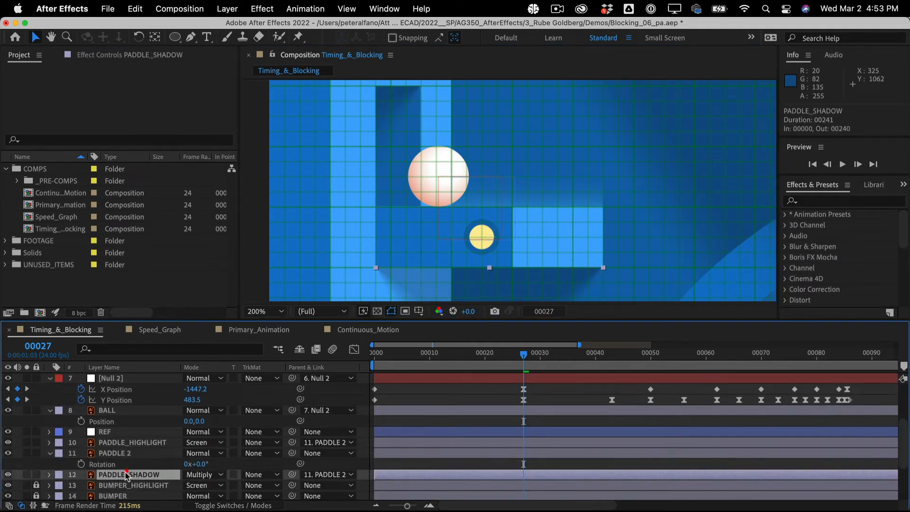
pyautogui.click(130, 453)
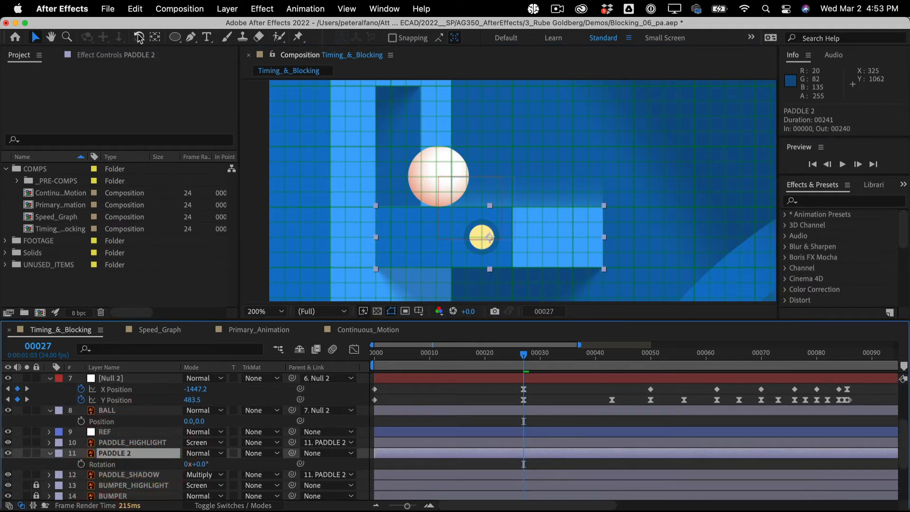
pyautogui.click(154, 37)
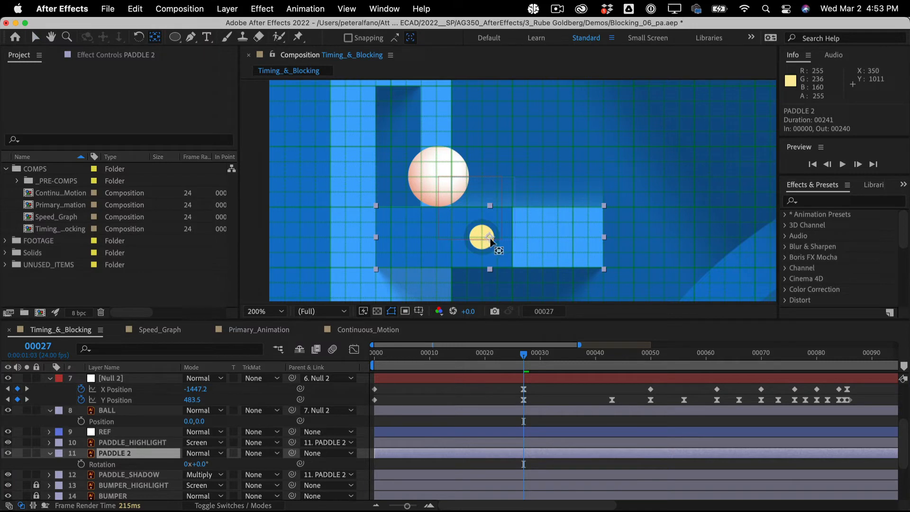
pyautogui.moveTo(491, 239); pyautogui.dragTo(484, 241)
# Enable Snap to Grid and fine-tune PADDLE 2's anchor point to the centre of the yellow pivot circle.
pyautogui.click(384, 9)
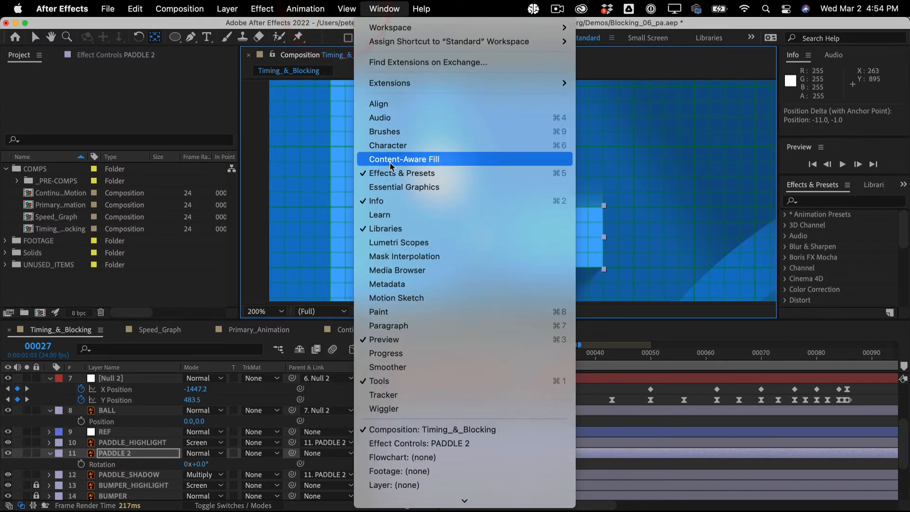
pyautogui.moveTo(347, 9)
pyautogui.click(375, 262)
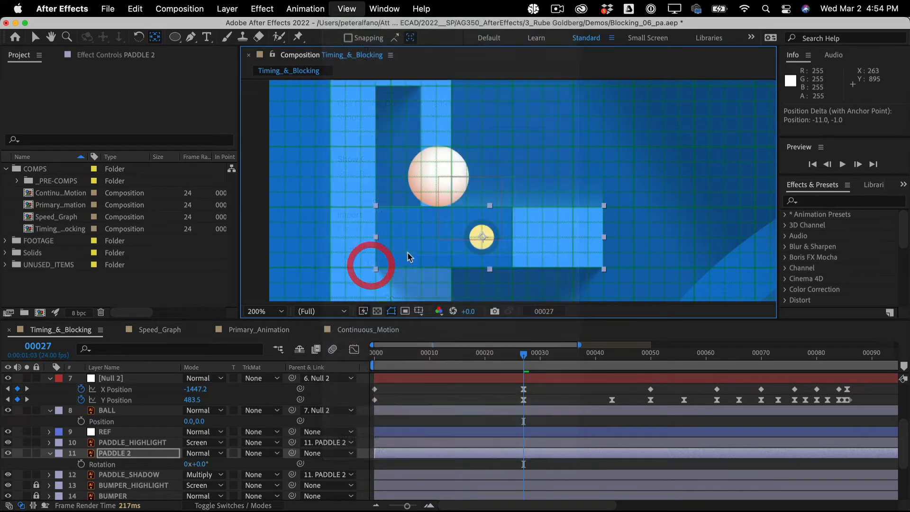
pyautogui.moveTo(481, 238); pyautogui.dragTo(479, 240)
# Turn off Snap to Grid and hide the grid over the composition.
pyautogui.click(349, 8)
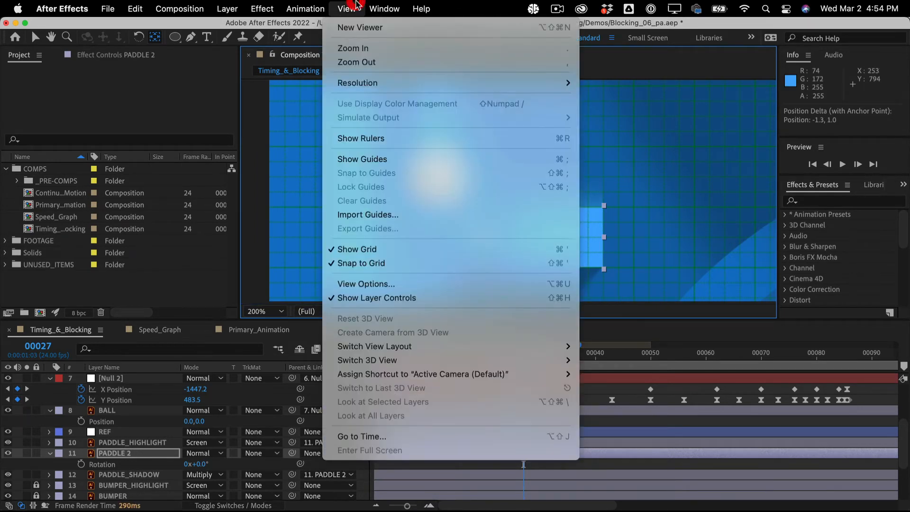
pyautogui.click(392, 262)
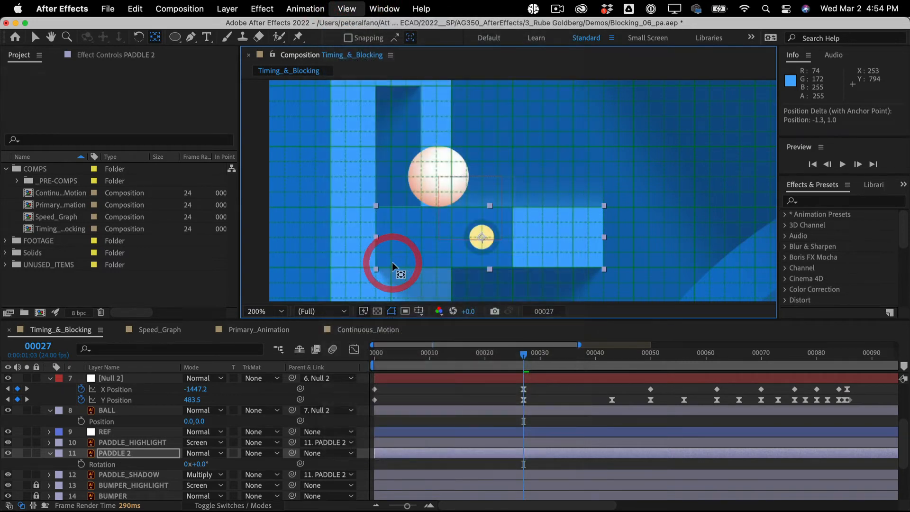
pyautogui.press('super+apostrophe')
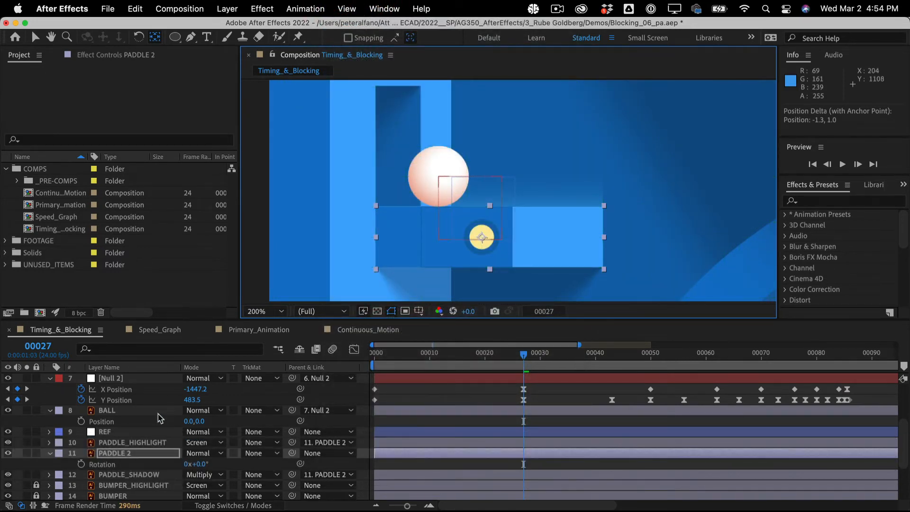
# Test PADDLE 2's pivot with a trial rotation and undo it, then keyframe its rotation at 0° on frame 27 and 65° on frame 30.
pyautogui.moveTo(203, 464)
pyautogui.mouseDown()
pyautogui.moveTo(219, 461)
pyautogui.moveTo(195, 464)
pyautogui.mouseUp()
pyautogui.press('shift+super+z')
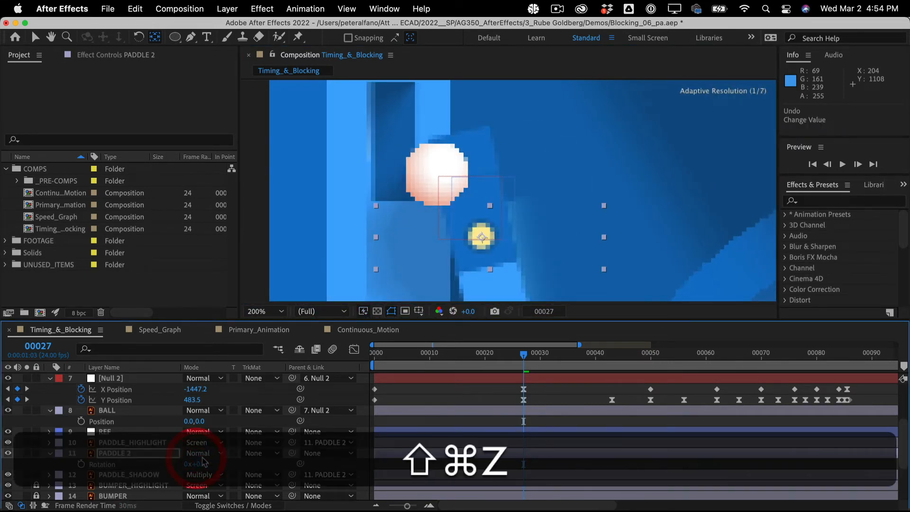
pyautogui.click(82, 463)
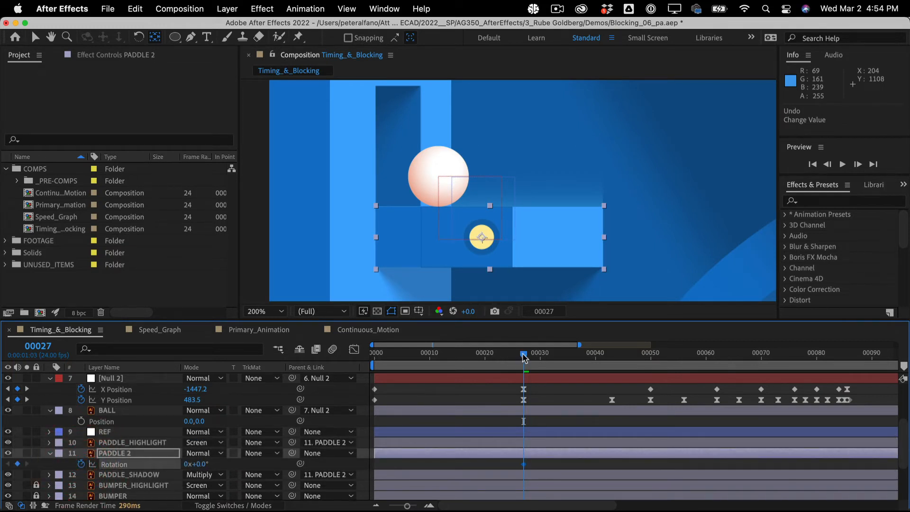
pyautogui.moveTo(524, 356); pyautogui.dragTo(543, 357)
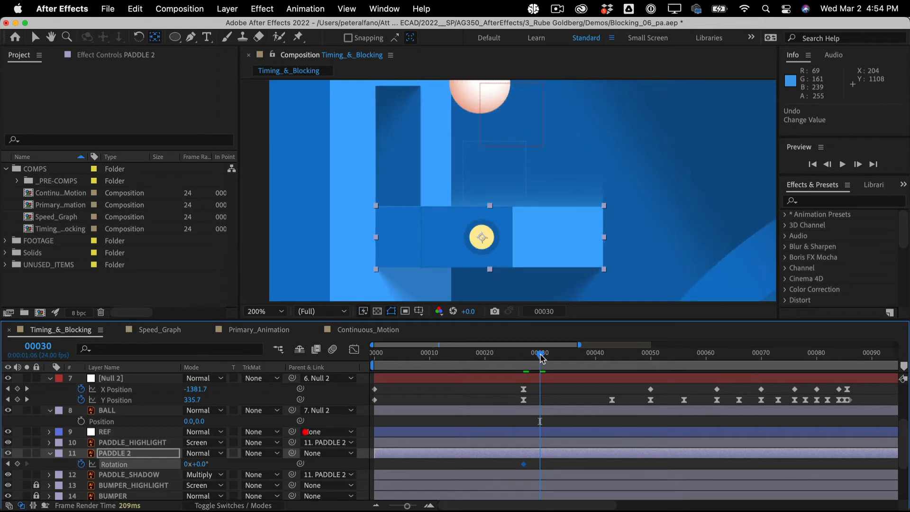
pyautogui.moveTo(207, 464); pyautogui.dragTo(245, 464)
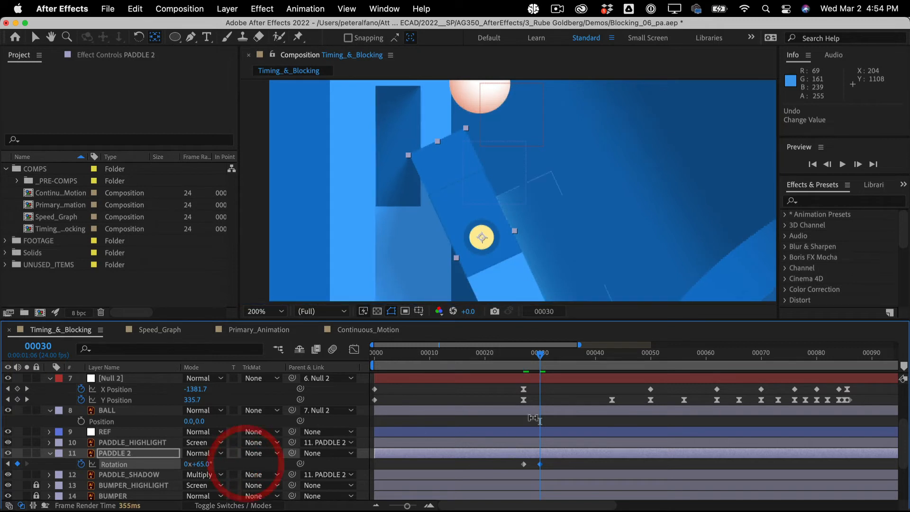
# Add a PADDLE 2 rotation keyframe of 0° at frame 43.
pyautogui.moveTo(542, 360); pyautogui.dragTo(612, 360)
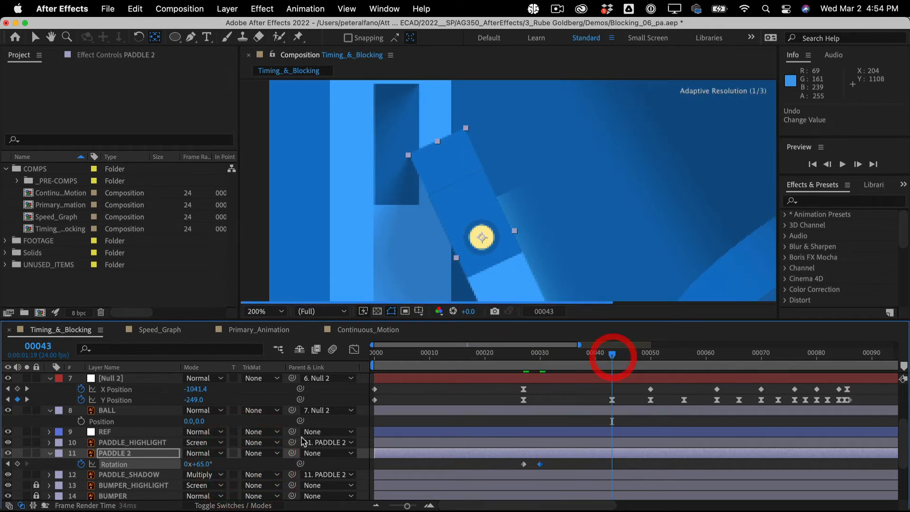
pyautogui.click(204, 464)
pyautogui.write('0')
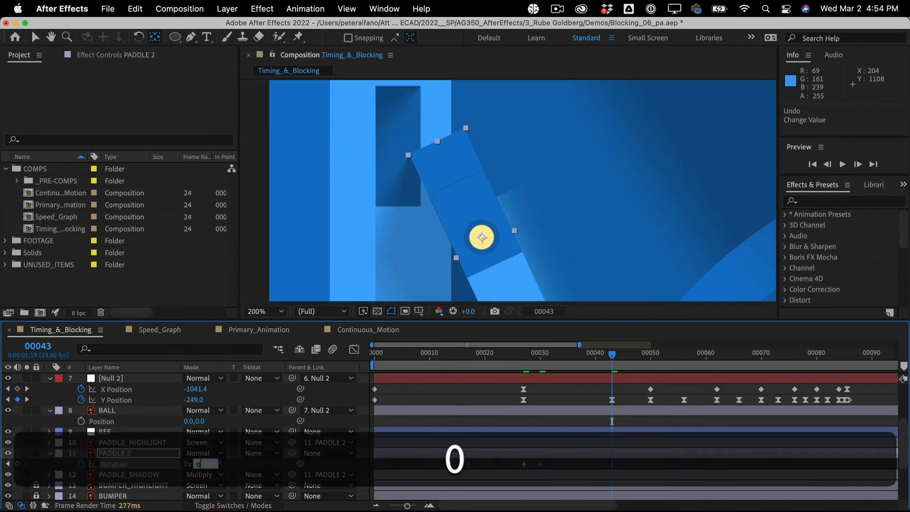
pyautogui.press('Return')
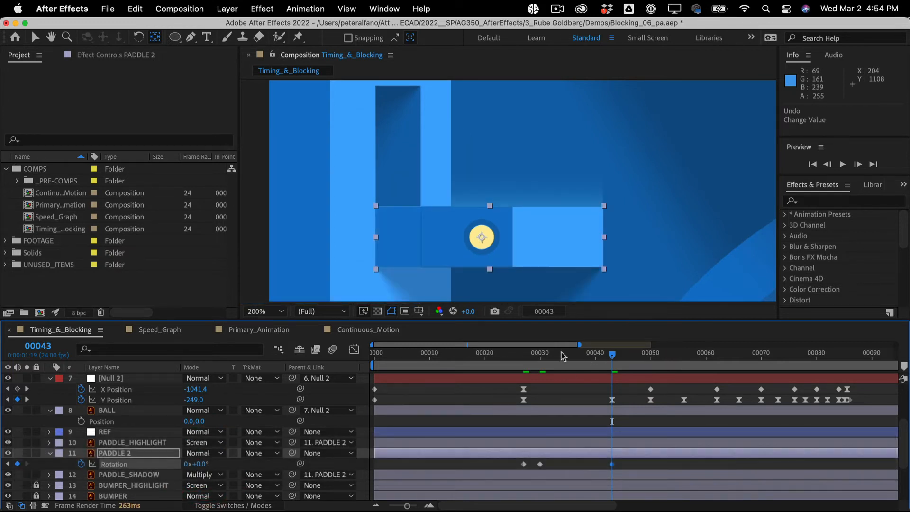
# Review the paddle's swing between frames 27 and 30 at 50% magnification.
pyautogui.moveTo(563, 356); pyautogui.dragTo(523, 357)
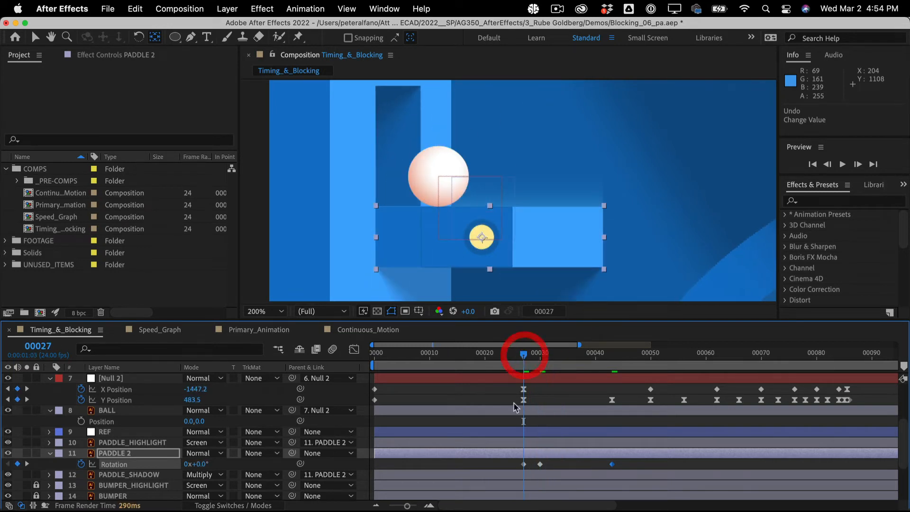
pyautogui.moveTo(631, 320); pyautogui.dragTo(629, 302)
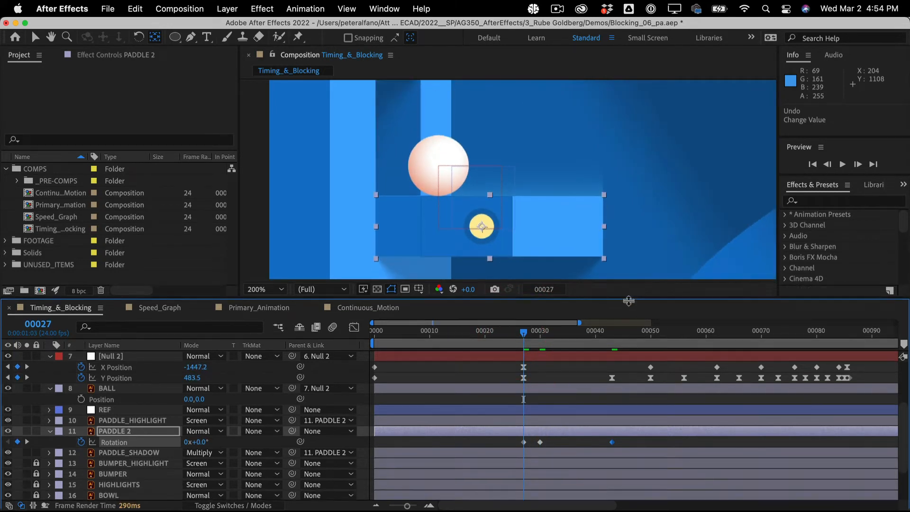
pyautogui.press(',')
pyautogui.press(',')
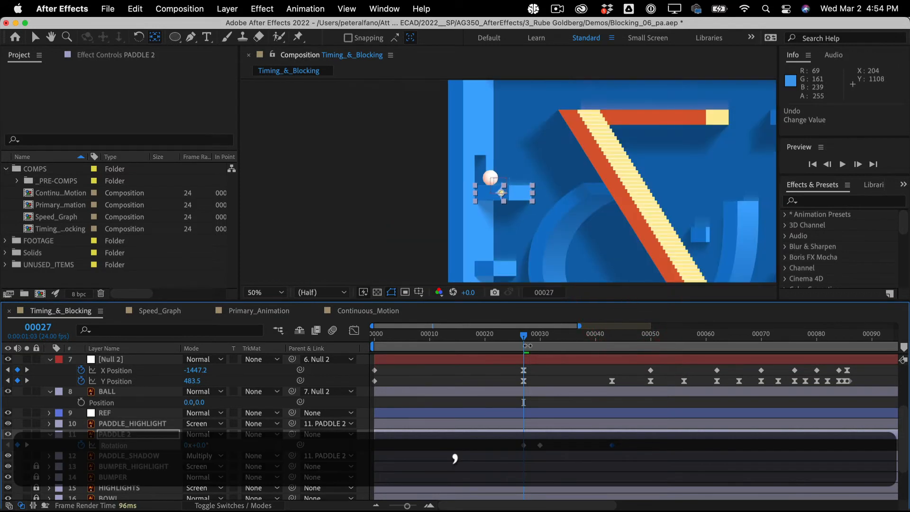
pyautogui.moveTo(525, 342); pyautogui.dragTo(543, 335)
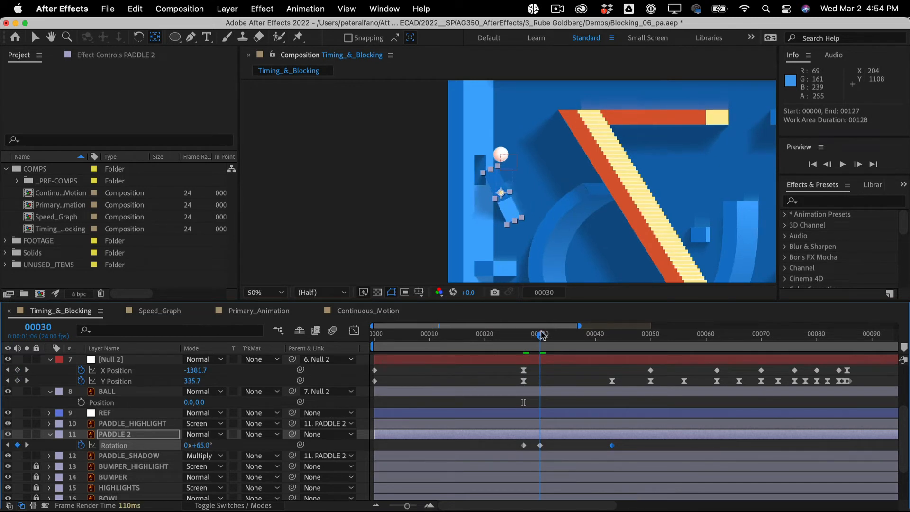
pyautogui.click(541, 334)
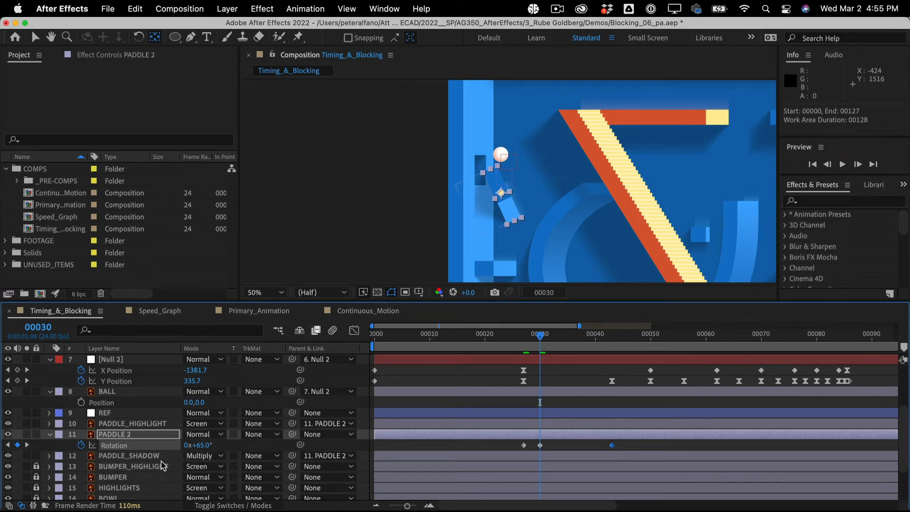
# Show the layer switches and In, Out, Duration and Stretch columns in the timeline, and enlarge the timeline panel.
pyautogui.click(33, 505)
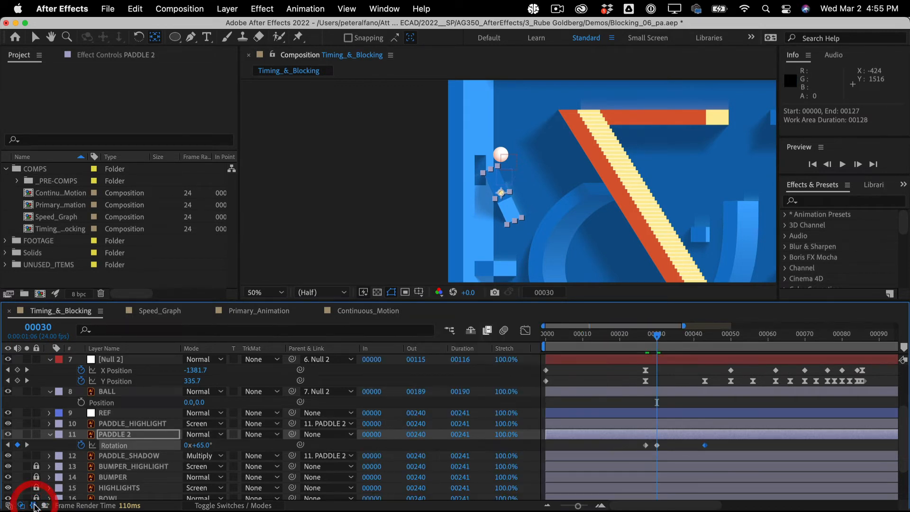
pyautogui.click(9, 506)
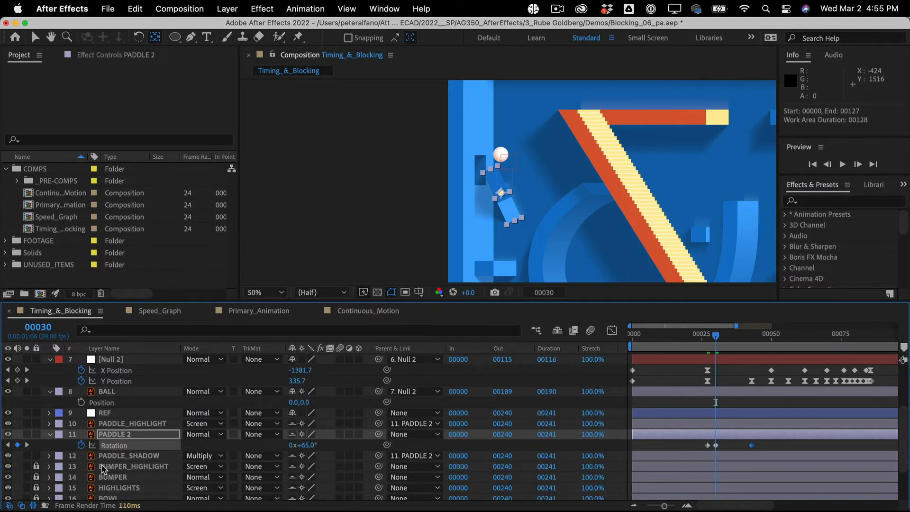
pyautogui.click(141, 456)
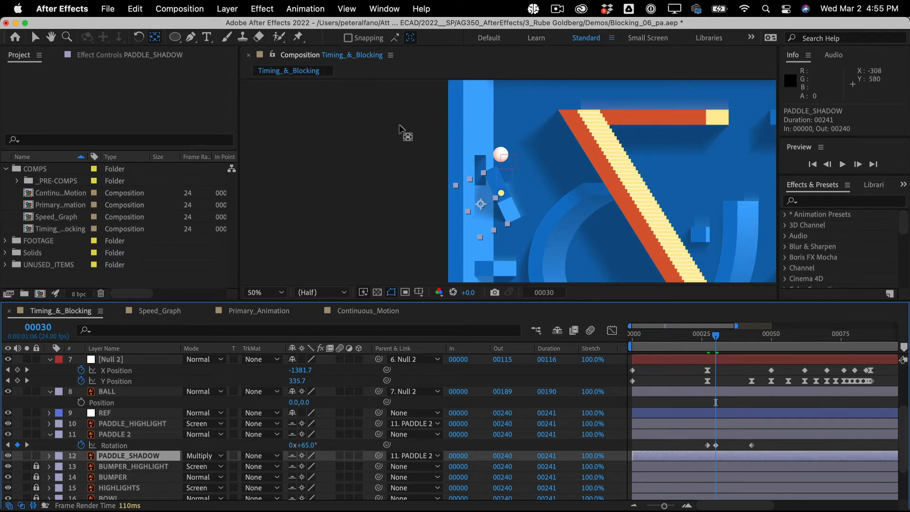
pyautogui.click(35, 38)
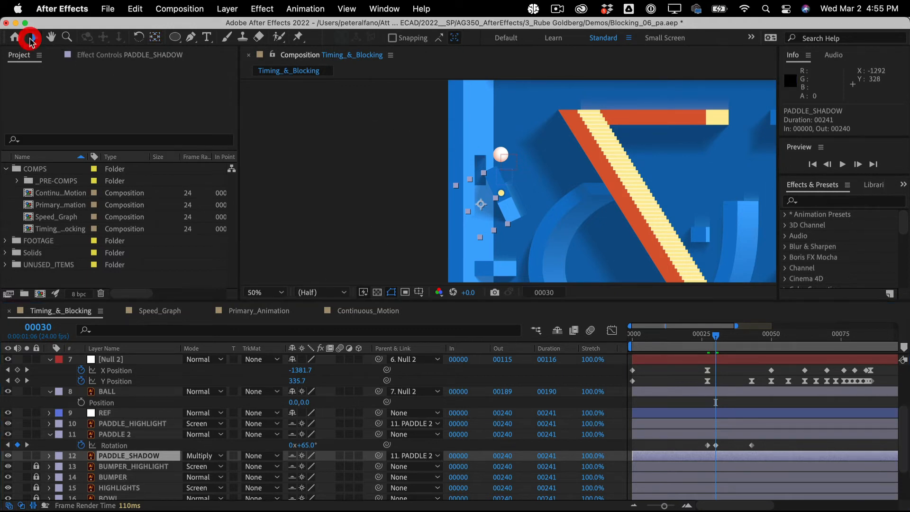
pyautogui.click(468, 168)
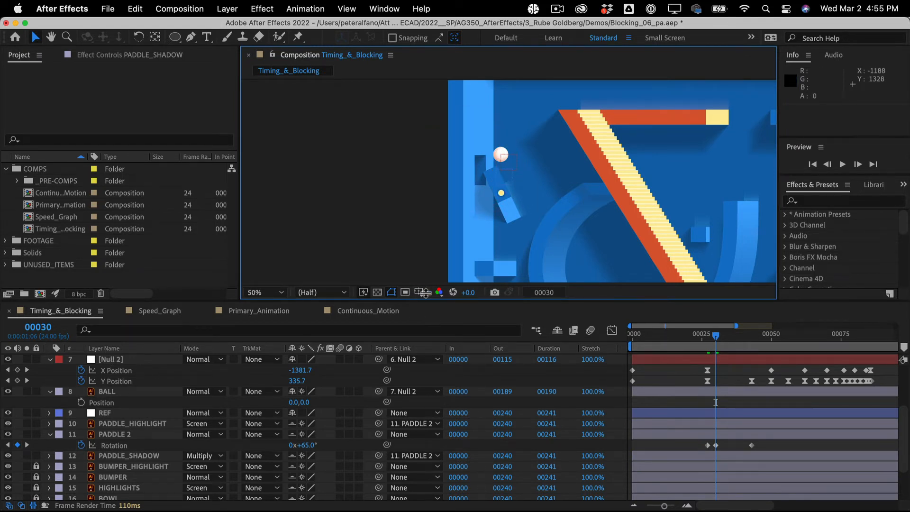
pyautogui.moveTo(424, 294); pyautogui.dragTo(423, 232)
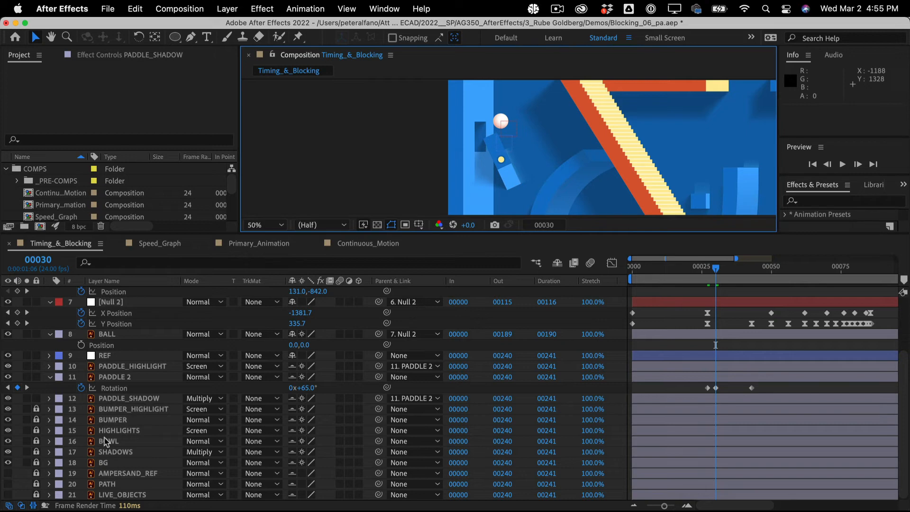
# Toggle the visibility of the FRAME, FG_SHADOW and FG layers to check what each one covers.
pyautogui.scroll(3, 101, 425)
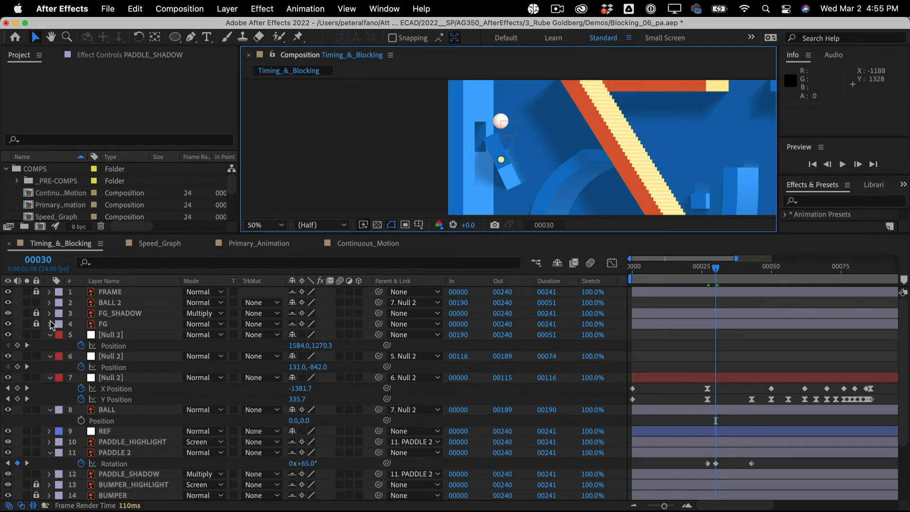
pyautogui.click(8, 291)
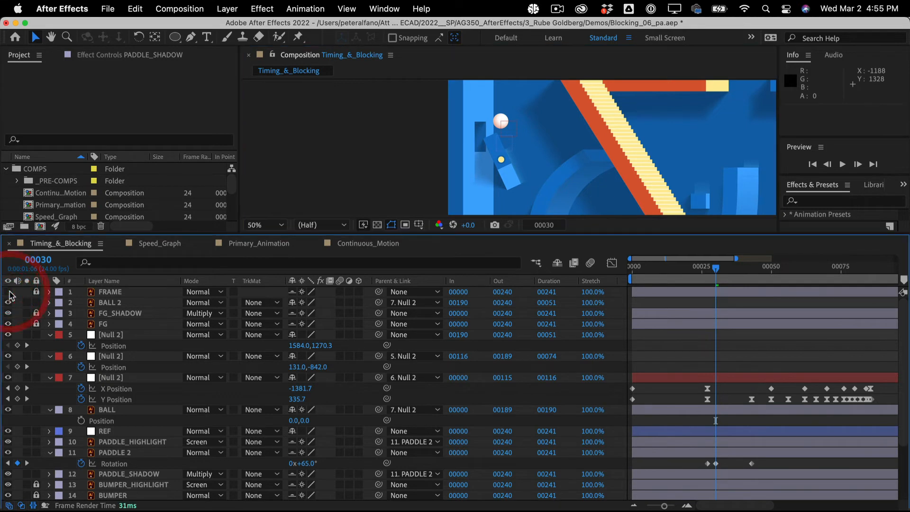
pyautogui.click(8, 291)
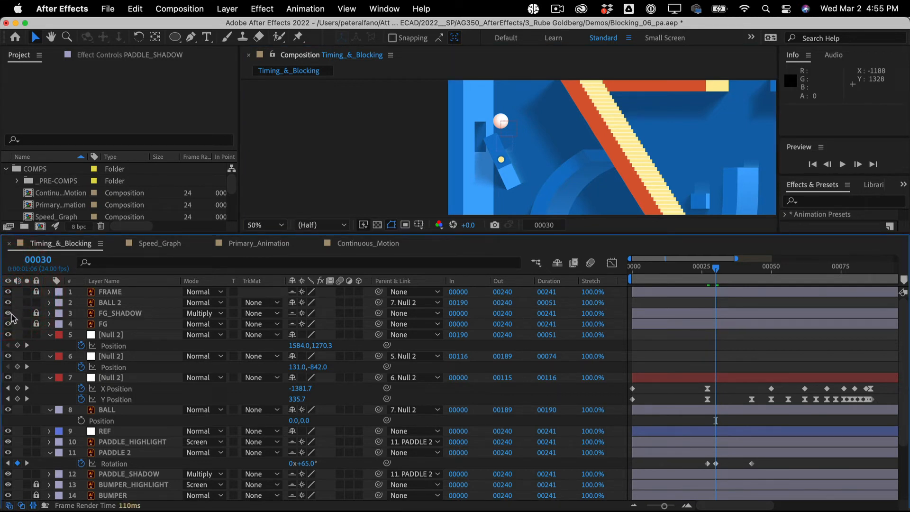
pyautogui.click(9, 313)
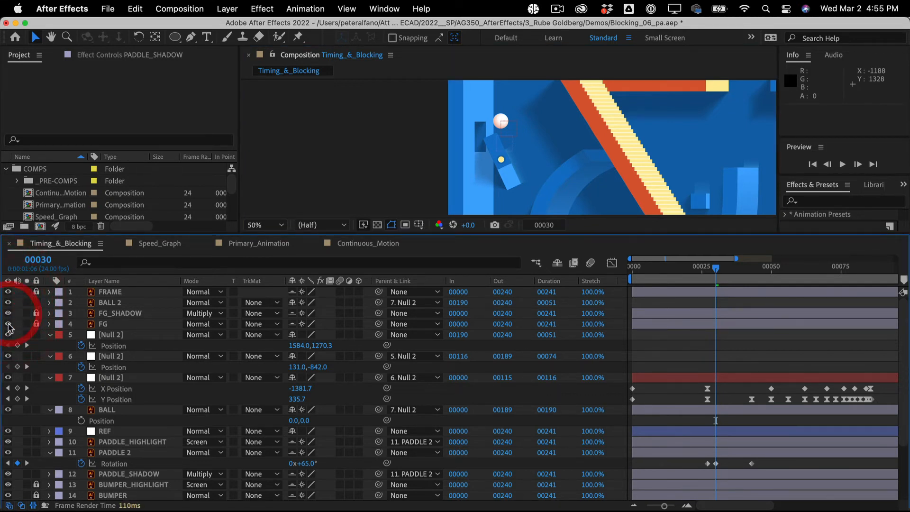
pyautogui.click(8, 324)
pyautogui.click(8, 325)
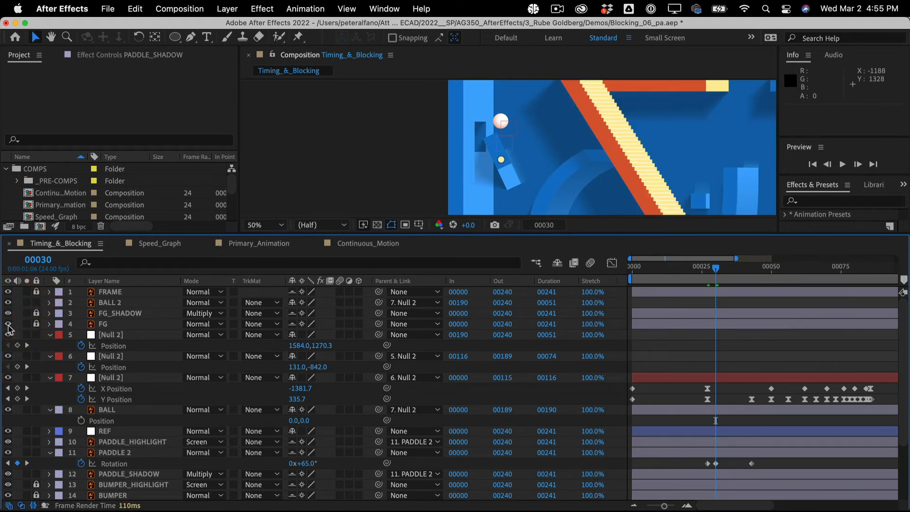
# Move the PADDLE_HIGHLIGHT, PADDLE 2 and PADDLE_SHADOW layers directly above FG_SHADOW in the layer stack and check the paddle at frame 27.
pyautogui.click(136, 454)
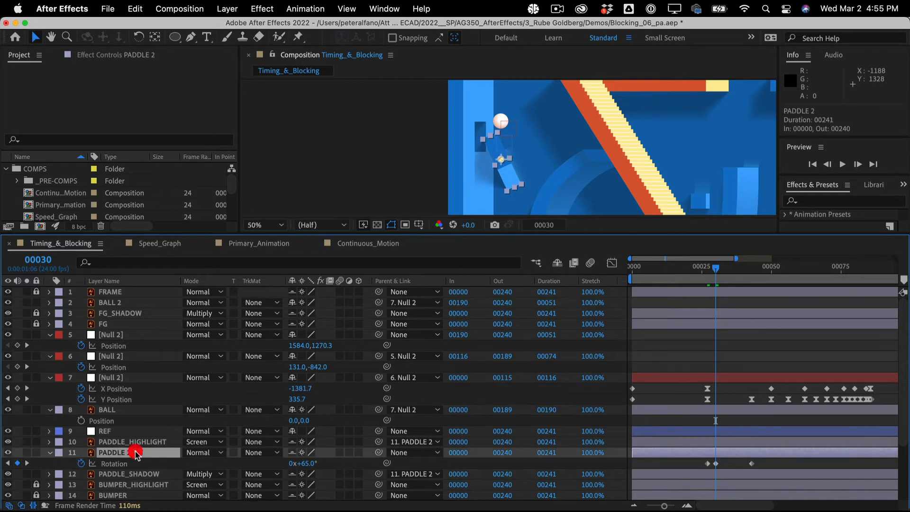
pyautogui.keyDown('shift'); pyautogui.click(138, 441); pyautogui.keyUp('shift')
pyautogui.keyDown('shift'); pyautogui.click(135, 473); pyautogui.keyUp('shift')
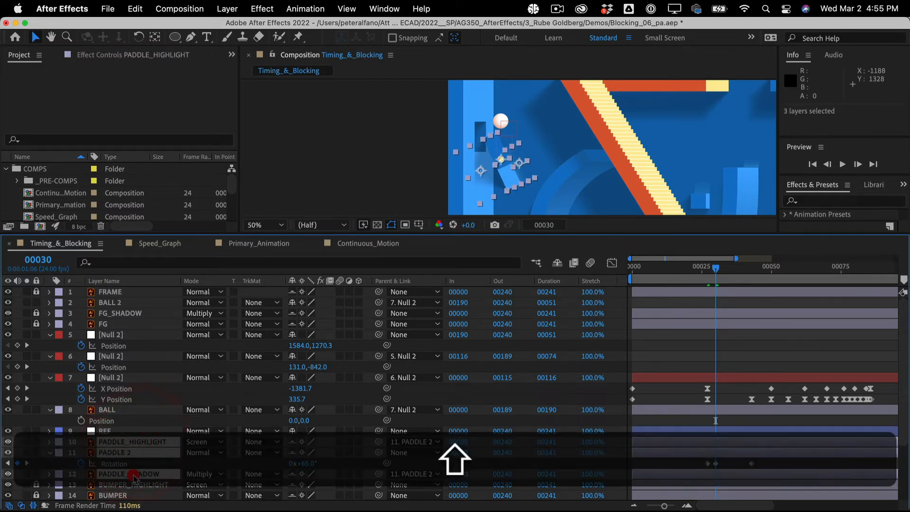
pyautogui.moveTo(136, 473); pyautogui.dragTo(138, 314)
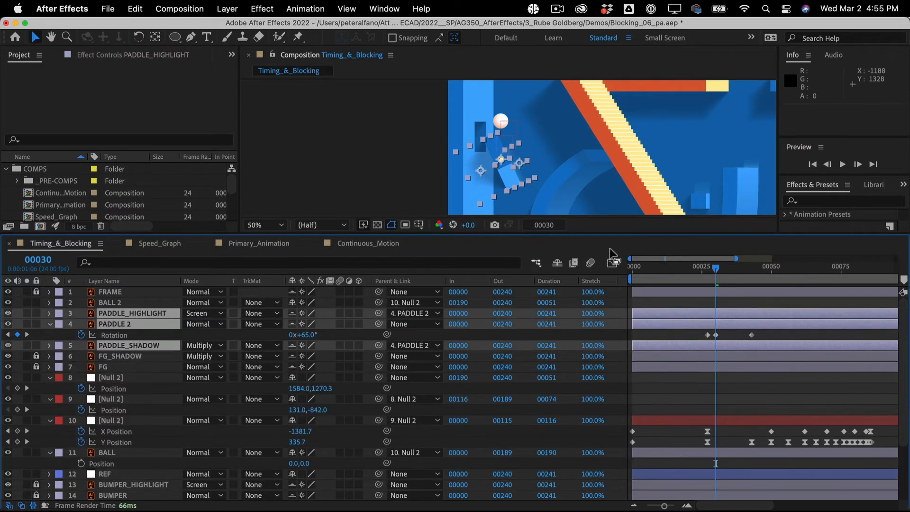
pyautogui.moveTo(695, 269)
pyautogui.mouseDown()
pyautogui.moveTo(670, 268)
pyautogui.moveTo(737, 268)
pyautogui.moveTo(699, 264)
pyautogui.mouseUp()
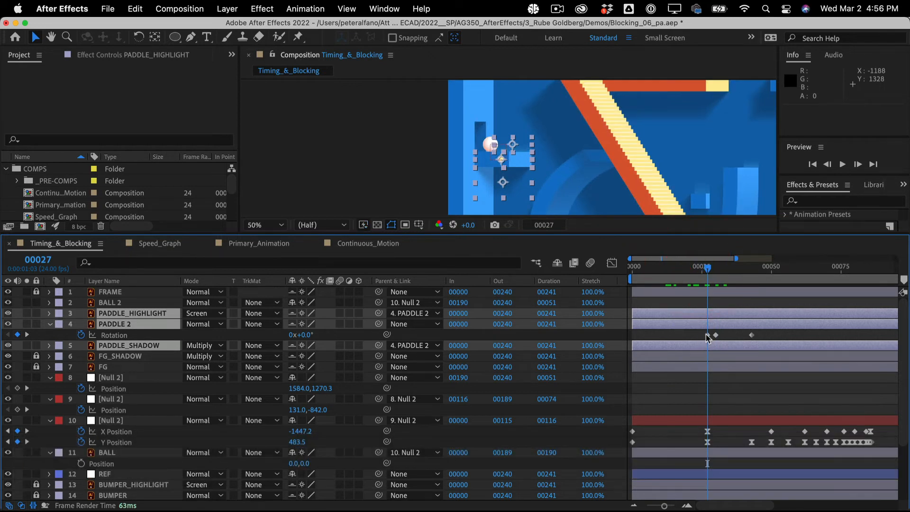
# Apply Easy Ease to the PADDLE 2 Rotation keyframes at frames 27 and 43.
pyautogui.click(708, 334)
pyautogui.click(708, 335)
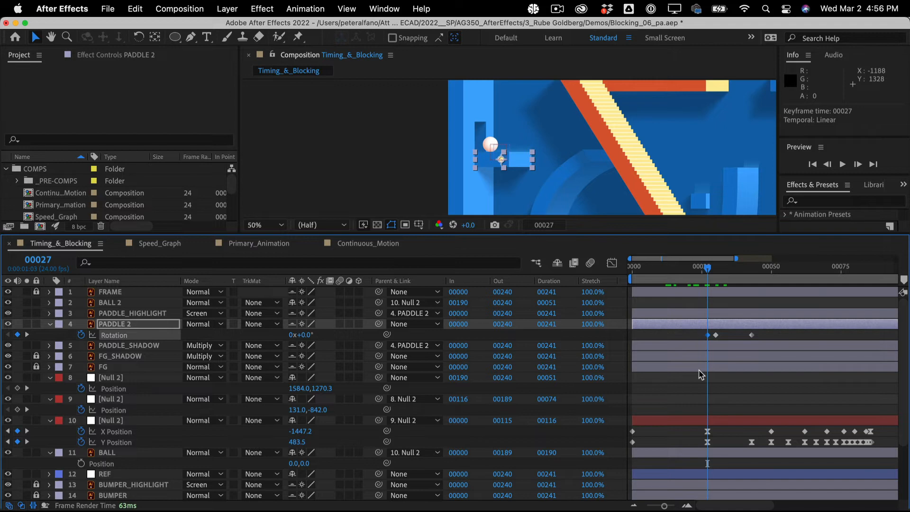
pyautogui.press('F9')
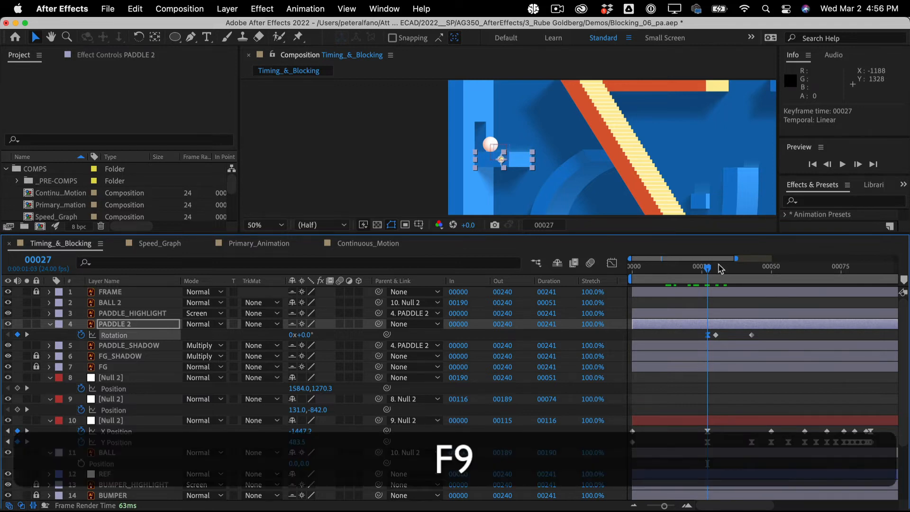
pyautogui.moveTo(710, 267); pyautogui.dragTo(757, 272)
pyautogui.moveTo(761, 334); pyautogui.dragTo(745, 337)
pyautogui.press('F9')
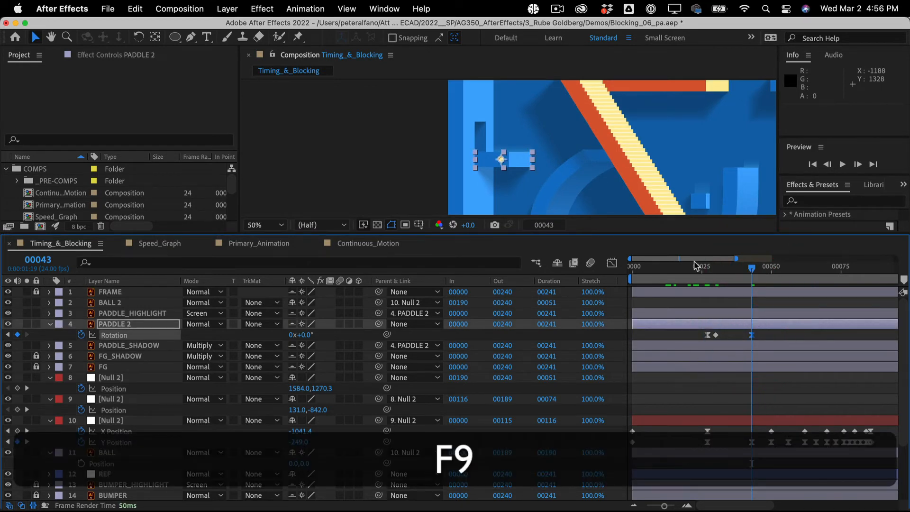
# Hide the In, Out, Duration and Stretch columns in the timeline and enlarge the composition viewer.
pyautogui.moveTo(738, 260); pyautogui.dragTo(814, 258)
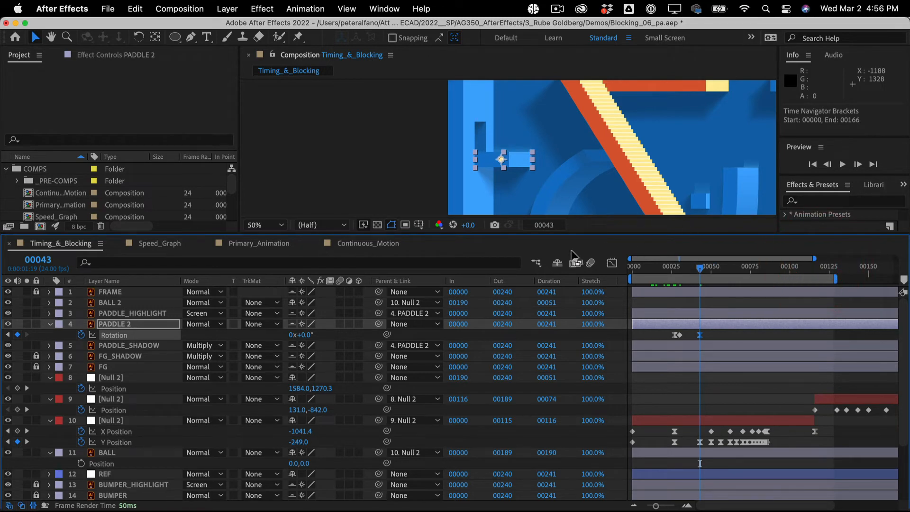
pyautogui.click(34, 505)
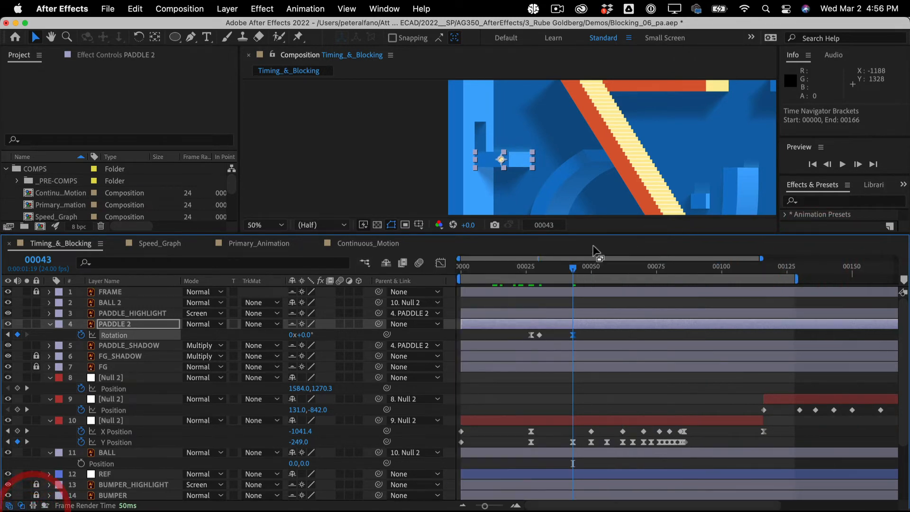
pyautogui.moveTo(626, 233); pyautogui.dragTo(609, 377)
pyautogui.moveTo(552, 311); pyautogui.dragTo(537, 316)
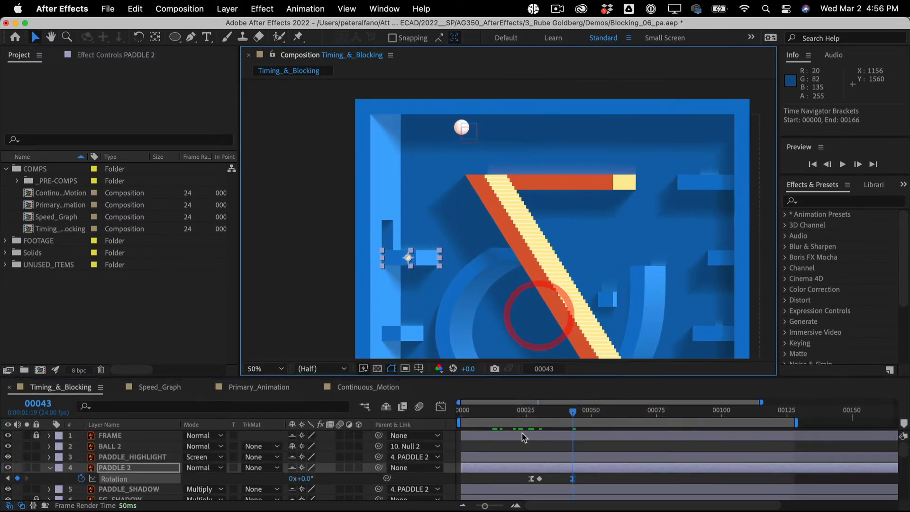
# Play the animation from frame 0 to review the eased paddle swing against the ball's bounce.
pyautogui.moveTo(524, 413); pyautogui.dragTo(405, 415)
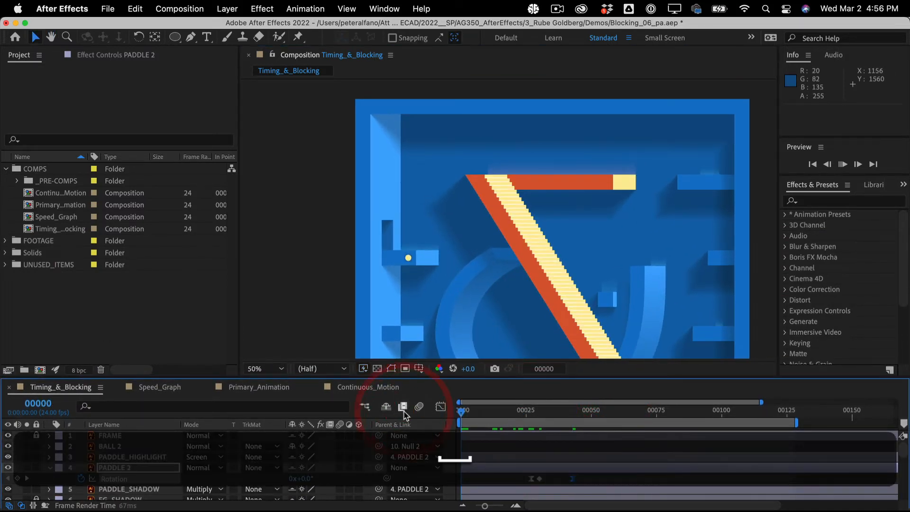
pyautogui.press('space')
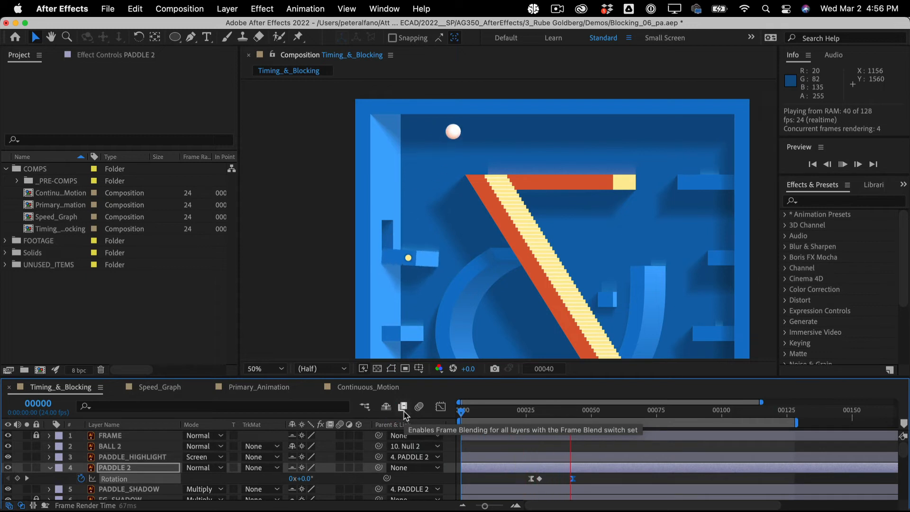
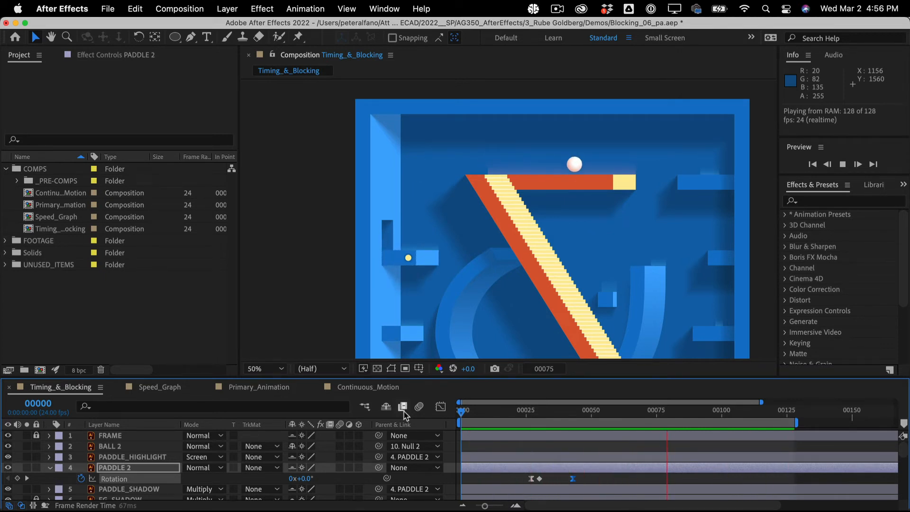
pyautogui.press('space')
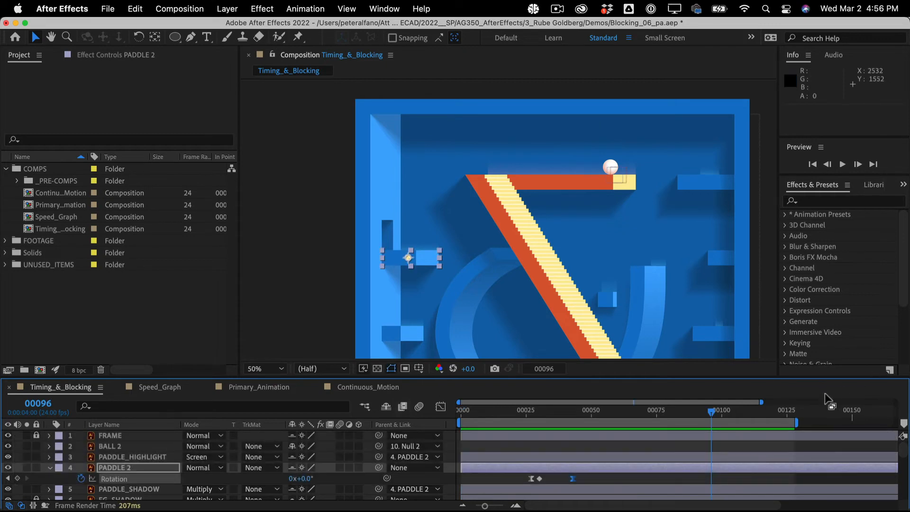
# Enlarge the timeline, extend its visible range to frame 220 and move the playhead to frame 130.
pyautogui.moveTo(761, 402); pyautogui.dragTo(790, 402)
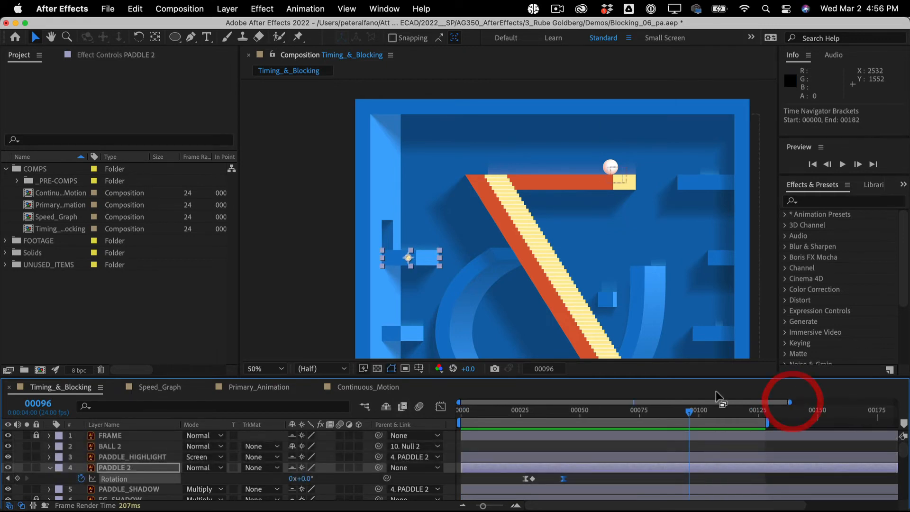
pyautogui.moveTo(714, 376); pyautogui.dragTo(700, 294)
pyautogui.moveTo(726, 328); pyautogui.dragTo(747, 330)
pyautogui.moveTo(755, 326); pyautogui.dragTo(771, 326)
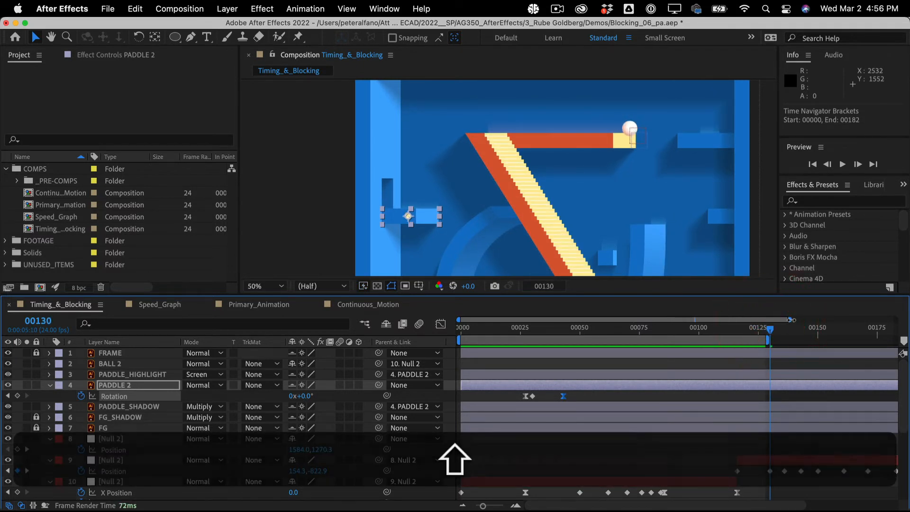
pyautogui.moveTo(791, 320); pyautogui.dragTo(858, 319)
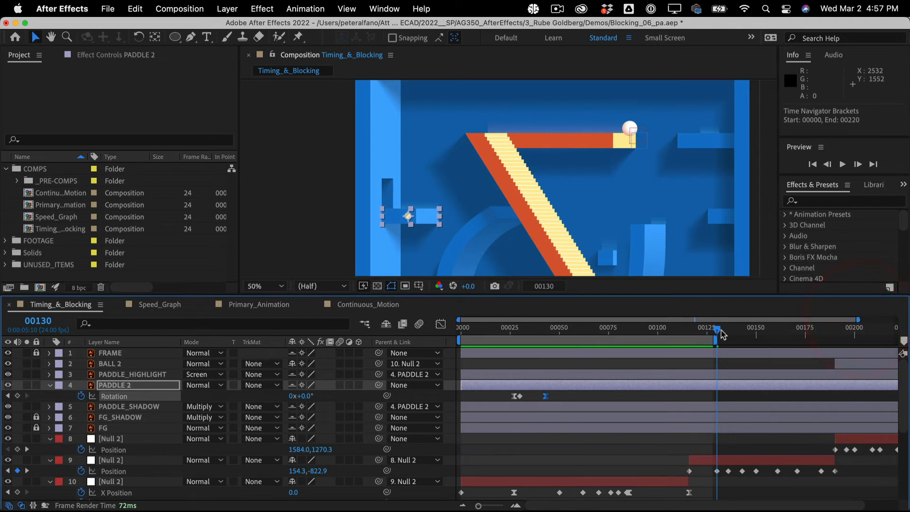
pyautogui.moveTo(716, 296); pyautogui.dragTo(715, 311)
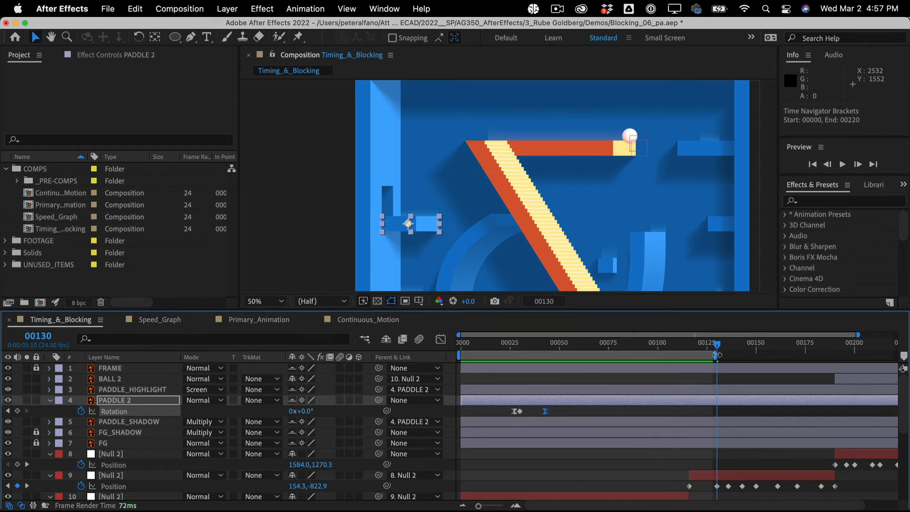
# Lock the Null 2 layers 8 and 10, keeping layer 9 editable.
pyautogui.click(114, 478)
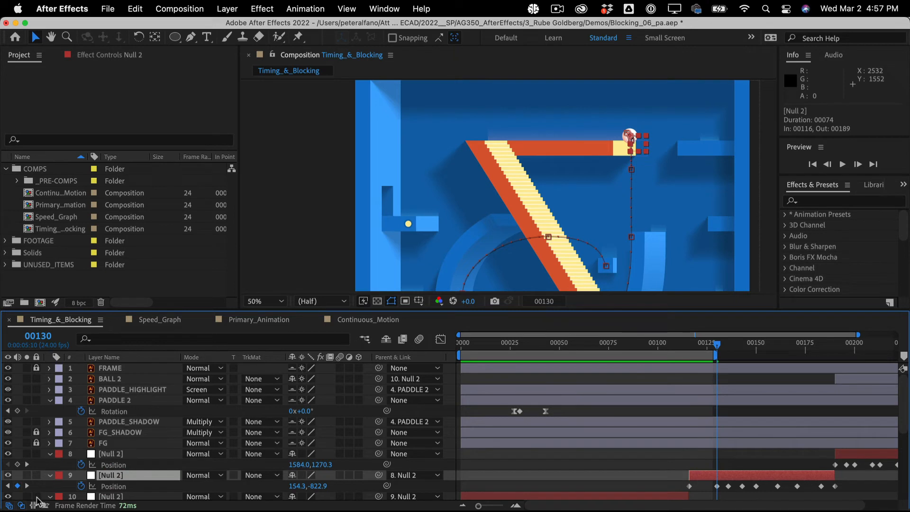
pyautogui.click(36, 454)
pyautogui.click(36, 497)
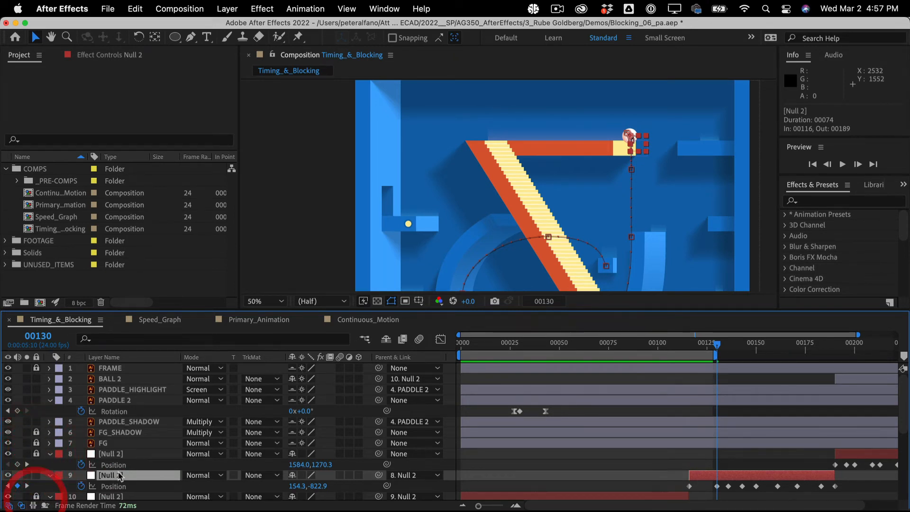
# Deselect the null layer and hide all shy layers in the timeline.
pyautogui.click(292, 360)
pyautogui.click(293, 360)
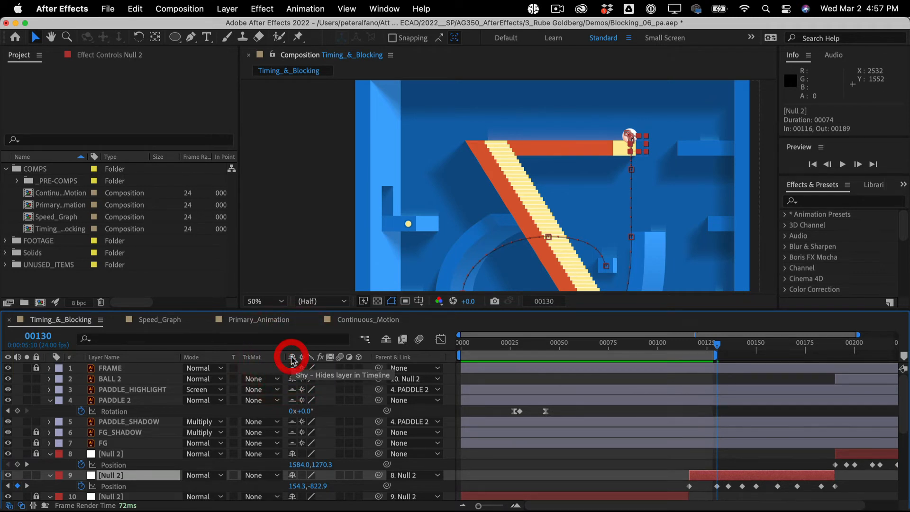
pyautogui.click(292, 361)
pyautogui.click(292, 360)
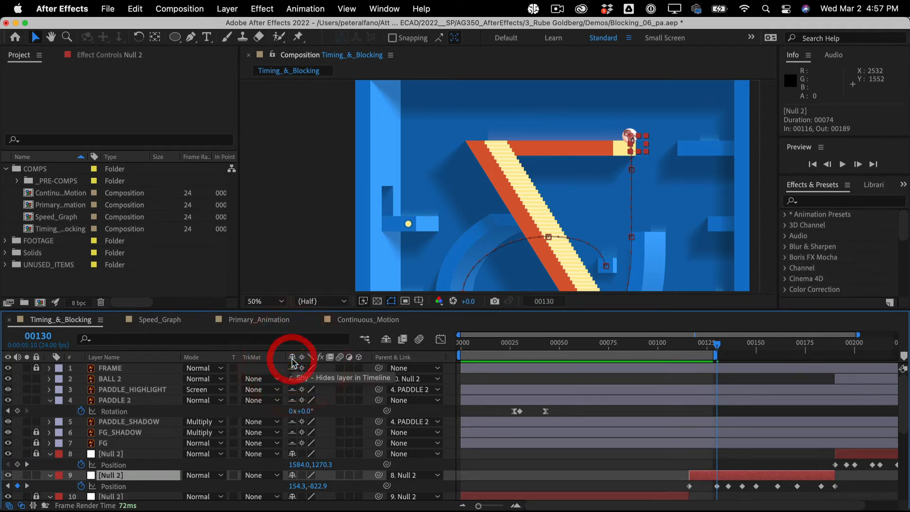
pyautogui.click(268, 272)
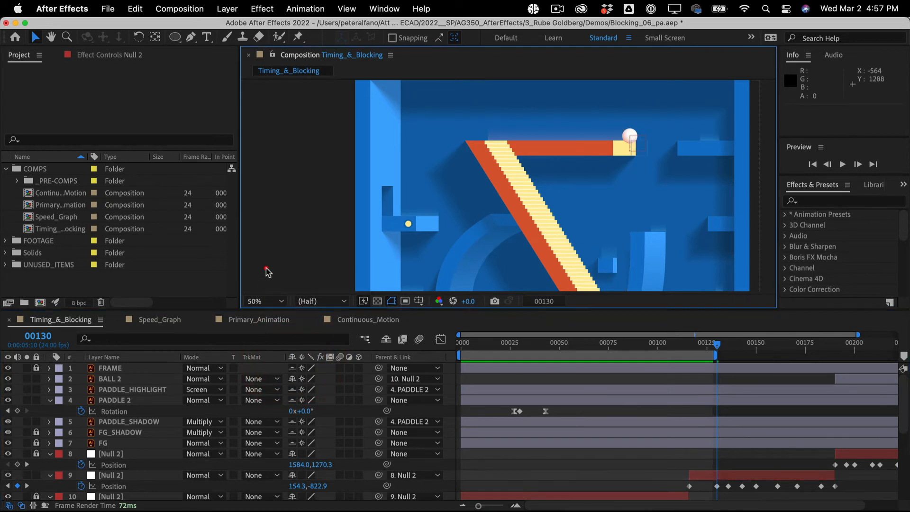
pyautogui.click(294, 362)
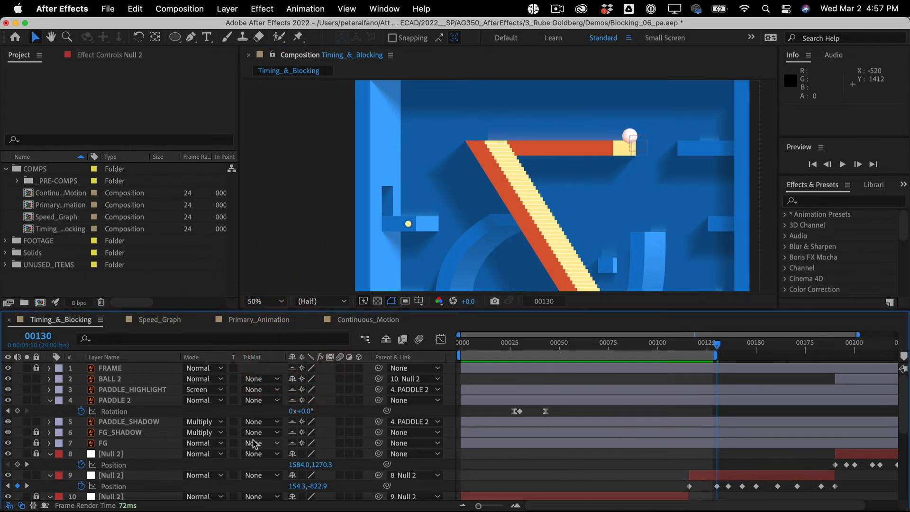
pyautogui.click(537, 486)
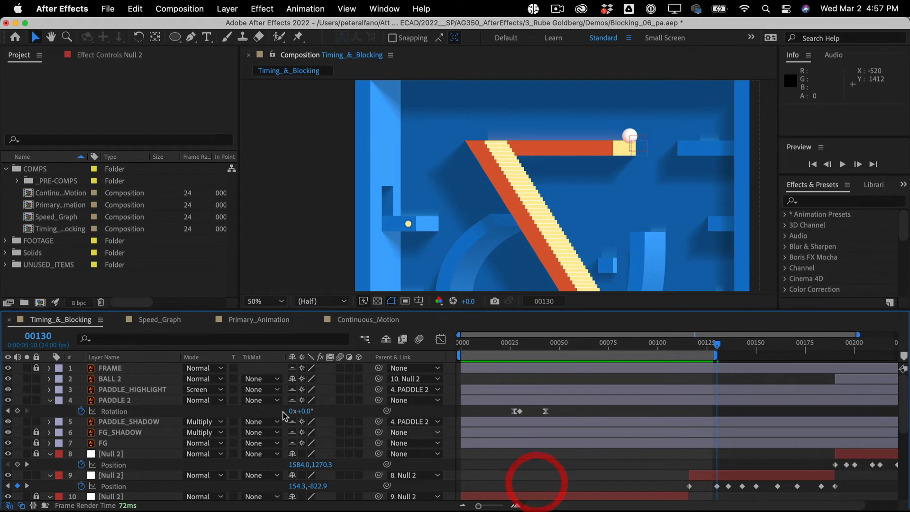
pyautogui.click(283, 255)
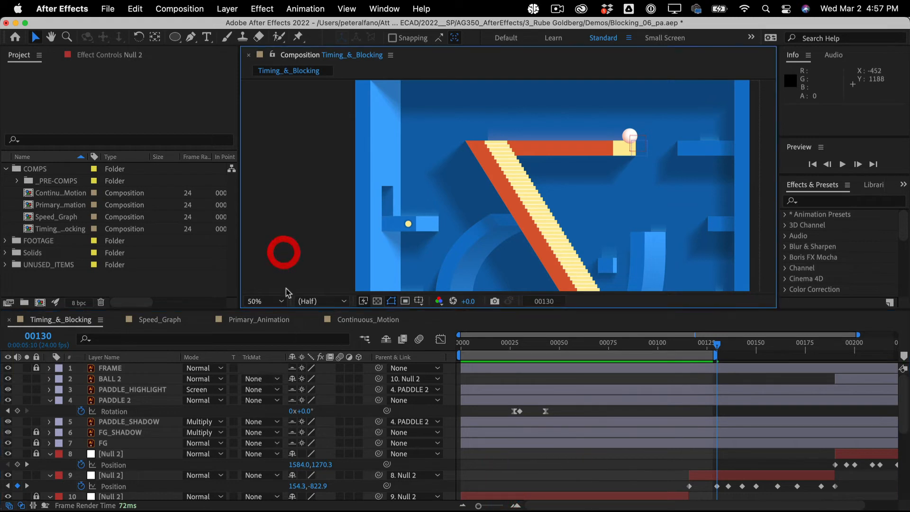
pyautogui.click(292, 359)
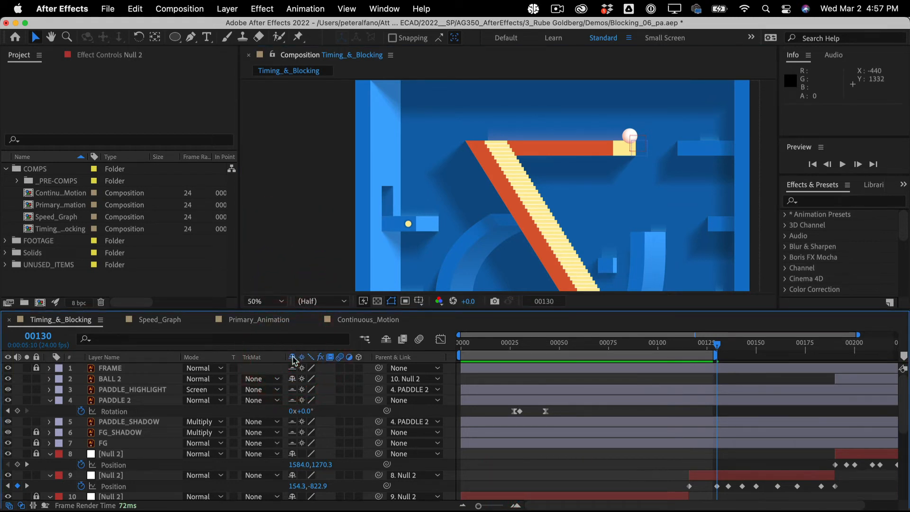
pyautogui.click(293, 358)
pyautogui.click(386, 339)
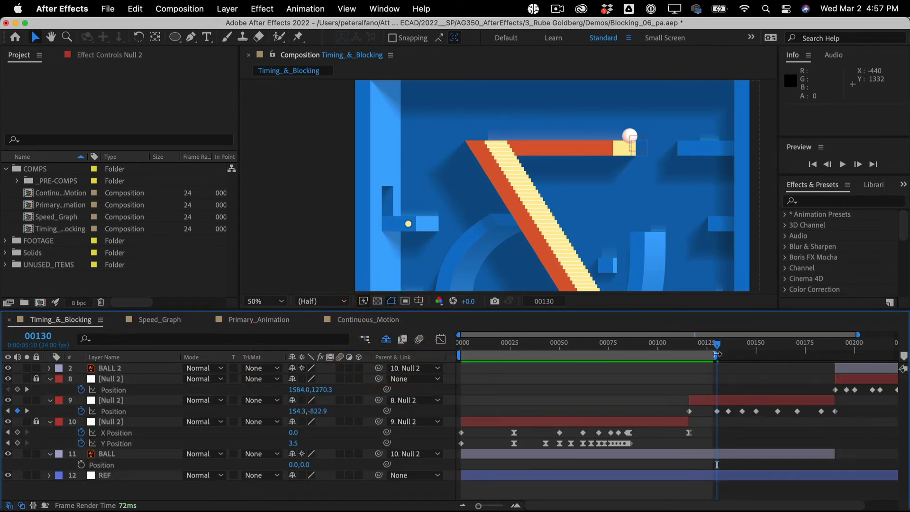
# Set the work area to frames 110 through 193 and move the playhead to frame 161.
pyautogui.moveTo(717, 354); pyautogui.dragTo(844, 355)
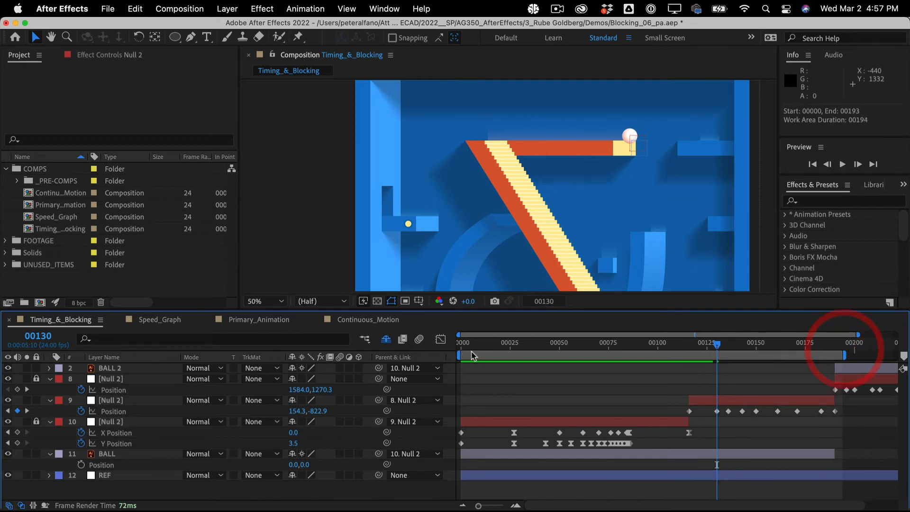
pyautogui.moveTo(462, 354); pyautogui.dragTo(676, 354)
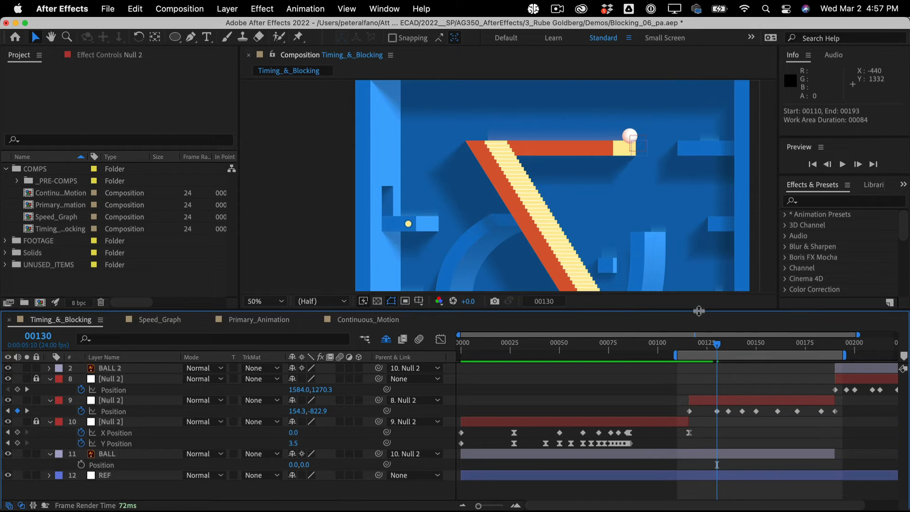
pyautogui.click(608, 313)
pyautogui.moveTo(709, 343); pyautogui.dragTo(777, 323)
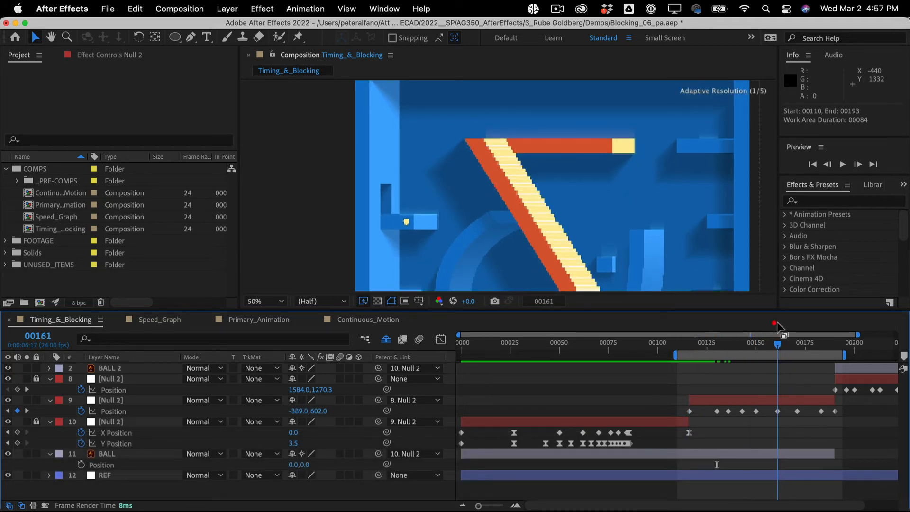
pyautogui.click(666, 375)
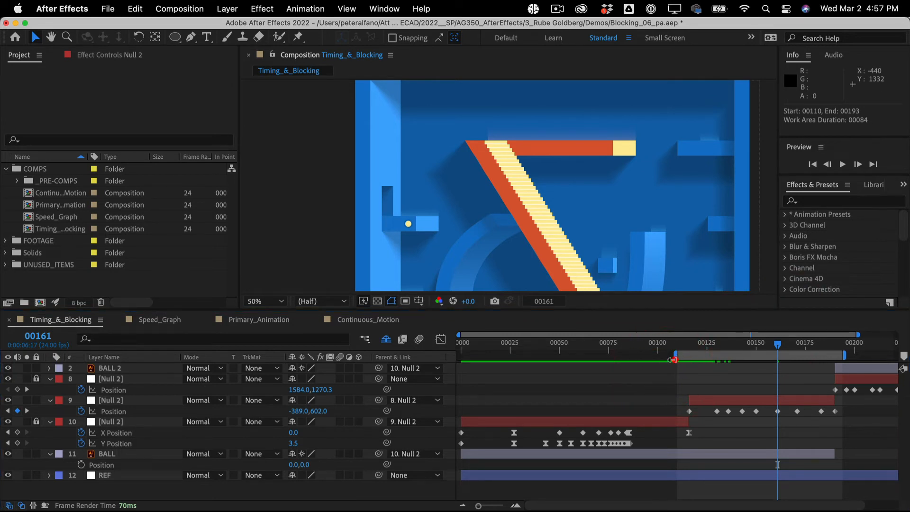
pyautogui.click(674, 360)
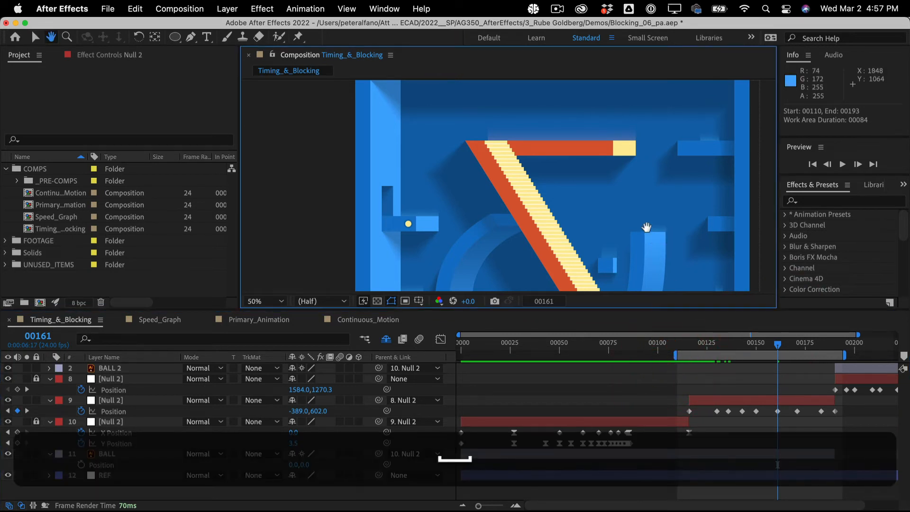
pyautogui.moveTo(650, 229); pyautogui.dragTo(636, 179)
pyautogui.click(342, 302)
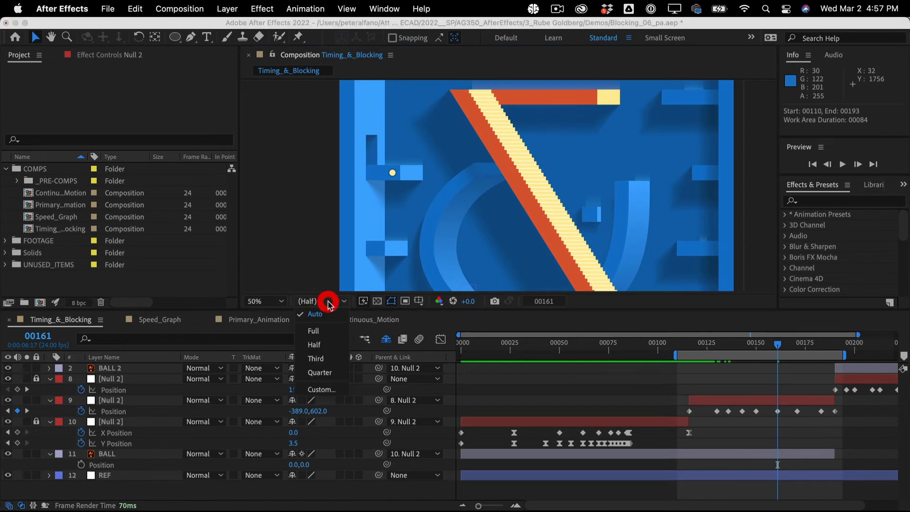
pyautogui.click(315, 330)
pyautogui.click(320, 302)
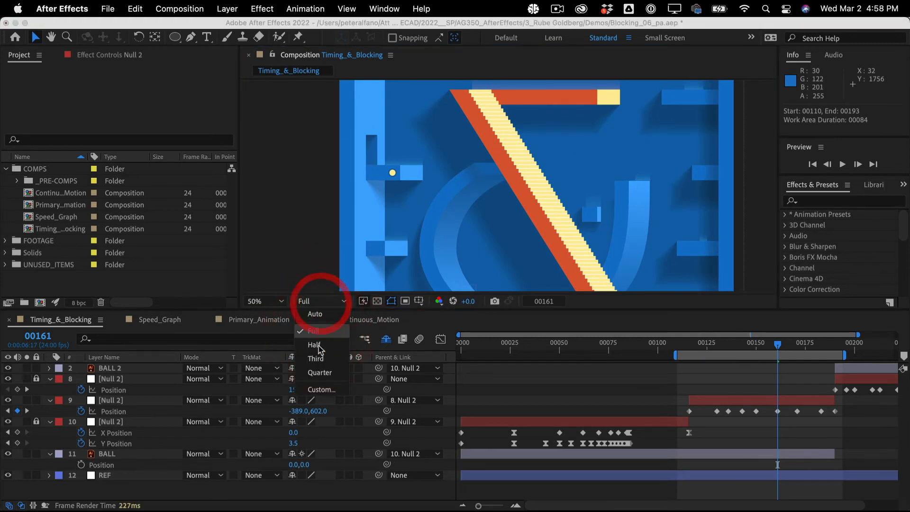
pyautogui.click(315, 314)
# Fit the whole composition in the viewer and scrub to the layer 9 null's Position keyframe at frame 150.
pyautogui.click(279, 303)
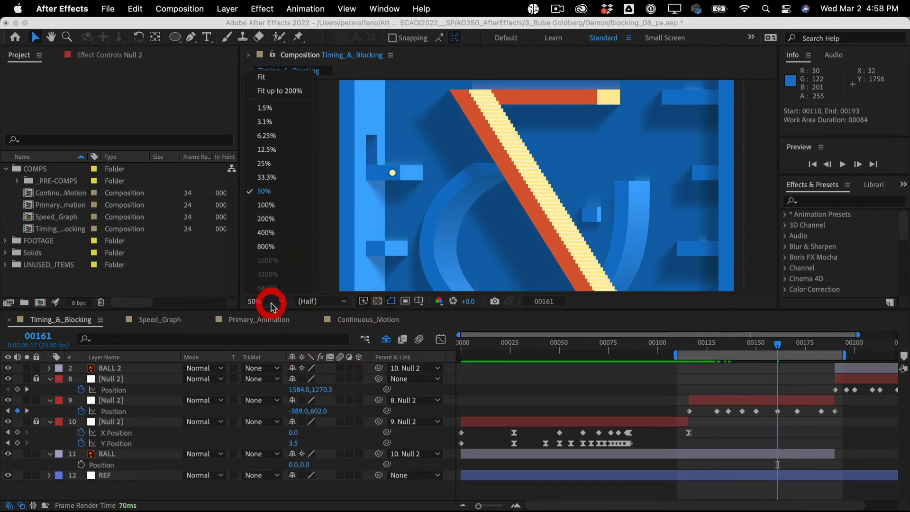
pyautogui.click(282, 81)
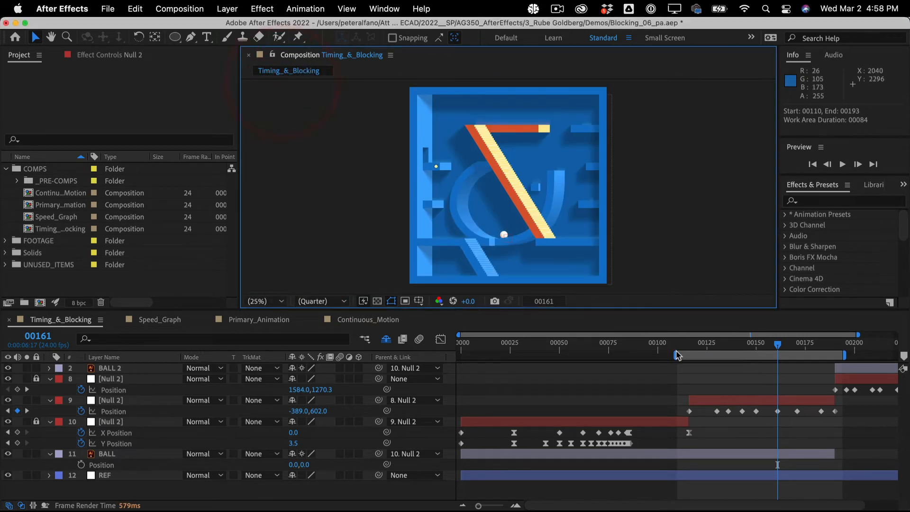
pyautogui.moveTo(775, 350)
pyautogui.mouseDown()
pyautogui.moveTo(694, 347)
pyautogui.moveTo(779, 338)
pyautogui.mouseUp()
pyautogui.press('shift')
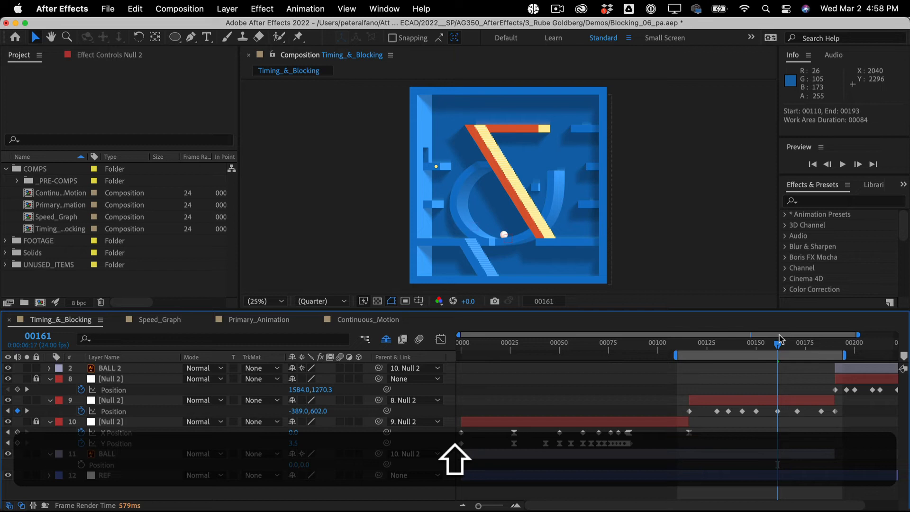
pyautogui.moveTo(780, 338); pyautogui.dragTo(756, 327)
pyautogui.press('shift')
pyautogui.press('shift')
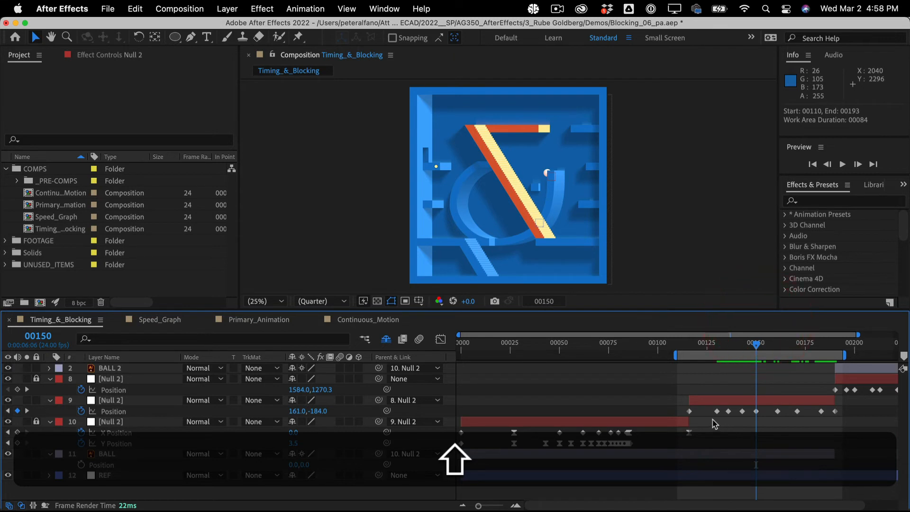
# Make the layer 9 null's intermediate Position keyframes rove across time, leaving the first, frame 150 and last keyframes fixed.
pyautogui.moveTo(712, 418); pyautogui.dragTo(748, 411)
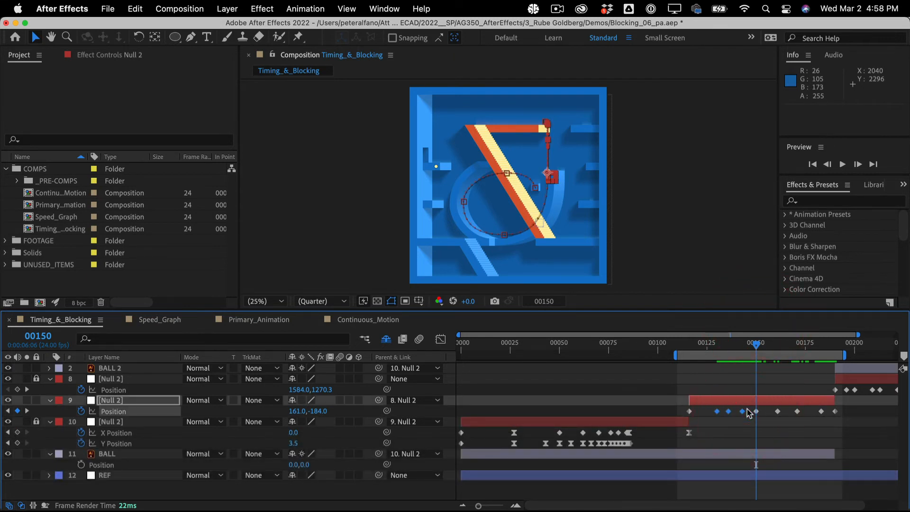
pyautogui.press('shift')
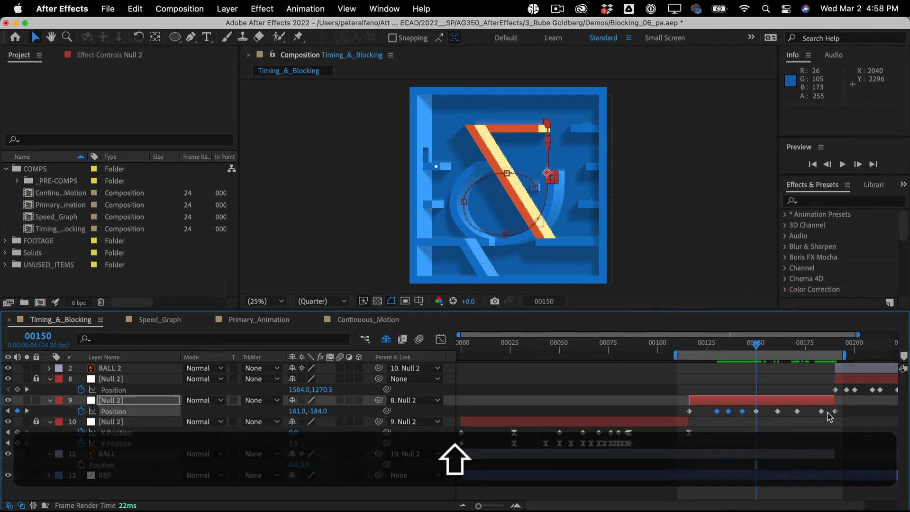
pyautogui.moveTo(772, 418); pyautogui.dragTo(826, 409)
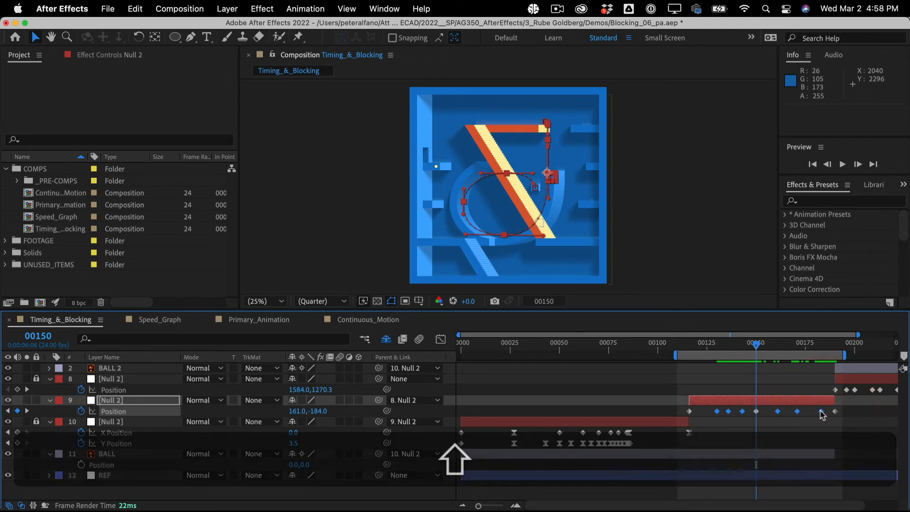
pyautogui.rightClick(822, 412)
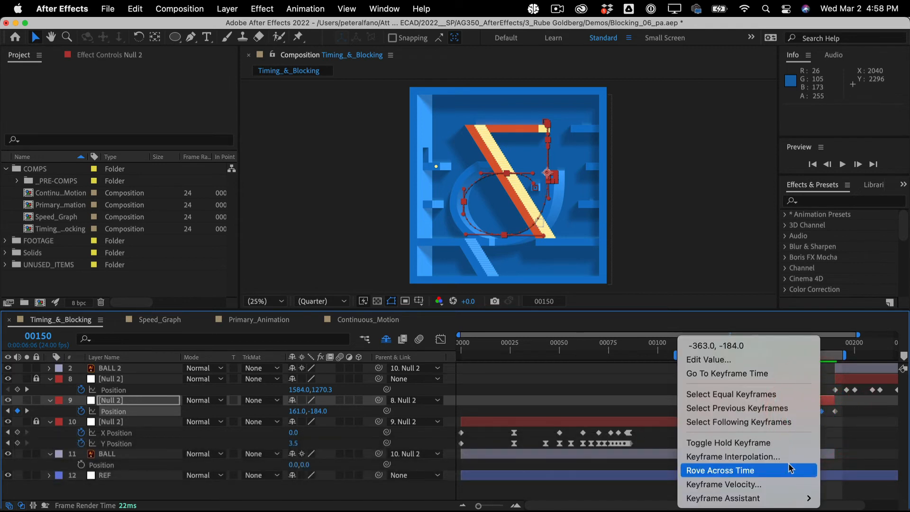
pyautogui.click(787, 468)
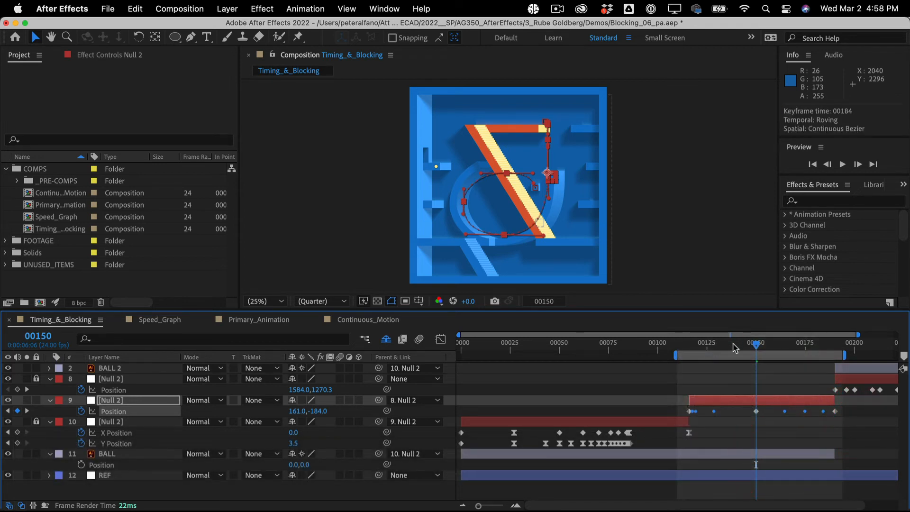
# Move the playhead to frame 116 and display the layer 9 null's Position as a speed graph in the Graph Editor.
pyautogui.moveTo(734, 348); pyautogui.dragTo(689, 340)
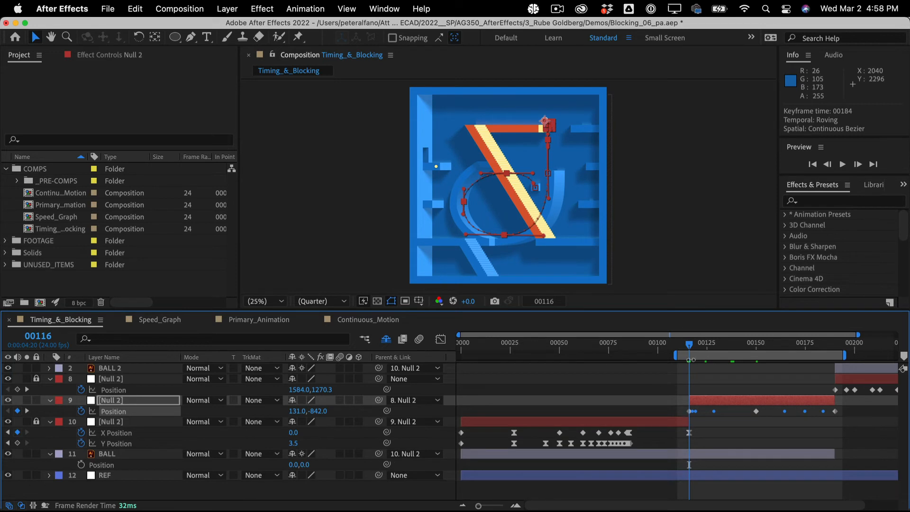
pyautogui.moveTo(697, 350); pyautogui.dragTo(694, 325)
pyautogui.moveTo(458, 334); pyautogui.dragTo(646, 335)
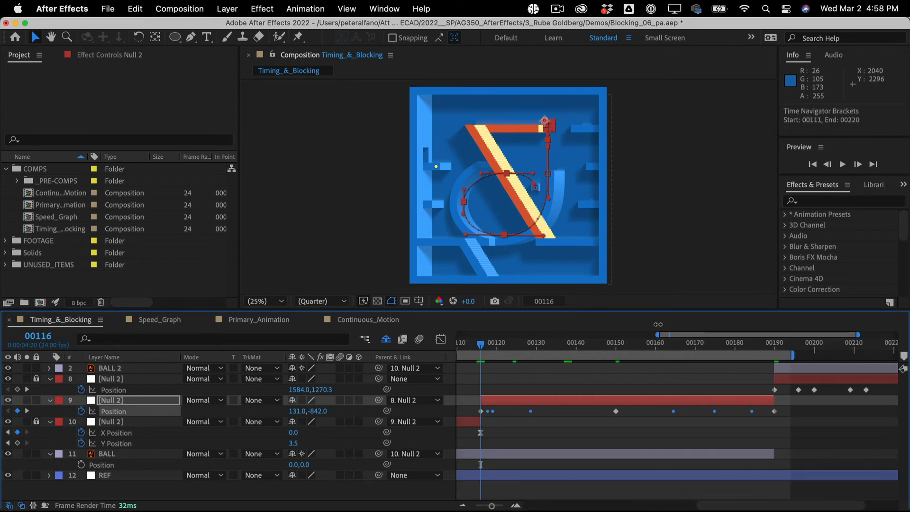
pyautogui.click(440, 339)
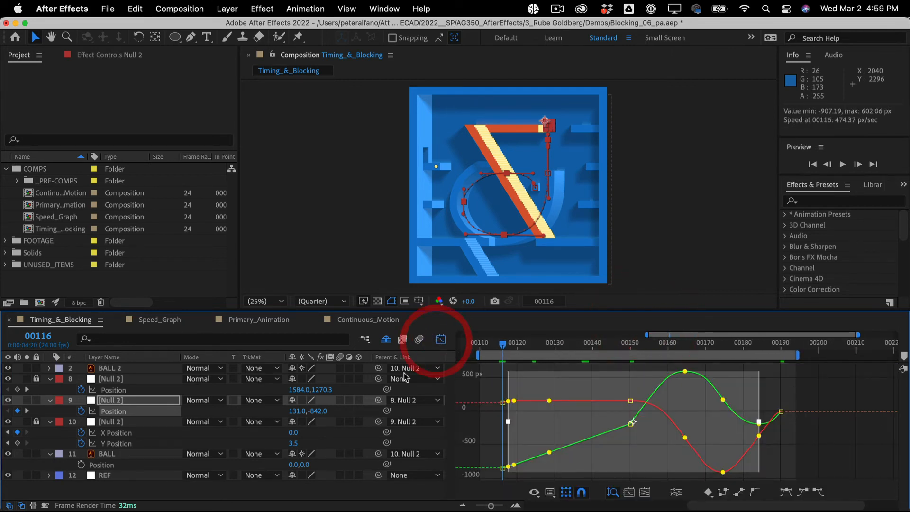
pyautogui.rightClick(536, 392)
pyautogui.click(553, 393)
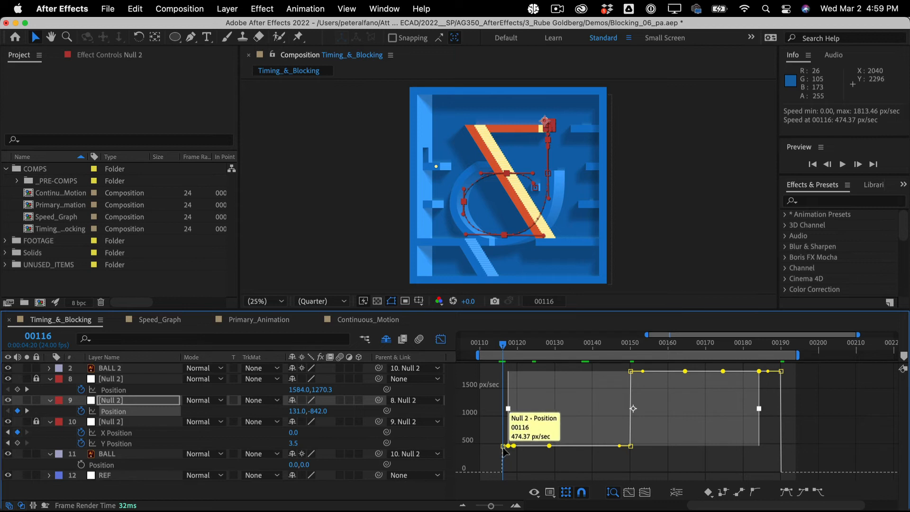
# Lower the speed at frame 116 to about 11 px/sec and convert the frame 150 keyframe to Auto Bezier.
pyautogui.moveTo(504, 450); pyautogui.dragTo(505, 476)
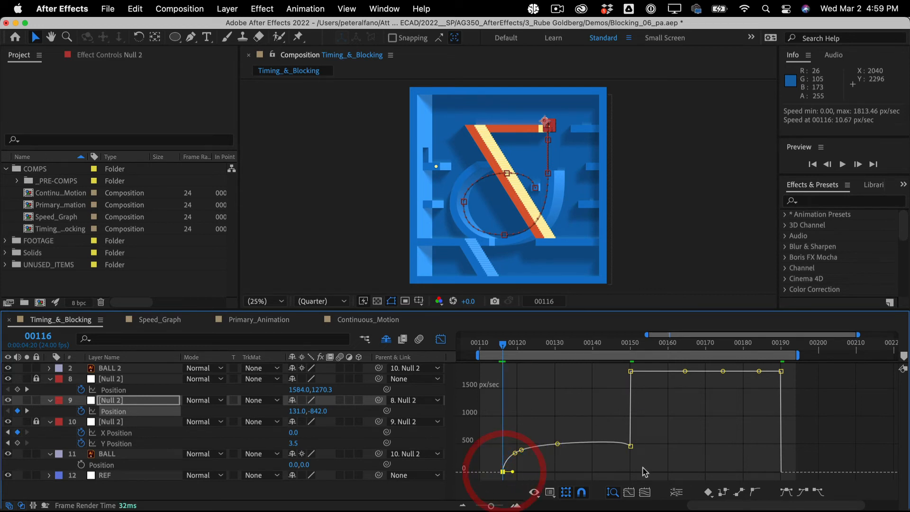
pyautogui.moveTo(651, 468); pyautogui.dragTo(616, 368)
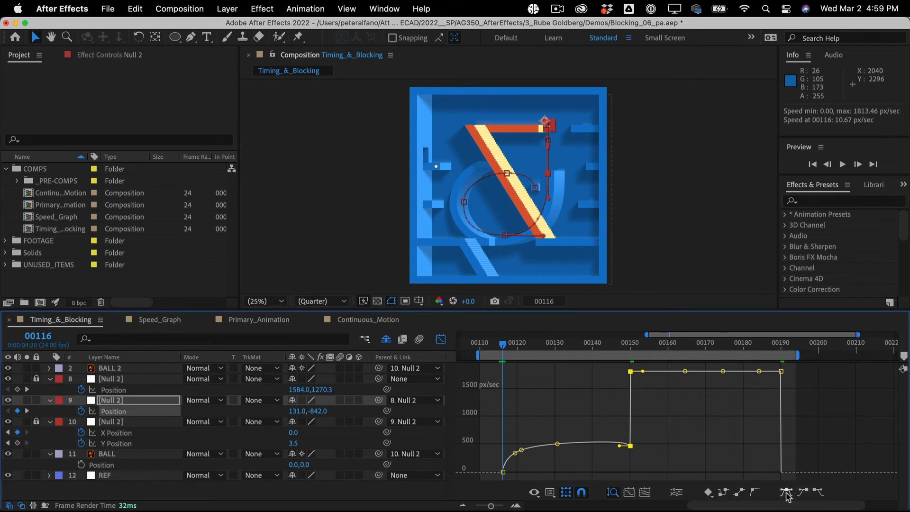
pyautogui.click(756, 492)
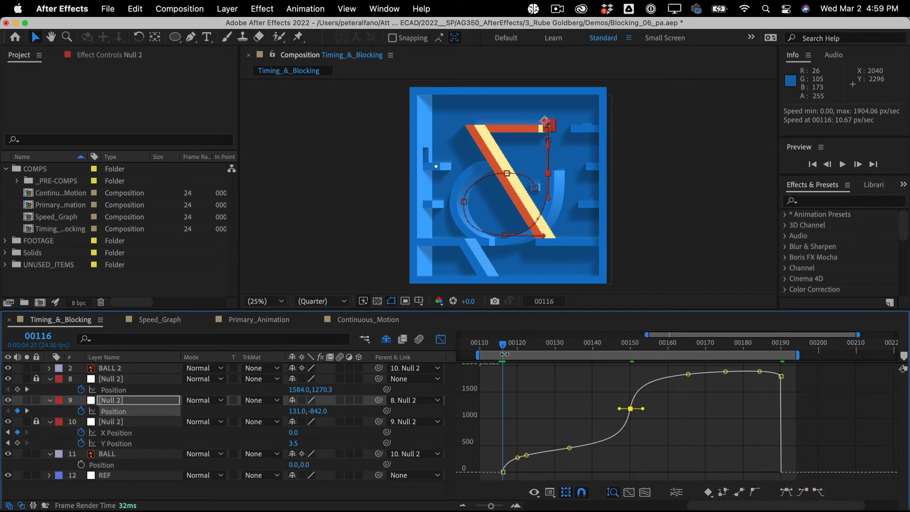
# Lower the speed at the frame 190 keyframe to about 1065 px/sec and raise the speed at frame 150.
pyautogui.moveTo(502, 342); pyautogui.dragTo(781, 344)
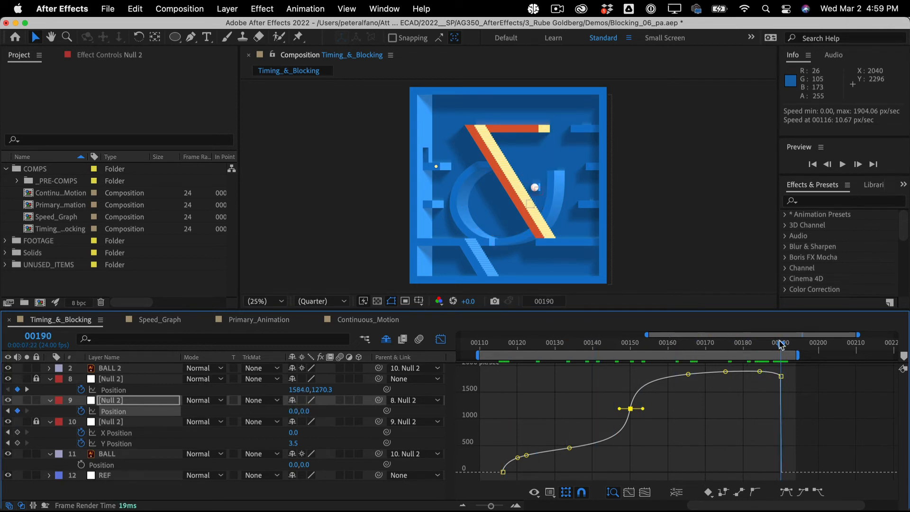
pyautogui.click(767, 369)
pyautogui.moveTo(781, 378); pyautogui.dragTo(785, 420)
pyautogui.moveTo(630, 411); pyautogui.dragTo(632, 400)
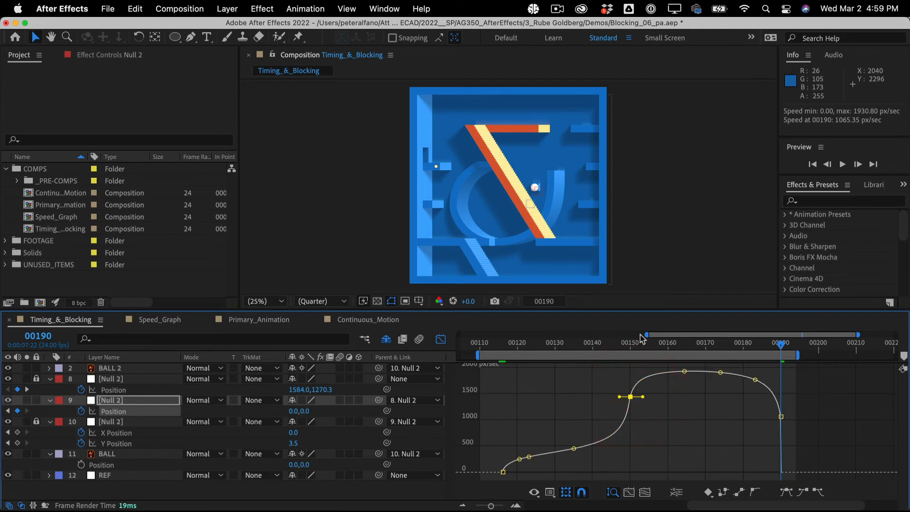
# Preview the ball's drop and loop from frame 116 with a wider span of the timeline displayed.
pyautogui.moveTo(646, 335); pyautogui.dragTo(611, 337)
pyautogui.click(611, 342)
pyautogui.press('space')
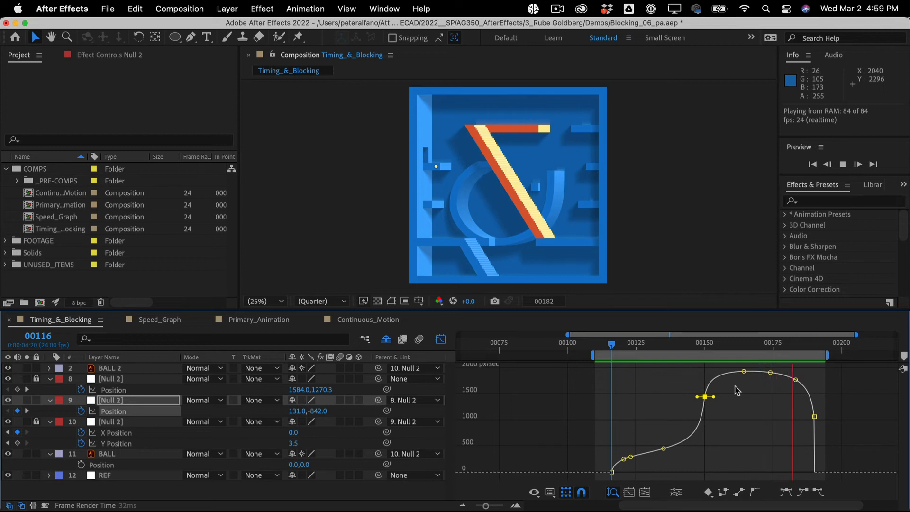
pyautogui.press('space')
# Raise the frame 150 keyframe's speed to about 1913 px/sec and lengthen its incoming handle for a gradual acceleration.
pyautogui.moveTo(705, 396); pyautogui.dragTo(705, 371)
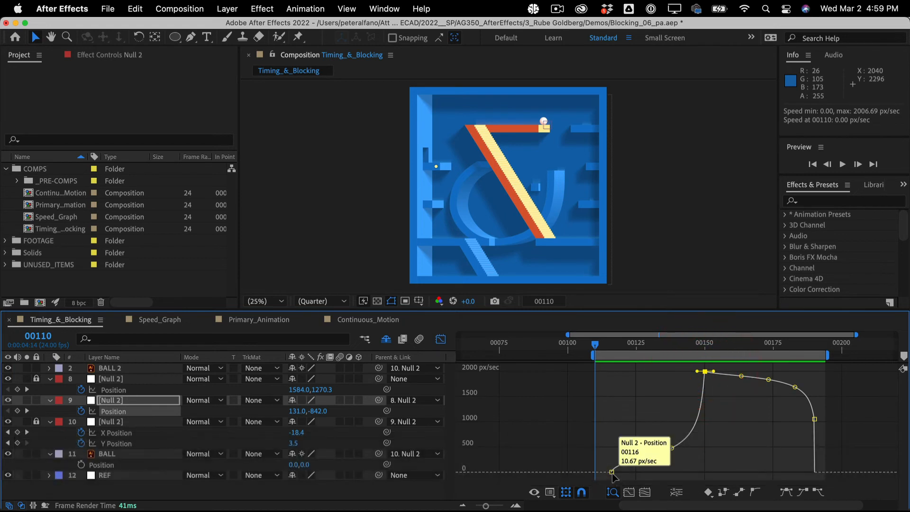
pyautogui.click(612, 472)
pyautogui.moveTo(704, 375); pyautogui.dragTo(662, 372)
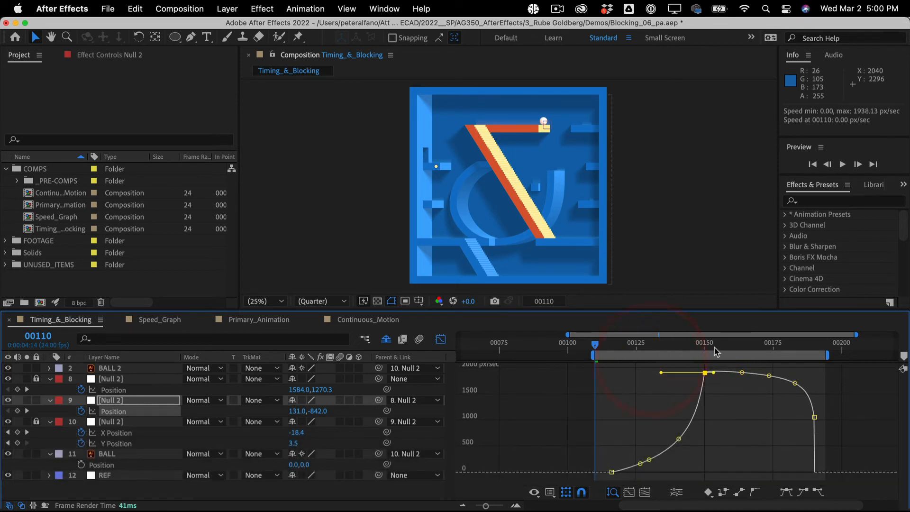
# Return the playhead to frame 116 and preview the ball's revised acceleration.
pyautogui.click(615, 346)
pyautogui.moveTo(614, 347); pyautogui.dragTo(611, 347)
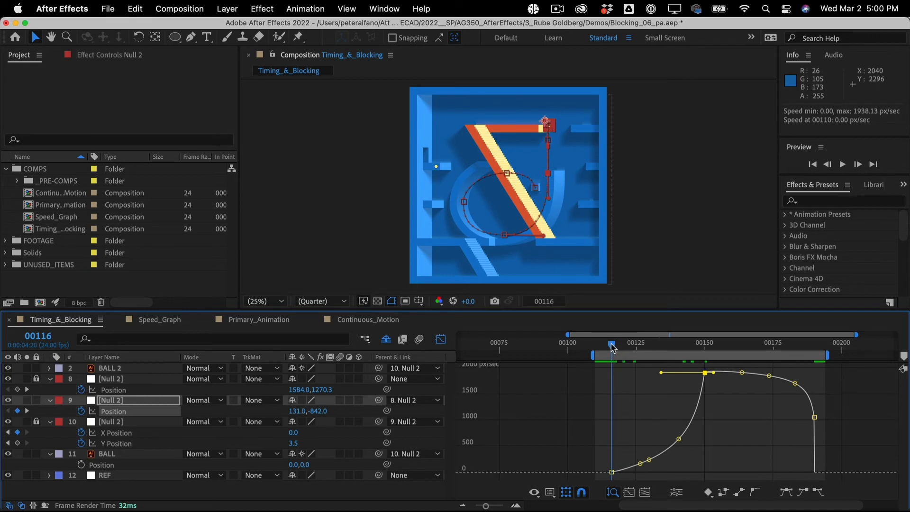
pyautogui.press('space')
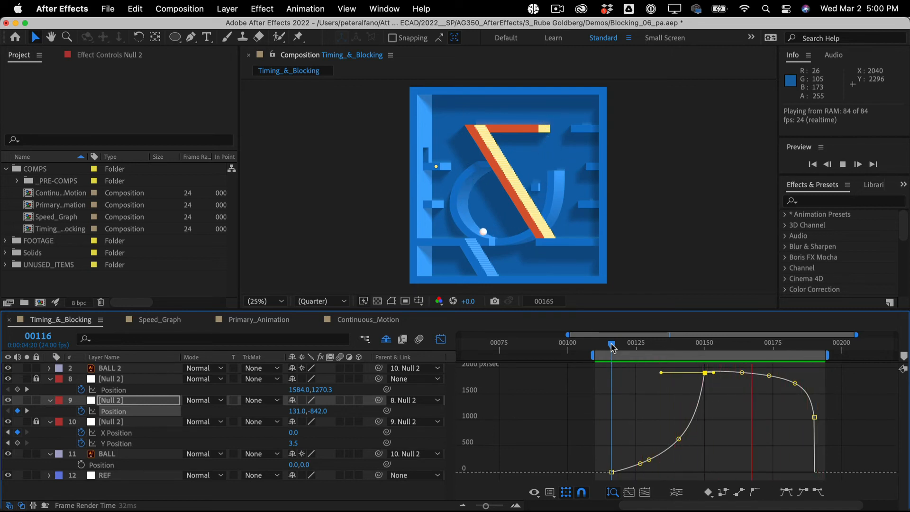
pyautogui.press('space')
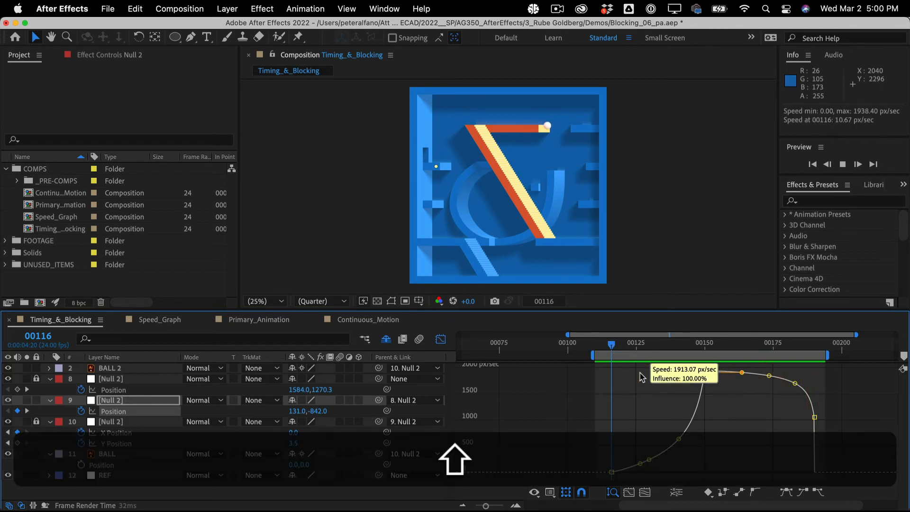
# Stretch the frame 150 keyframe's incoming speed handle to 100% influence while keeping its speed level.
pyautogui.moveTo(639, 373); pyautogui.dragTo(615, 371)
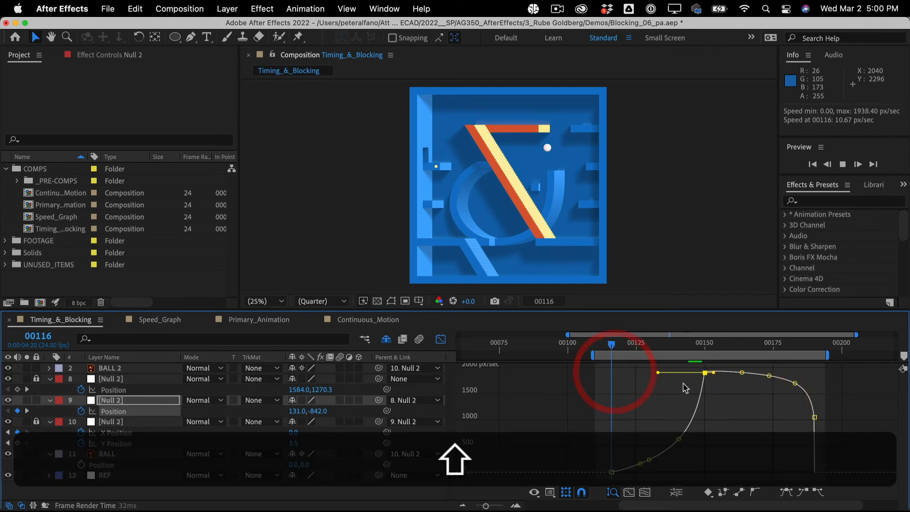
pyautogui.press('space')
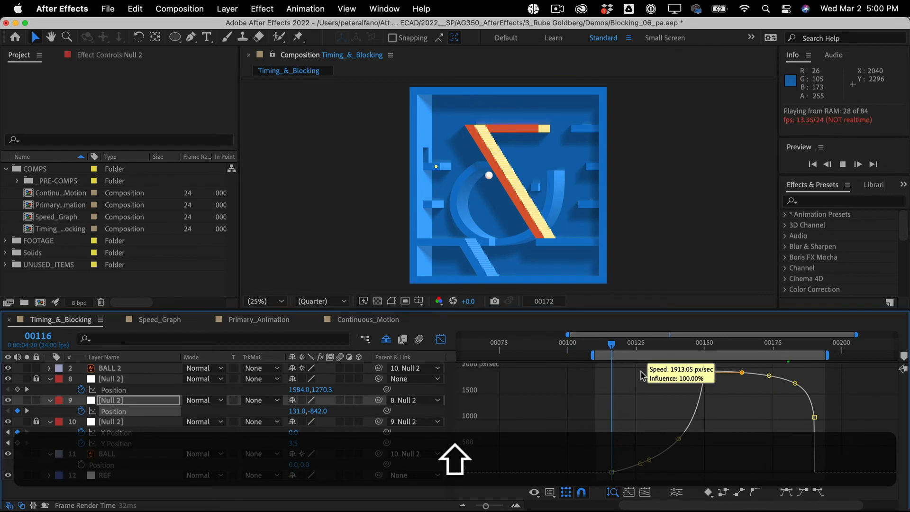
pyautogui.moveTo(641, 372); pyautogui.dragTo(659, 373)
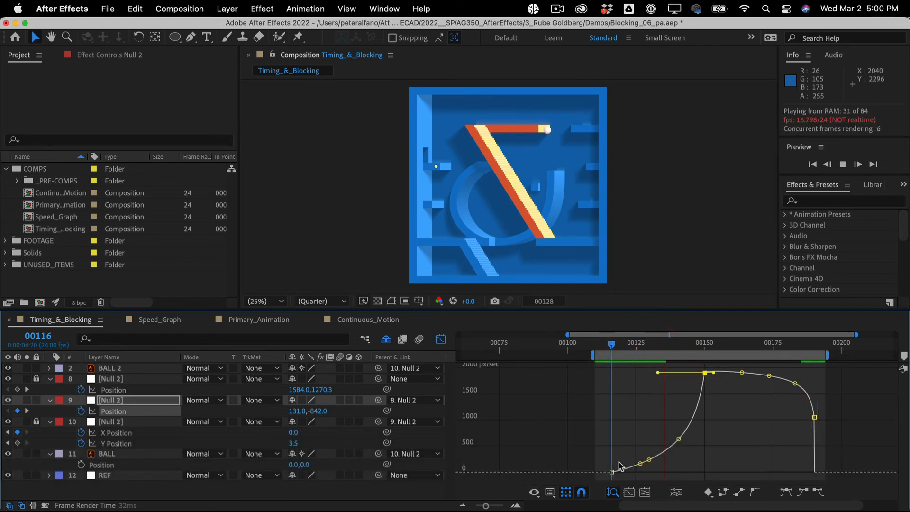
# Flatten the outgoing speed handle of the frame 116 keyframe and stop the preview.
pyautogui.click(612, 471)
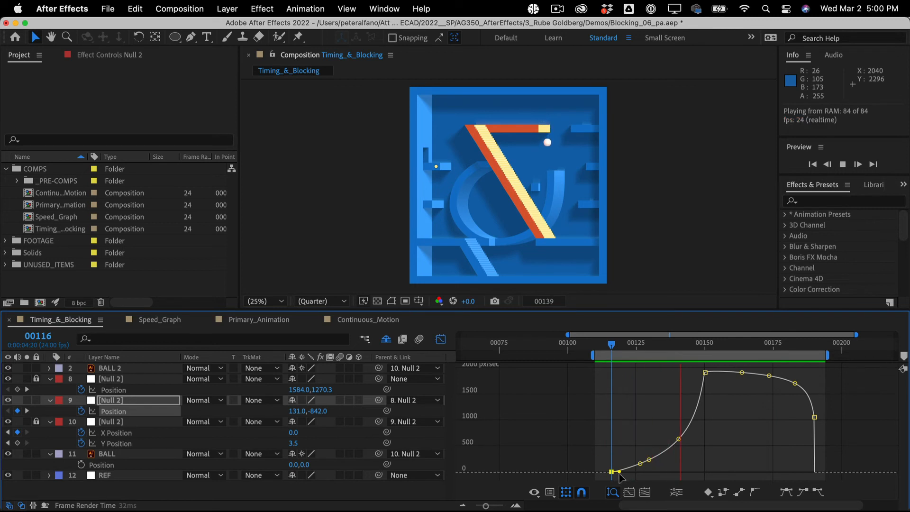
pyautogui.press('shift')
pyautogui.moveTo(617, 473); pyautogui.dragTo(620, 472)
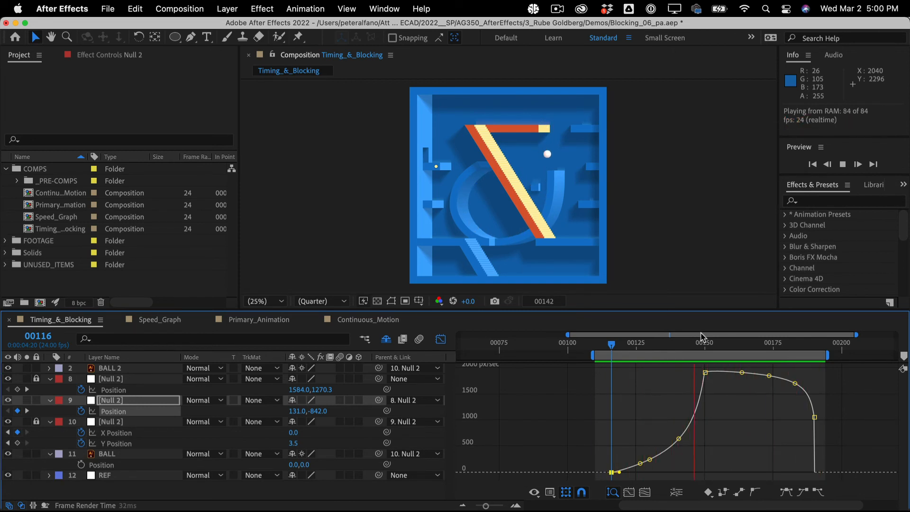
pyautogui.press('space')
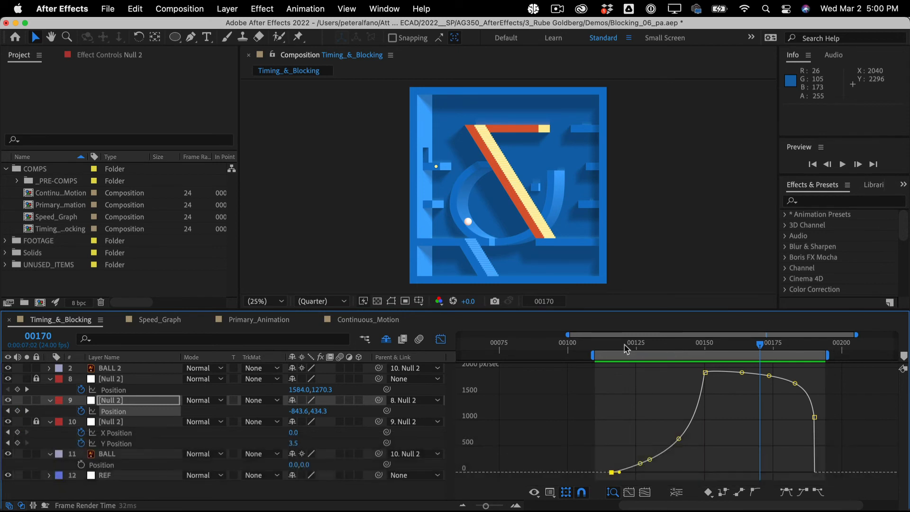
# With the playhead at frame 150, raise that keyframe's speed to about 2119 px/sec and slightly lower the frame 190 speed.
pyautogui.moveTo(627, 344); pyautogui.dragTo(703, 328)
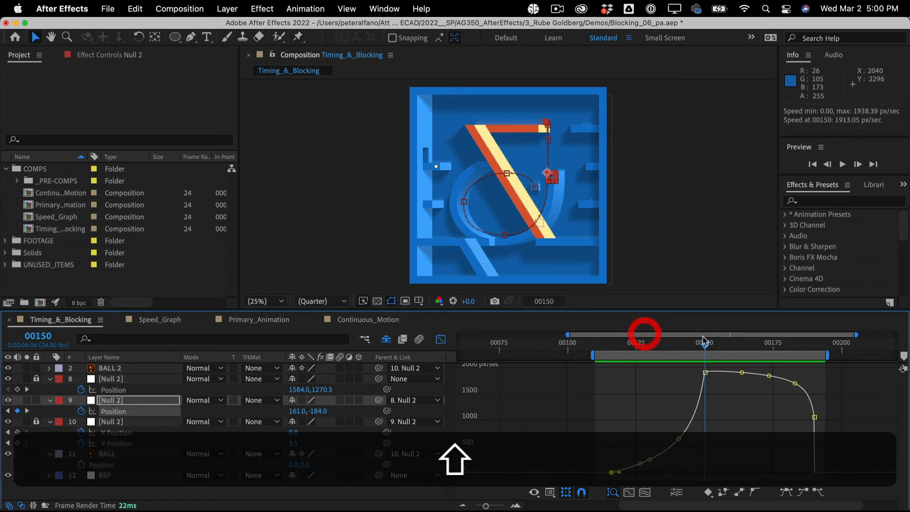
pyautogui.moveTo(705, 371); pyautogui.dragTo(706, 361)
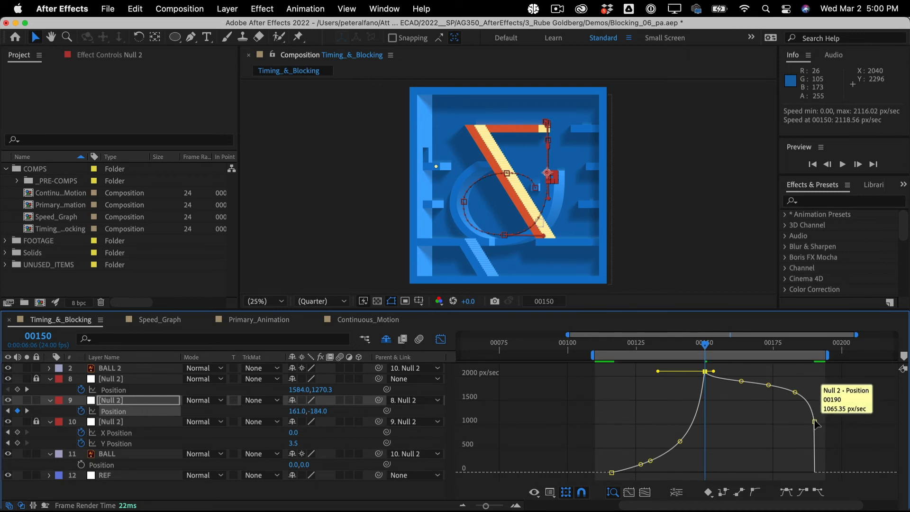
pyautogui.moveTo(816, 422); pyautogui.dragTo(815, 425)
# Preview the ball's motion along the curved track from frame 114.
pyautogui.moveTo(692, 343); pyautogui.dragTo(614, 341)
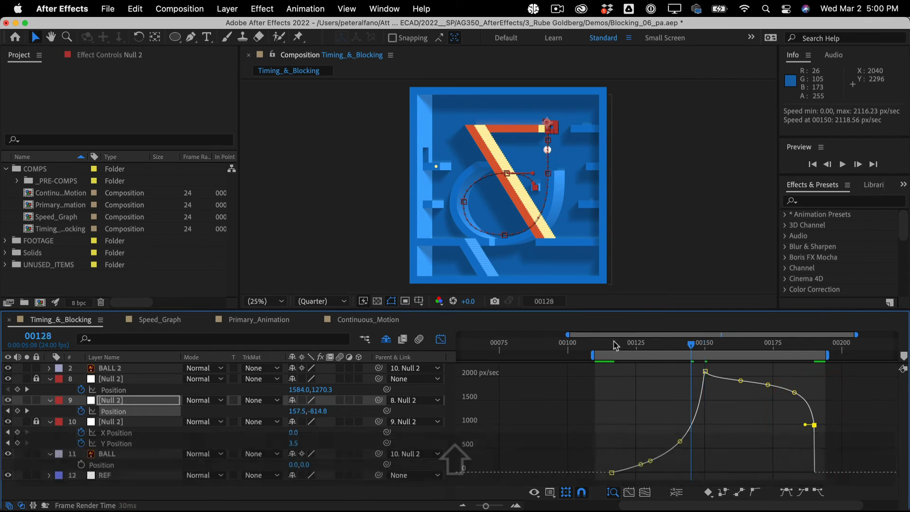
pyautogui.click(605, 342)
pyautogui.press('space')
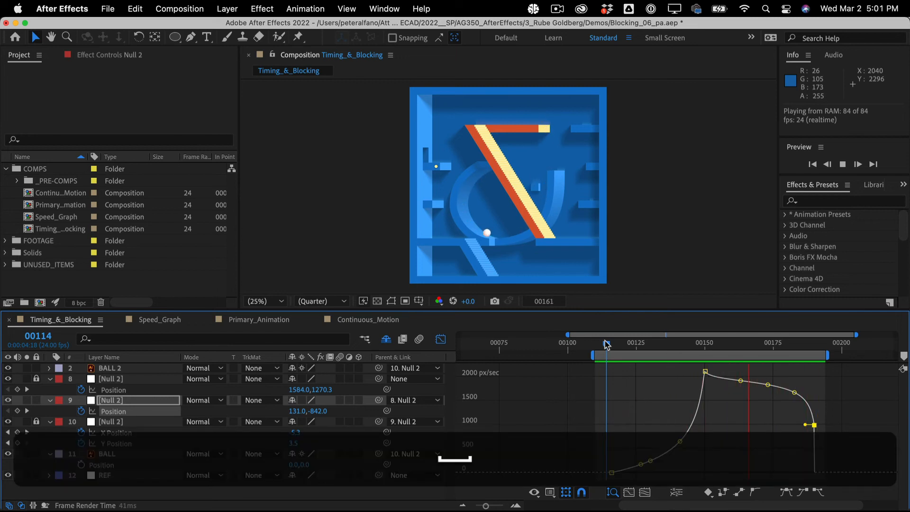
pyautogui.press('space')
# Shorten the frame 150 keyframe's incoming speed handle and lower its speed to about 1919 px/sec, with the playhead at frame 150.
pyautogui.click(705, 371)
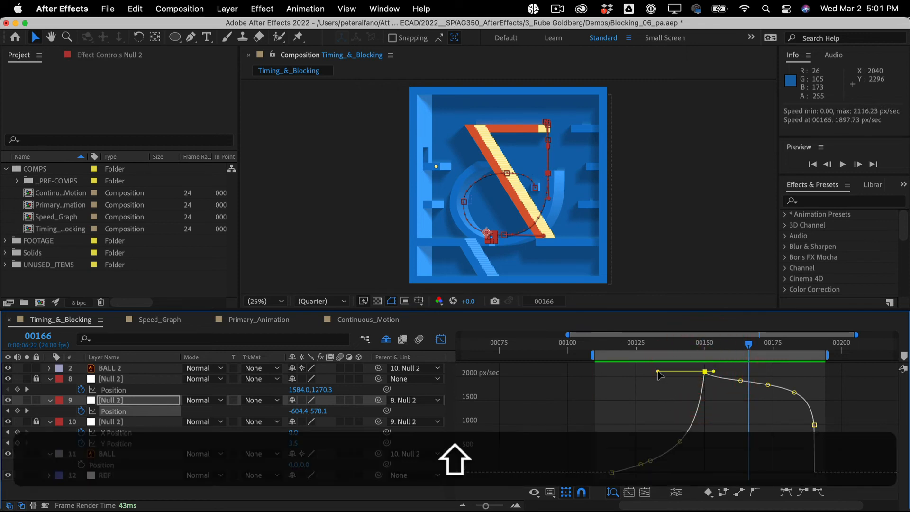
pyautogui.moveTo(659, 372); pyautogui.dragTo(679, 381)
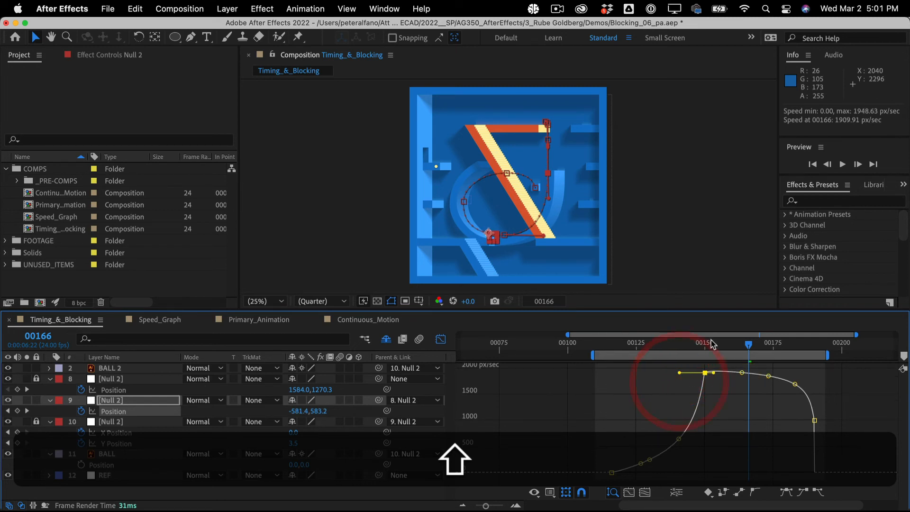
pyautogui.click(706, 344)
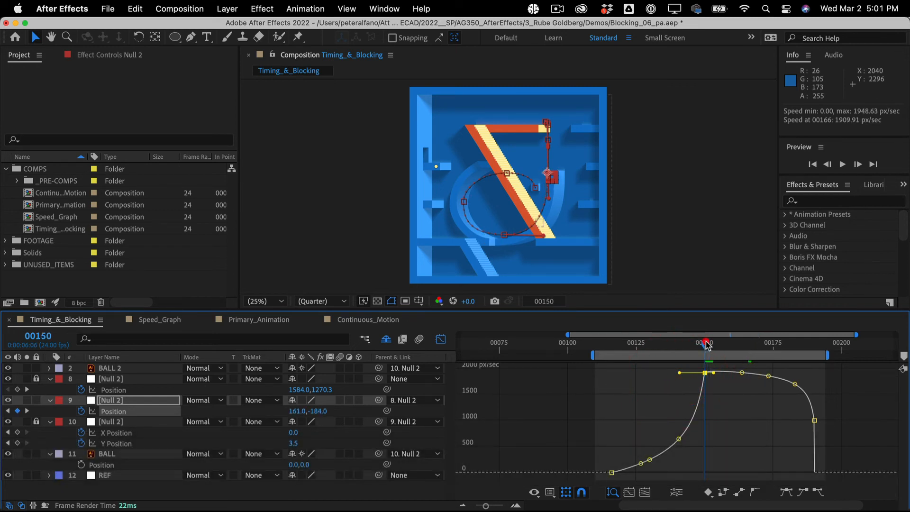
# Set the frame 116 keyframe's outgoing handle to 0 px/sec with about 25% influence, and preview the motion from frame 110.
pyautogui.click(612, 472)
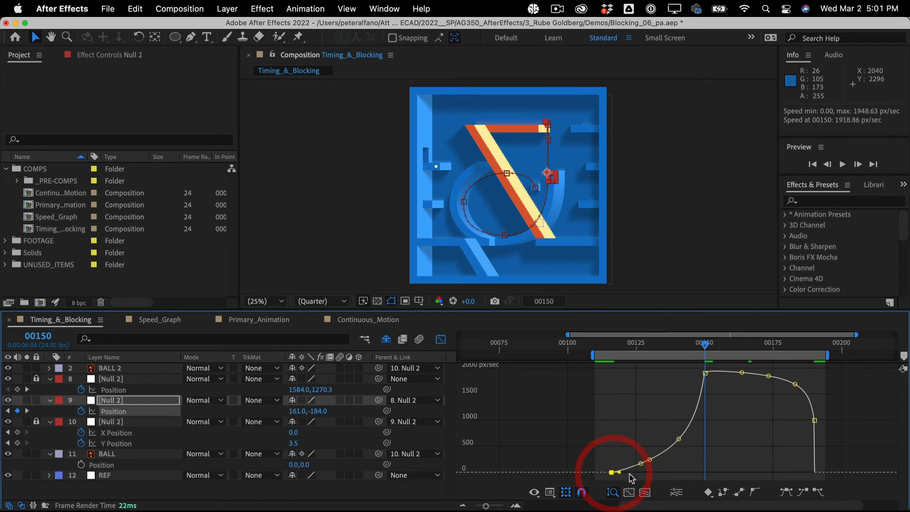
pyautogui.moveTo(620, 473); pyautogui.dragTo(625, 474)
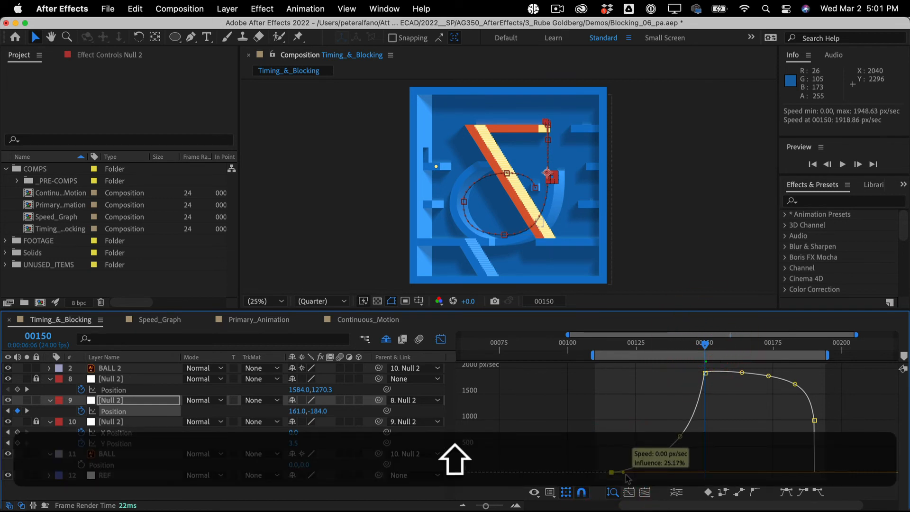
pyautogui.click(595, 342)
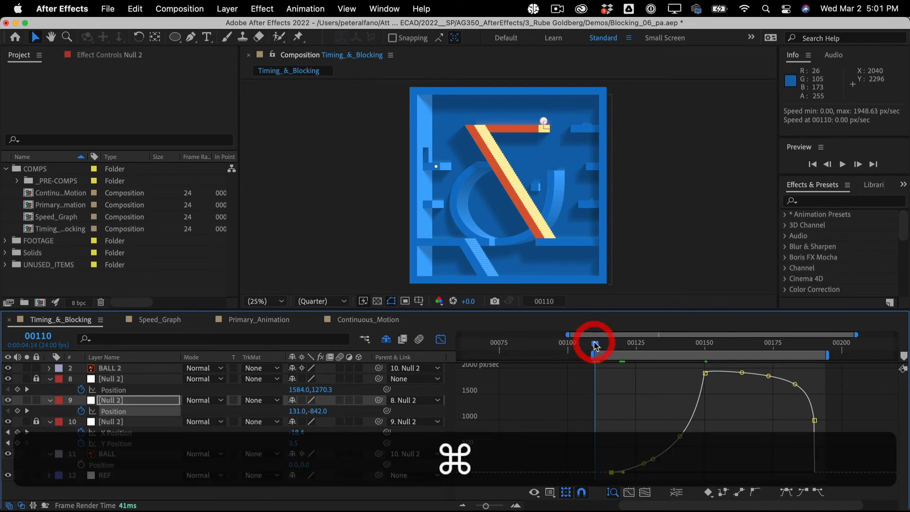
pyautogui.press('space')
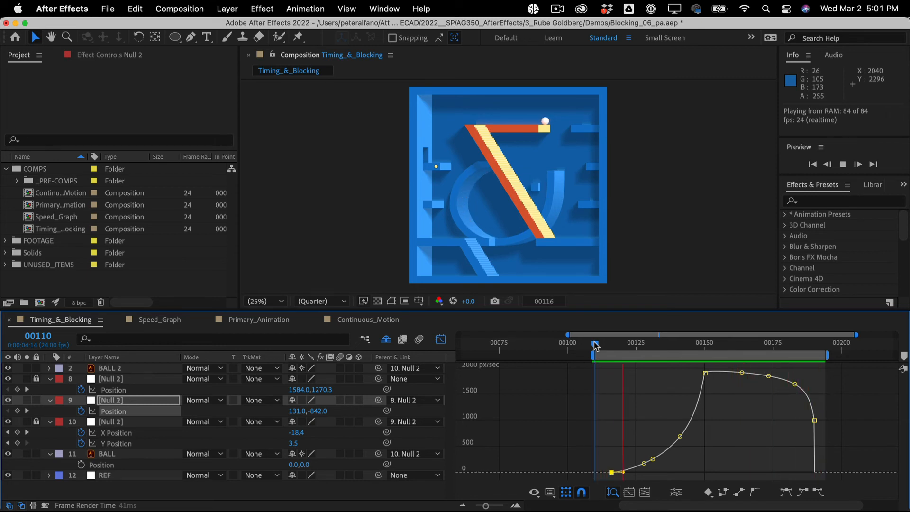
pyautogui.press('space')
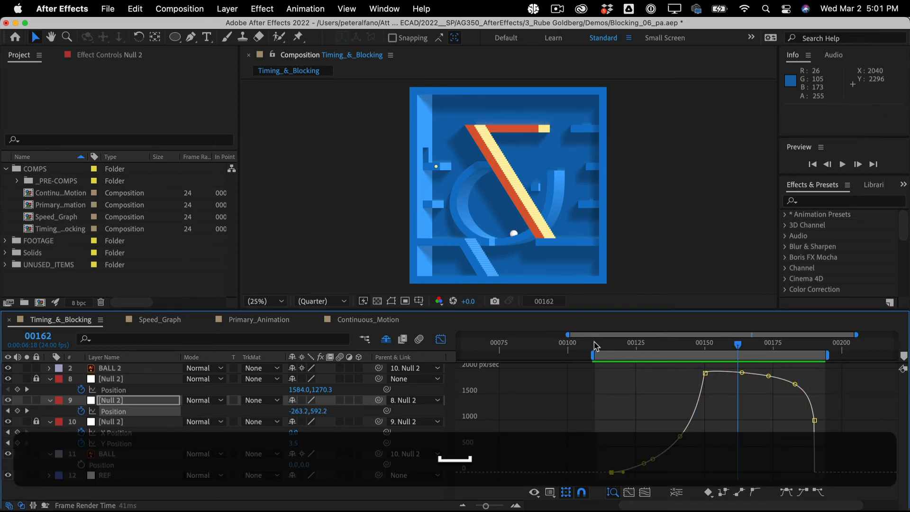
# Extend the work area to cover the full composition, from frame 0 to frame 240.
pyautogui.moveTo(567, 334); pyautogui.dragTo(458, 334)
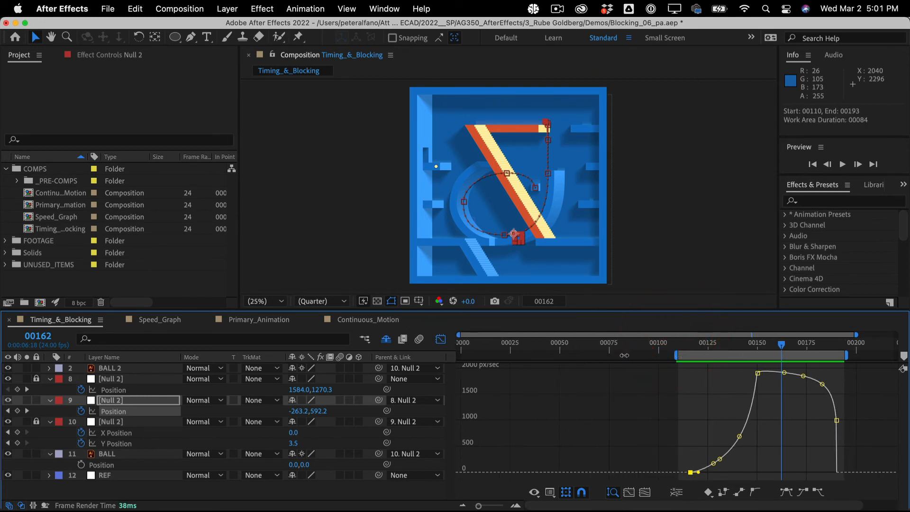
pyautogui.moveTo(678, 357); pyautogui.dragTo(459, 356)
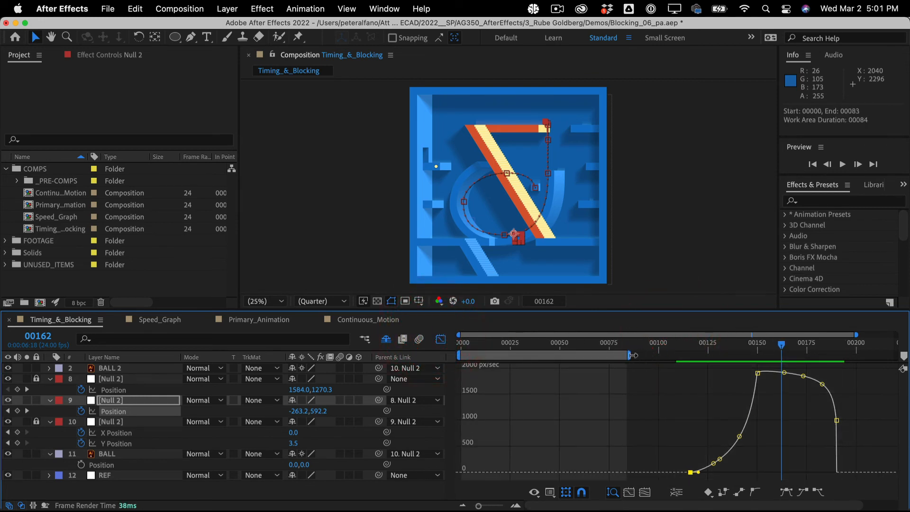
pyautogui.moveTo(633, 355); pyautogui.dragTo(898, 355)
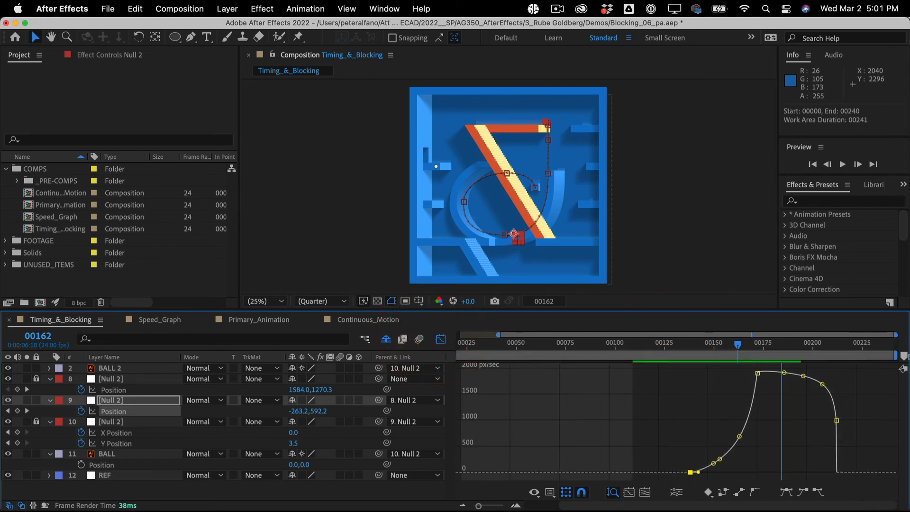
# Switch from the speed graph back to the keyframe bars and preview the whole ball animation from frame 0.
pyautogui.click(434, 340)
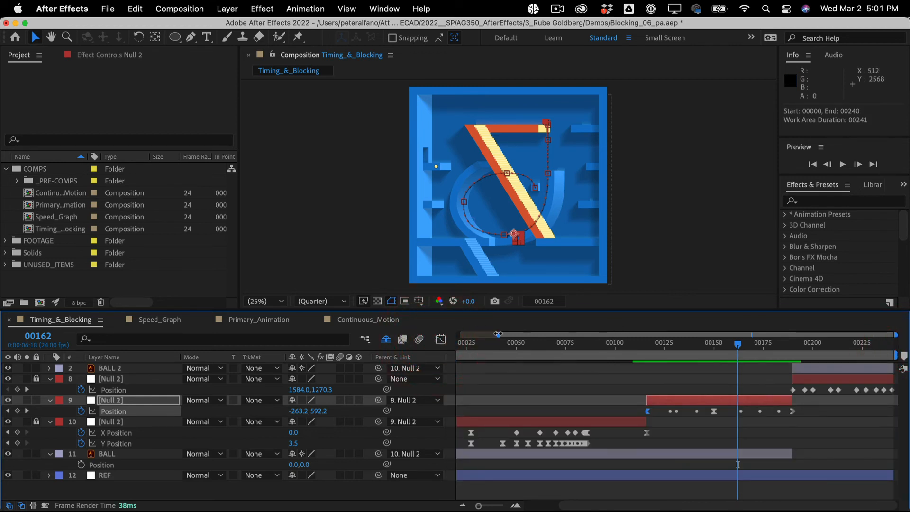
pyautogui.moveTo(498, 335); pyautogui.dragTo(434, 340)
pyautogui.press('space')
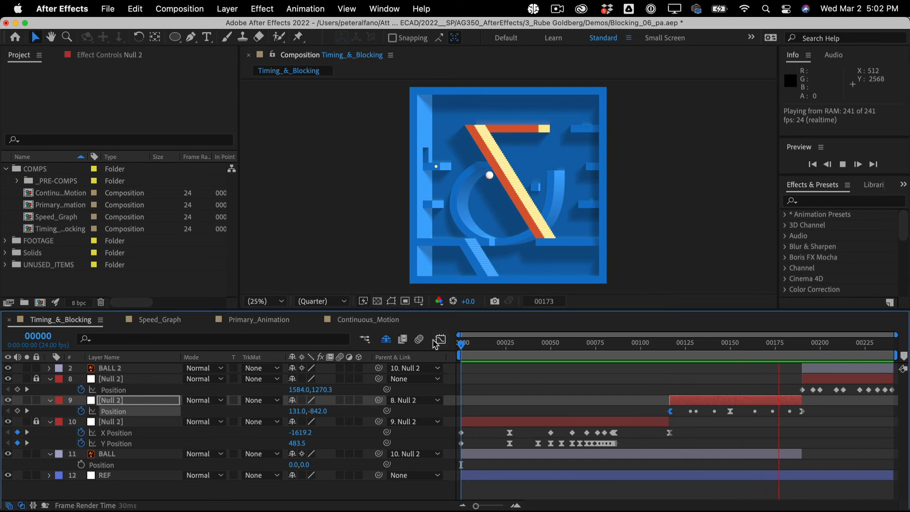
pyautogui.press('space')
# Move the playhead to frame 190, unlock the Null 2 on layer 8 and lock the one on layer 9.
pyautogui.click(807, 342)
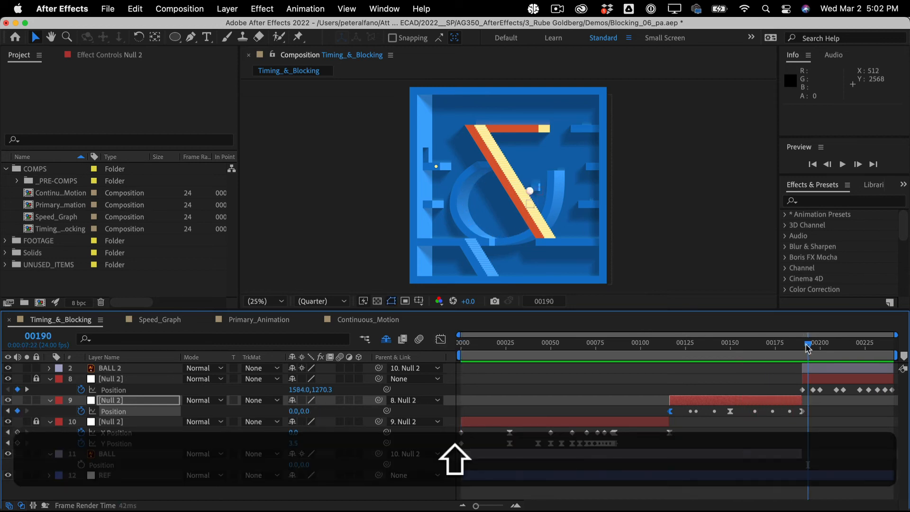
pyautogui.click(801, 342)
pyautogui.click(122, 389)
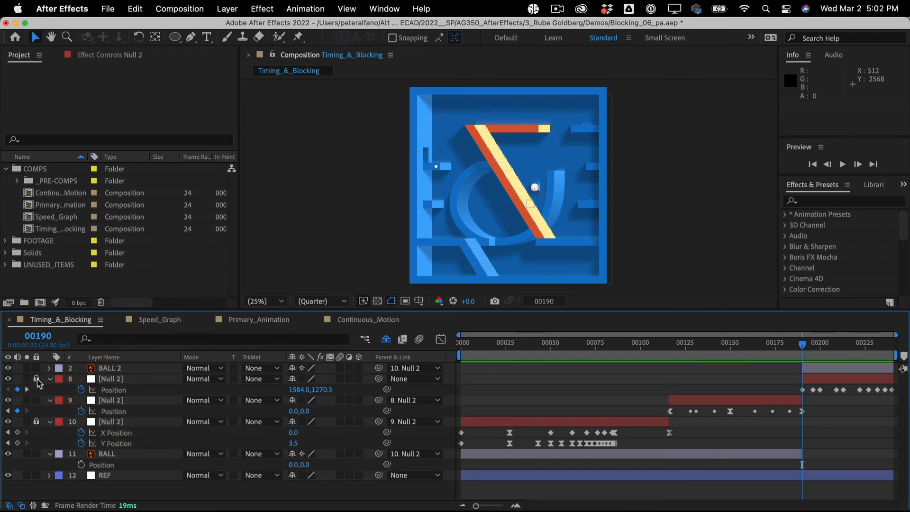
pyautogui.click(36, 378)
pyautogui.click(37, 400)
# Start the work area at frame 173, shortly before the ball leaves the curved track.
pyautogui.moveTo(458, 334); pyautogui.dragTo(717, 346)
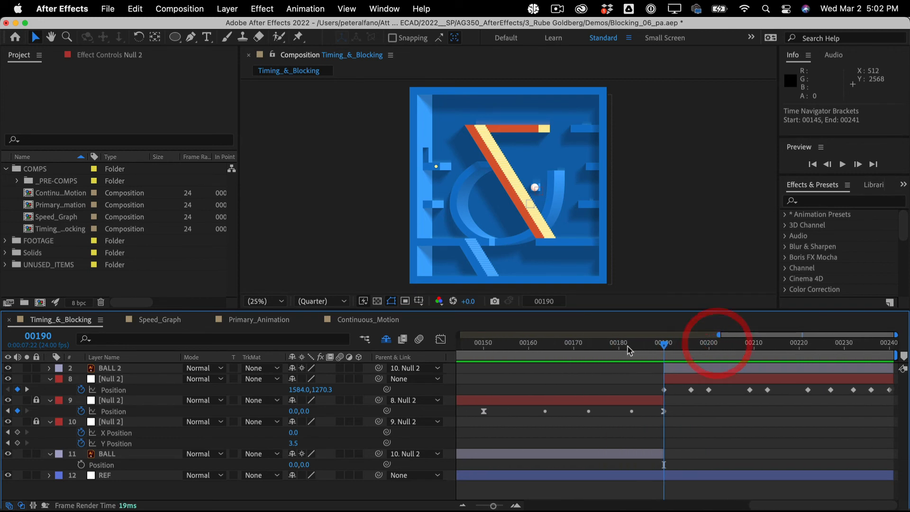
pyautogui.click(628, 346)
pyautogui.moveTo(604, 345); pyautogui.dragTo(588, 344)
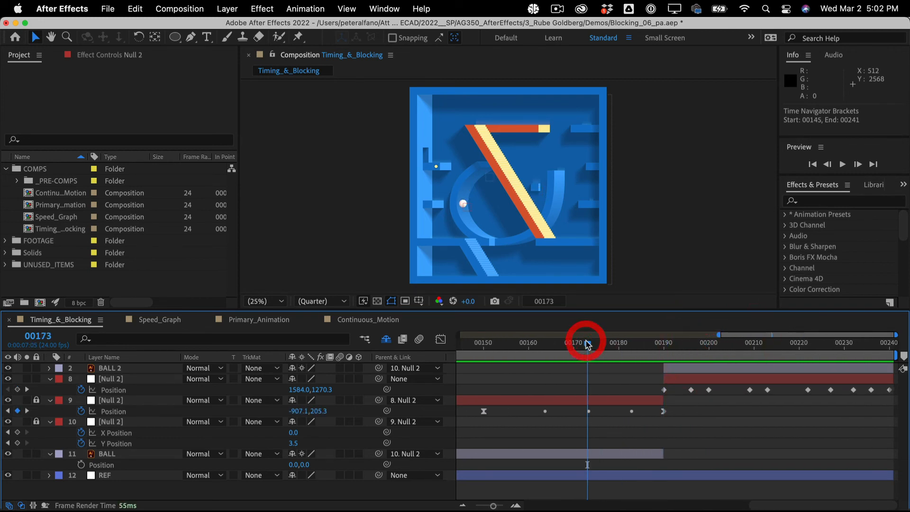
pyautogui.press('b')
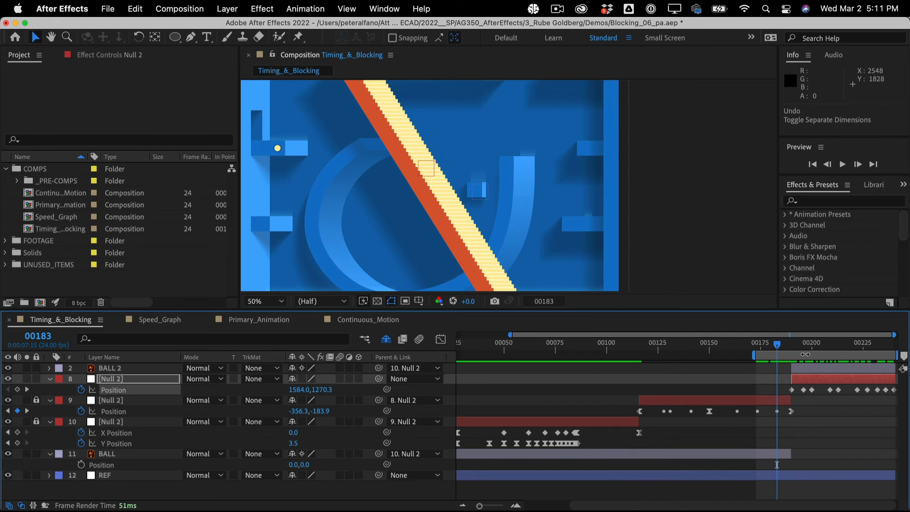
# At frame 190, show layer 8's Position in the Graph Editor and separate it into X and Y dimensions.
pyautogui.moveTo(799, 347)
pyautogui.mouseDown()
pyautogui.moveTo(819, 345)
pyautogui.moveTo(791, 345)
pyautogui.mouseUp()
pyautogui.press('shift')
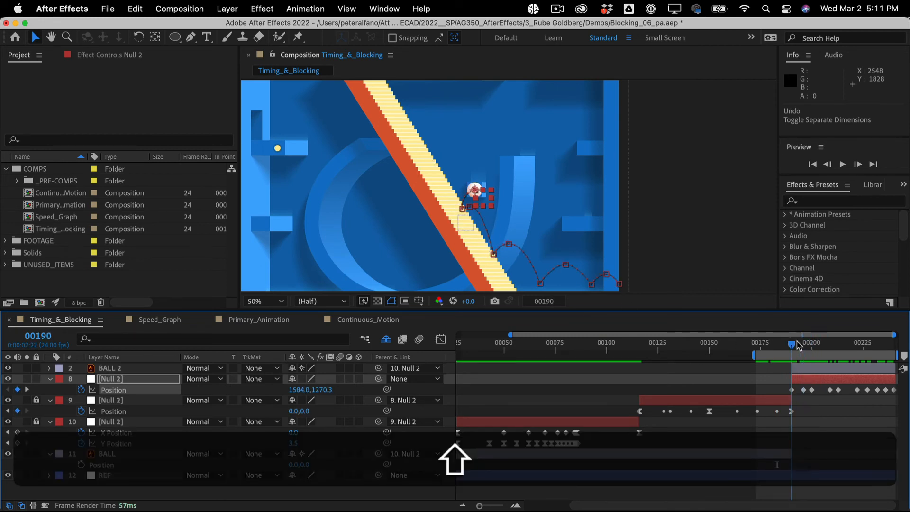
pyautogui.click(125, 416)
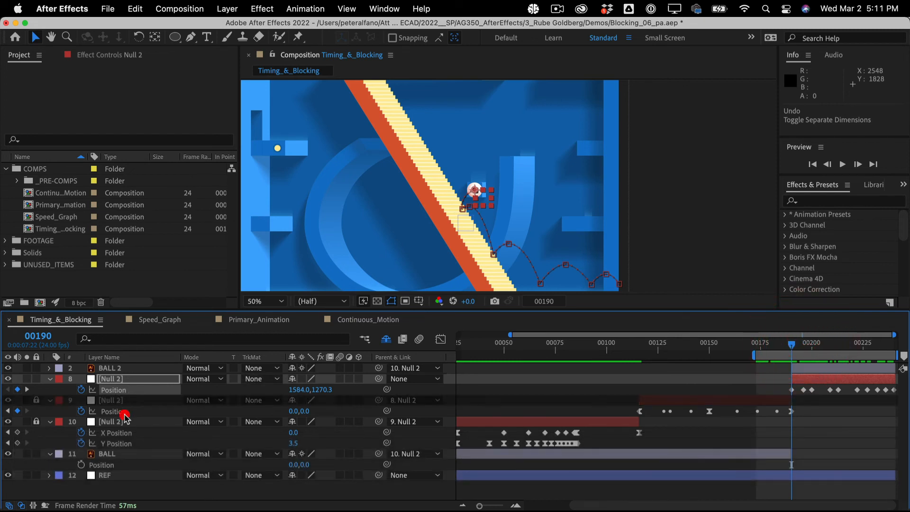
pyautogui.click(121, 389)
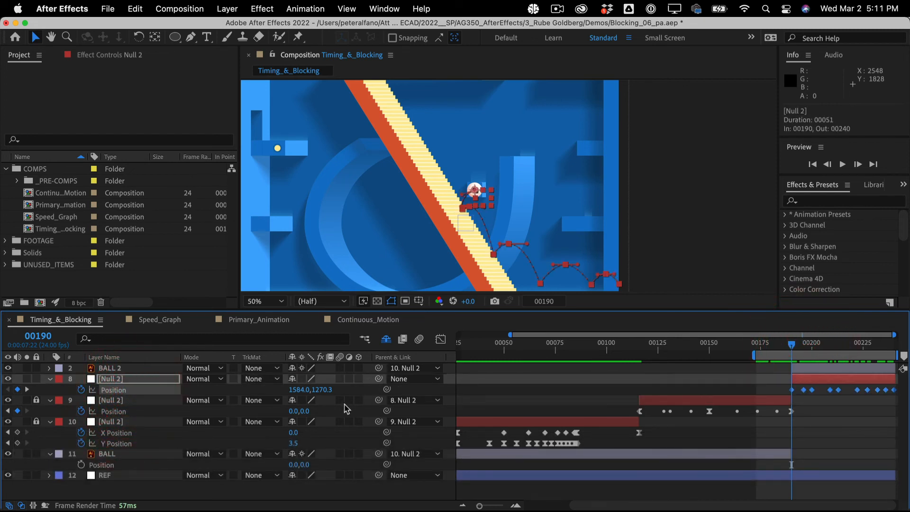
pyautogui.click(440, 339)
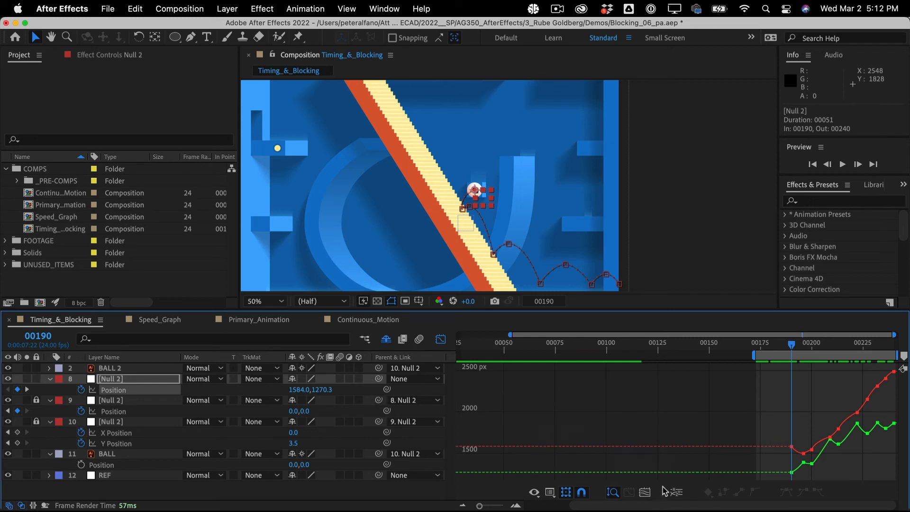
pyautogui.click(675, 493)
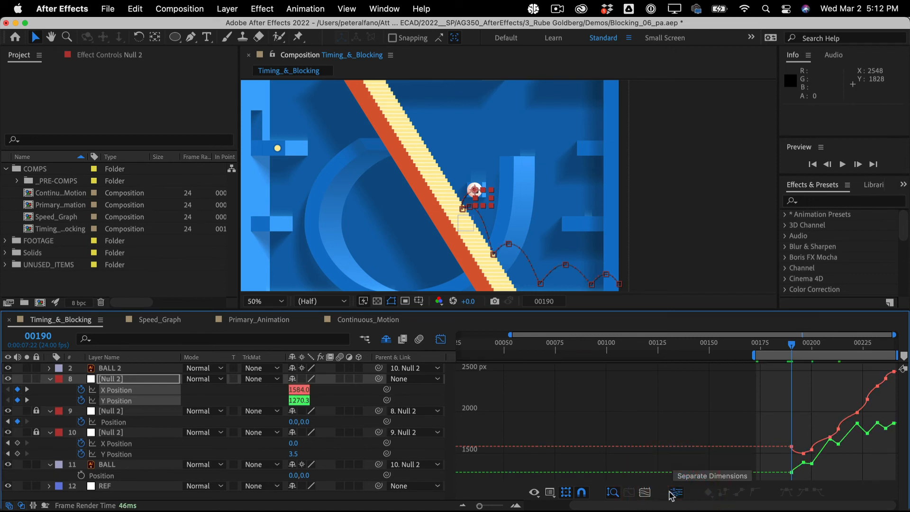
# Show only layer 8's X Position curve and delete its keyframe at frame 200, between the frame 196 and 209 keyframes.
pyautogui.click(133, 425)
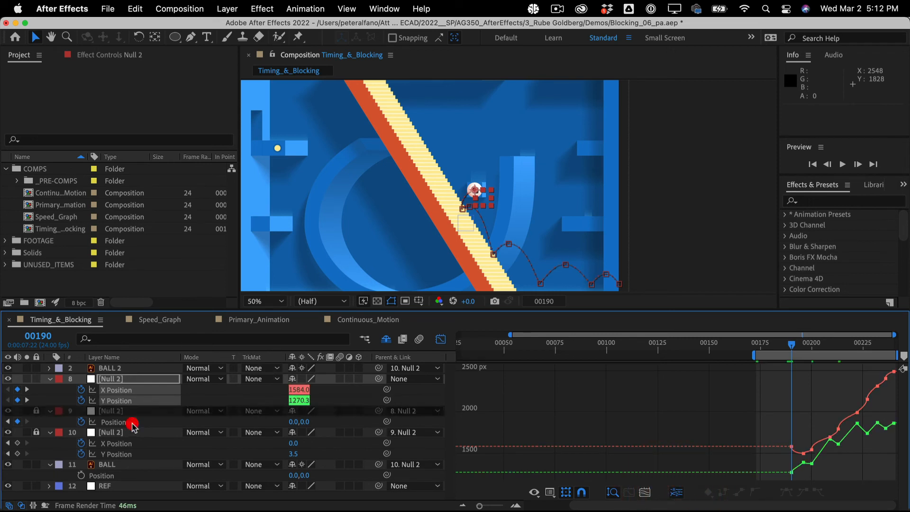
pyautogui.click(126, 393)
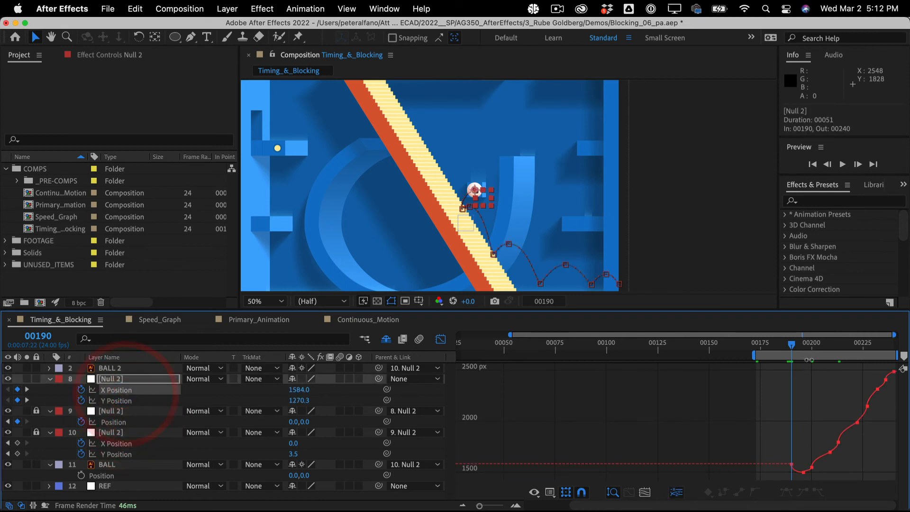
pyautogui.moveTo(792, 345); pyautogui.dragTo(829, 348)
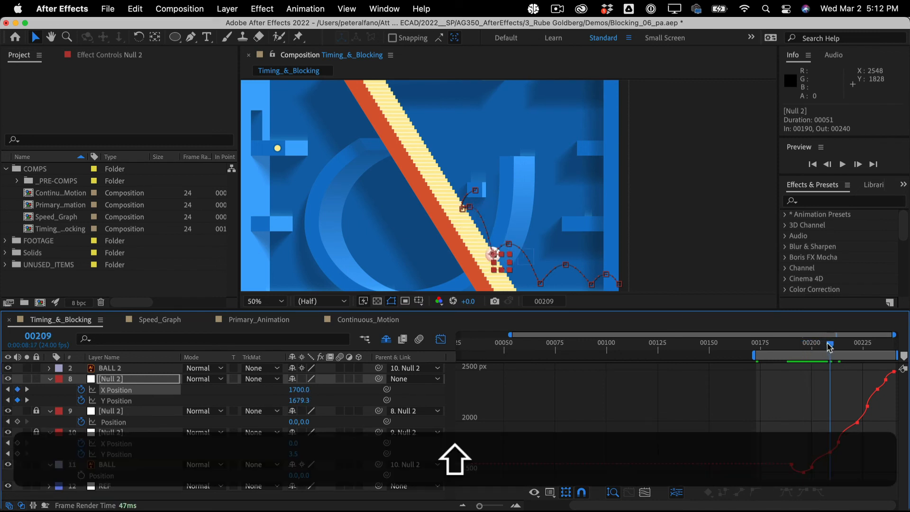
pyautogui.click(812, 469)
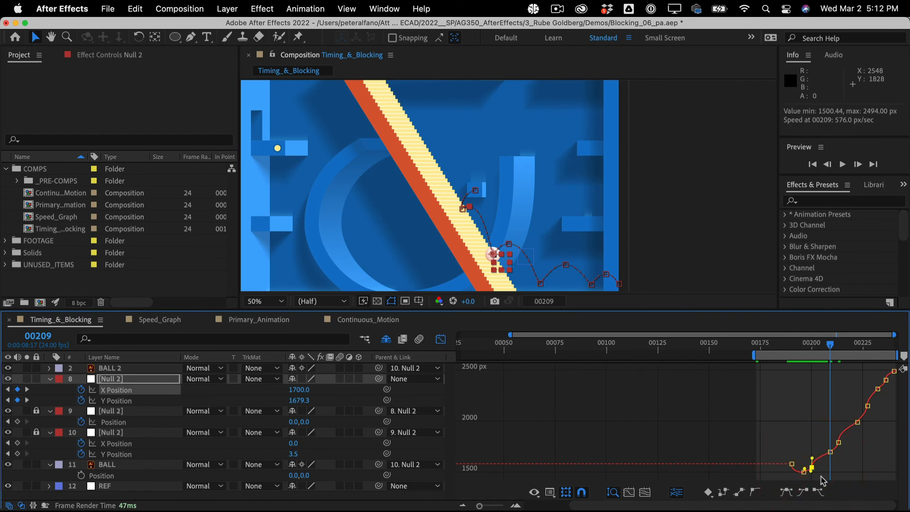
pyautogui.press('BackSpace')
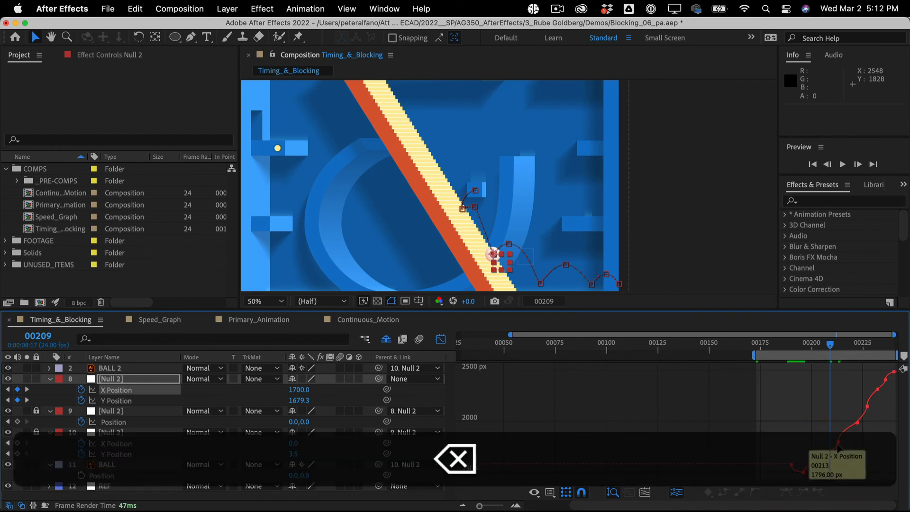
# Check the ball's bounce at frame 222 and delete the X Position keyframe at frame 213.
pyautogui.moveTo(831, 349); pyautogui.dragTo(857, 349)
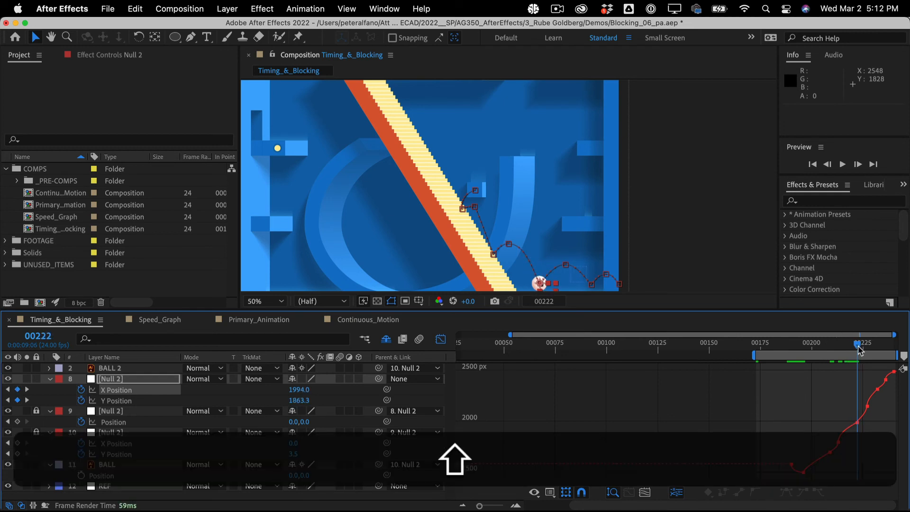
pyautogui.keyDown('shift'); pyautogui.click(857, 349); pyautogui.keyUp('shift')
pyautogui.press('space')
pyautogui.moveTo(684, 257); pyautogui.dragTo(672, 211)
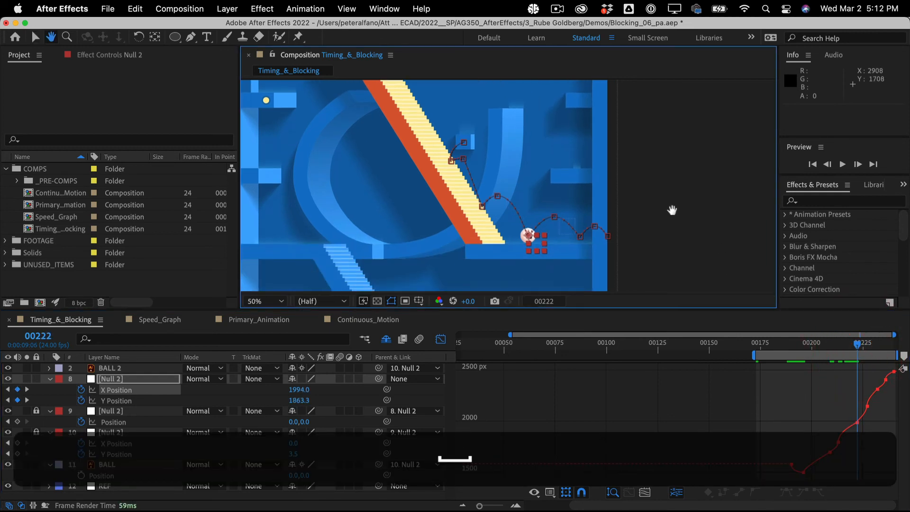
pyautogui.moveTo(833, 431); pyautogui.dragTo(847, 450)
pyautogui.press('BackSpace')
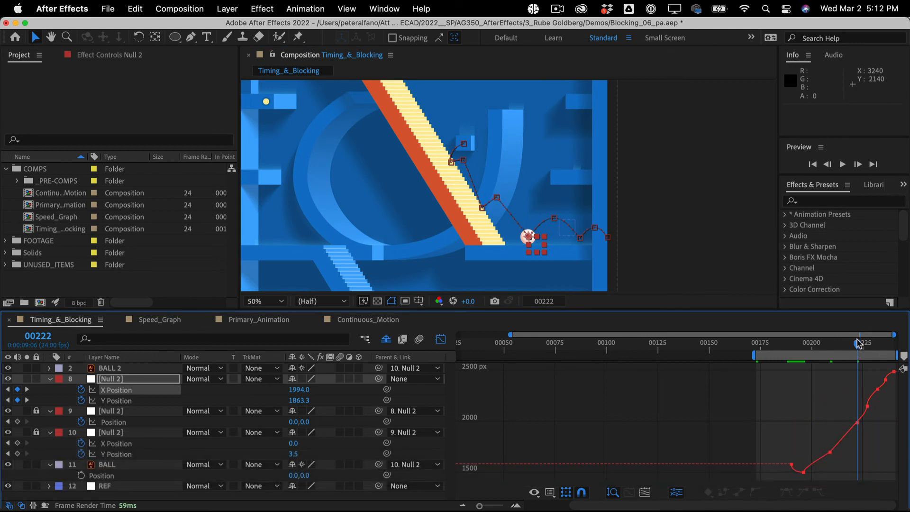
# Delete the X Position keyframe between frames 222 and 232 and the one between frames 232 and 240.
pyautogui.moveTo(859, 343); pyautogui.dragTo(878, 339)
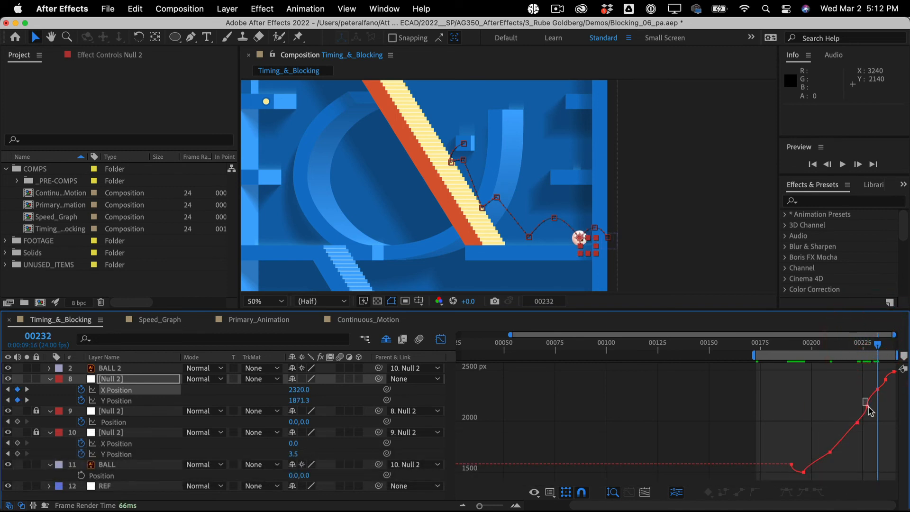
pyautogui.click(871, 410)
pyautogui.press('BackSpace')
pyautogui.press('BackSpace')
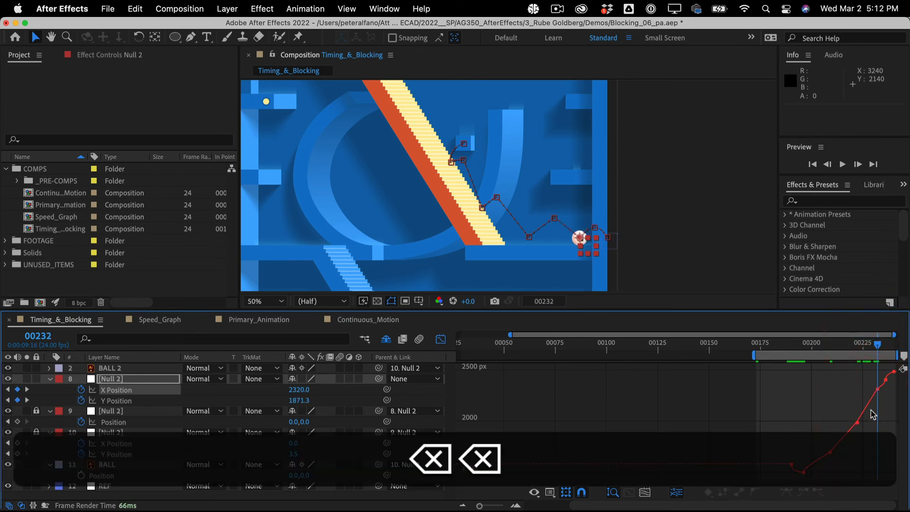
pyautogui.click(885, 380)
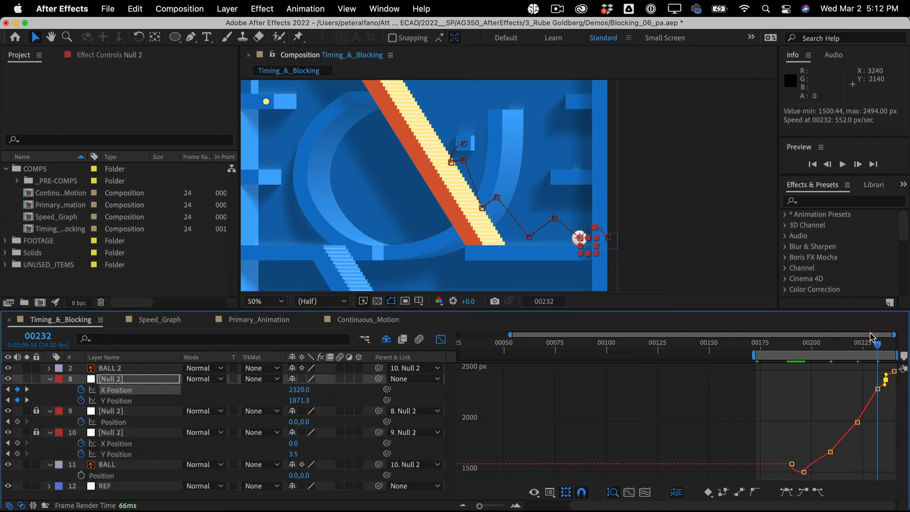
pyautogui.press('BackSpace')
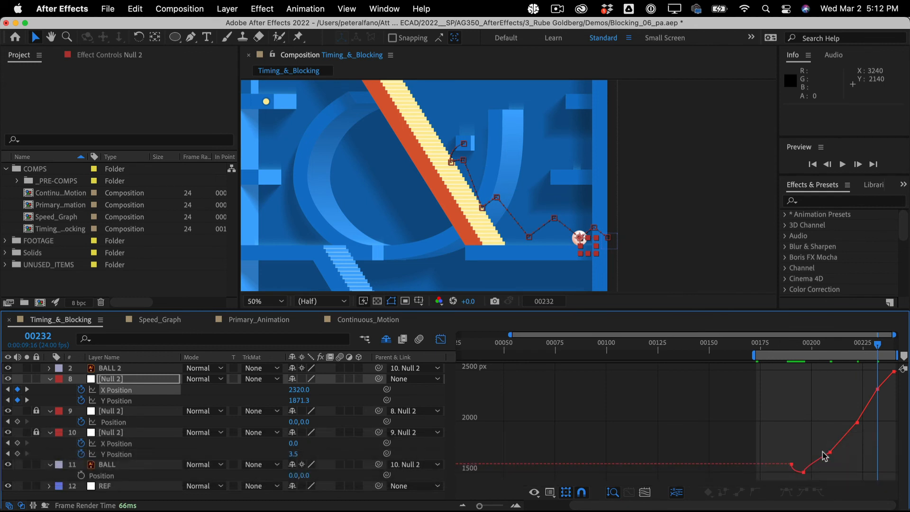
# Select all of layer 8's X Position keyframes and convert them to linear interpolation.
pyautogui.moveTo(793, 468)
pyautogui.moveTo(789, 474); pyautogui.dragTo(896, 365)
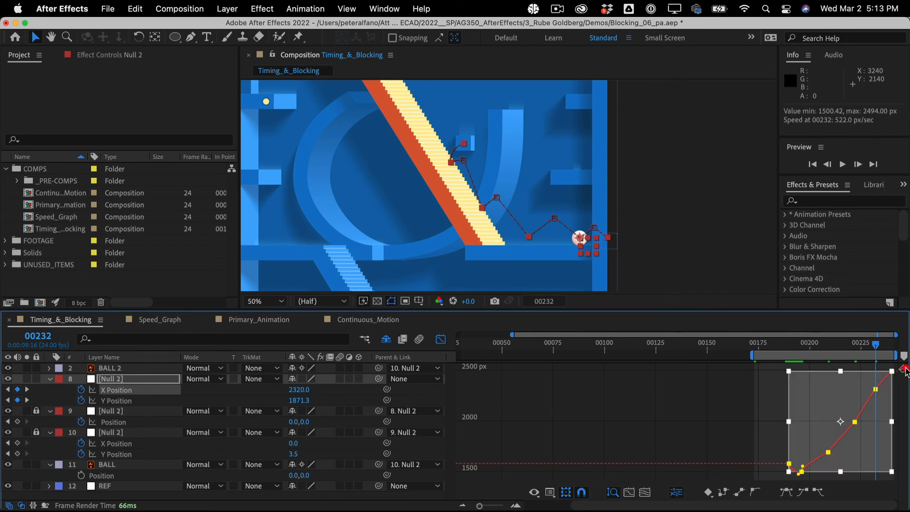
pyautogui.click(753, 493)
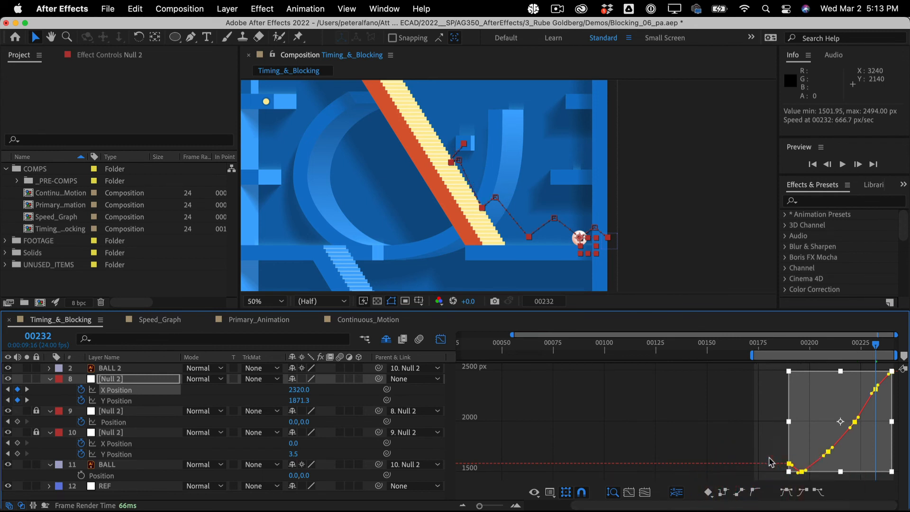
pyautogui.click(740, 493)
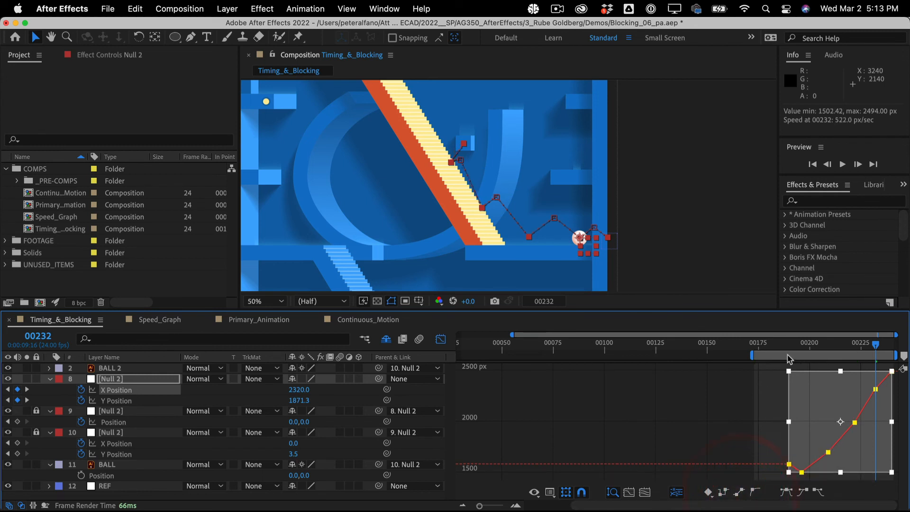
# Preview the ball's bounces from frame 182 to check the linear X motion.
pyautogui.moveTo(793, 344); pyautogui.dragTo(773, 344)
pyautogui.press('space')
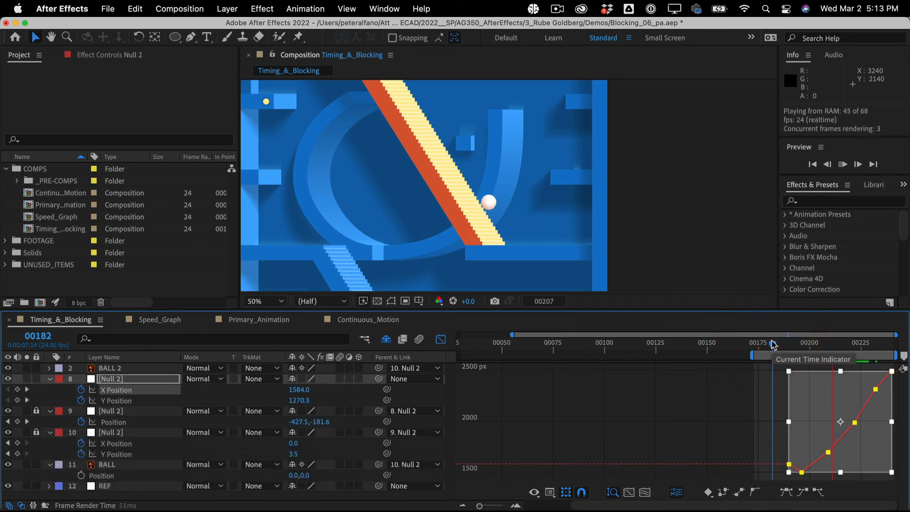
pyautogui.press('space')
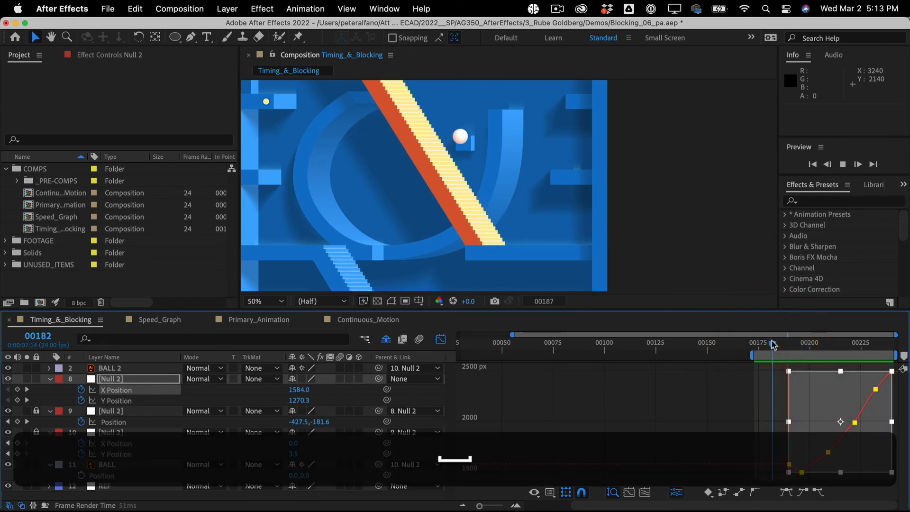
# Show layer 8's Y Position curve and apply Easy Ease to the keyframes at frames 190, 200, 213, 227 and 236.
pyautogui.click(145, 401)
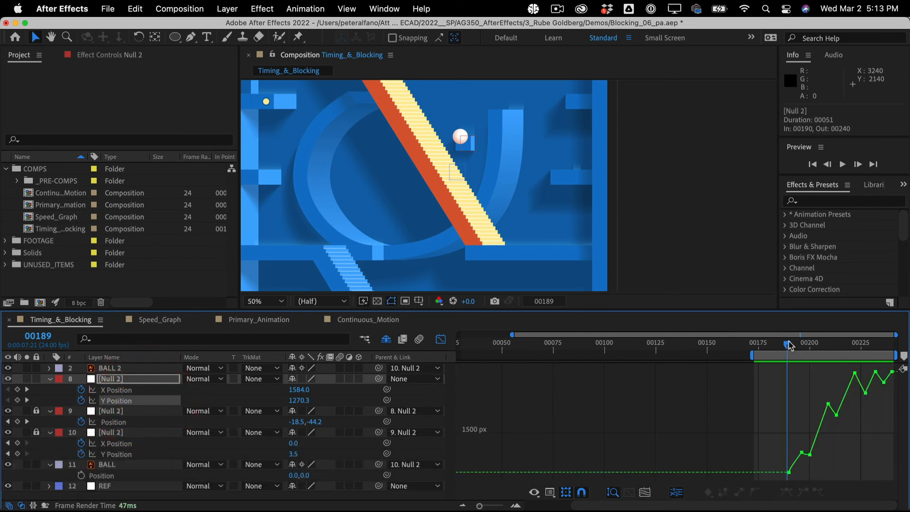
pyautogui.moveTo(789, 344); pyautogui.dragTo(802, 342)
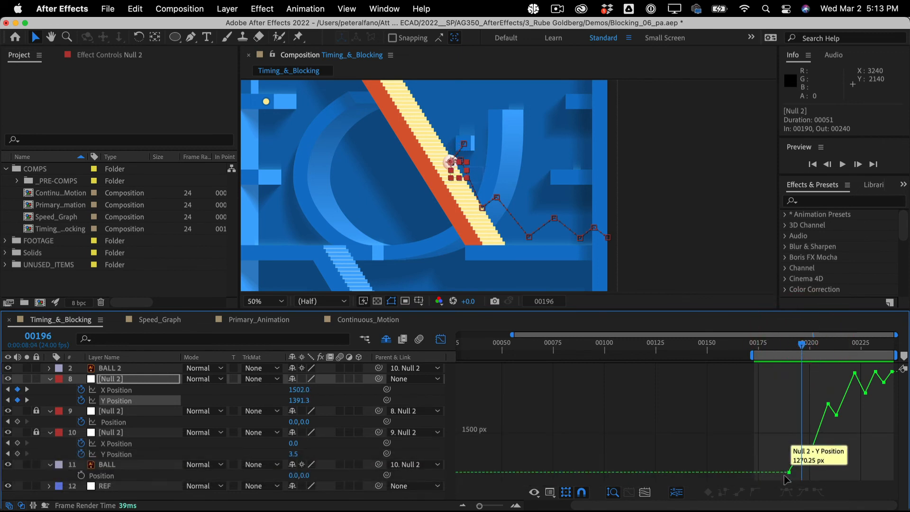
pyautogui.click(789, 473)
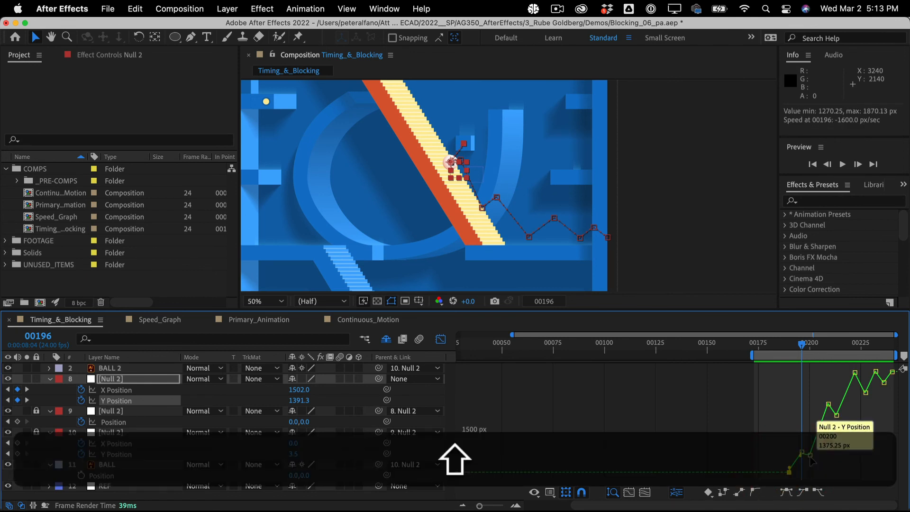
pyautogui.keyDown('shift'); pyautogui.click(810, 455); pyautogui.keyUp('shift')
pyautogui.keyDown('shift'); pyautogui.click(837, 415); pyautogui.keyUp('shift')
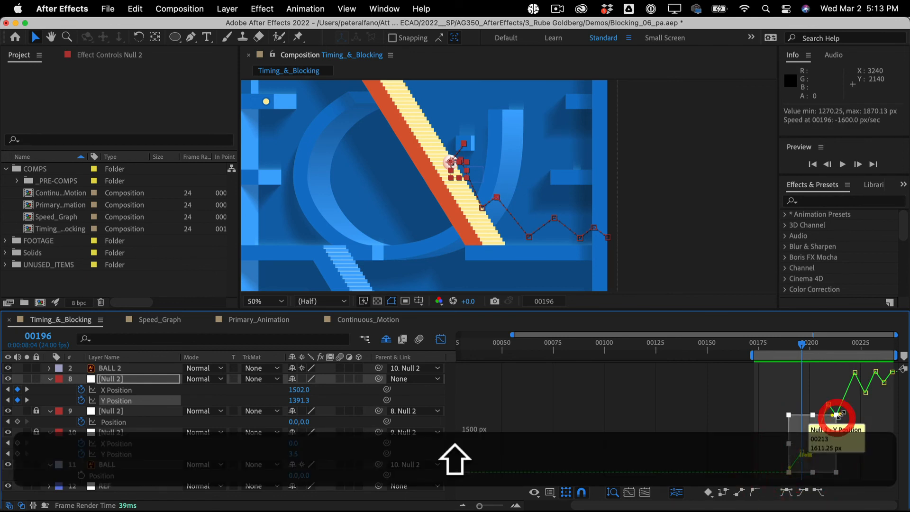
pyautogui.keyDown('shift'); pyautogui.click(866, 392); pyautogui.keyUp('shift')
pyautogui.keyDown('shift'); pyautogui.click(883, 382); pyautogui.keyUp('shift')
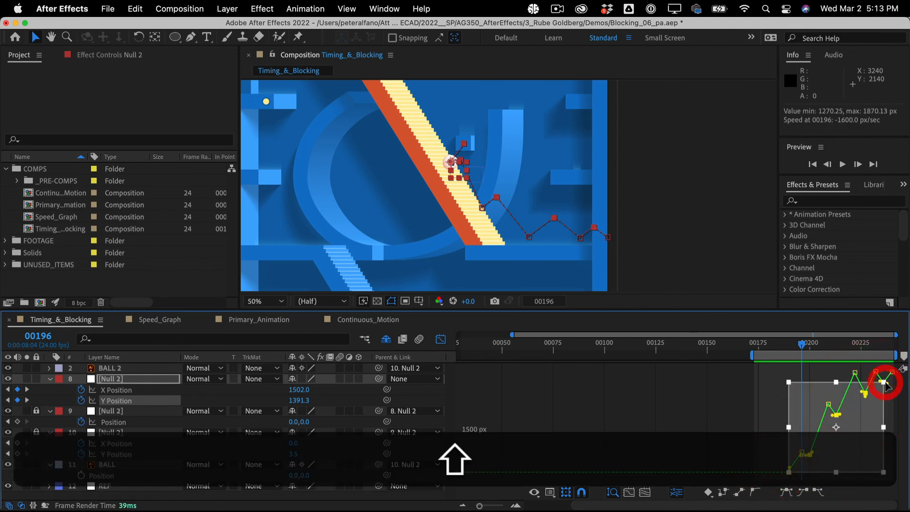
pyautogui.click(786, 493)
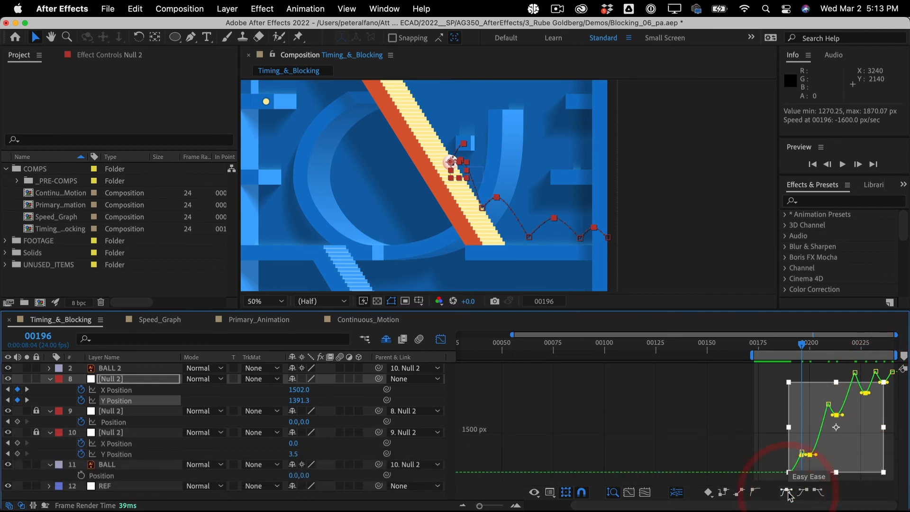
# Apply Easy Ease to the Y Position contact keyframes at frames 196, 209, 222, 232 and 240.
pyautogui.click(629, 492)
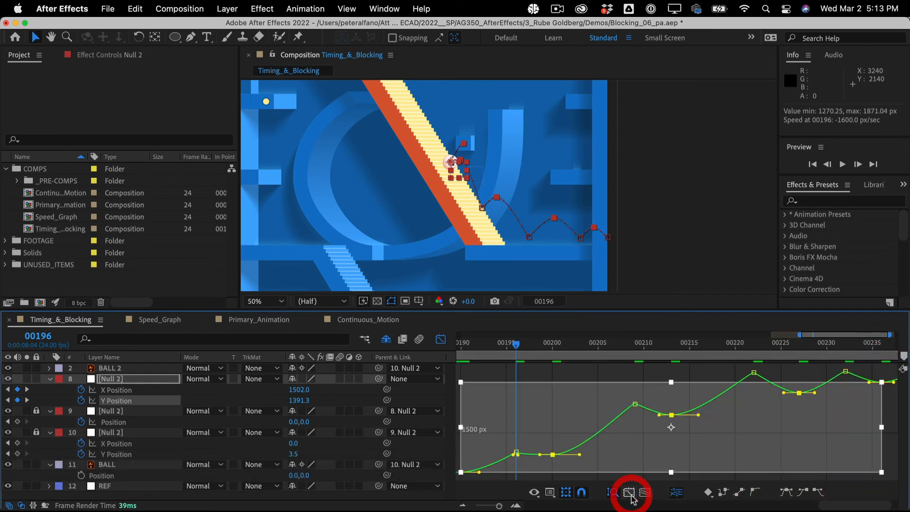
pyautogui.click(531, 373)
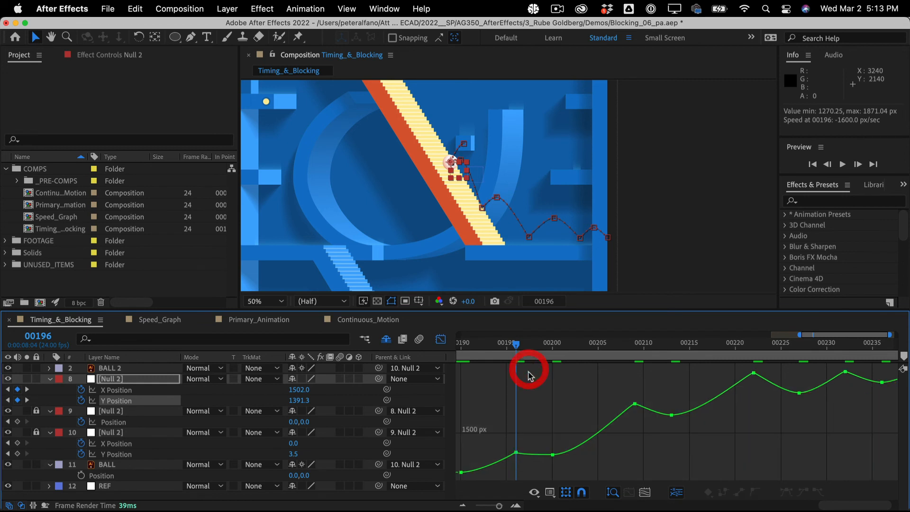
pyautogui.click(516, 452)
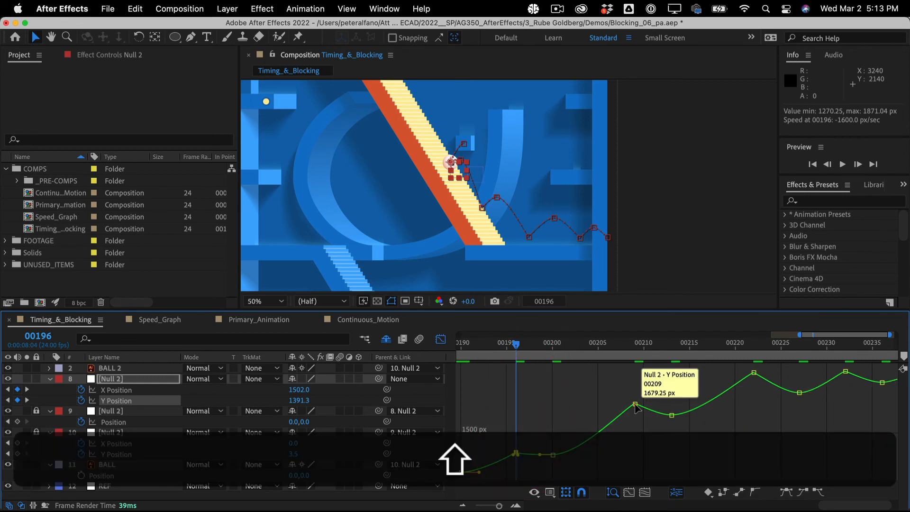
pyautogui.keyDown('shift'); pyautogui.click(634, 404); pyautogui.keyUp('shift')
pyautogui.keyDown('shift'); pyautogui.click(753, 372); pyautogui.keyUp('shift')
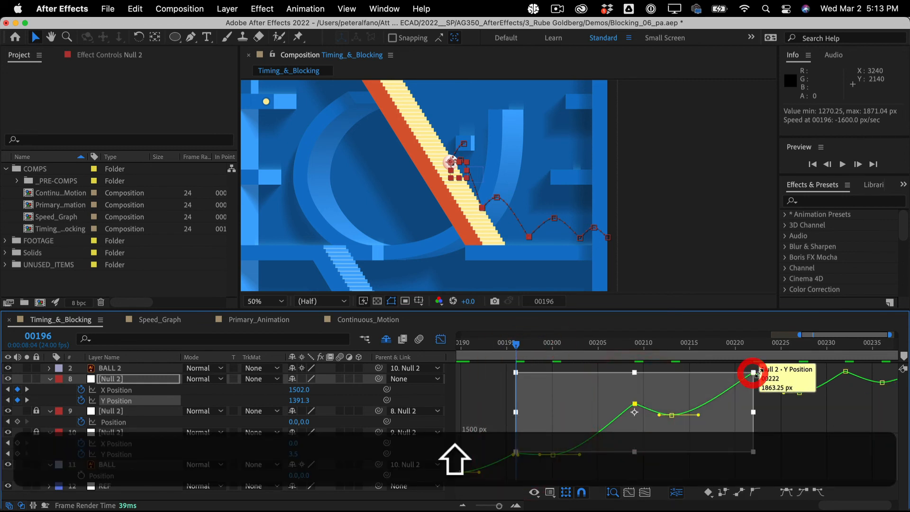
pyautogui.keyDown('shift'); pyautogui.click(845, 371); pyautogui.keyUp('shift')
pyautogui.hscroll(2, 862, 439)
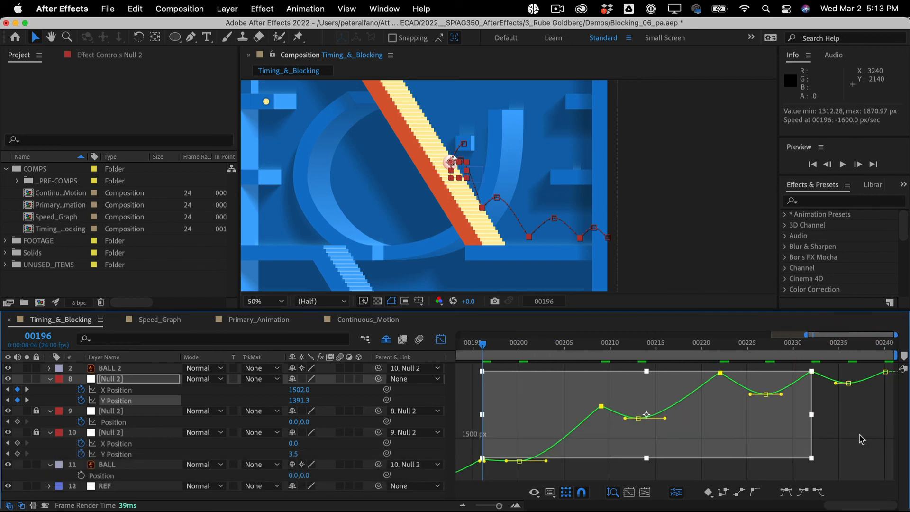
pyautogui.keyDown('shift'); pyautogui.click(885, 371); pyautogui.keyUp('shift')
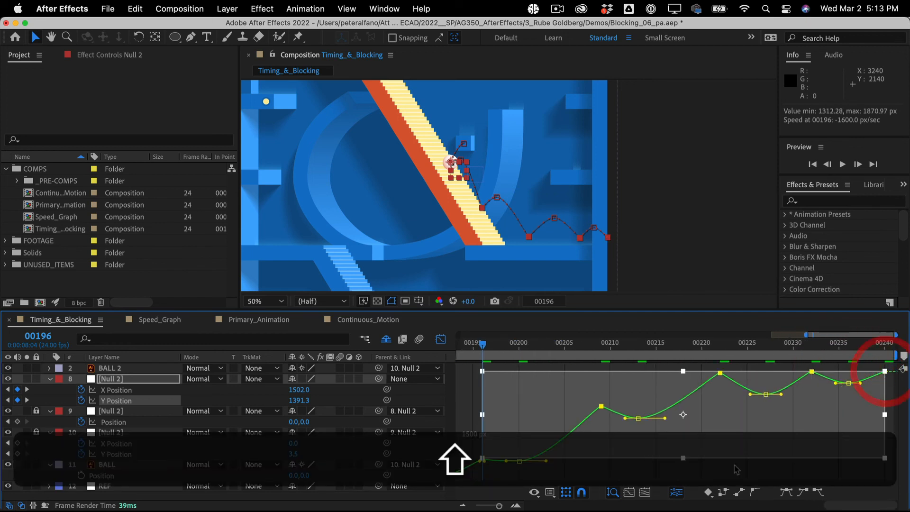
pyautogui.click(786, 492)
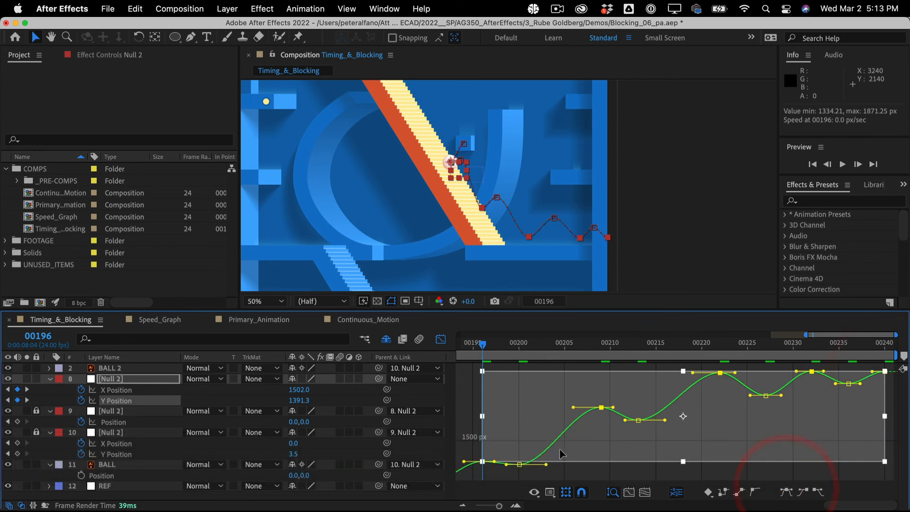
# Break the Y Position handles at frames 196 and 209 and angle both sides so each bounce contact forms a sharp peak.
pyautogui.click(565, 475)
pyautogui.hscroll(-5, 565, 476)
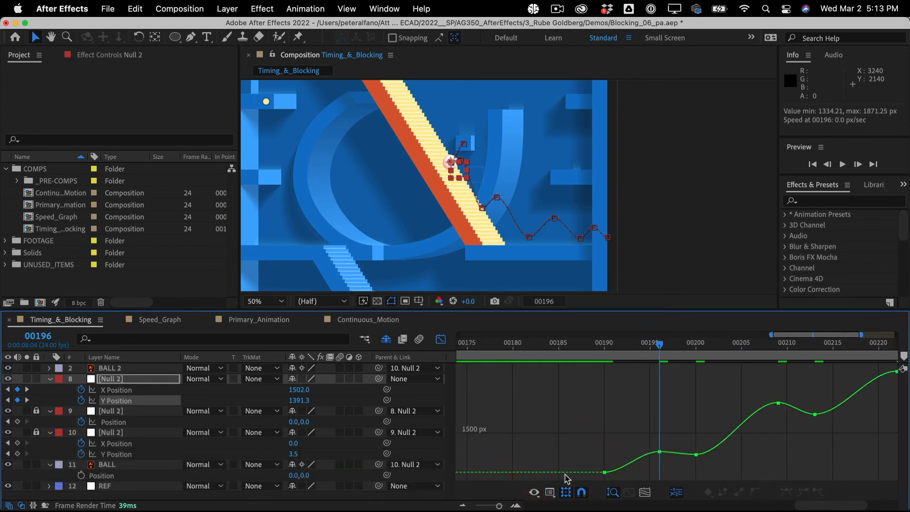
pyautogui.click(659, 452)
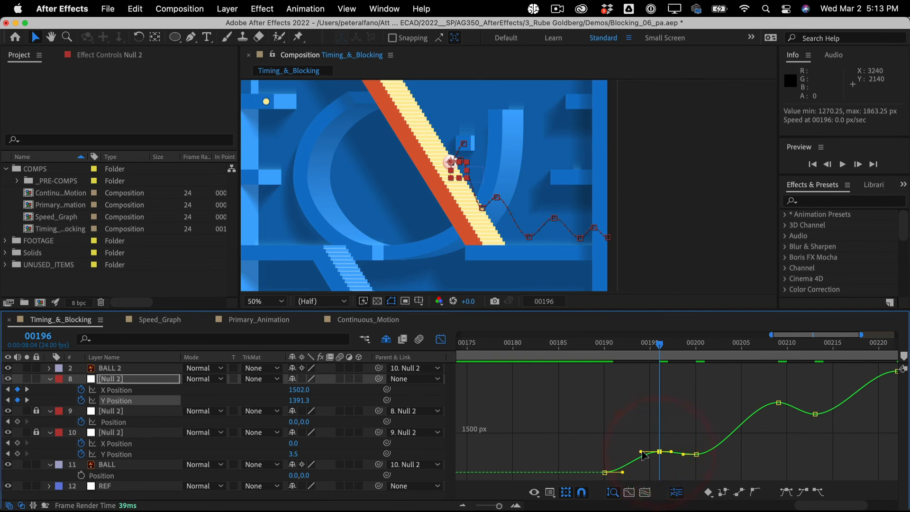
pyautogui.moveTo(642, 451); pyautogui.dragTo(671, 457)
pyautogui.click(649, 460)
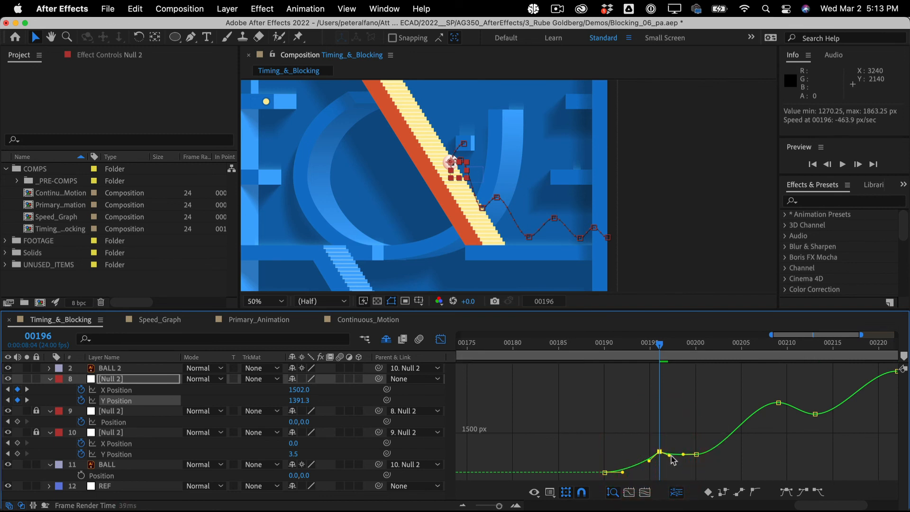
pyautogui.click(778, 402)
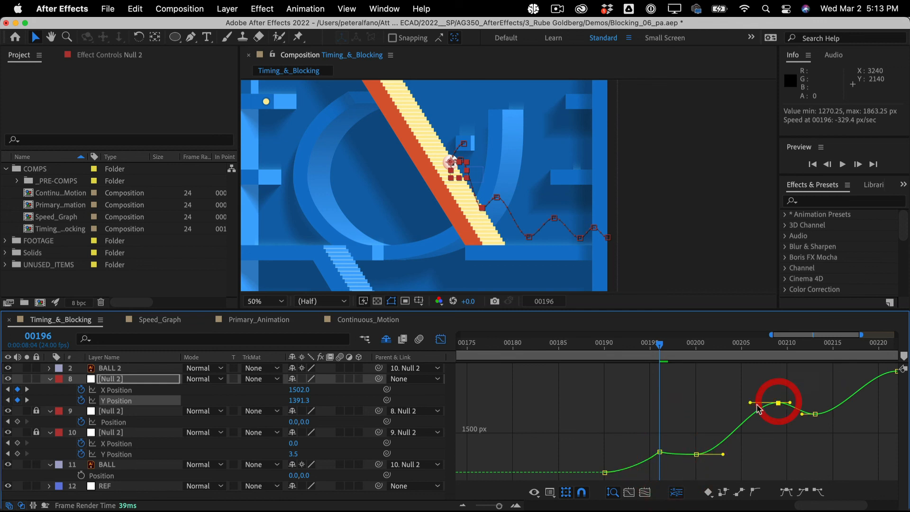
pyautogui.moveTo(751, 403); pyautogui.dragTo(788, 407)
pyautogui.click(765, 418)
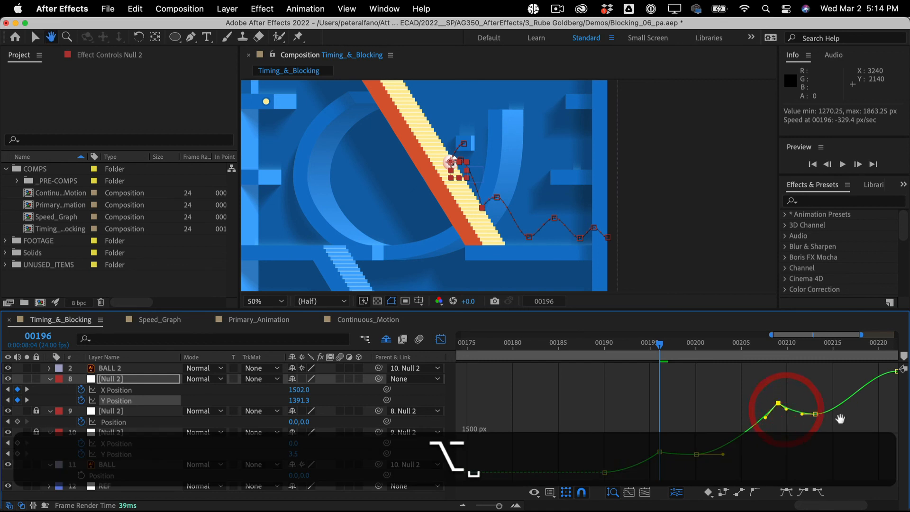
# Break the Y Position handles at frame 222 into a sharp peak and reapply Easy Ease to the frame 227 keyframe.
pyautogui.moveTo(841, 419); pyautogui.dragTo(701, 425)
pyautogui.click(758, 373)
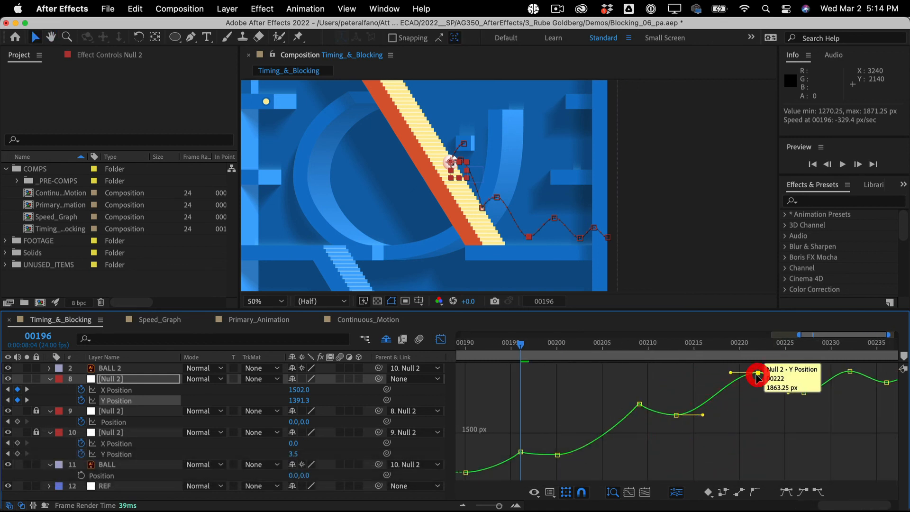
pyautogui.moveTo(734, 376); pyautogui.dragTo(745, 382)
pyautogui.keyDown('ctrl'); pyautogui.click(771, 372); pyautogui.keyUp('ctrl')
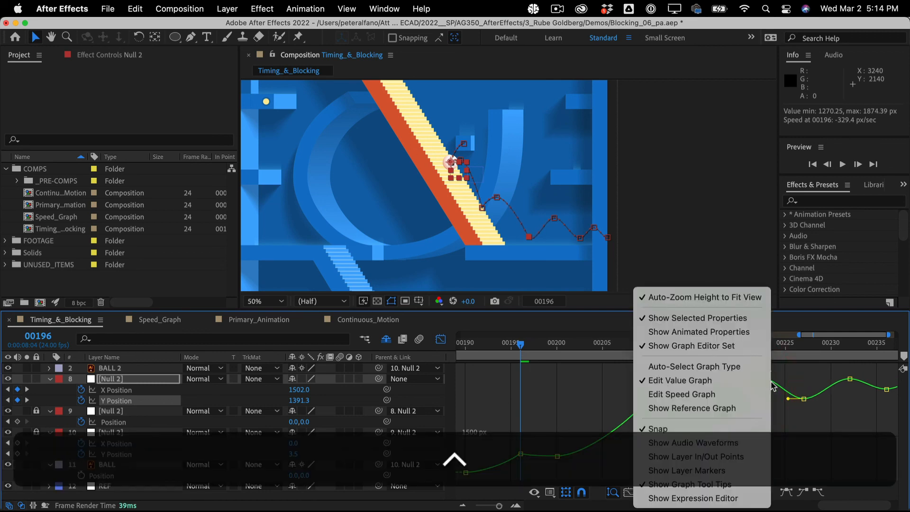
pyautogui.click(772, 379)
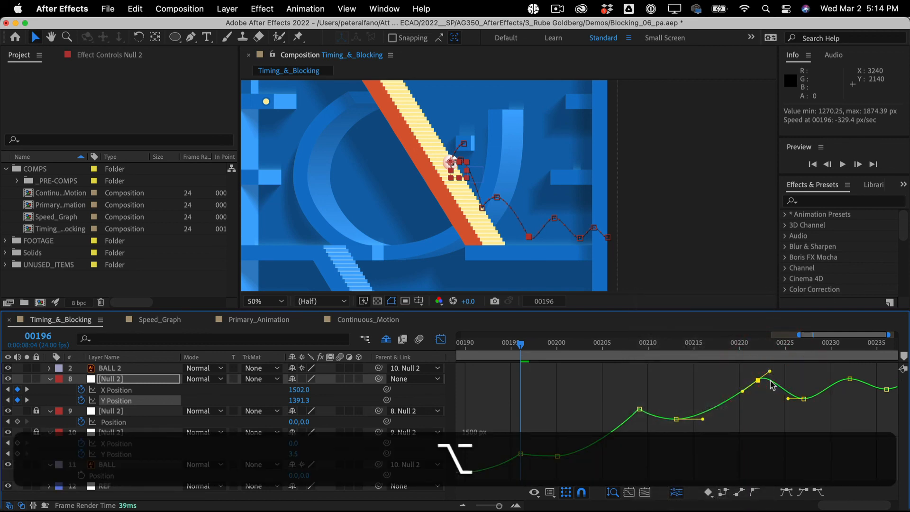
pyautogui.moveTo(770, 381); pyautogui.dragTo(769, 384)
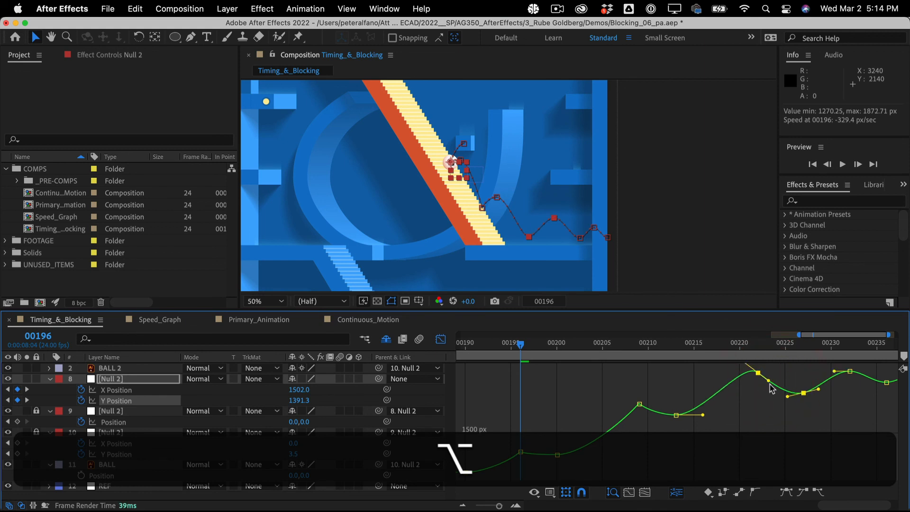
pyautogui.click(772, 387)
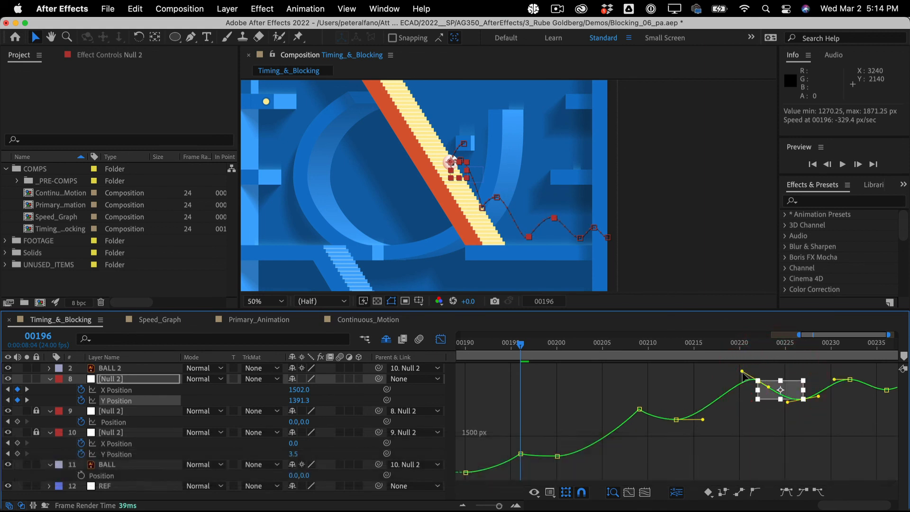
pyautogui.moveTo(743, 372); pyautogui.dragTo(745, 390)
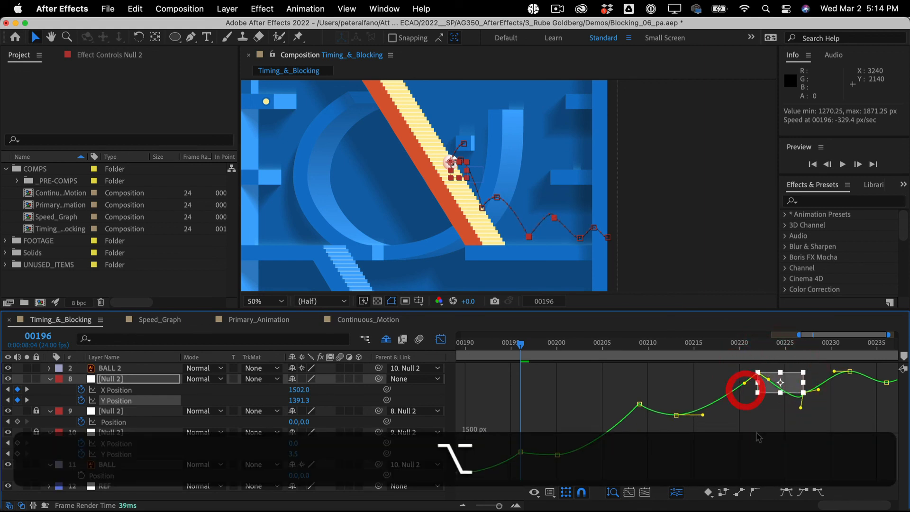
pyautogui.click(756, 432)
pyautogui.click(802, 393)
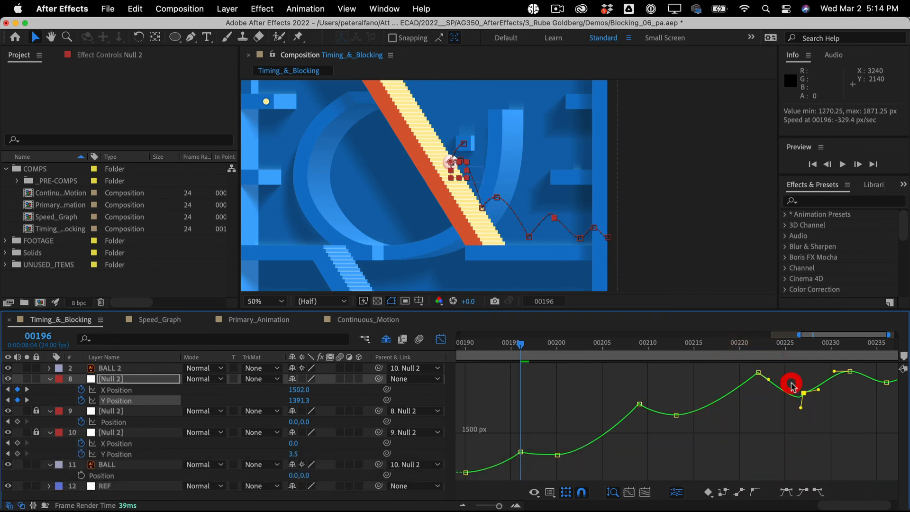
pyautogui.click(783, 491)
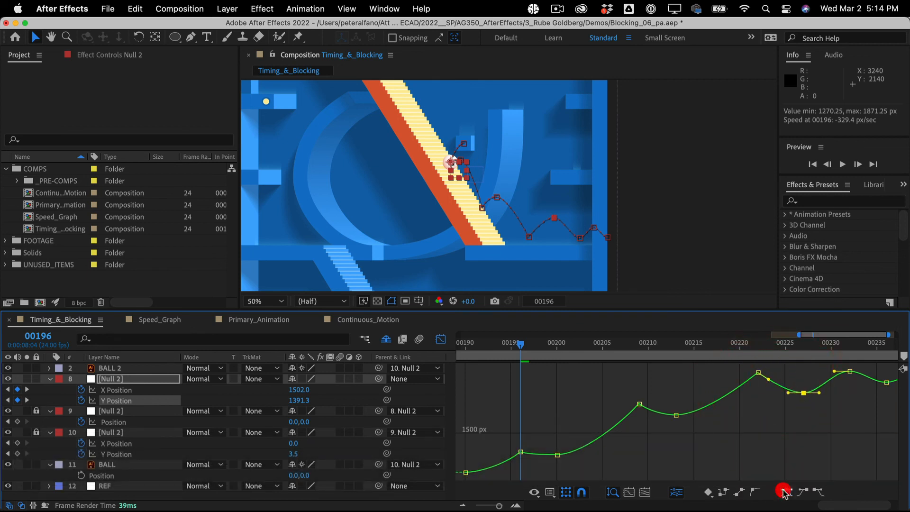
# Angle the Y Position handles at frames 232 and 240 so the last bounce contacts form sharp peaks.
pyautogui.click(851, 372)
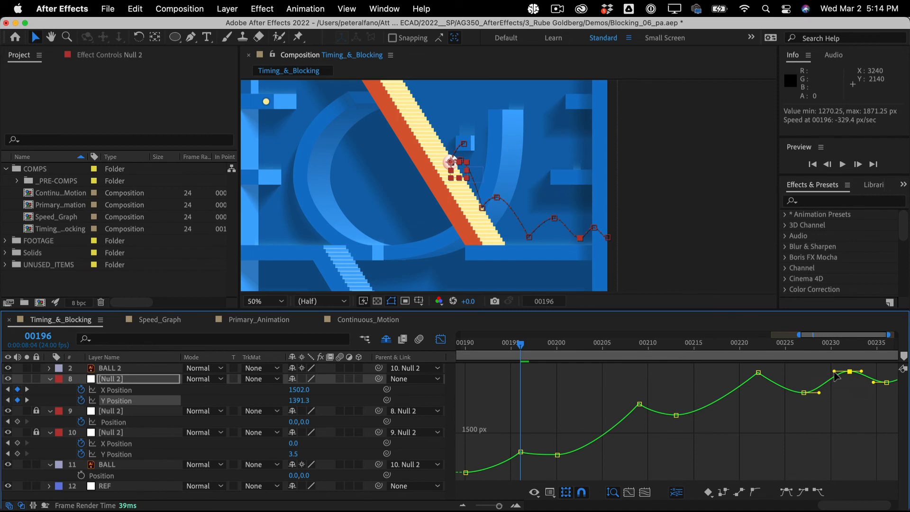
pyautogui.moveTo(834, 372); pyautogui.dragTo(758, 424)
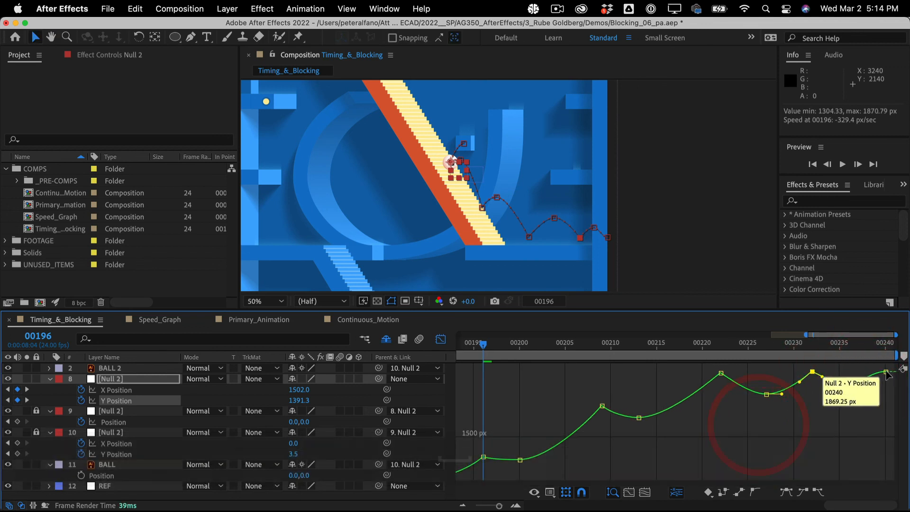
pyautogui.click(886, 371)
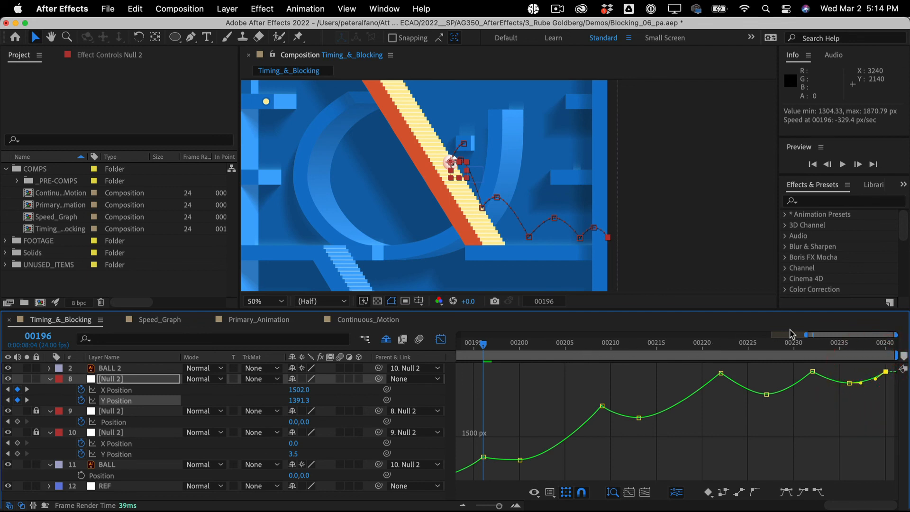
# Preview the ball's reshaped bounces from frame 172.
pyautogui.moveTo(805, 334); pyautogui.dragTo(650, 347)
pyautogui.click(680, 346)
pyautogui.press('space')
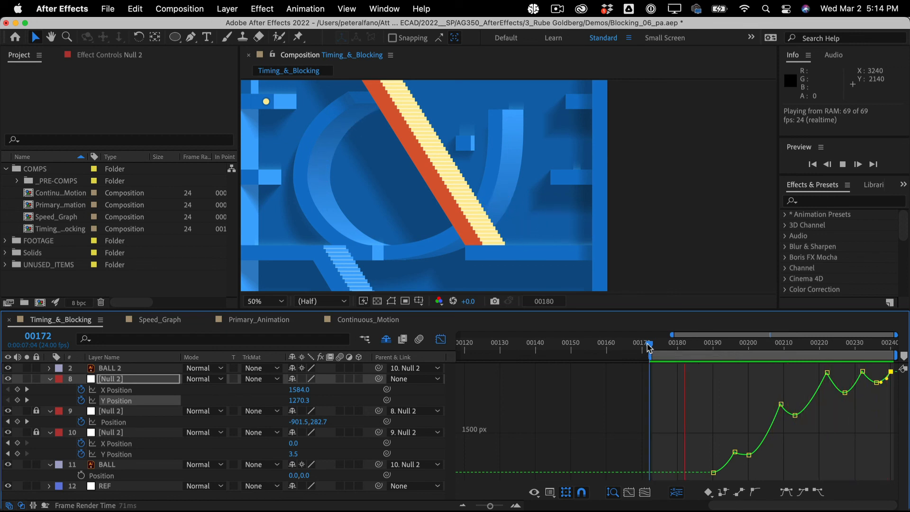
# Return from the graph editor to the layer bars, show all 240 frames and extend the work area back to frame 0.
pyautogui.press('space')
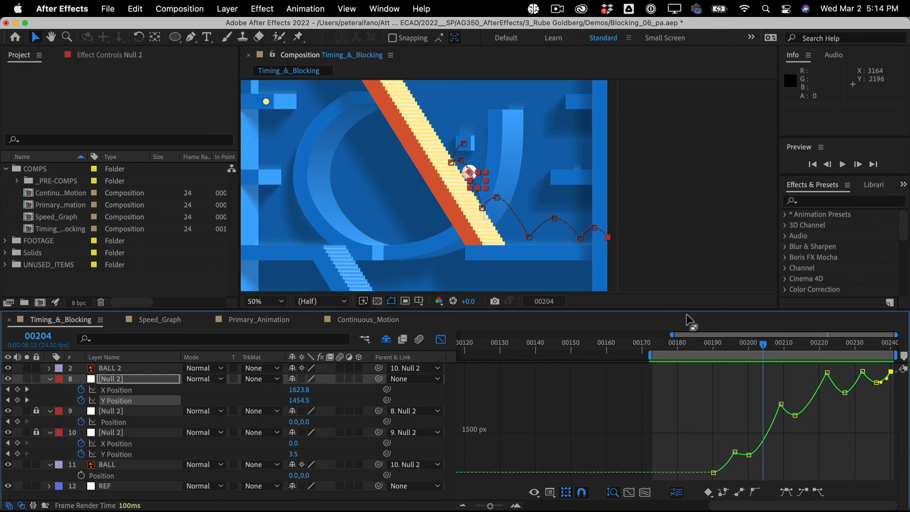
pyautogui.moveTo(673, 334); pyautogui.dragTo(458, 335)
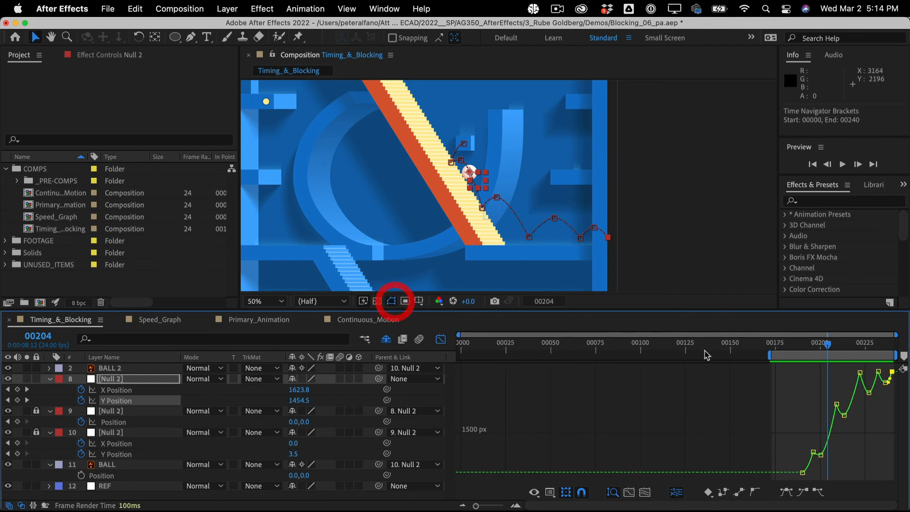
pyautogui.moveTo(772, 357); pyautogui.dragTo(461, 357)
pyautogui.moveTo(583, 357); pyautogui.dragTo(895, 358)
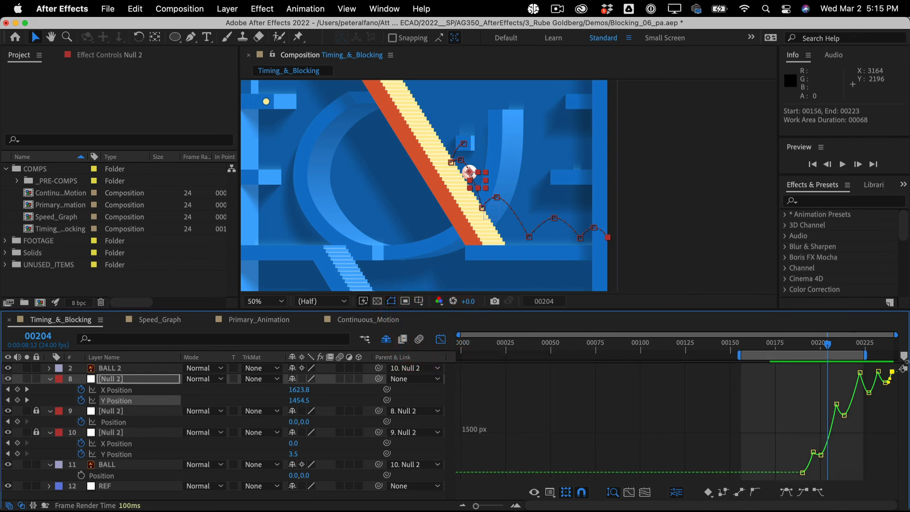
pyautogui.click(440, 339)
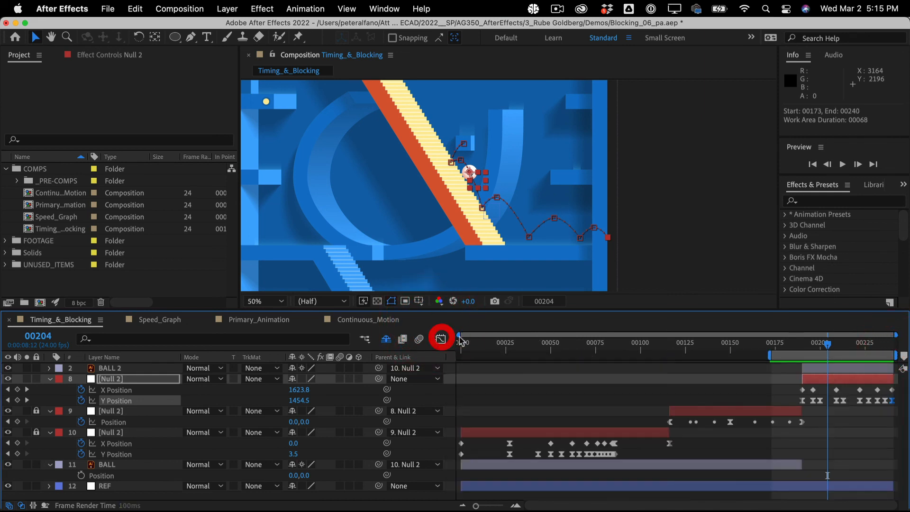
pyautogui.moveTo(767, 359); pyautogui.dragTo(449, 341)
# Enlarge the composition viewer, reframe the artwork and preview the ball's complete animation.
pyautogui.press('space')
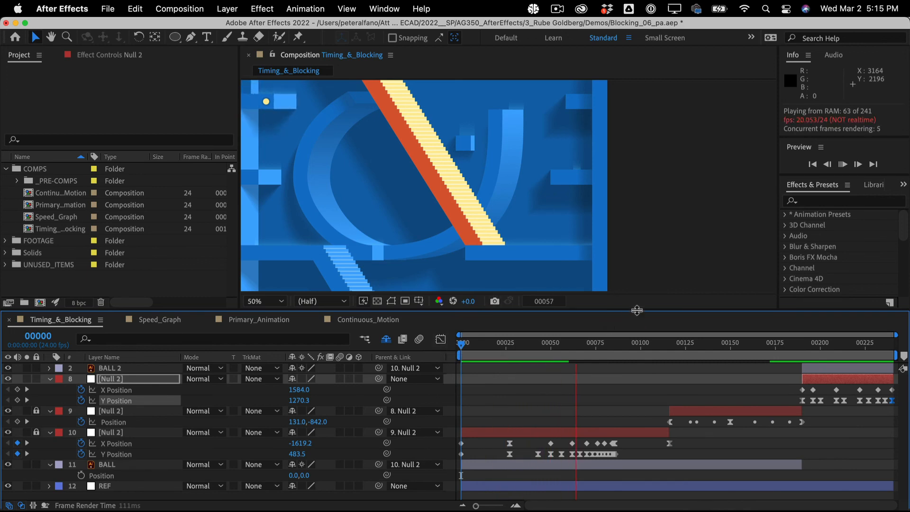
pyautogui.moveTo(638, 310); pyautogui.dragTo(630, 365)
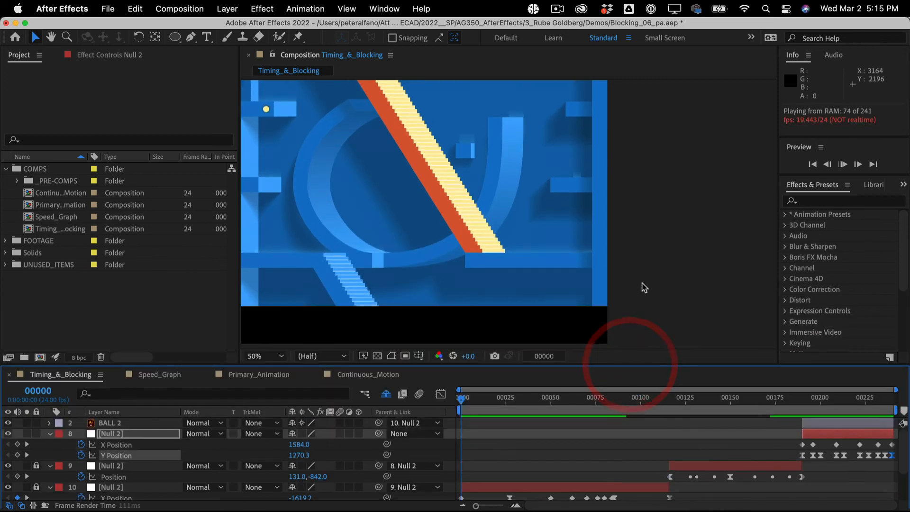
pyautogui.press('space')
pyautogui.moveTo(656, 246); pyautogui.dragTo(691, 322)
pyautogui.press('space')
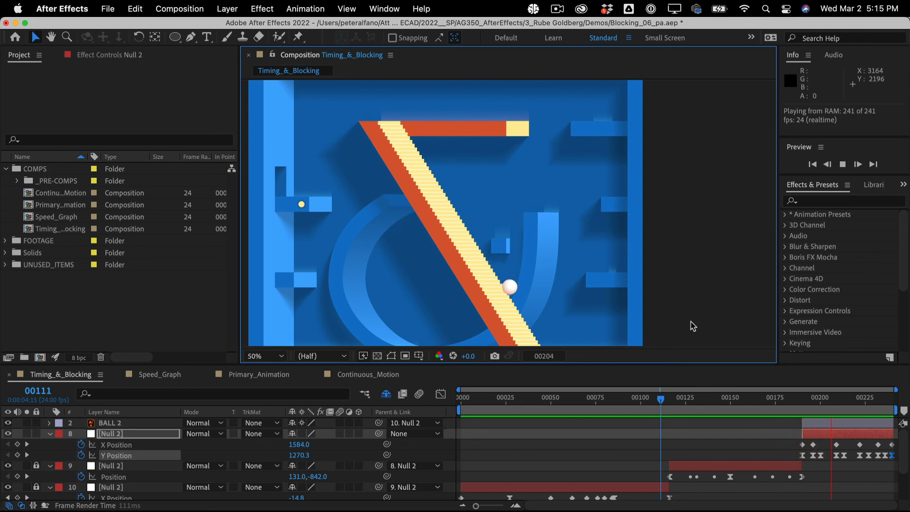
pyautogui.press('space')
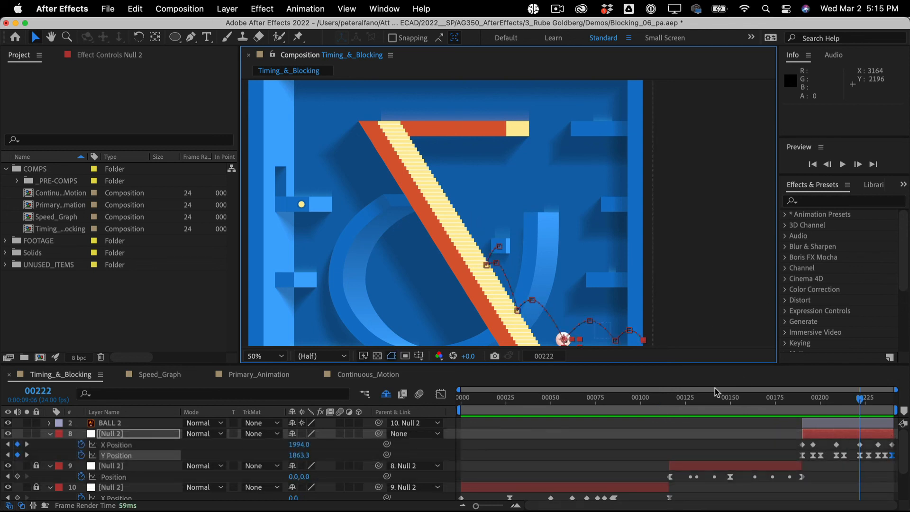
# Scrub around frames 68 to 70 to examine the ball's bounce on the upper red platform.
pyautogui.click(596, 394)
pyautogui.moveTo(590, 399); pyautogui.dragTo(583, 401)
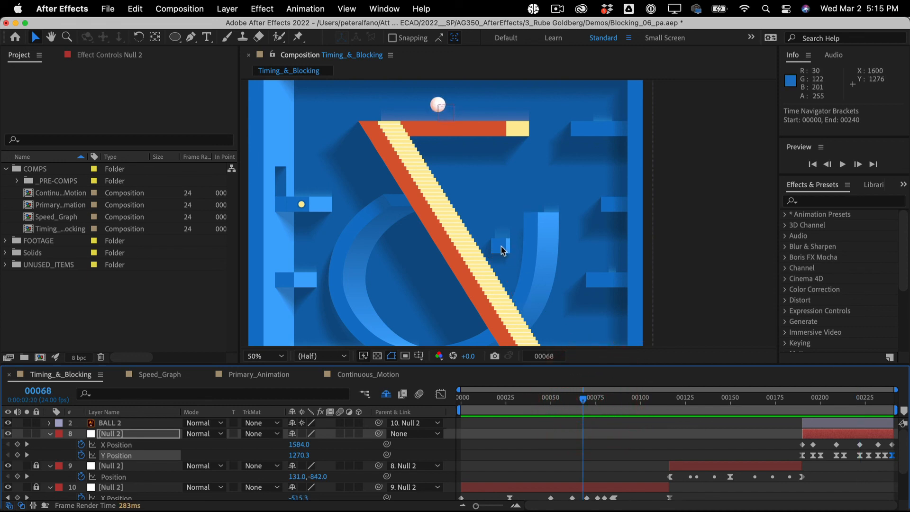
pyautogui.moveTo(590, 398); pyautogui.dragTo(586, 399)
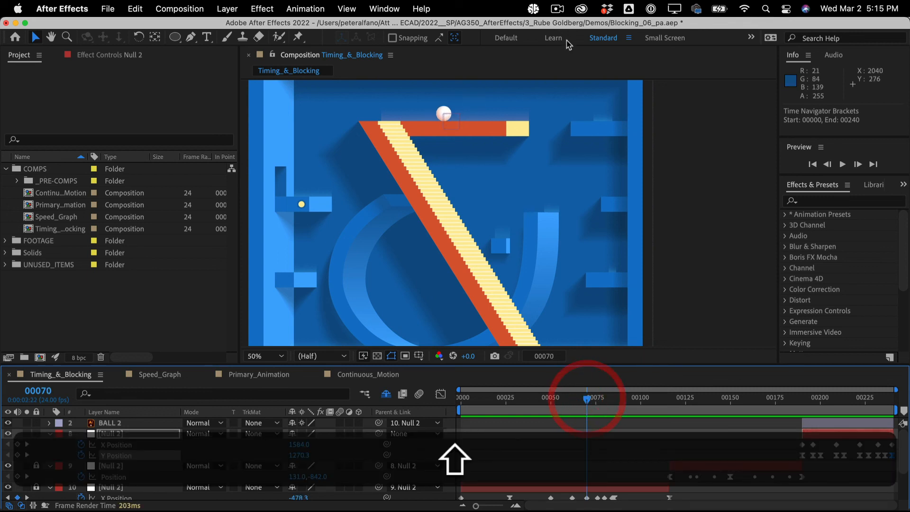
pyautogui.click(557, 8)
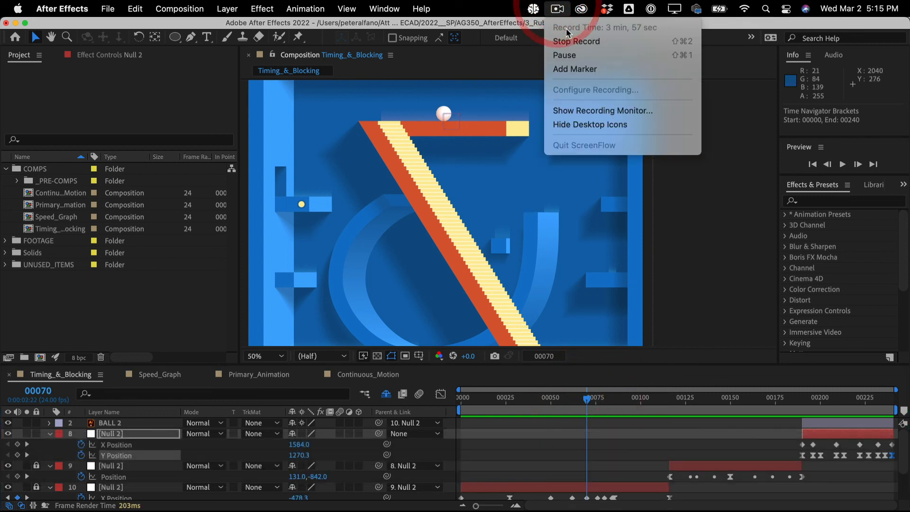